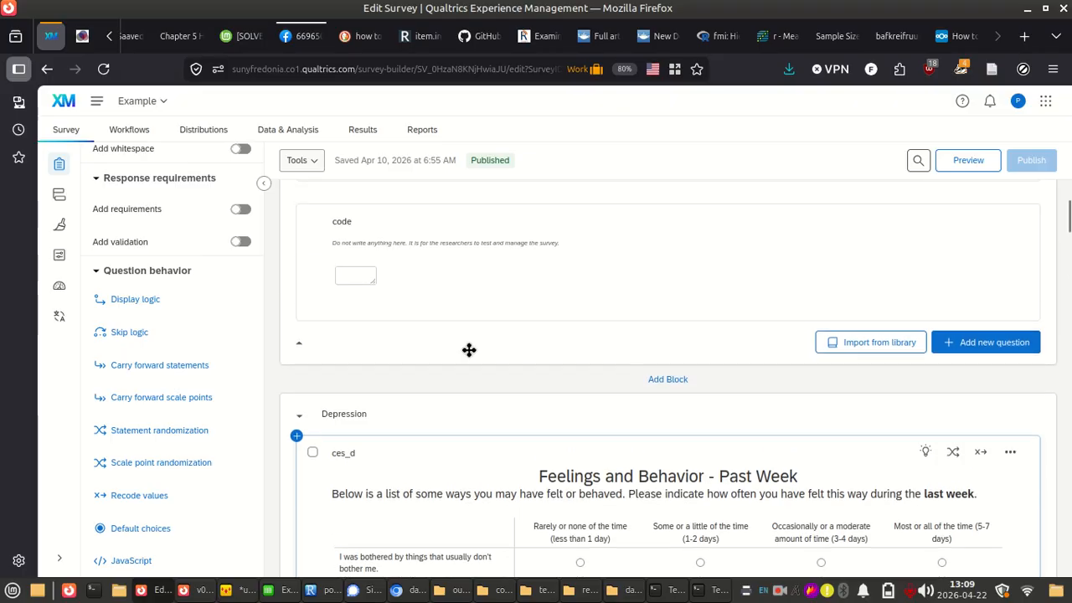
Examine the Feelings and Behavior matrix question in the Depression block and its ces_d question label
{"action": "scroll", "coordinate": [469, 351], "scroll_direction": "down", "scroll_amount": 2}
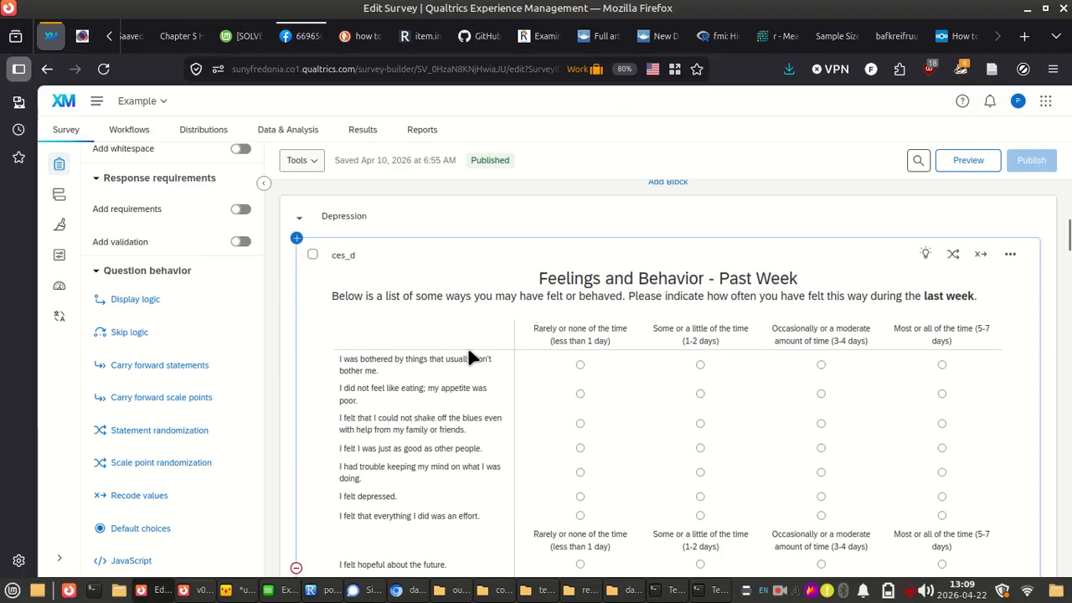
{"action": "scroll", "coordinate": [469, 356], "scroll_direction": "up", "scroll_amount": 2}
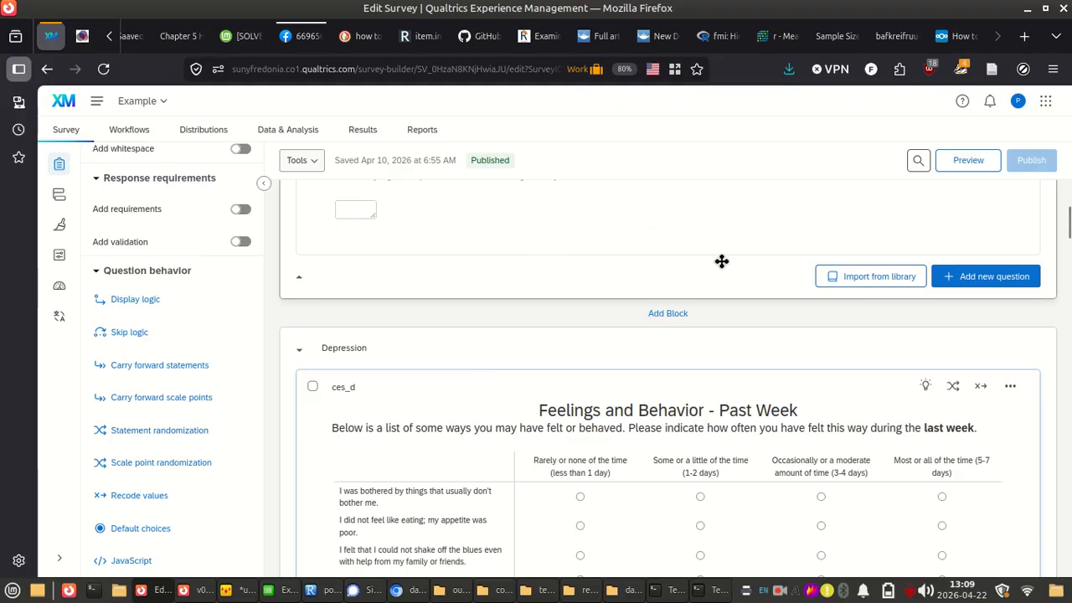
{"action": "scroll", "coordinate": [720, 259], "scroll_direction": "down", "scroll_amount": 2}
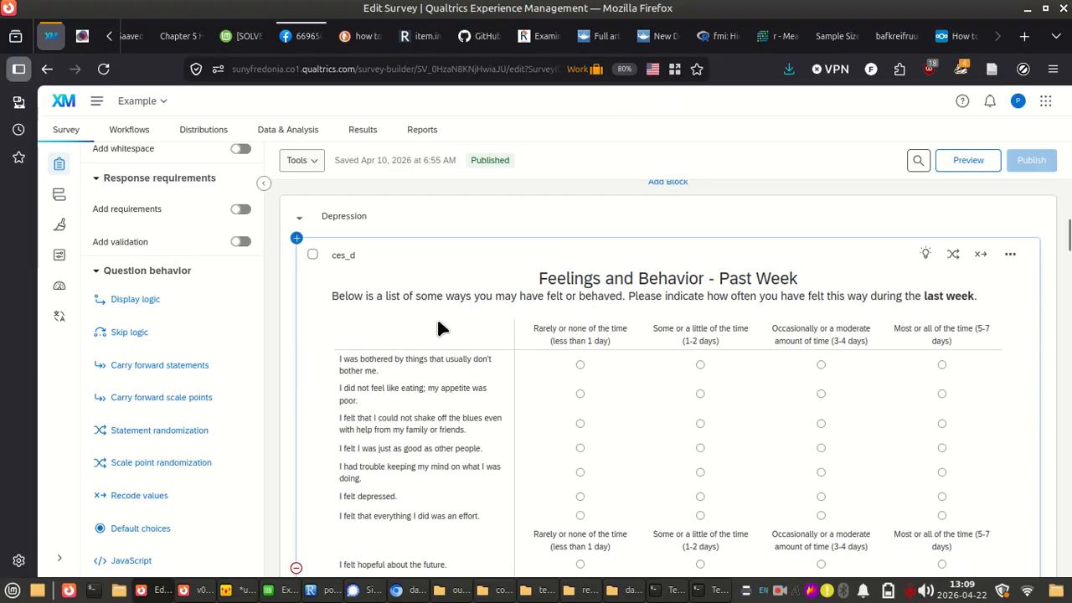
{"action": "left_click", "coordinate": [338, 255]}
{"action": "left_click", "coordinate": [392, 264]}
{"action": "left_click", "coordinate": [348, 259]}
{"action": "left_click", "coordinate": [406, 266]}
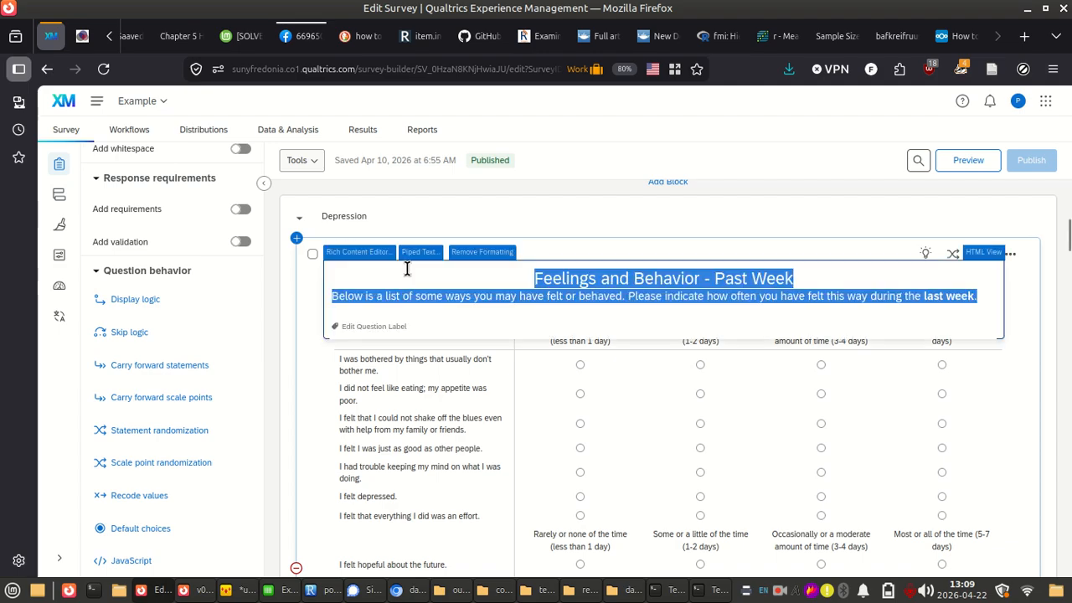
{"action": "left_click", "coordinate": [521, 208]}
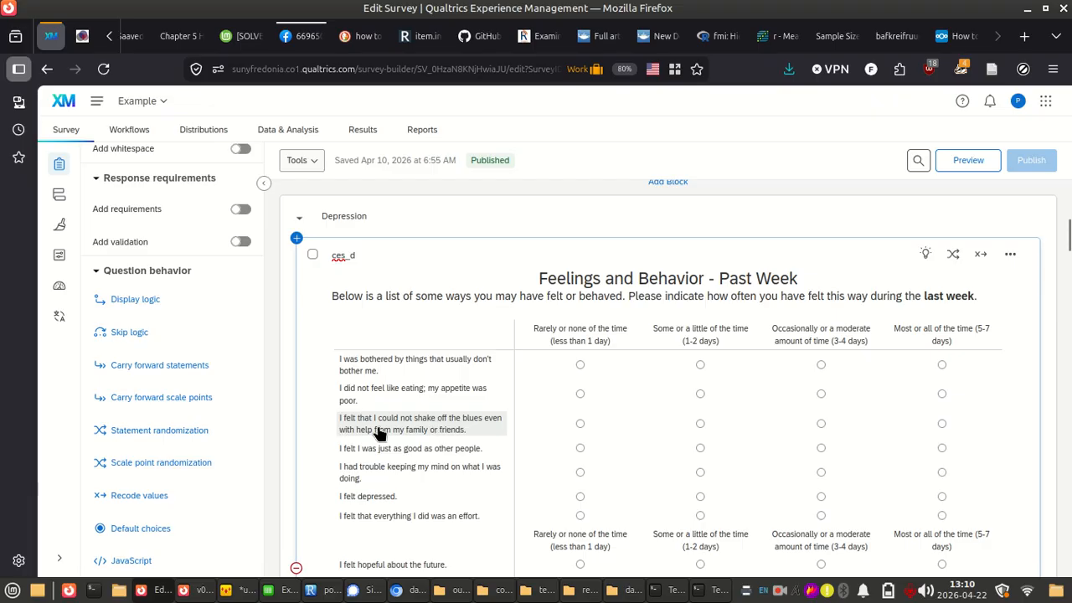
Review the ces_d question's matrix settings and read through its statements and scale points
{"action": "scroll", "coordinate": [509, 324], "scroll_direction": "down", "scroll_amount": 5}
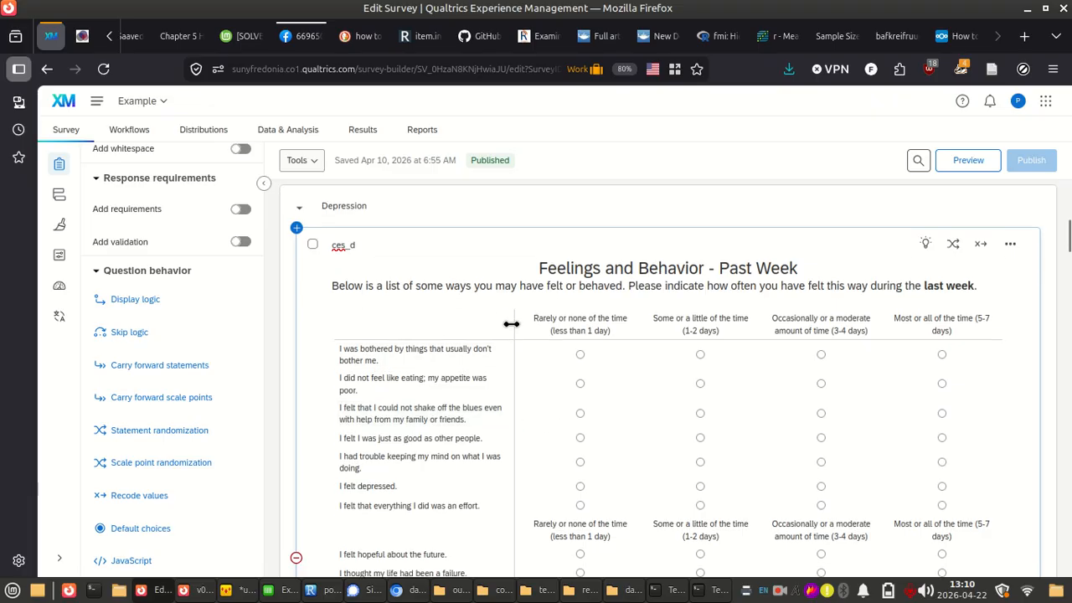
{"action": "scroll", "coordinate": [511, 324], "scroll_direction": "up", "scroll_amount": 5}
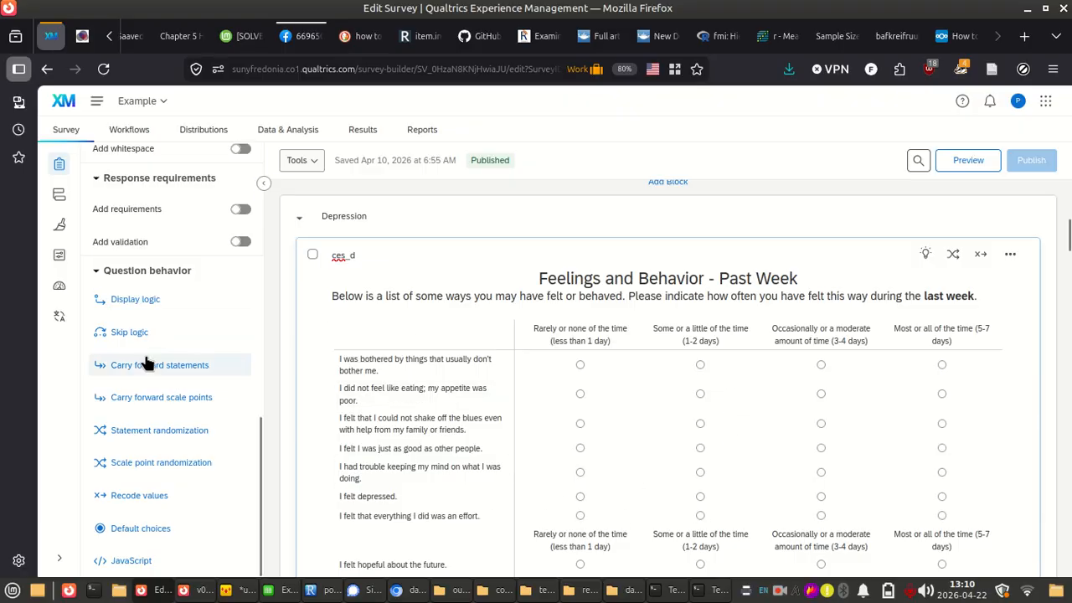
{"action": "scroll", "coordinate": [201, 369], "scroll_direction": "up", "scroll_amount": 10}
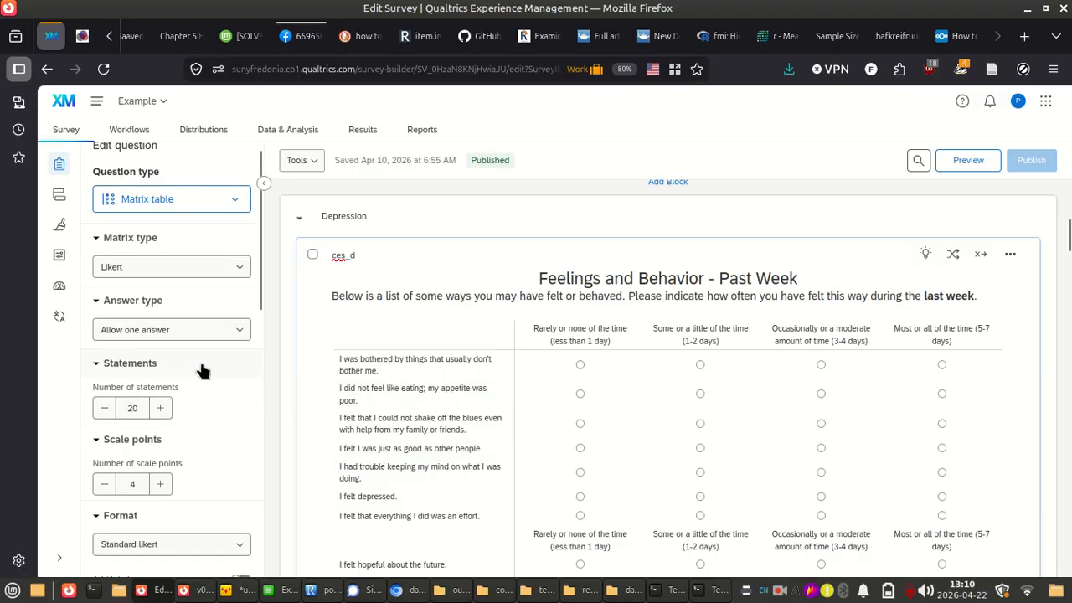
{"action": "scroll", "coordinate": [763, 427], "scroll_direction": "down", "scroll_amount": 3}
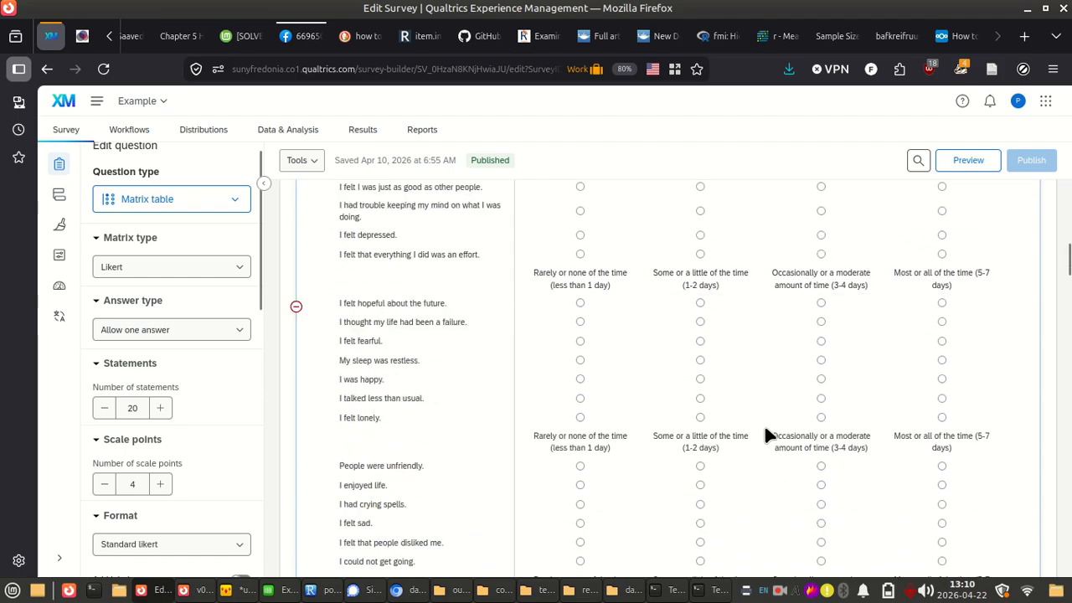
{"action": "scroll", "coordinate": [763, 427], "scroll_direction": "up", "scroll_amount": 3}
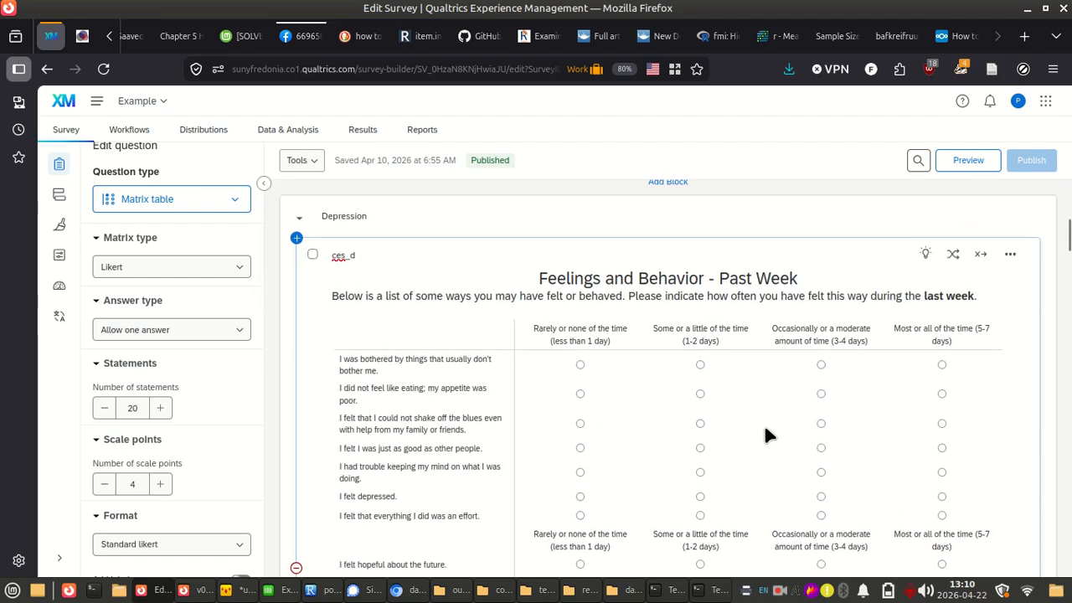
Switch to Example_data_n75.csv in LibreOffice Calc, look over the exported header rows enlarged, and close the file
{"action": "key", "text": "alt+Tab"}
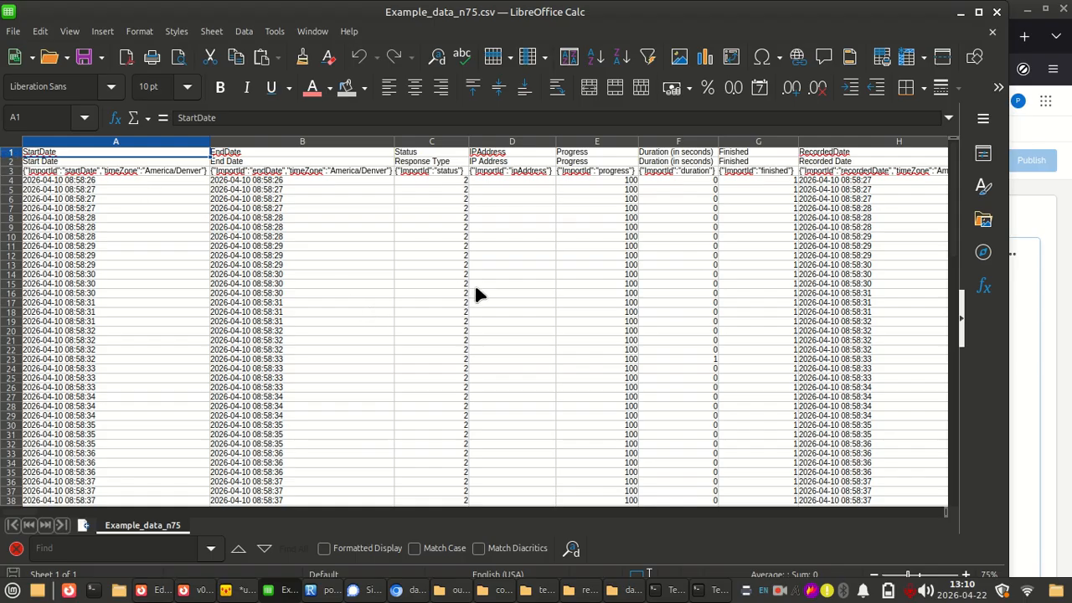
{"action": "scroll", "coordinate": [474, 283], "scroll_direction": "up", "scroll_amount": 4}
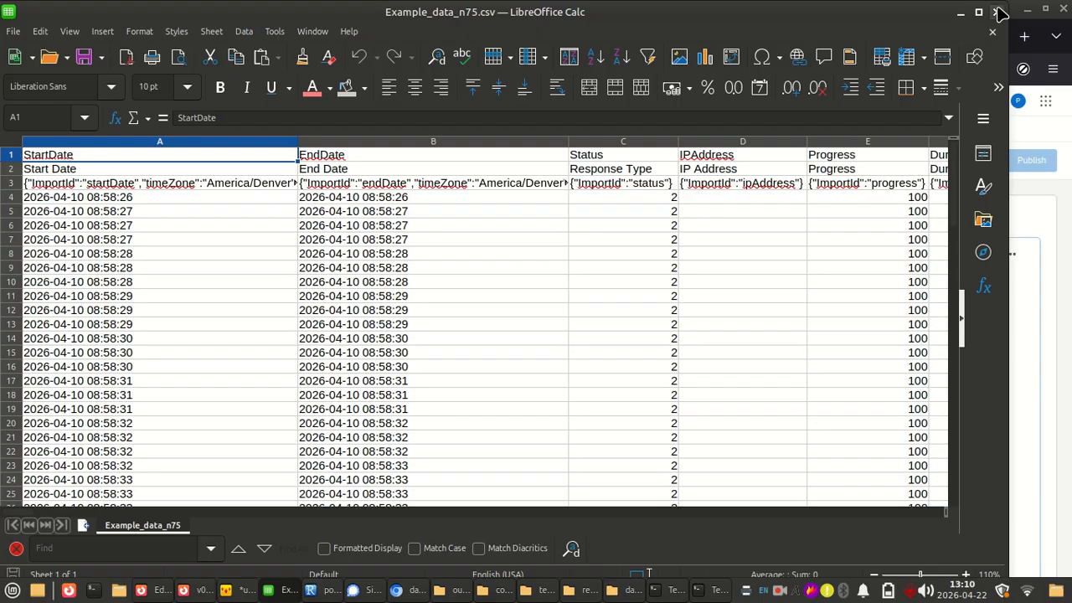
{"action": "key", "text": "alt+Tab"}
{"action": "key", "text": "alt+Tab"}
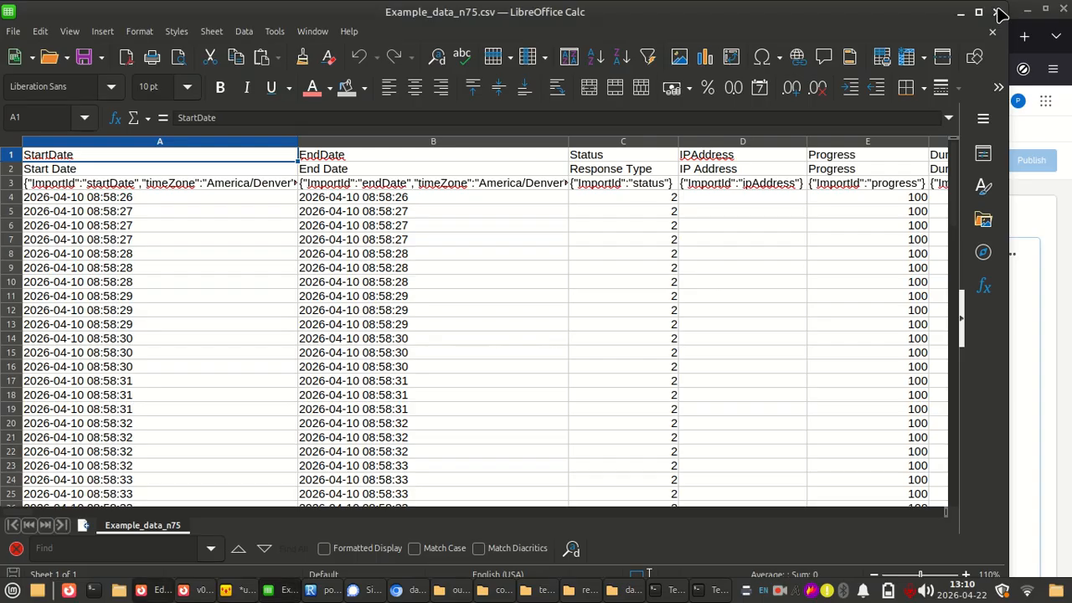
{"action": "left_click", "coordinate": [997, 10]}
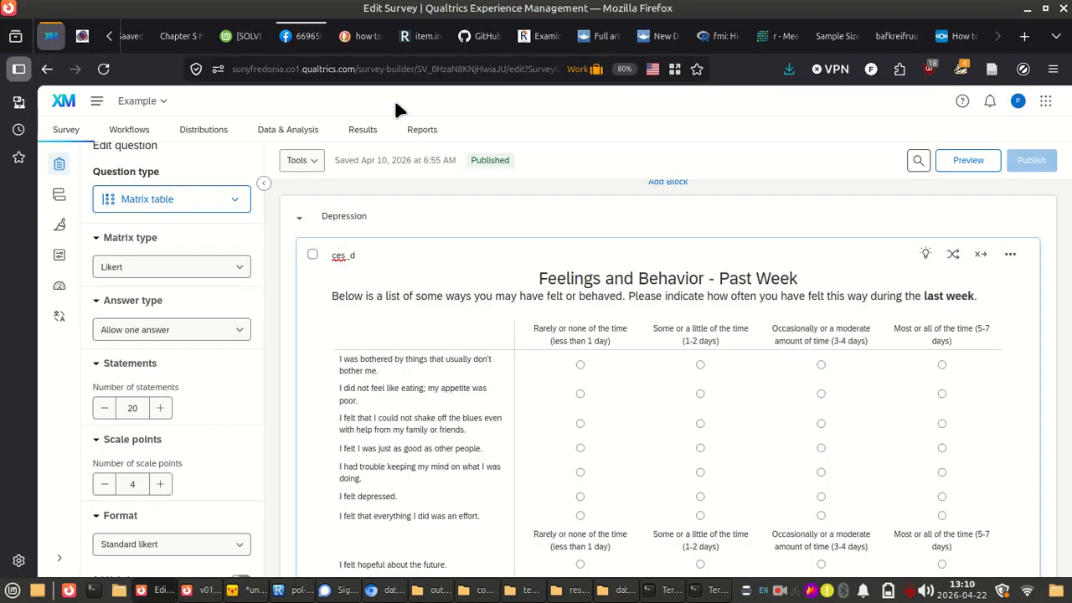
Switch to the data_raw_from-qualtrics workbook in Chromium and look over its rows and columns
{"action": "key", "text": "alt+Tab"}
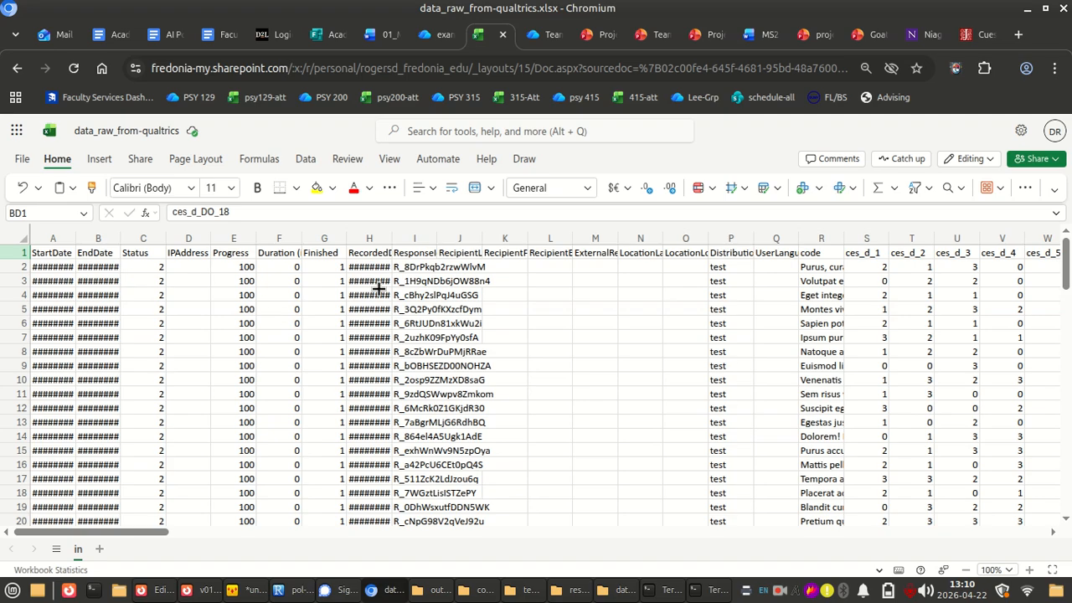
{"action": "scroll", "coordinate": [544, 348], "scroll_direction": "down", "scroll_amount": 1}
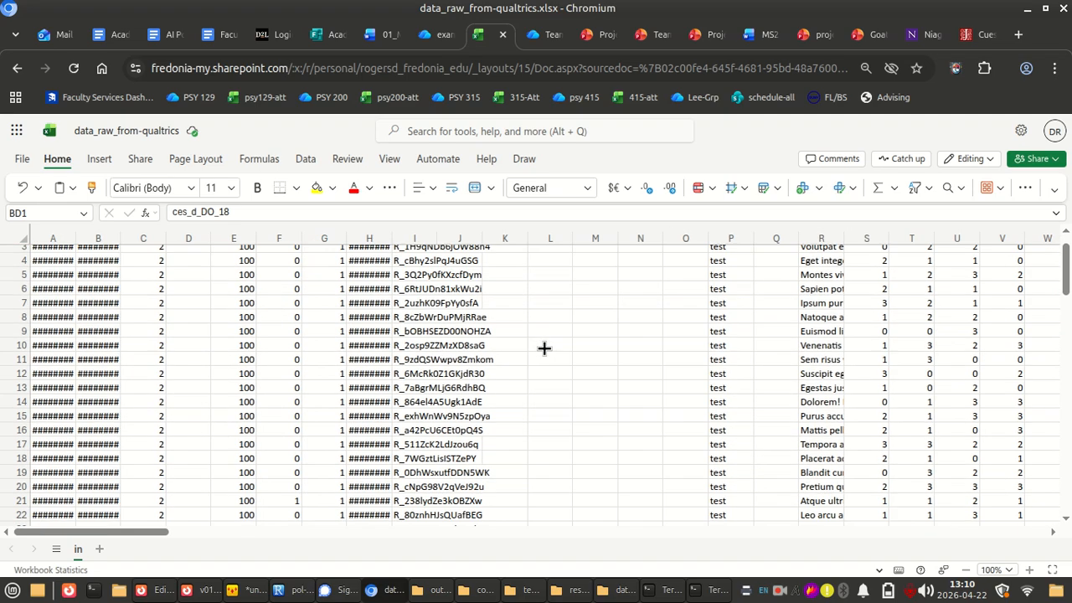
{"action": "scroll", "coordinate": [543, 349], "scroll_direction": "up", "scroll_amount": 1}
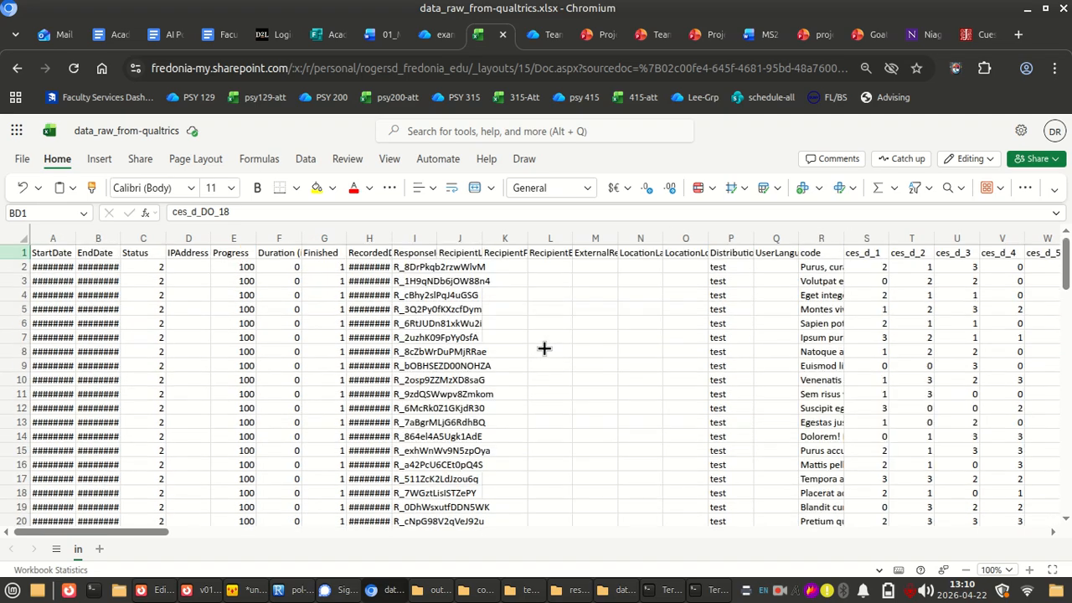
{"action": "scroll", "coordinate": [720, 377], "scroll_direction": "right", "scroll_amount": 5}
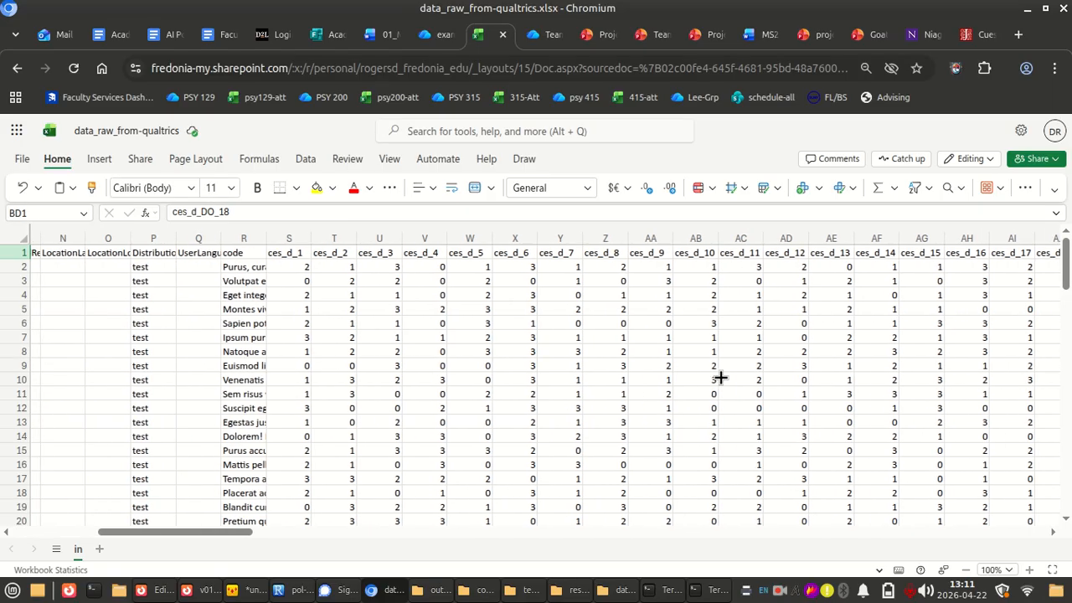
{"action": "scroll", "coordinate": [720, 377], "scroll_direction": "left", "scroll_amount": 5}
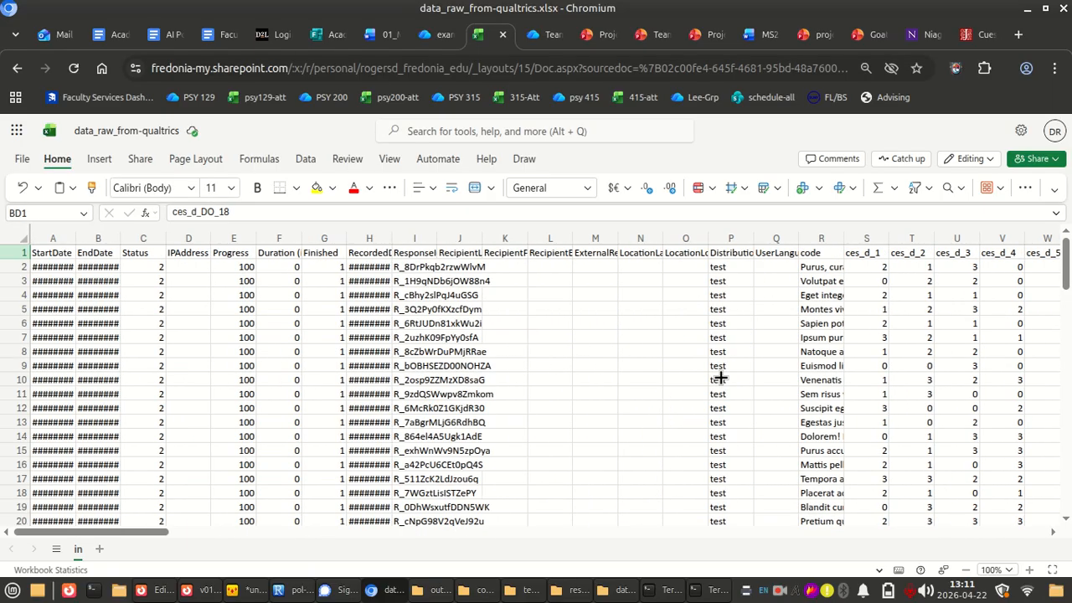
{"action": "scroll", "coordinate": [719, 378], "scroll_direction": "right", "scroll_amount": 8}
{"action": "scroll", "coordinate": [720, 378], "scroll_direction": "left", "scroll_amount": 8}
{"action": "scroll", "coordinate": [720, 378], "scroll_direction": "right", "scroll_amount": 3}
{"action": "scroll", "coordinate": [720, 378], "scroll_direction": "right", "scroll_amount": 2}
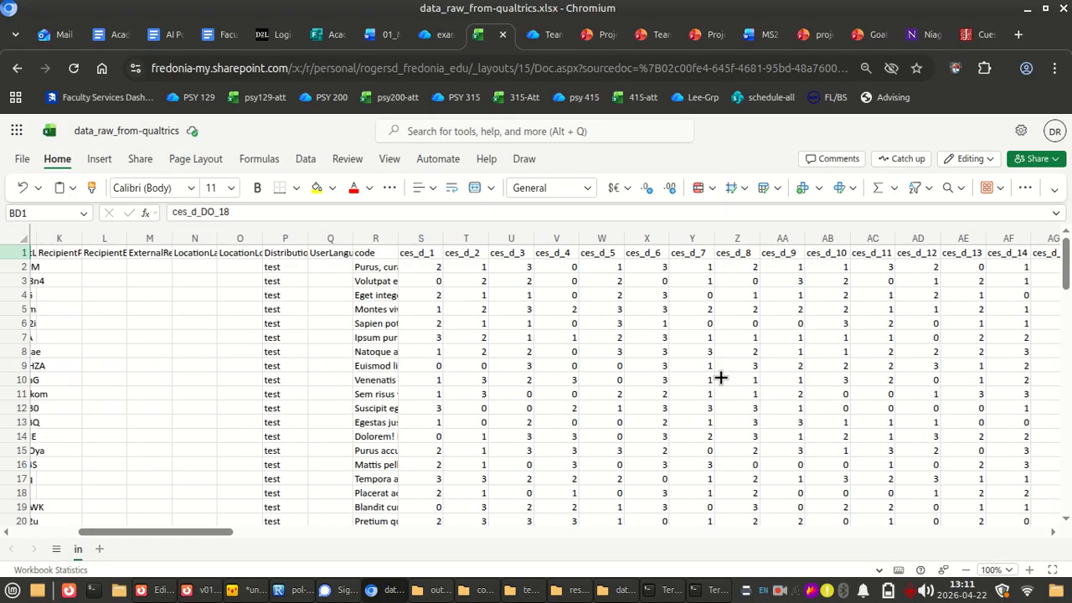
Enlarge the workbook page to 110% and examine the survey metadata columns starting from StartDate
{"action": "key", "text": "ctrl+plus"}
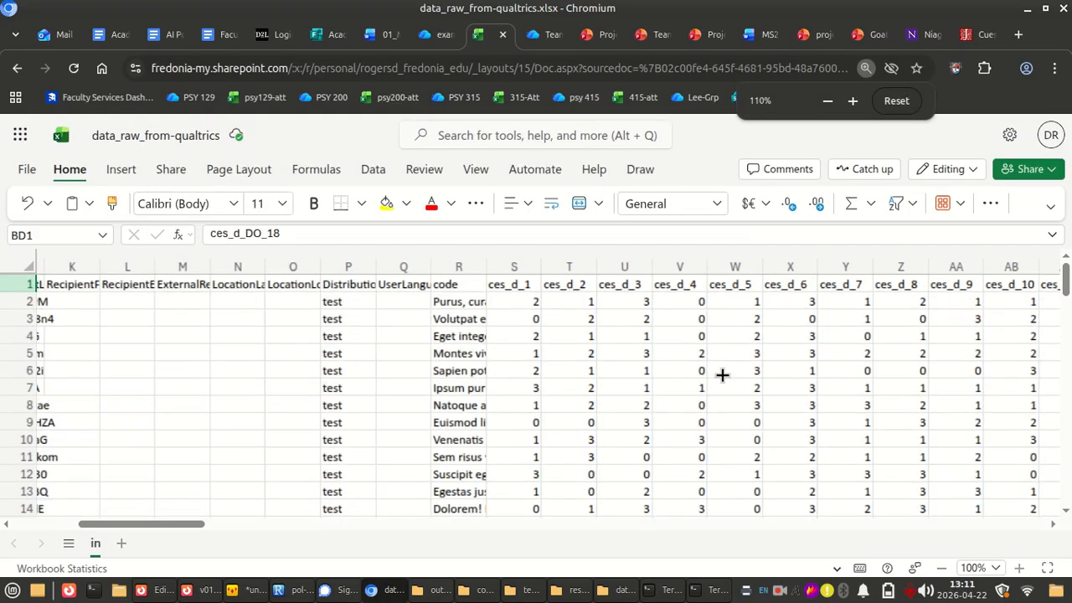
{"action": "scroll", "coordinate": [427, 371], "scroll_direction": "right", "scroll_amount": 2}
{"action": "scroll", "coordinate": [428, 371], "scroll_direction": "right", "scroll_amount": 2}
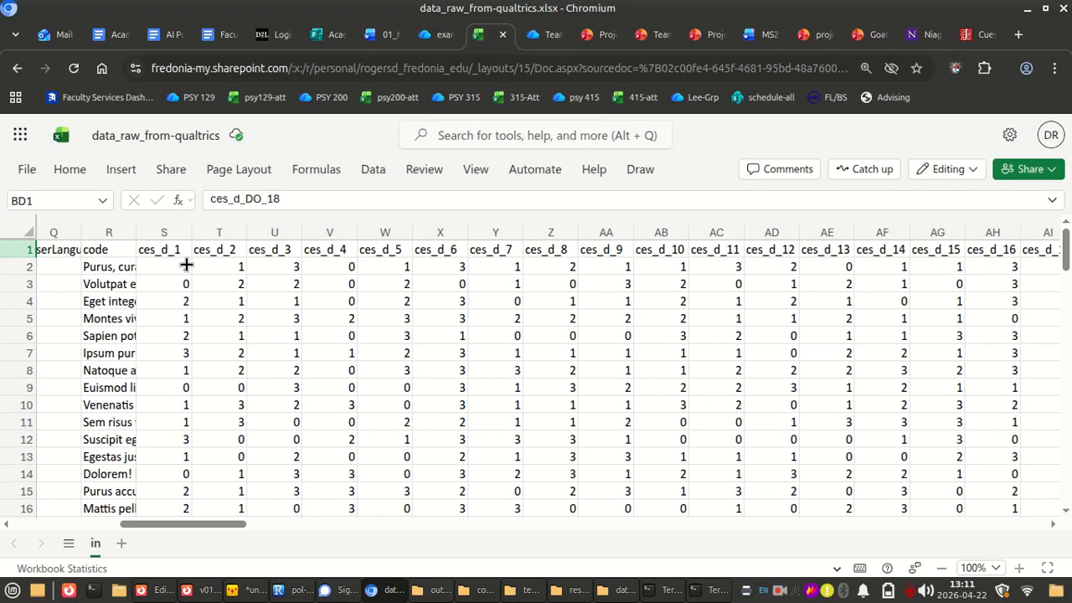
{"action": "scroll", "coordinate": [290, 376], "scroll_direction": "left", "scroll_amount": 8}
{"action": "left_click_drag", "start_coordinate": [87, 233], "coordinate": [855, 258]}
{"action": "left_click", "coordinate": [746, 335]}
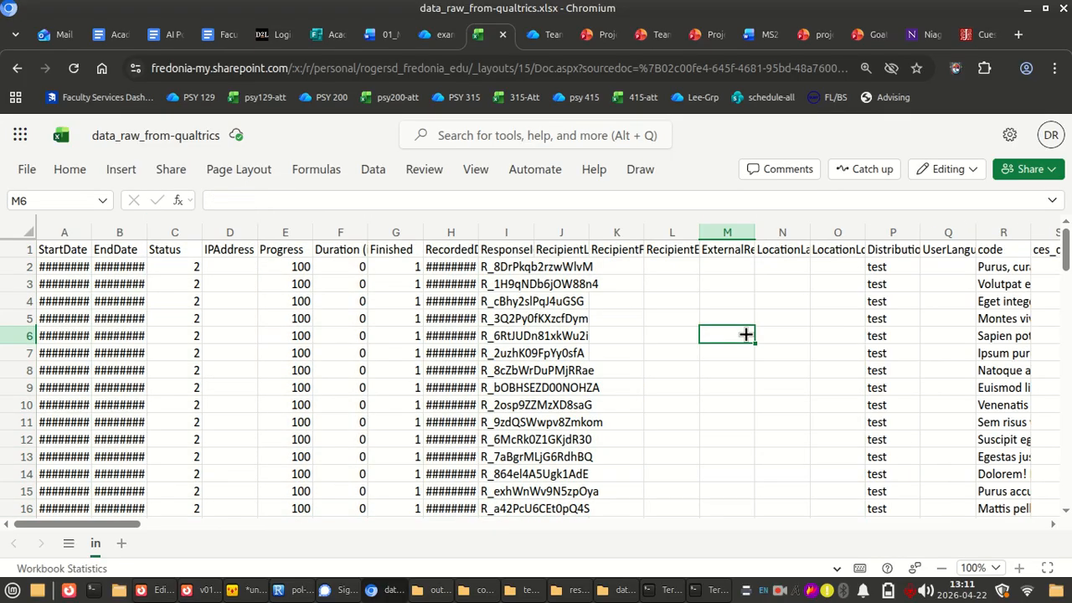
Inspect the ces_d_1 header and the first response values in the ces_d item columns
{"action": "scroll", "coordinate": [746, 335], "scroll_direction": "right", "scroll_amount": 5}
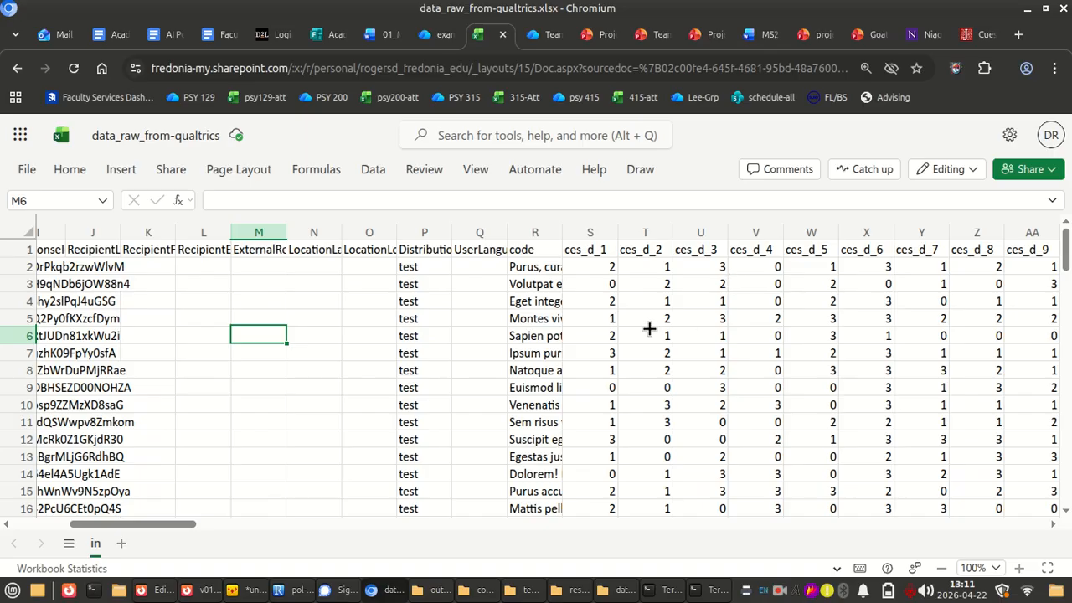
{"action": "left_click", "coordinate": [591, 246]}
{"action": "left_click", "coordinate": [641, 279]}
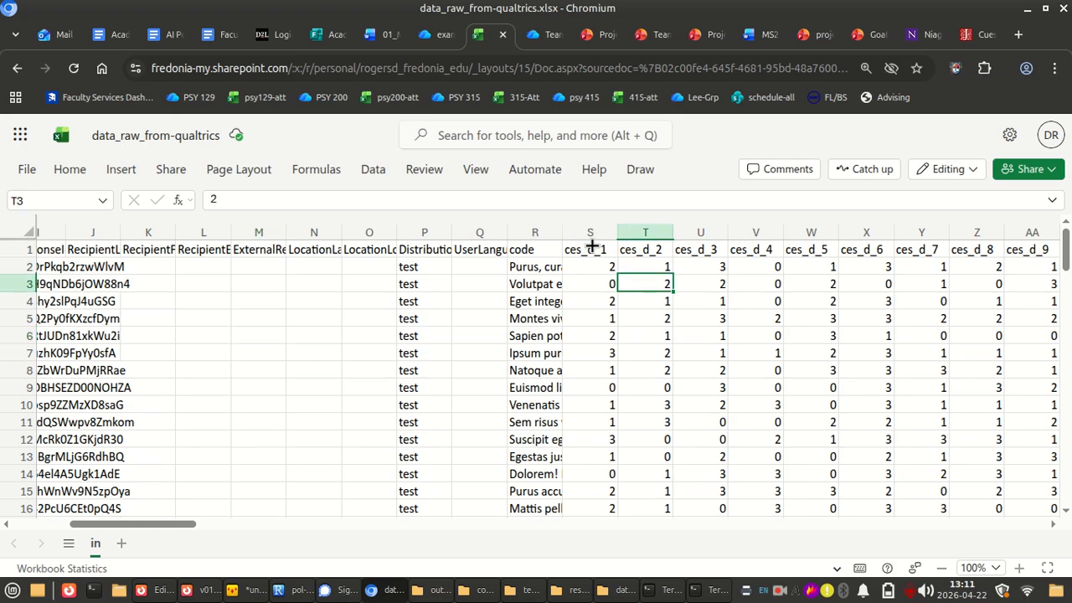
{"action": "left_click", "coordinate": [590, 246]}
{"action": "left_click", "coordinate": [628, 266]}
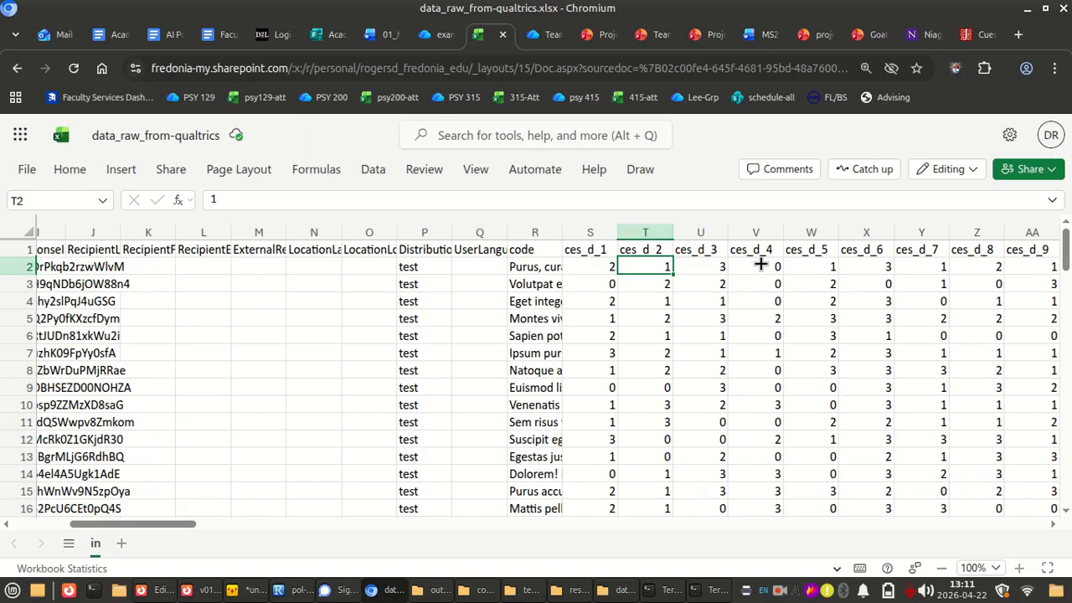
Examine the ces_d_DO display-order columns after ces_d_20, checking the headers and data of items 3, 4 and 5
{"action": "scroll", "coordinate": [759, 265], "scroll_direction": "right", "scroll_amount": 6}
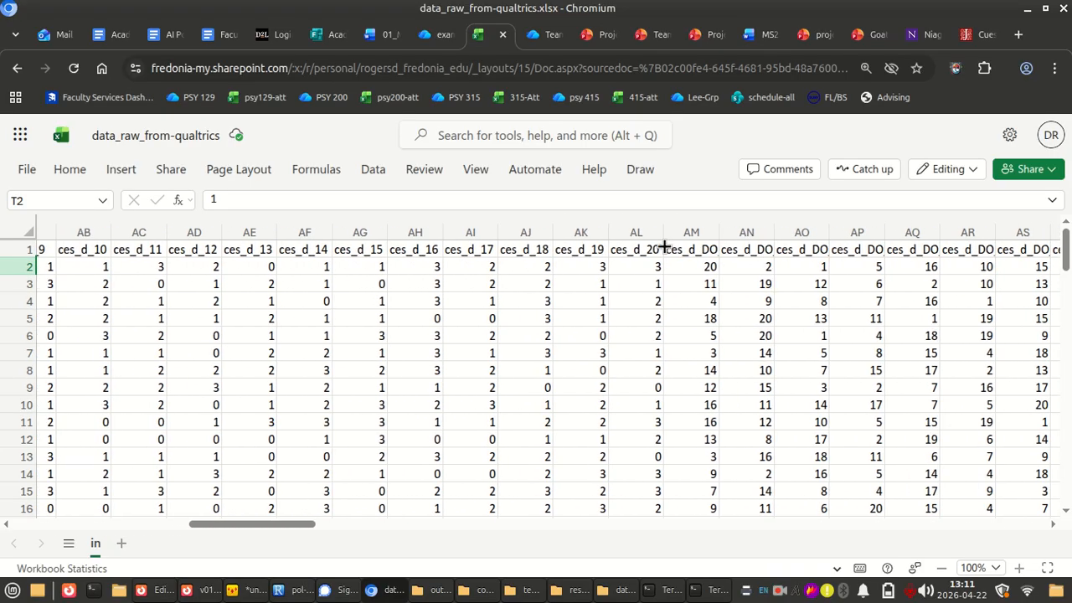
{"action": "scroll", "coordinate": [682, 340], "scroll_direction": "right", "scroll_amount": 3}
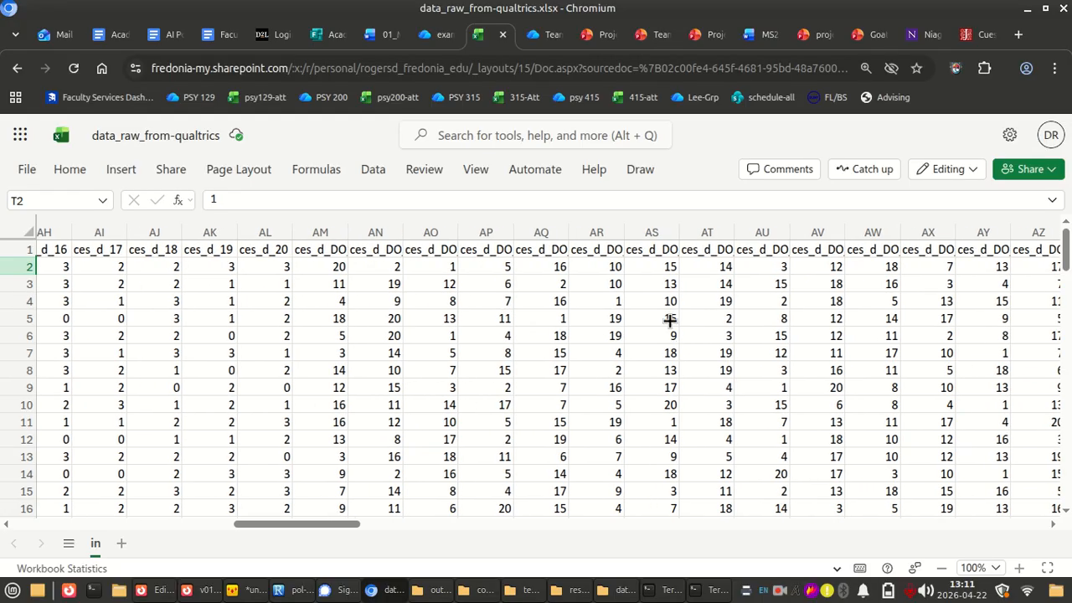
{"action": "left_click", "coordinate": [430, 253]}
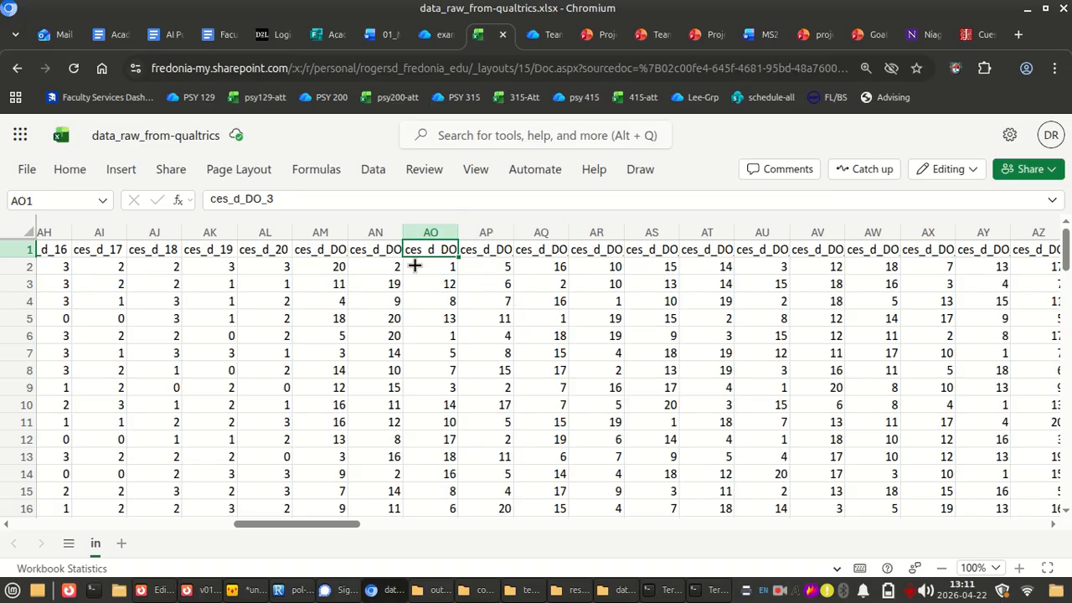
{"action": "left_click", "coordinate": [443, 232]}
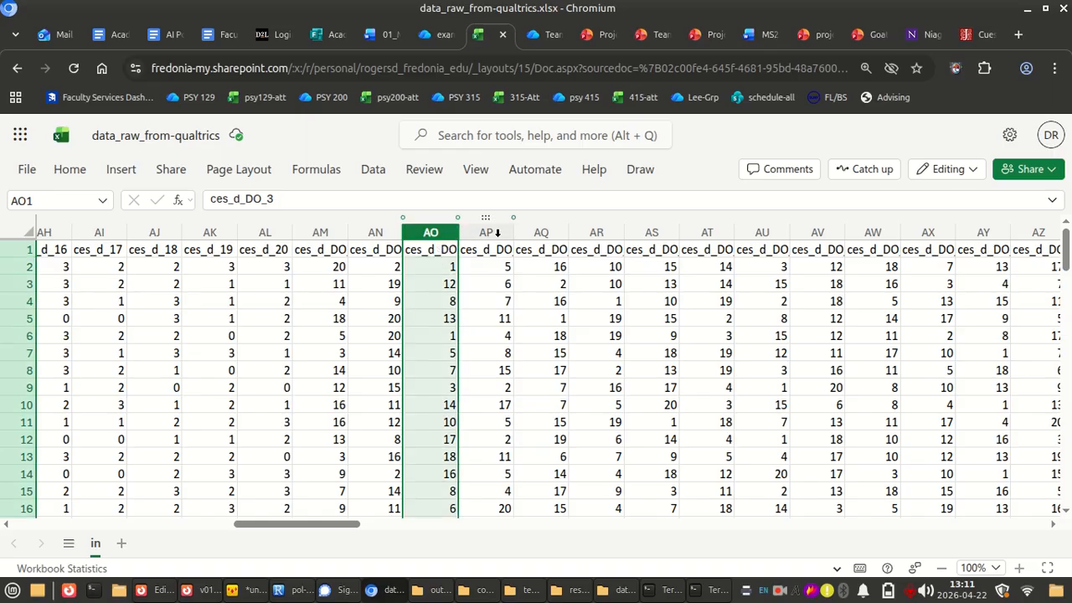
{"action": "left_click", "coordinate": [497, 232]}
{"action": "left_click", "coordinate": [544, 227]}
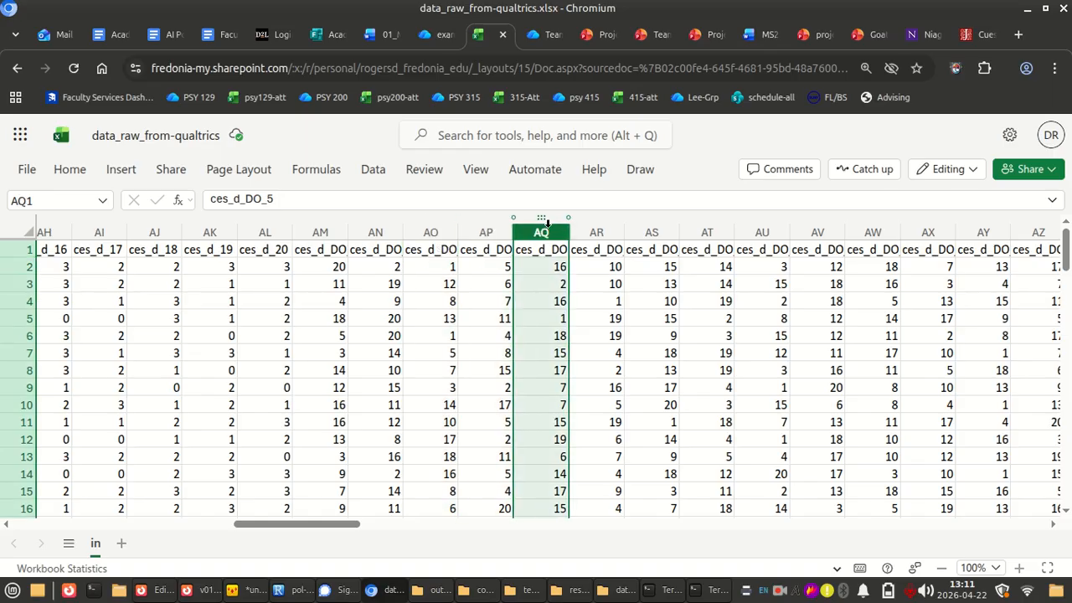
Compare the ces_d question in the Qualtrics survey with the ces_d_DO columns in the workbook
{"action": "key", "text": "alt+Tab"}
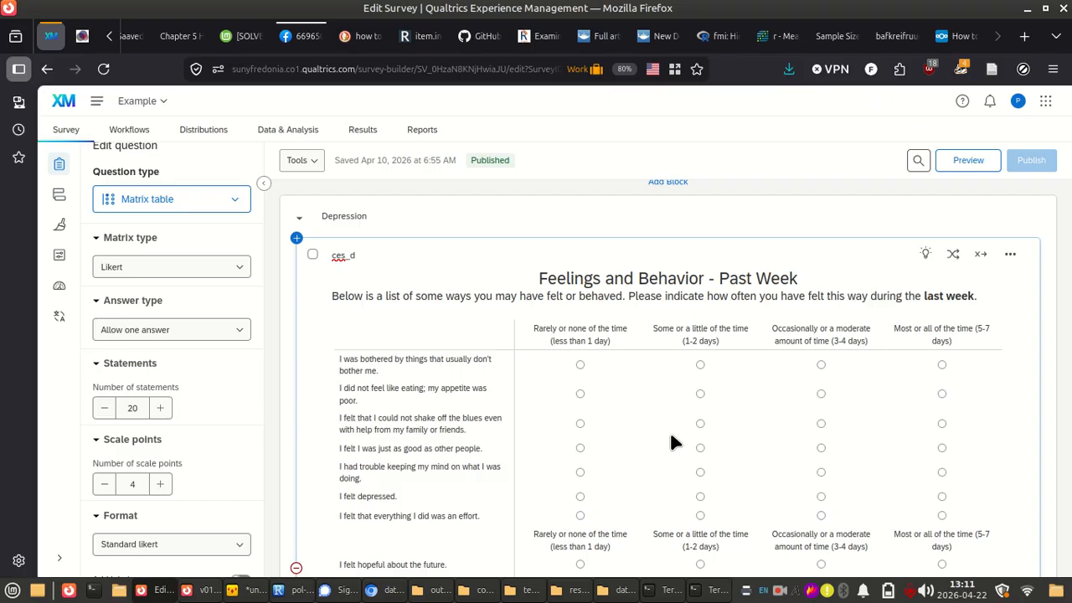
{"action": "key", "text": "alt+Tab"}
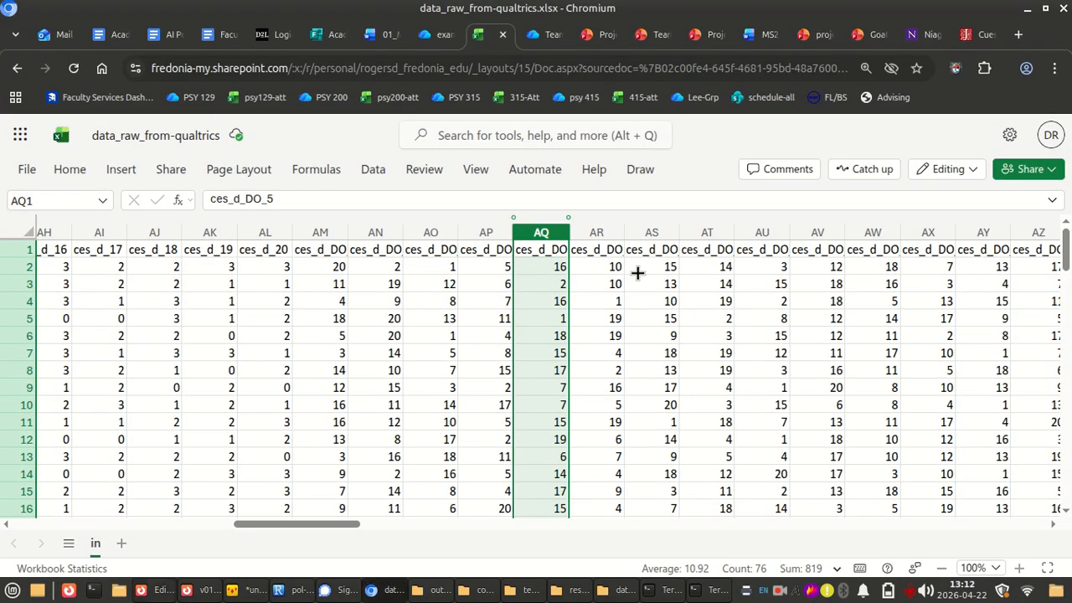
{"action": "scroll", "coordinate": [519, 312], "scroll_direction": "left", "scroll_amount": 6}
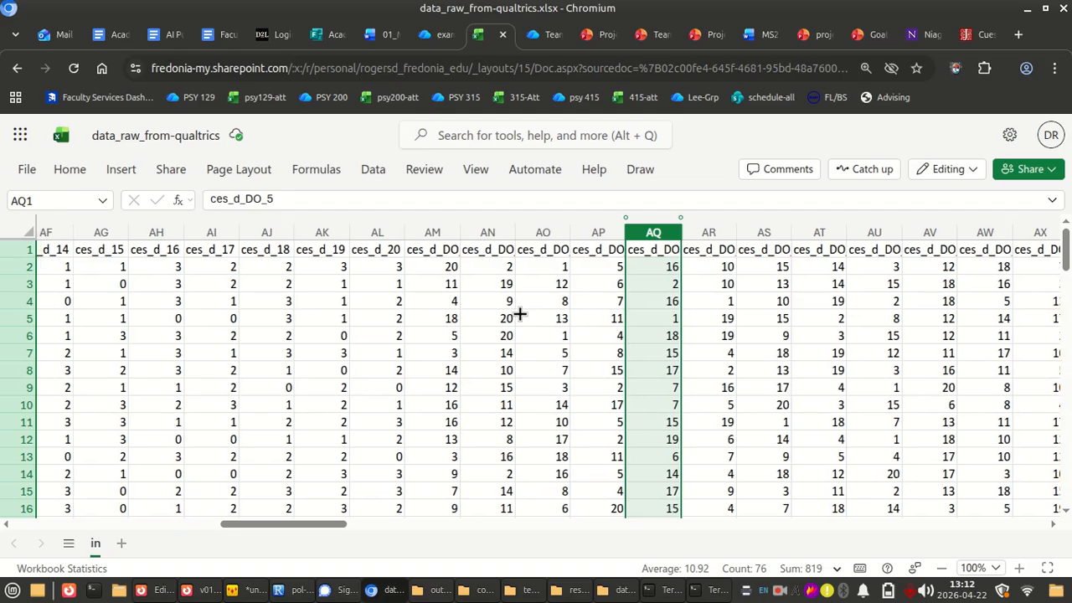
Examine the ces_d_DO display-order columns, checking the headers and data of ces_d_DO_1 and ces_d_DO_2
{"action": "scroll", "coordinate": [519, 313], "scroll_direction": "right", "scroll_amount": 6}
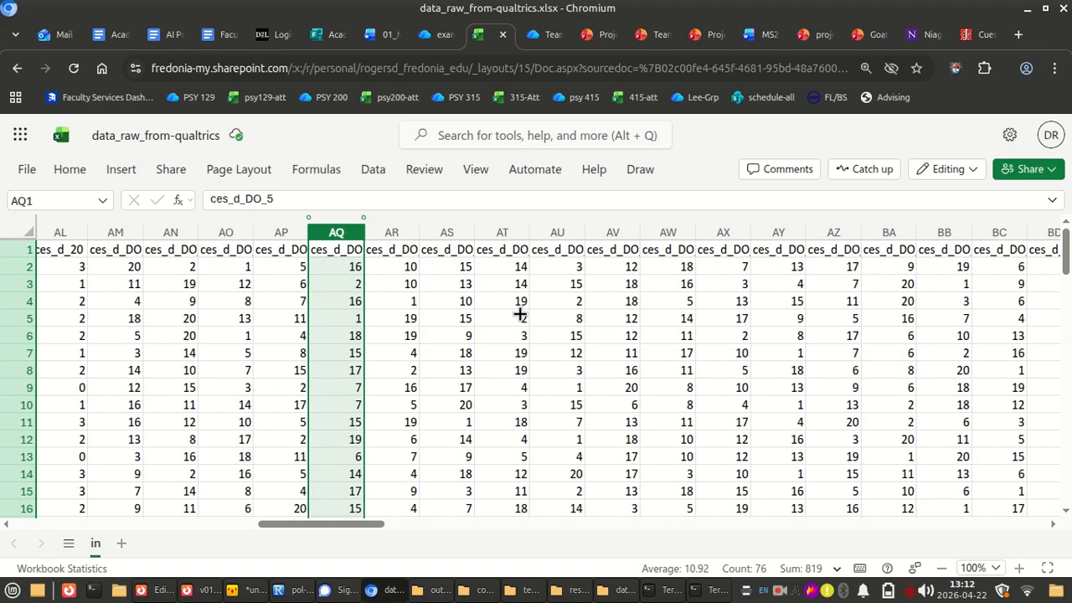
{"action": "left_click", "coordinate": [435, 303]}
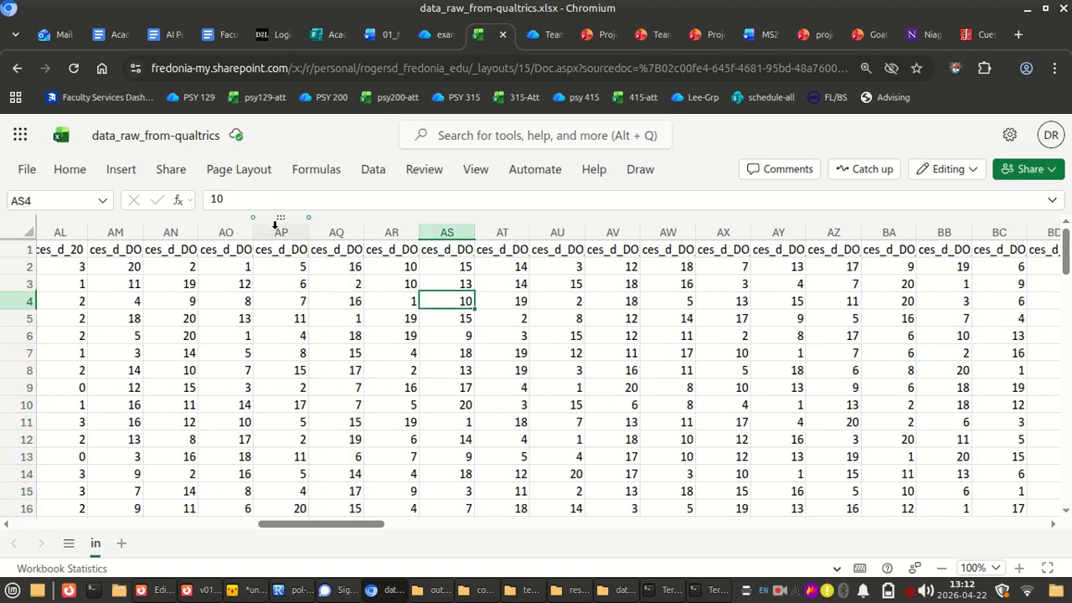
{"action": "left_click", "coordinate": [182, 250]}
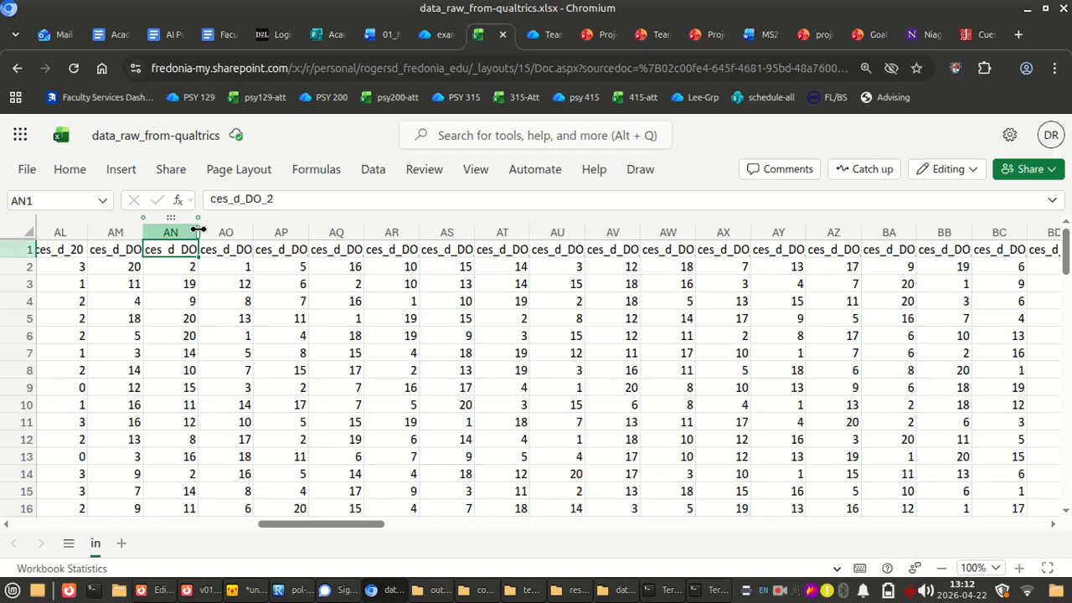
{"action": "scroll", "coordinate": [228, 276], "scroll_direction": "left", "scroll_amount": 1}
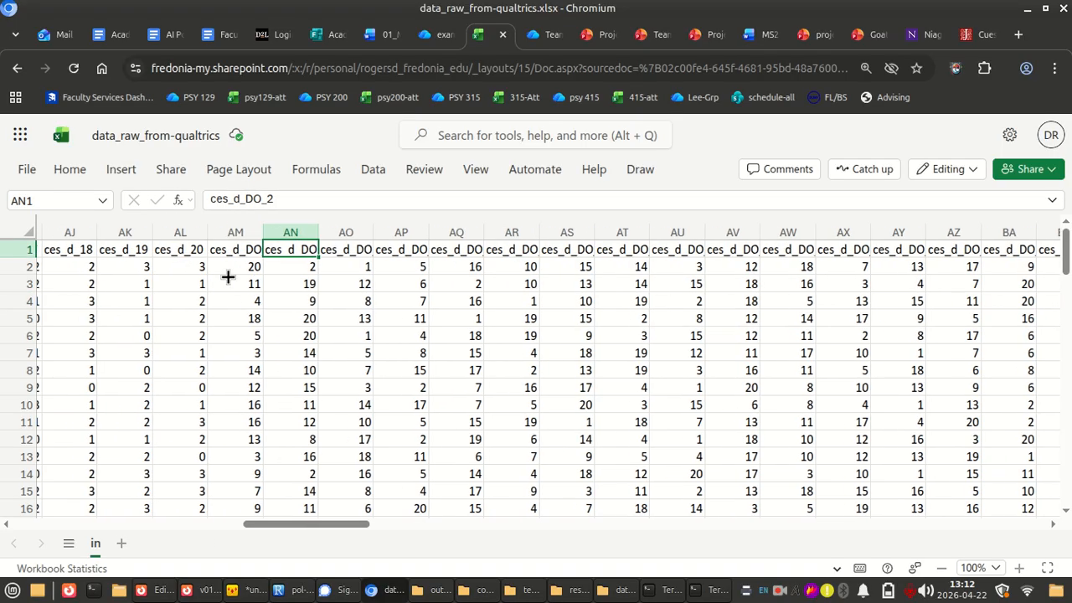
{"action": "scroll", "coordinate": [227, 276], "scroll_direction": "left", "scroll_amount": 2}
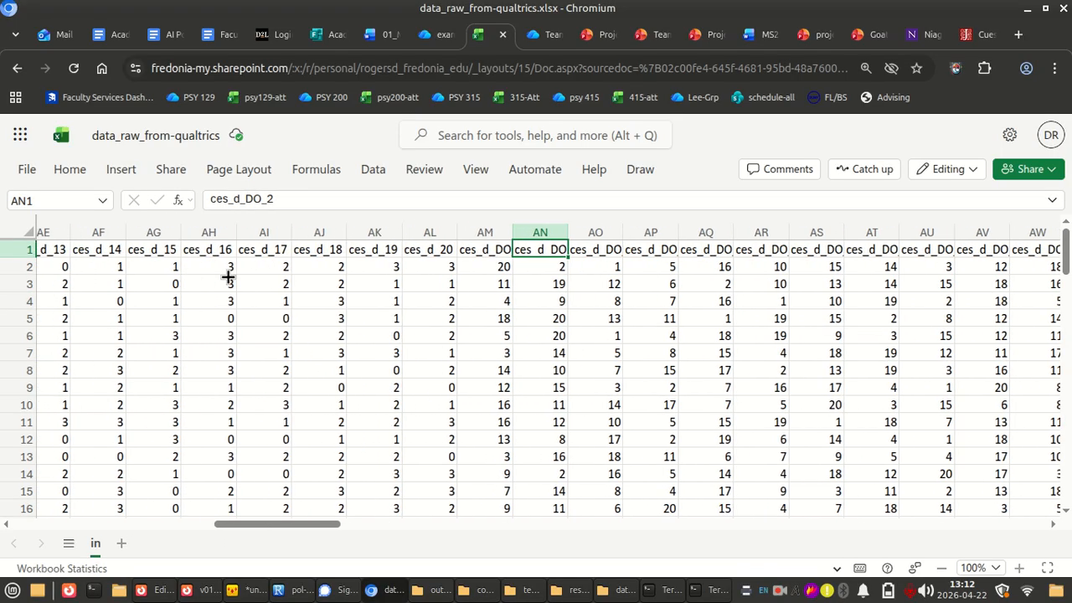
{"action": "left_click", "coordinate": [474, 226]}
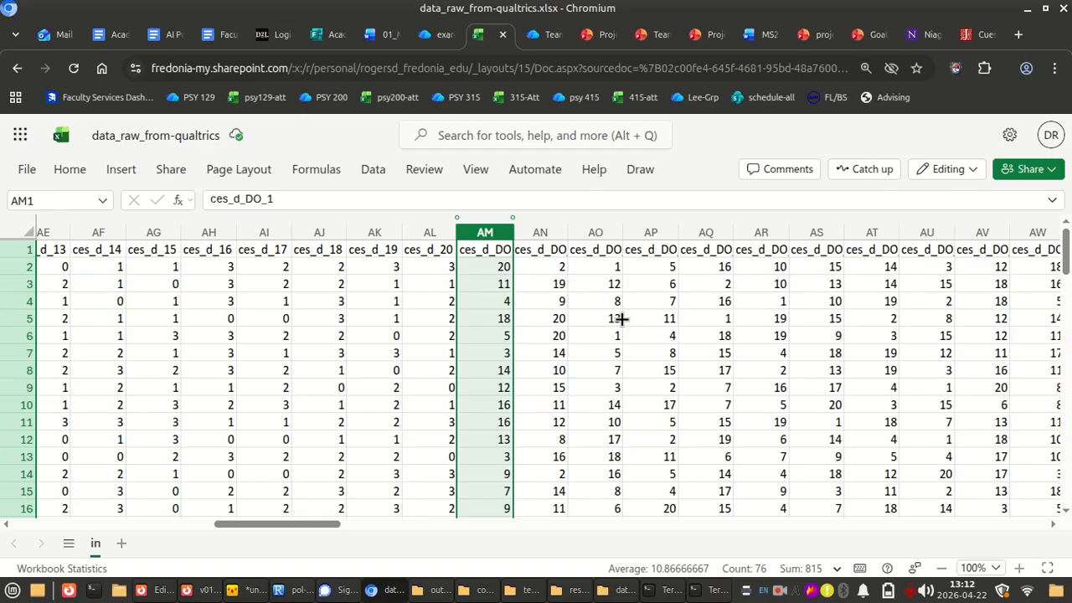
{"action": "left_click", "coordinate": [545, 222]}
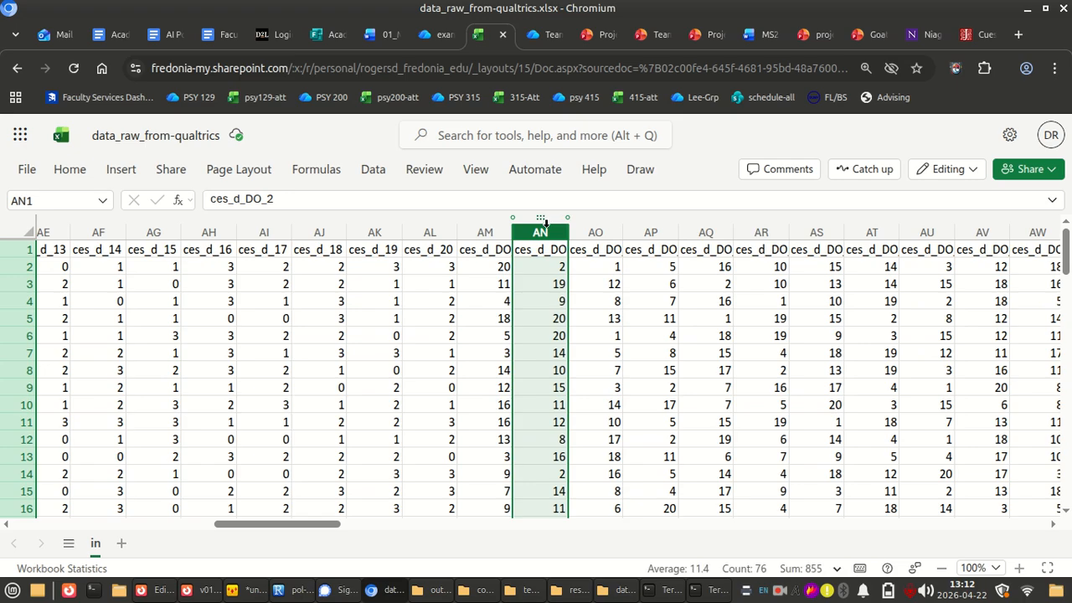
Review the ces_d item columns and select the first respondent's answers from ces_d_20 back to ces_d_1
{"action": "scroll", "coordinate": [543, 356], "scroll_direction": "left", "scroll_amount": 10}
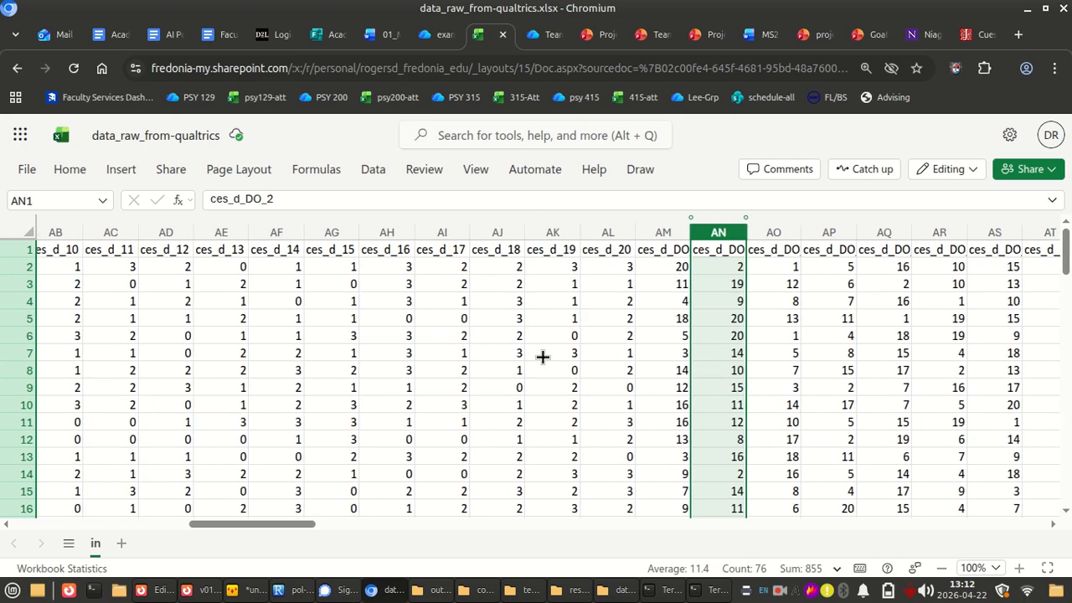
{"action": "scroll", "coordinate": [543, 356], "scroll_direction": "right", "scroll_amount": 8}
{"action": "scroll", "coordinate": [542, 357], "scroll_direction": "left", "scroll_amount": 3}
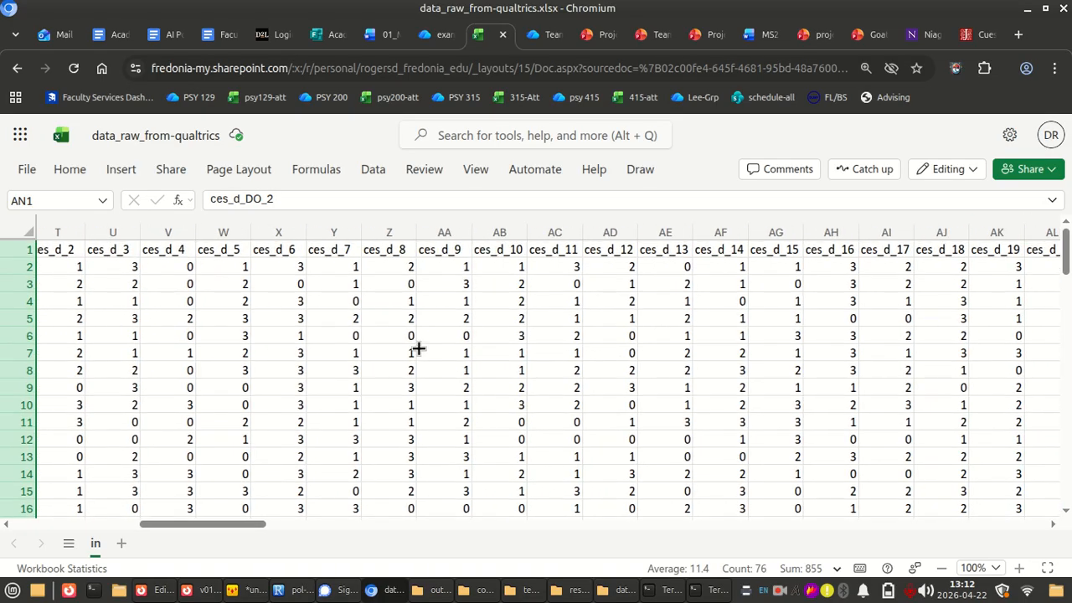
{"action": "scroll", "coordinate": [417, 348], "scroll_direction": "right", "scroll_amount": 2}
{"action": "left_click", "coordinate": [905, 335]}
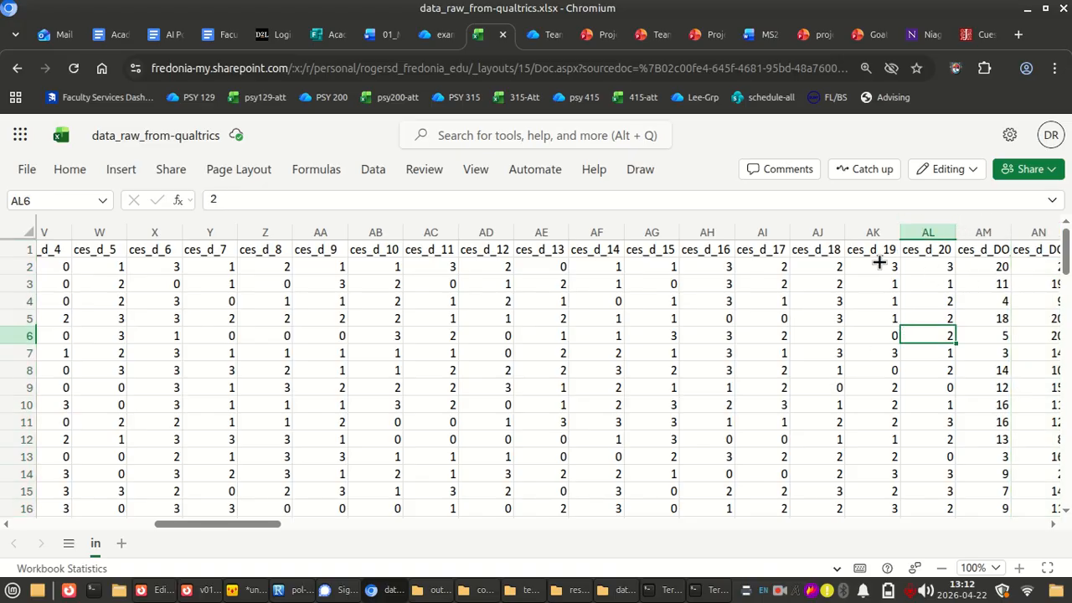
{"action": "left_click_drag", "start_coordinate": [931, 266], "coordinate": [524, 266]}
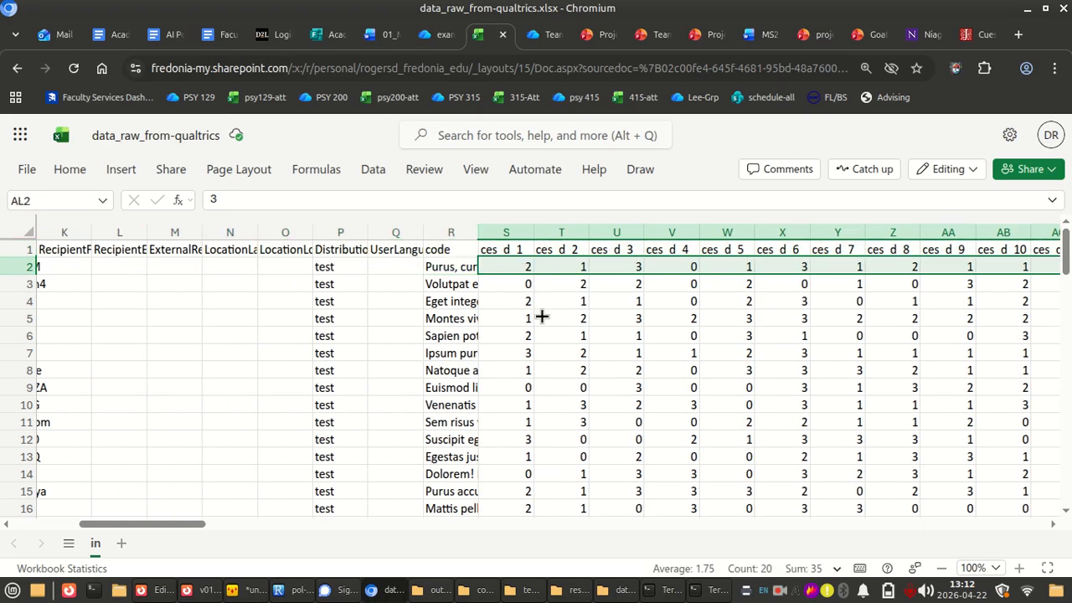
Insert a blank column between ces_d_20 and ces_d_DO_1
{"action": "scroll", "coordinate": [543, 313], "scroll_direction": "right", "scroll_amount": 6}
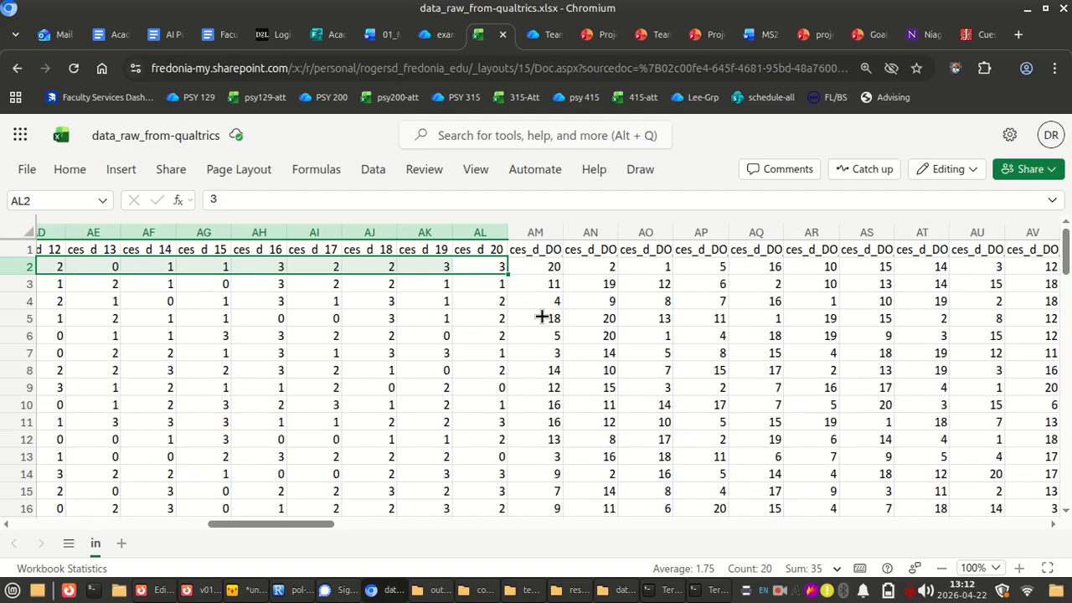
{"action": "scroll", "coordinate": [545, 313], "scroll_direction": "right", "scroll_amount": 1}
{"action": "left_click", "coordinate": [526, 300]}
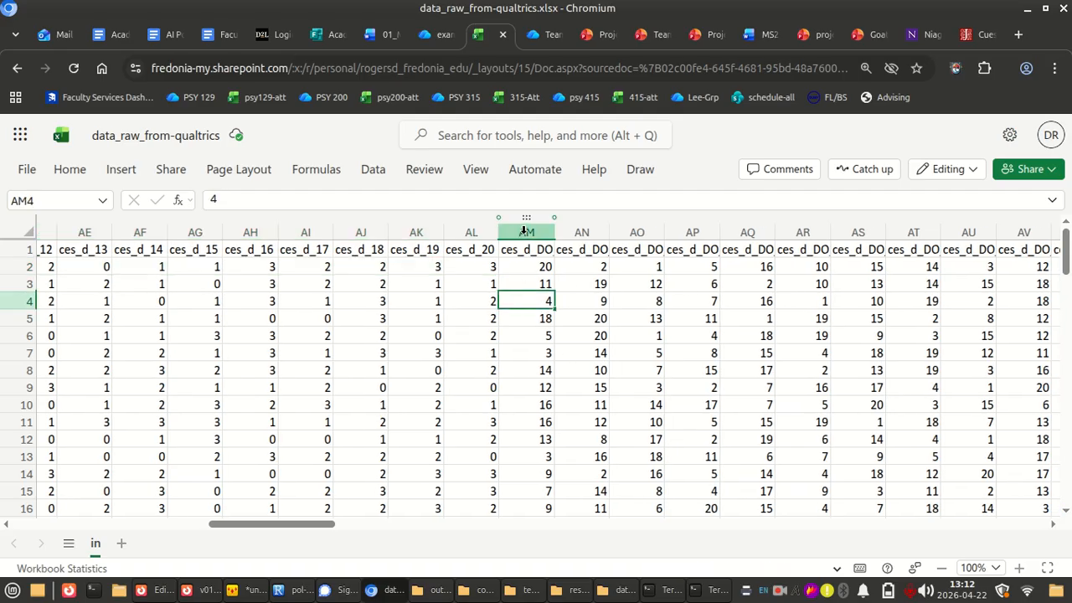
{"action": "left_click", "coordinate": [526, 232]}
{"action": "right_click", "coordinate": [531, 232]}
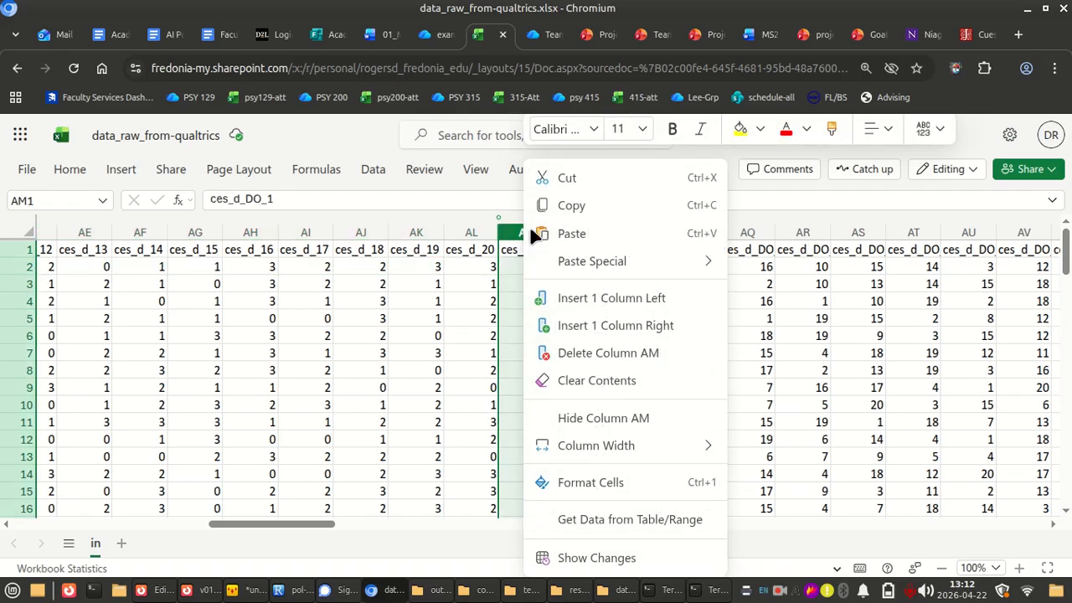
{"action": "left_click", "coordinate": [635, 297]}
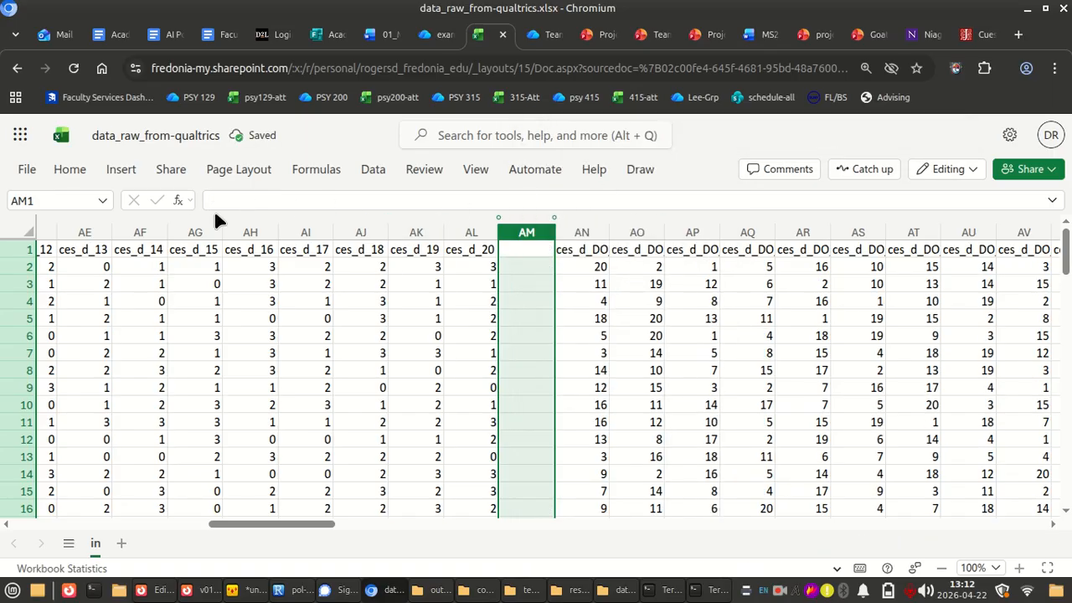
Set the new column's font colour to red and enter the header cesd_score in AM1
{"action": "left_click", "coordinate": [67, 169]}
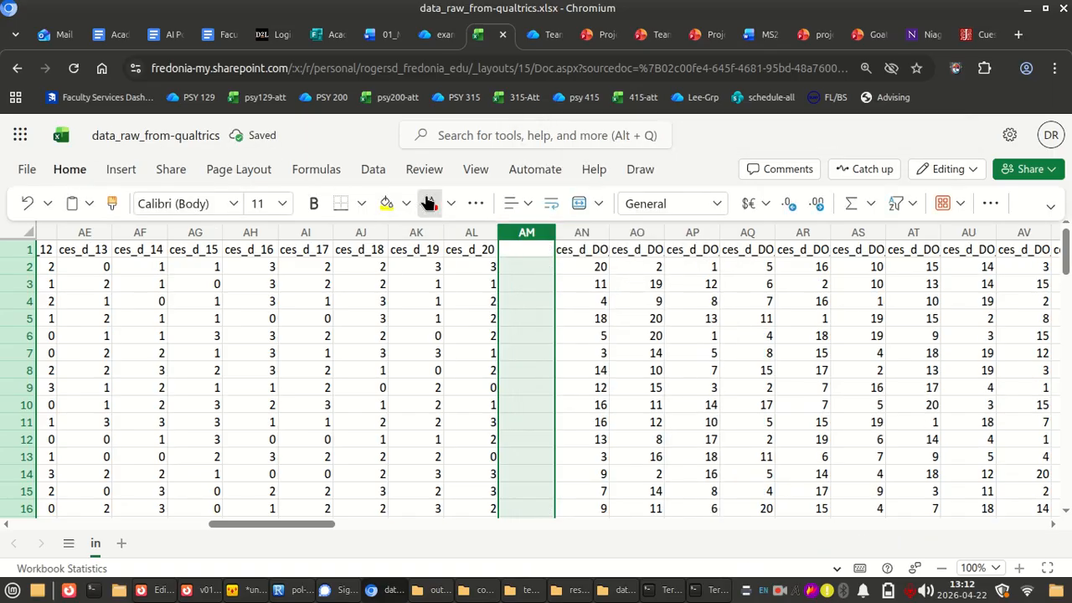
{"action": "left_click", "coordinate": [541, 244]}
{"action": "type", "text": "ces"}
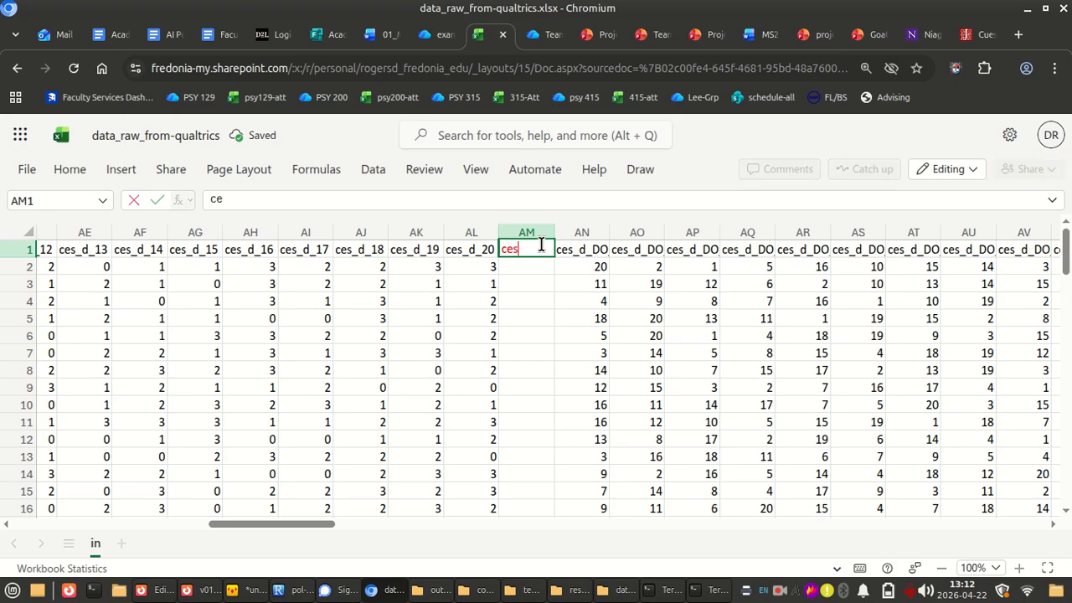
{"action": "type", "text": "d_score"}
{"action": "key", "text": "Return"}
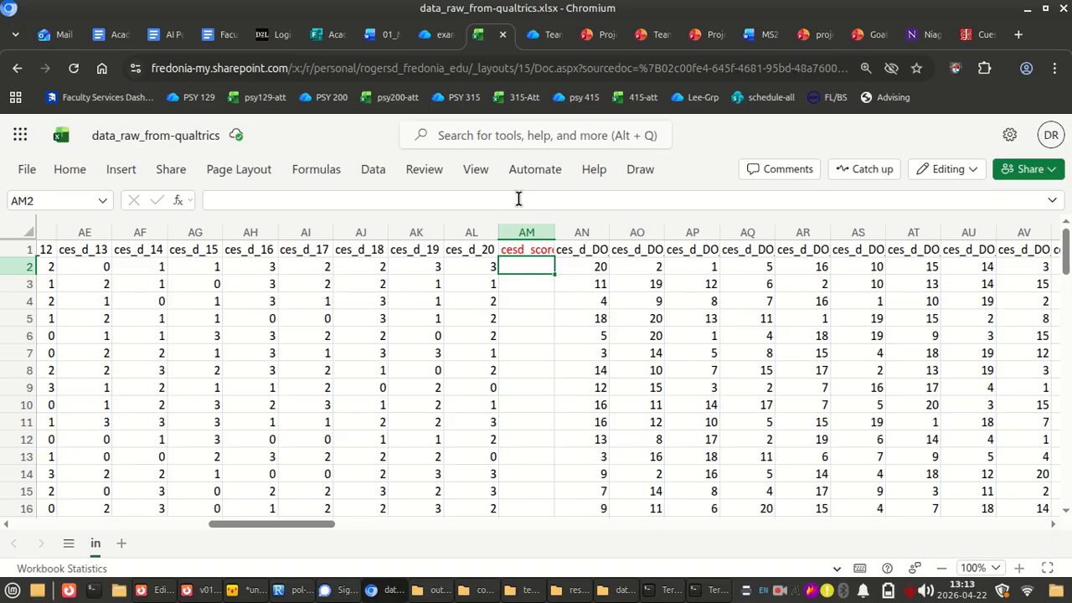
Calculate the first respondent's score in AM2 with the formula =AVERAGE(S2:AL2)
{"action": "type", "text": "=average"}
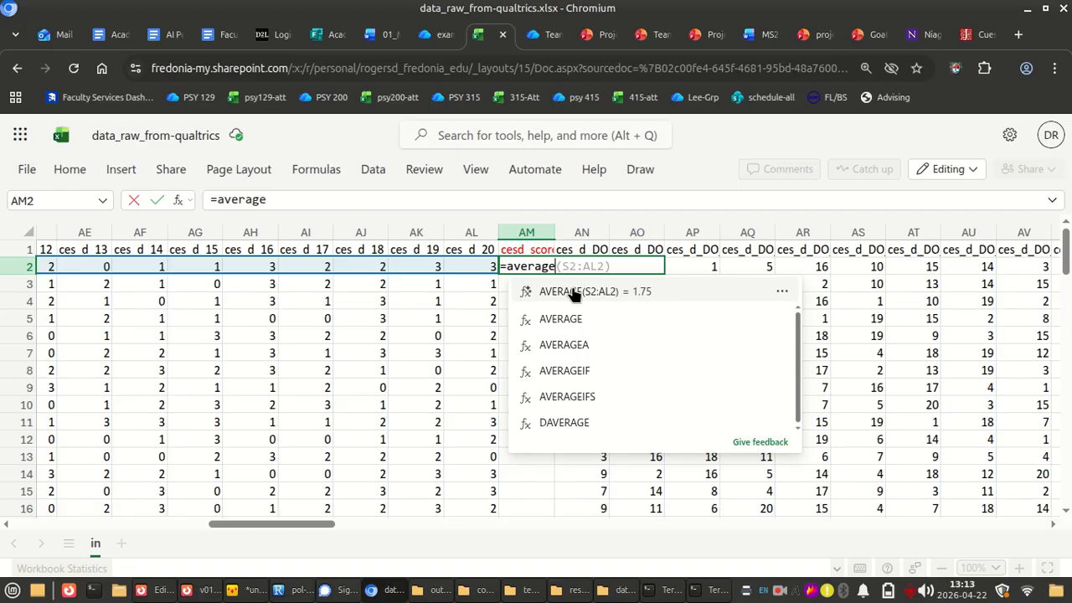
{"action": "type", "text": "("}
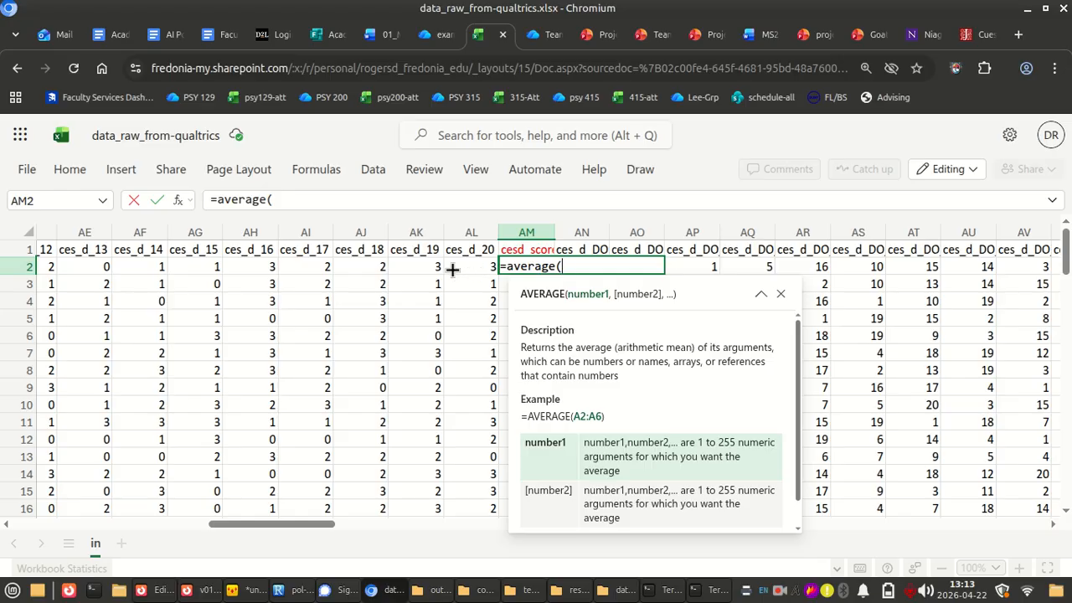
{"action": "scroll", "coordinate": [452, 269], "scroll_direction": "left", "scroll_amount": 5}
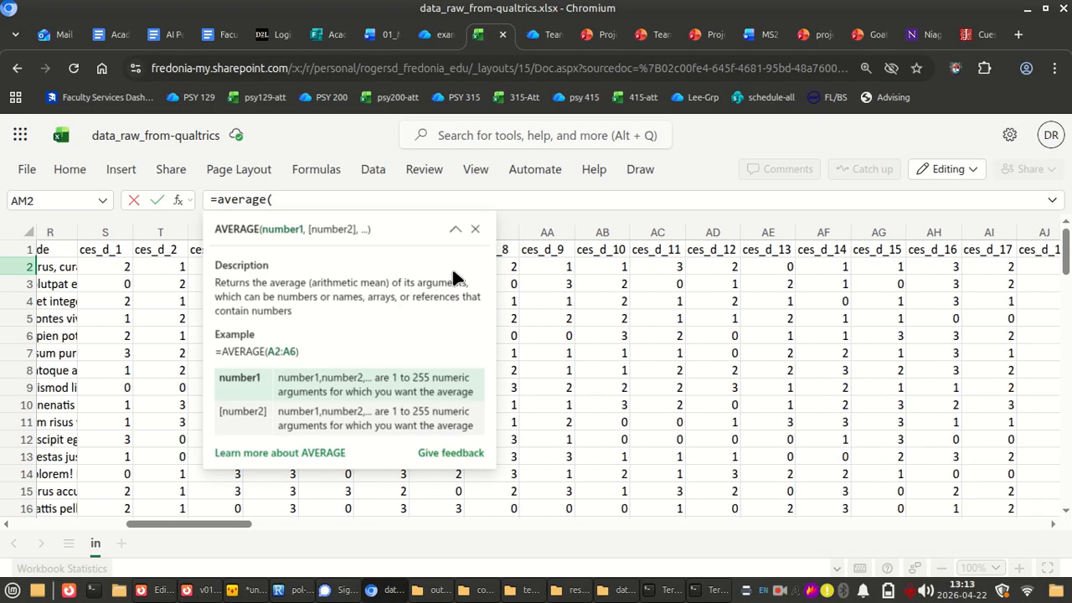
{"action": "left_click", "coordinate": [474, 229]}
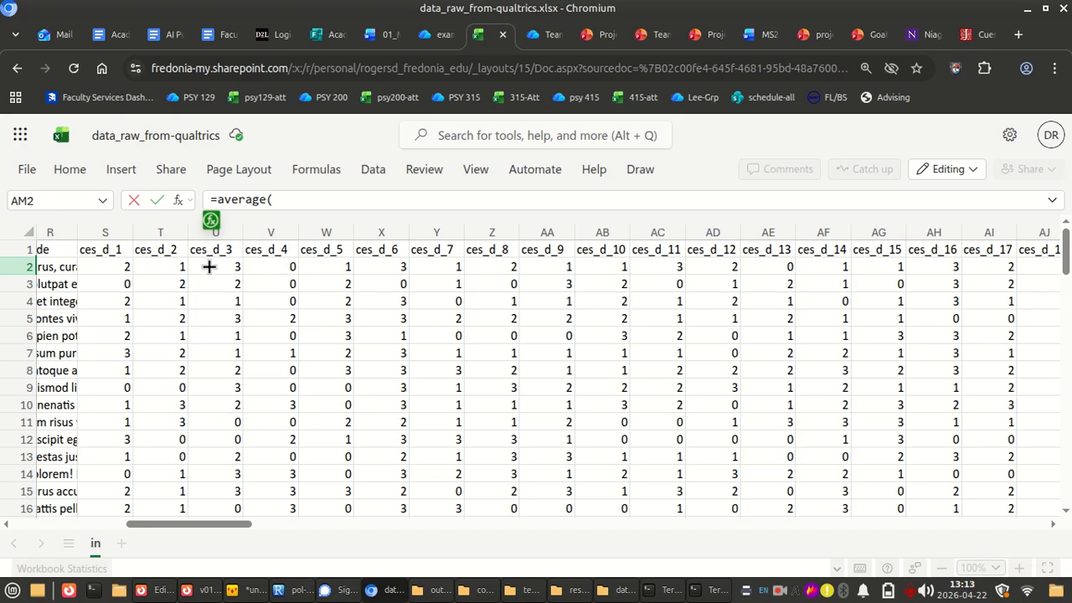
{"action": "left_click_drag", "start_coordinate": [105, 263], "coordinate": [722, 267]}
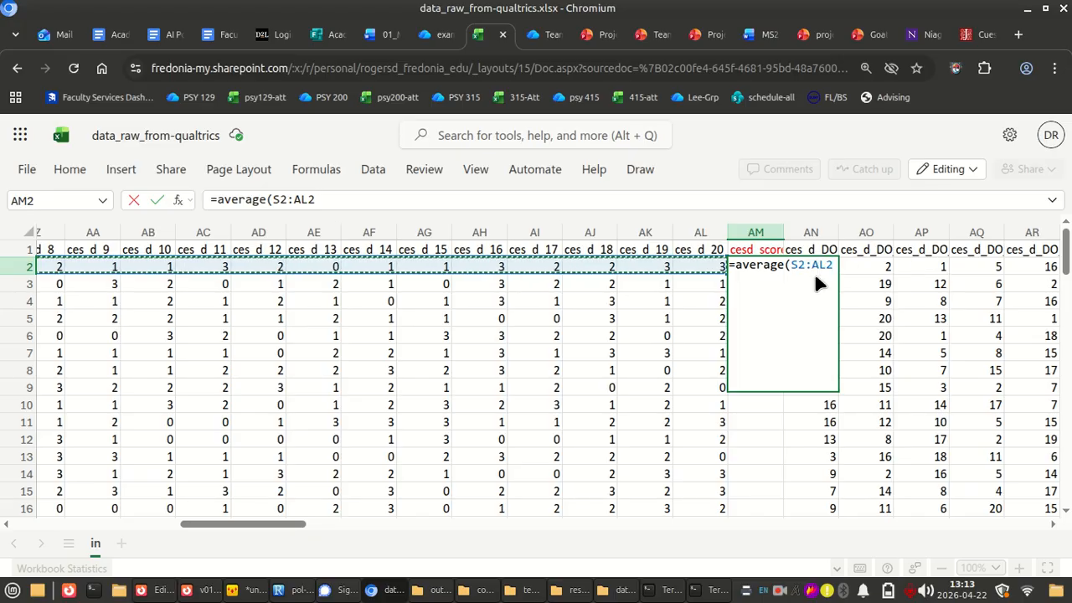
{"action": "type", "text": ")"}
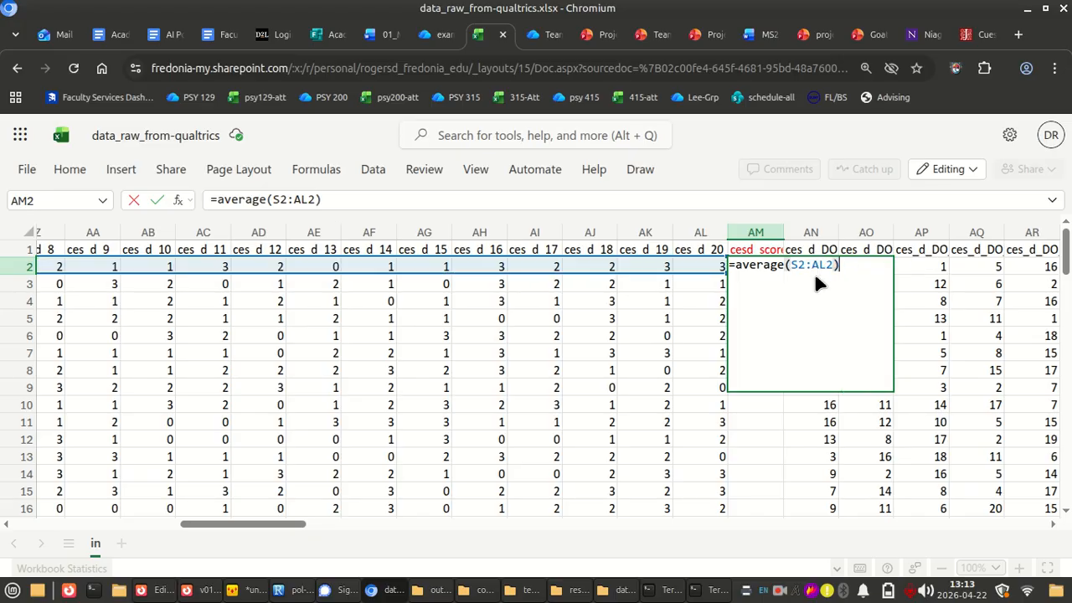
{"action": "key", "text": "ctrl+Return"}
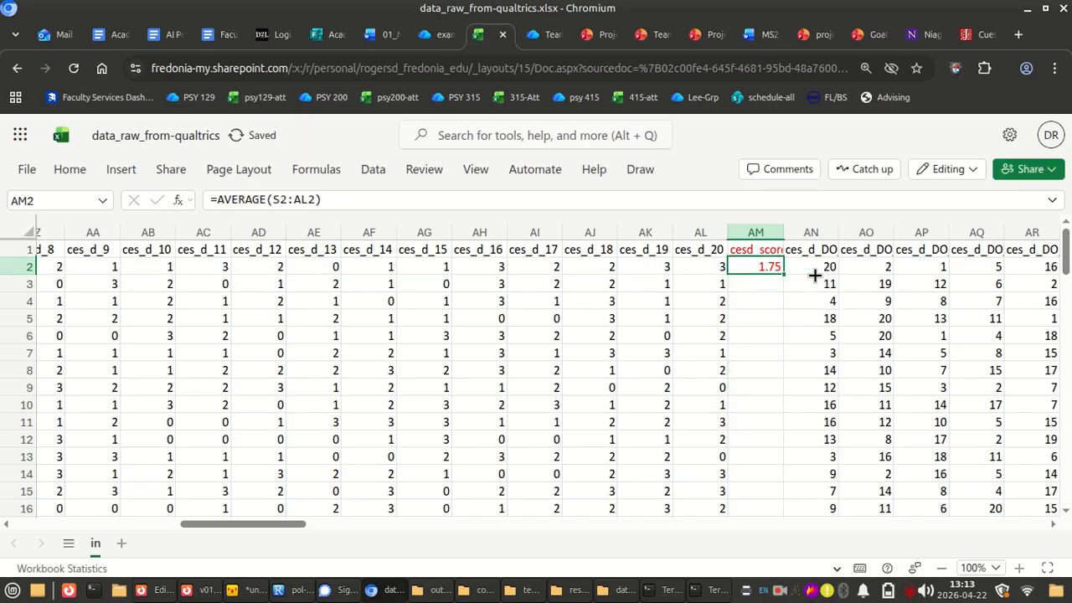
Copy the AM2 average formula to the remaining respondents in the cesd_score column, down to row 76
{"action": "key", "text": "ctrl+c"}
{"action": "key", "text": "Down"}
{"action": "key", "text": "shift+Down"}
{"action": "key", "text": "shift+Down"}
{"action": "key", "text": "shift+Down"}
{"action": "key", "text": "shift+Down"}
{"action": "key", "text": "shift+Down"}
{"action": "key", "text": "shift+Down"}
{"action": "key", "text": "shift+Down"}
{"action": "key", "text": "shift+Down"}
{"action": "key", "text": "shift+Down"}
{"action": "key", "text": "shift+Down"}
{"action": "key", "text": "shift+Down"}
{"action": "key", "text": "shift+Down"}
{"action": "key", "text": "shift+Down"}
{"action": "key", "text": "shift+Down"}
{"action": "key", "text": "shift+Down"}
{"action": "key", "text": "shift+Down"}
{"action": "key", "text": "shift+Down"}
{"action": "key", "text": "shift+Down"}
{"action": "key", "text": "shift+Down"}
{"action": "key", "text": "shift+Down"}
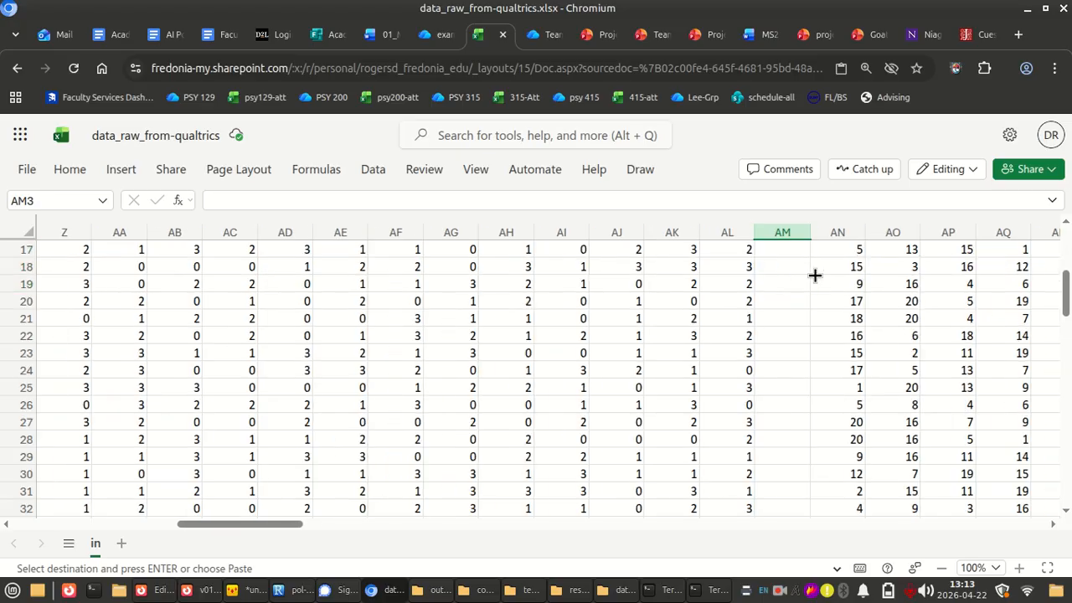
{"action": "key", "text": "shift+Down"}
{"action": "key", "text": "shift+Down"}
{"action": "key", "text": "shift+Down"}
{"action": "key", "text": "shift+Down"}
{"action": "key", "text": "shift+Down"}
{"action": "key", "text": "shift+Down"}
{"action": "key", "text": "shift+Down"}
{"action": "key", "text": "shift+Down"}
{"action": "key", "text": "shift+Down"}
{"action": "key", "text": "shift+Down"}
{"action": "key", "text": "shift+Down"}
{"action": "key", "text": "shift+Down"}
{"action": "key", "text": "shift+Down"}
{"action": "key", "text": "shift+Down"}
{"action": "key", "text": "shift+Down"}
{"action": "key", "text": "shift+Down"}
{"action": "key", "text": "shift+Down"}
{"action": "key", "text": "shift+Down"}
{"action": "key", "text": "shift+Down"}
{"action": "key", "text": "shift+Down"}
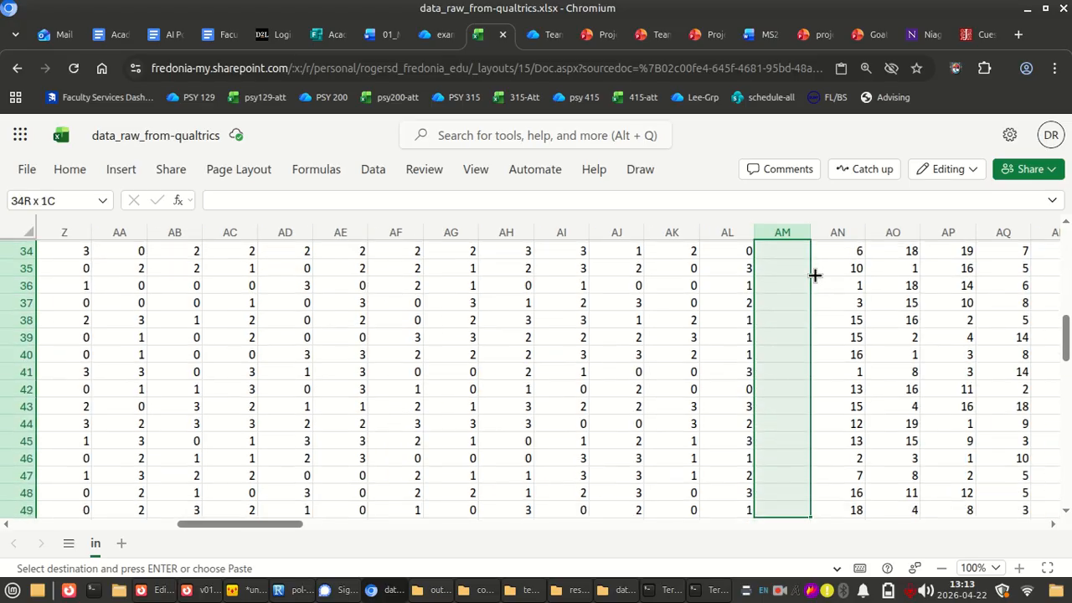
{"action": "key", "text": "shift+Up"}
{"action": "key", "text": "shift+Up"}
{"action": "key", "text": "shift+Up"}
{"action": "key", "text": "shift+Up"}
{"action": "key", "text": "shift+Up"}
{"action": "key", "text": "shift+Up"}
{"action": "key", "text": "shift+Up"}
{"action": "key", "text": "shift+Up"}
{"action": "key", "text": "shift+Up"}
{"action": "key", "text": "shift+Up"}
{"action": "key", "text": "shift+Up"}
{"action": "key", "text": "shift+Up"}
{"action": "key", "text": "shift+Up"}
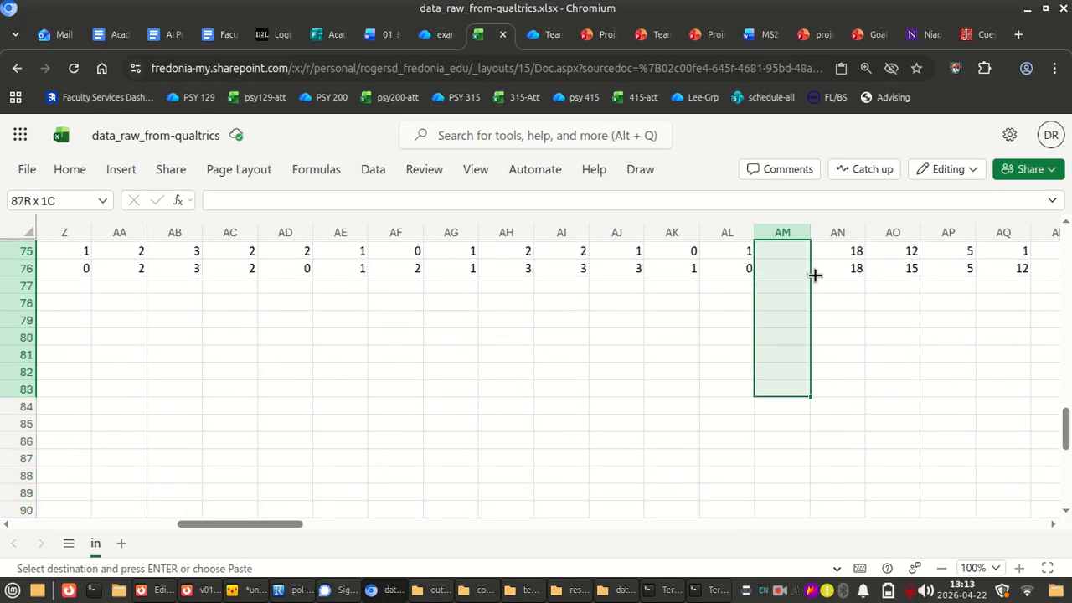
{"action": "key", "text": "ctrl+v"}
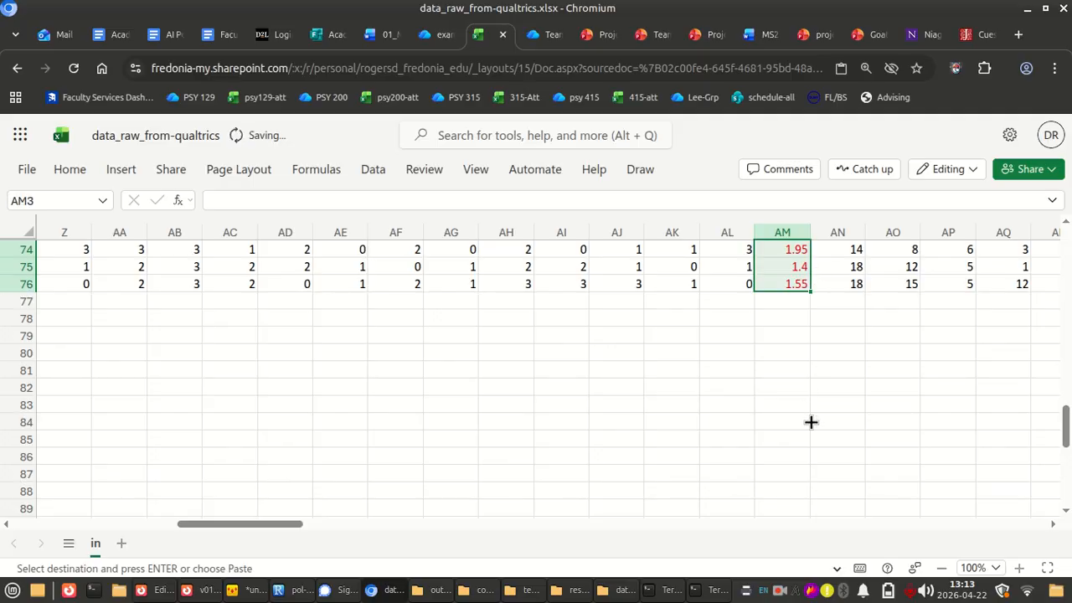
Check the copied average formulas along the cesd_score column, inspecting the row ranges used in AM46 and AM49
{"action": "scroll", "coordinate": [790, 376], "scroll_direction": "up", "scroll_amount": 10}
{"action": "left_click", "coordinate": [789, 375]}
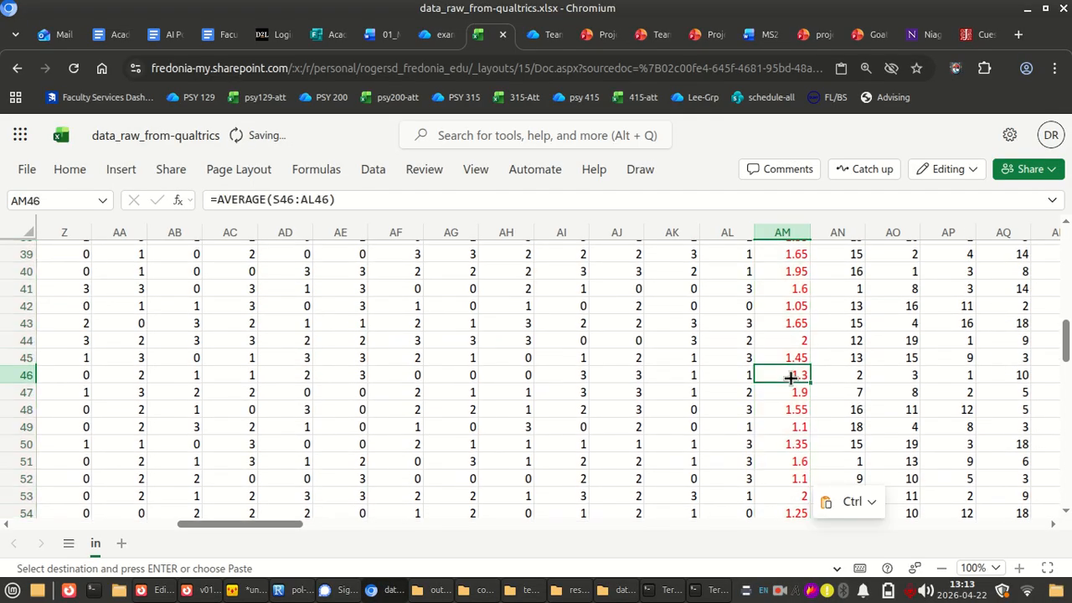
{"action": "scroll", "coordinate": [789, 377], "scroll_direction": "up", "scroll_amount": 13}
{"action": "scroll", "coordinate": [790, 378], "scroll_direction": "down", "scroll_amount": 2}
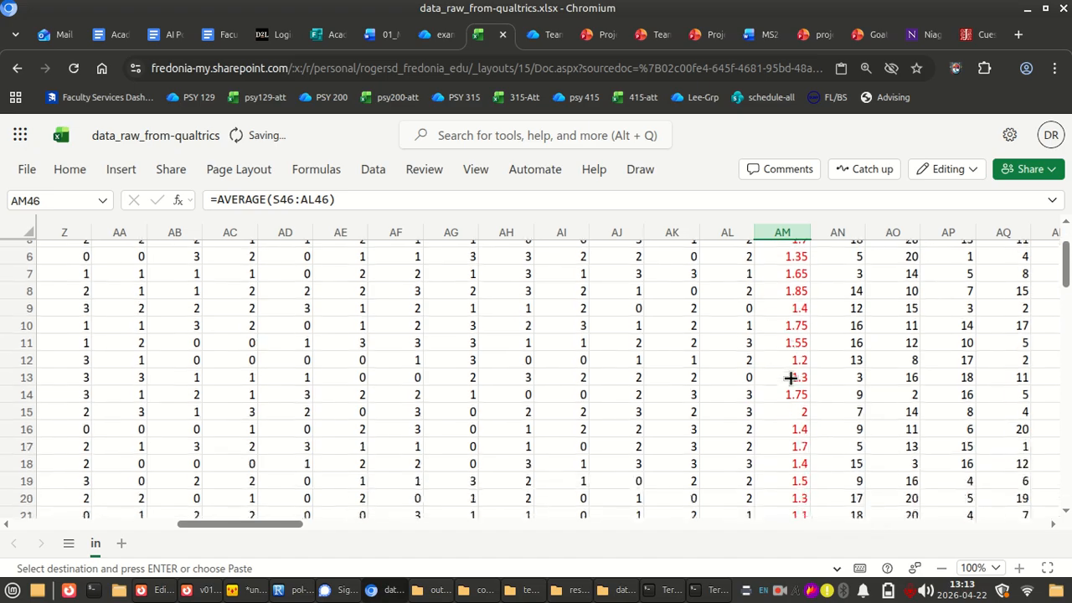
{"action": "scroll", "coordinate": [789, 378], "scroll_direction": "down", "scroll_amount": 8}
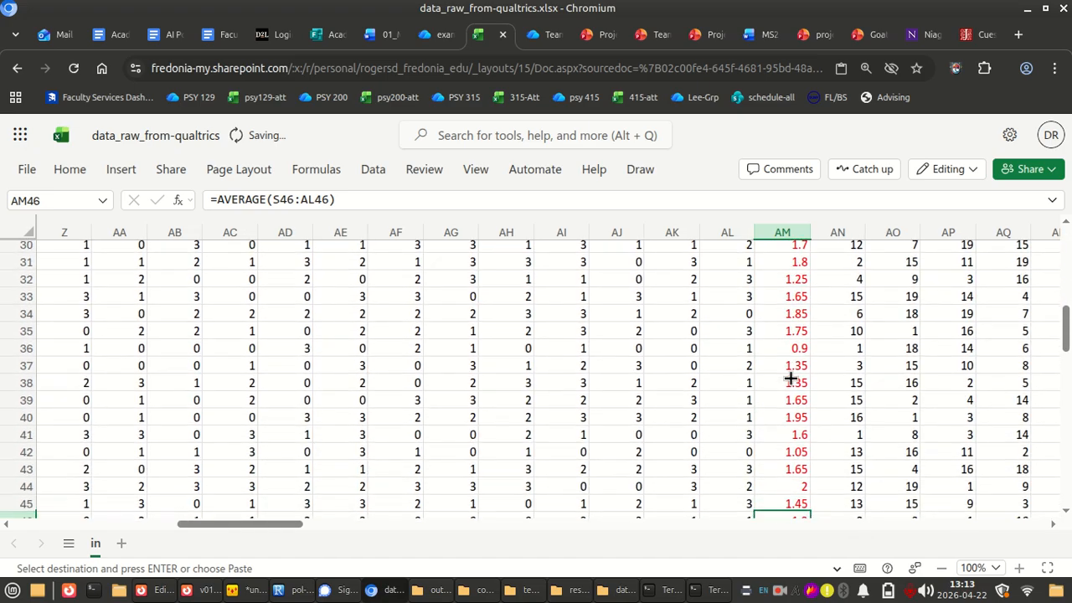
{"action": "scroll", "coordinate": [789, 378], "scroll_direction": "down", "scroll_amount": 4}
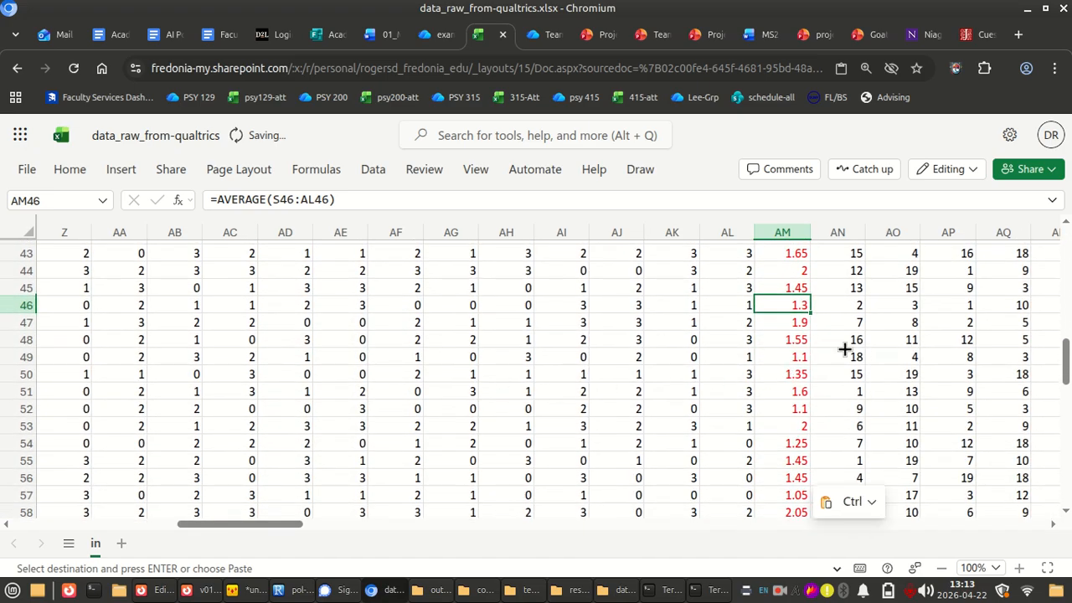
{"action": "left_click", "coordinate": [791, 356]}
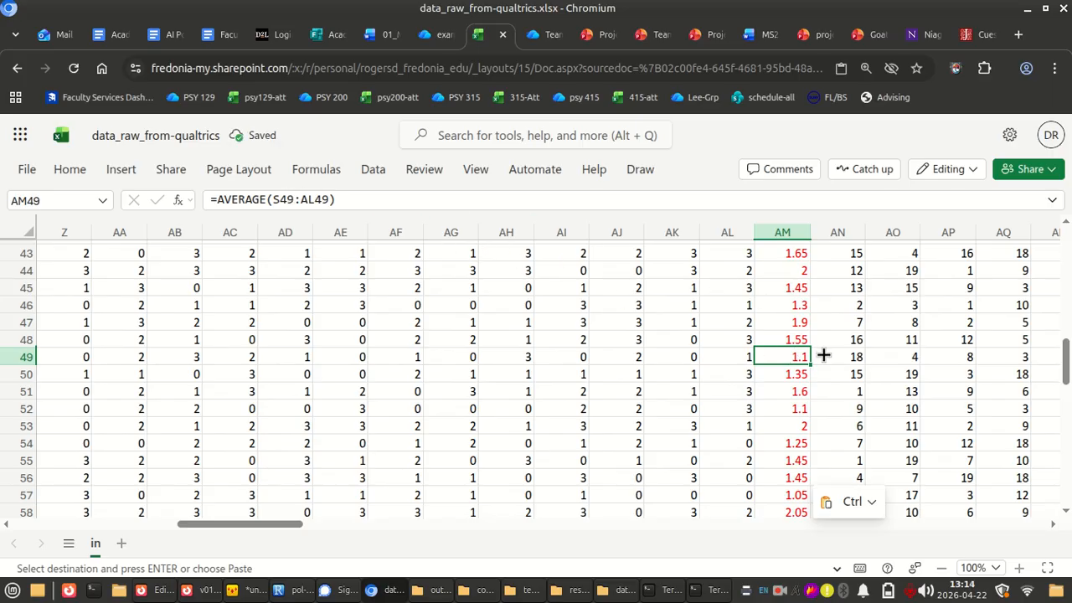
{"action": "left_click_drag", "start_coordinate": [341, 200], "coordinate": [164, 179]}
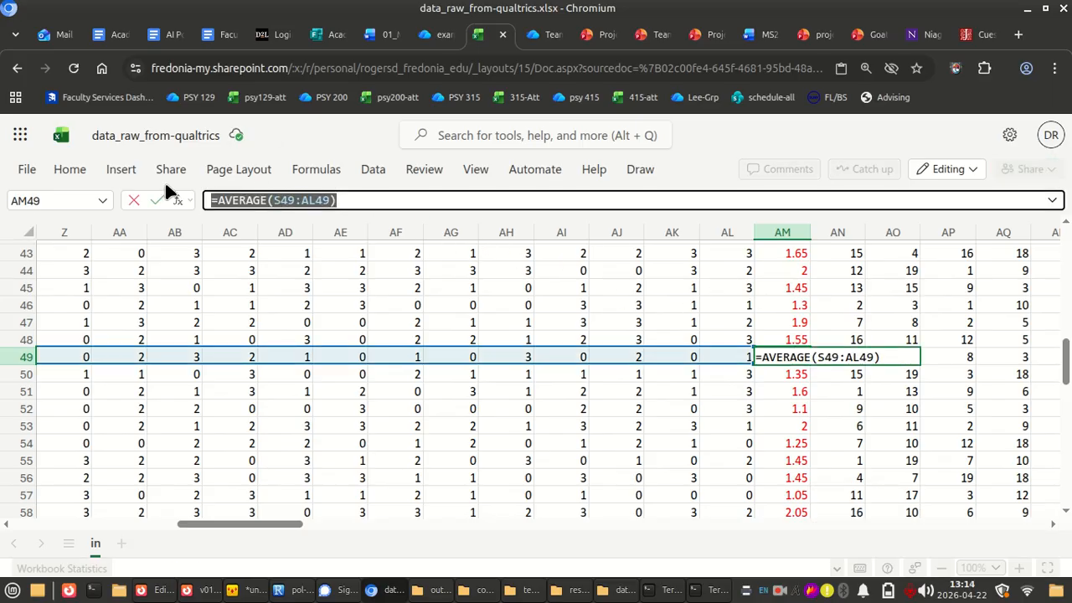
Leave the AM49 formula unchanged, check the row range averaged in AM45, and return to the header row
{"action": "left_click", "coordinate": [352, 203]}
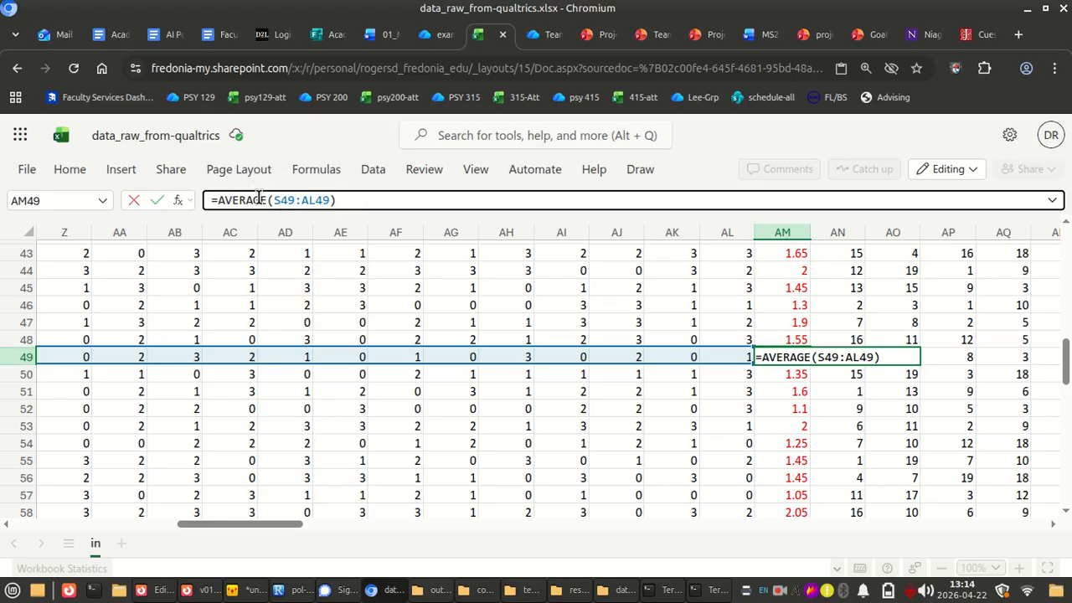
{"action": "left_click", "coordinate": [794, 287]}
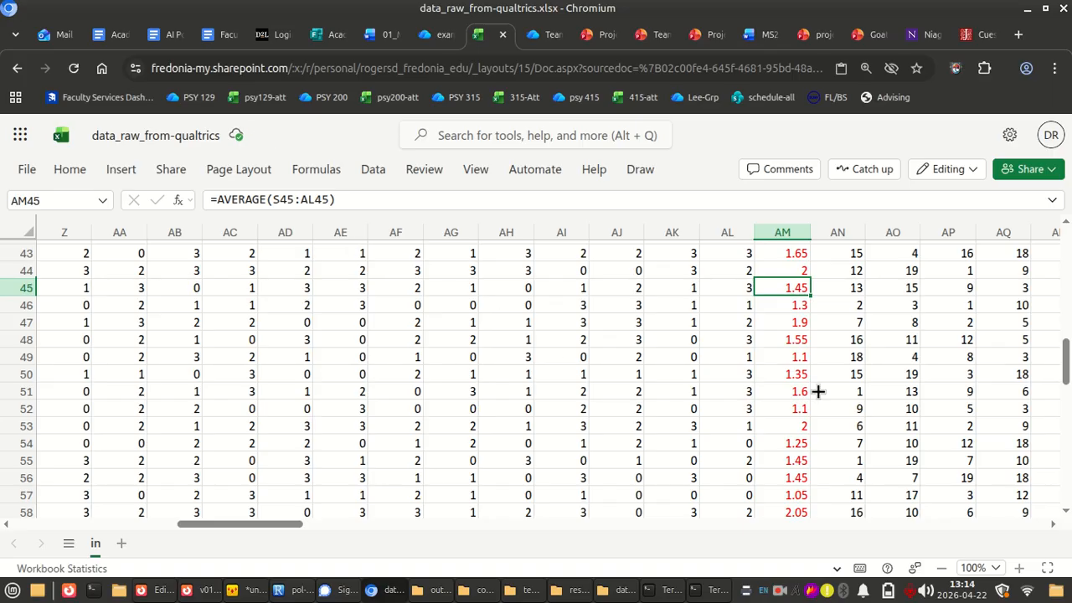
{"action": "scroll", "coordinate": [819, 402], "scroll_direction": "up", "scroll_amount": 14}
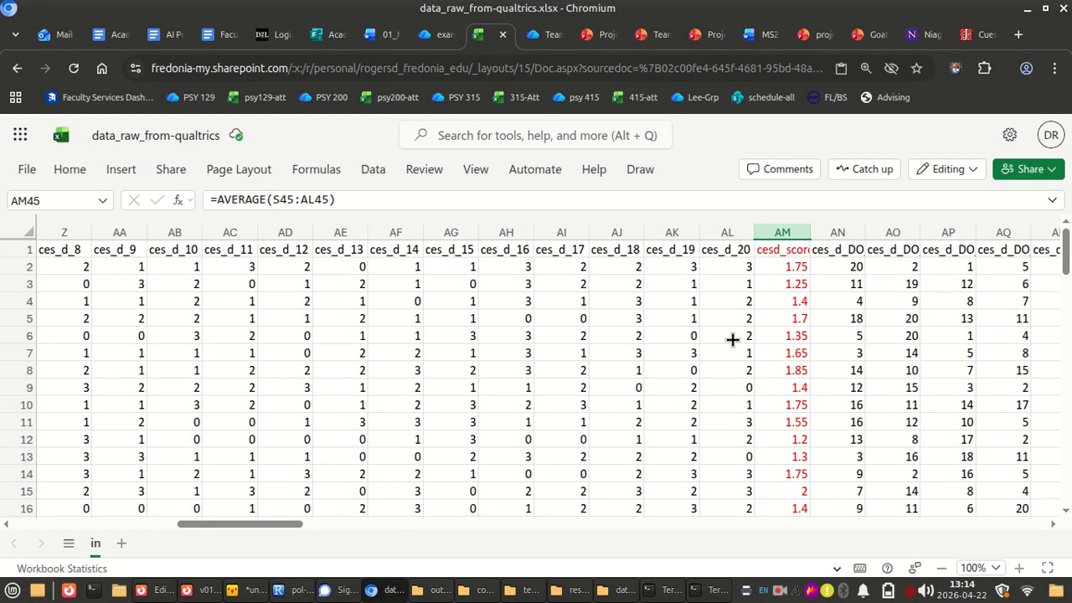
Switch to the CES-D article PDF v01n3p385.pdf in Firefox and examine its title and opening page
{"action": "key", "text": "alt+Tab"}
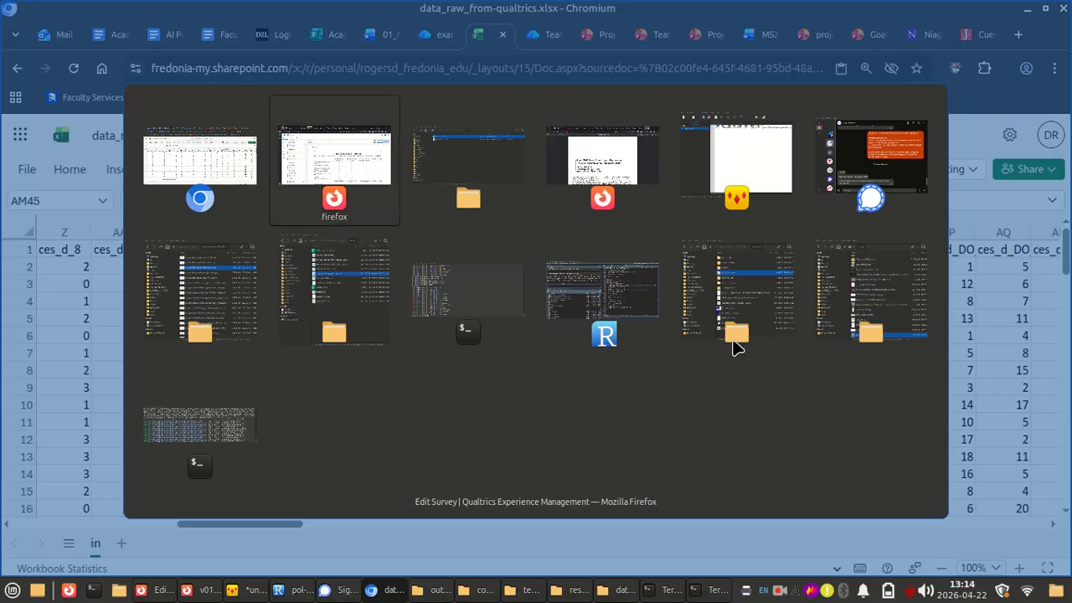
{"action": "key", "text": "alt+Tab"}
{"action": "key", "text": "alt+Tab"}
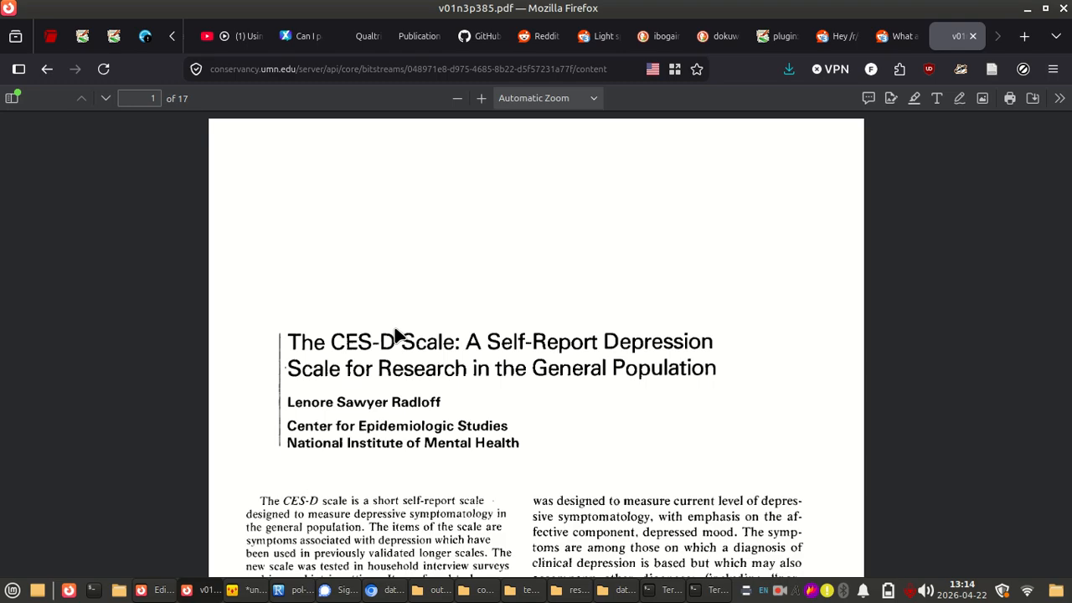
{"action": "left_click_drag", "start_coordinate": [333, 341], "coordinate": [399, 334]}
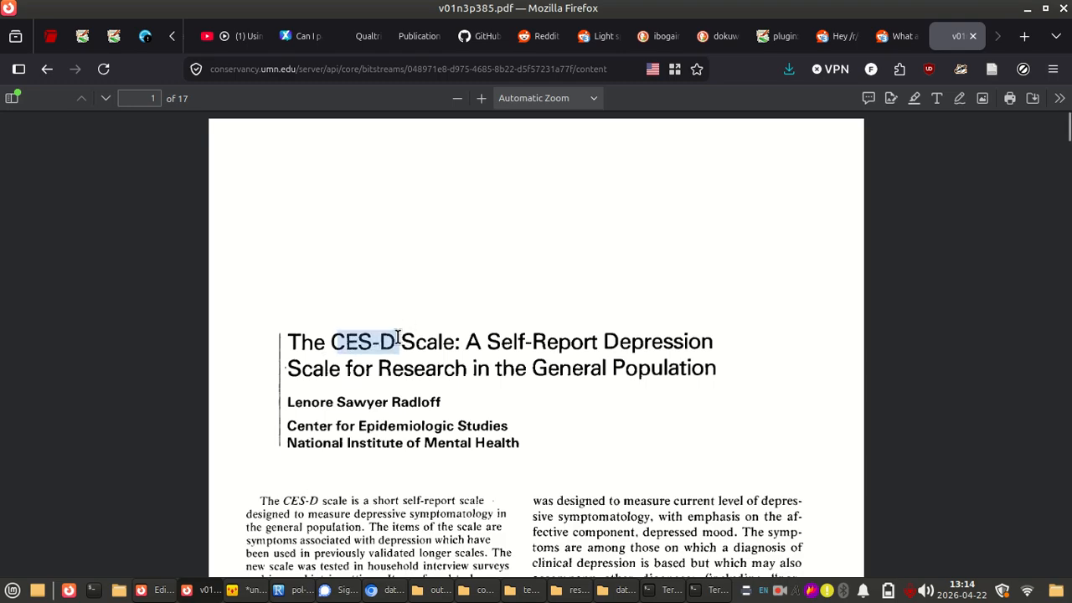
{"action": "left_click", "coordinate": [859, 345]}
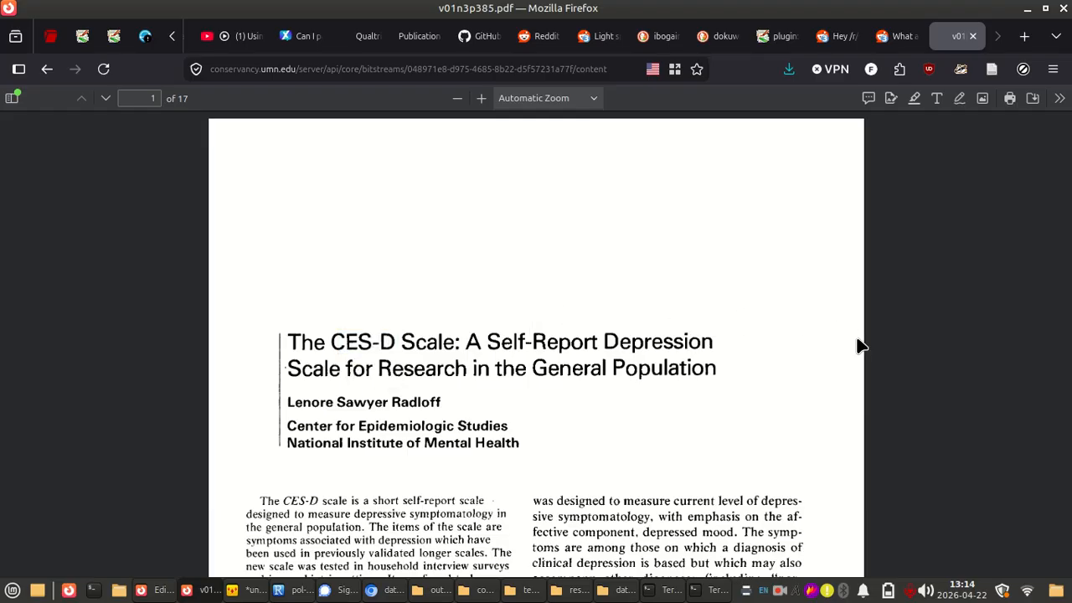
{"action": "scroll", "coordinate": [747, 346], "scroll_direction": "down", "scroll_amount": 8}
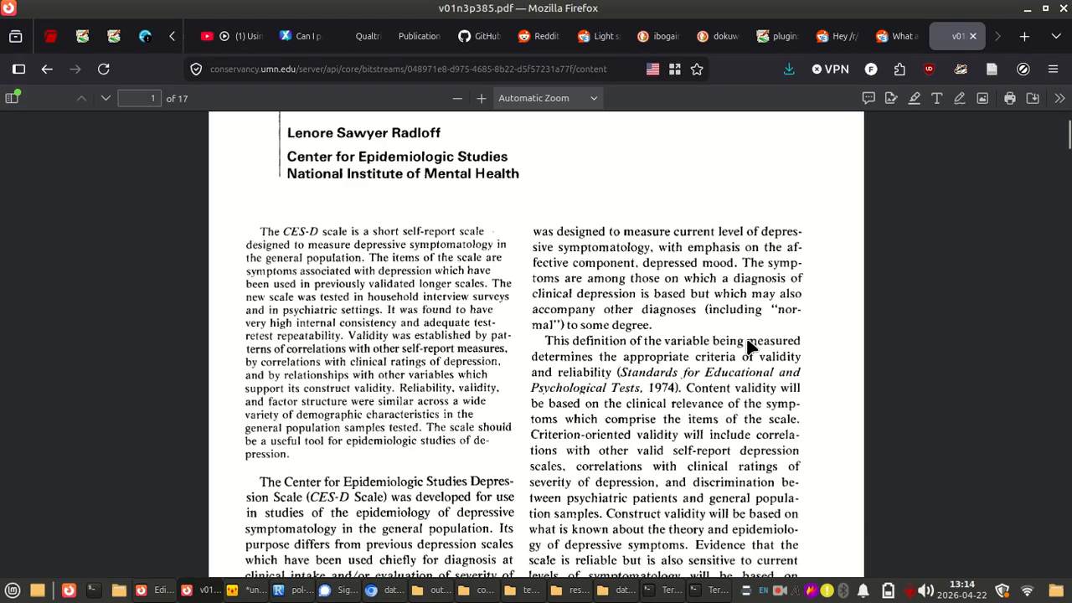
{"action": "scroll", "coordinate": [748, 345], "scroll_direction": "up", "scroll_amount": 8}
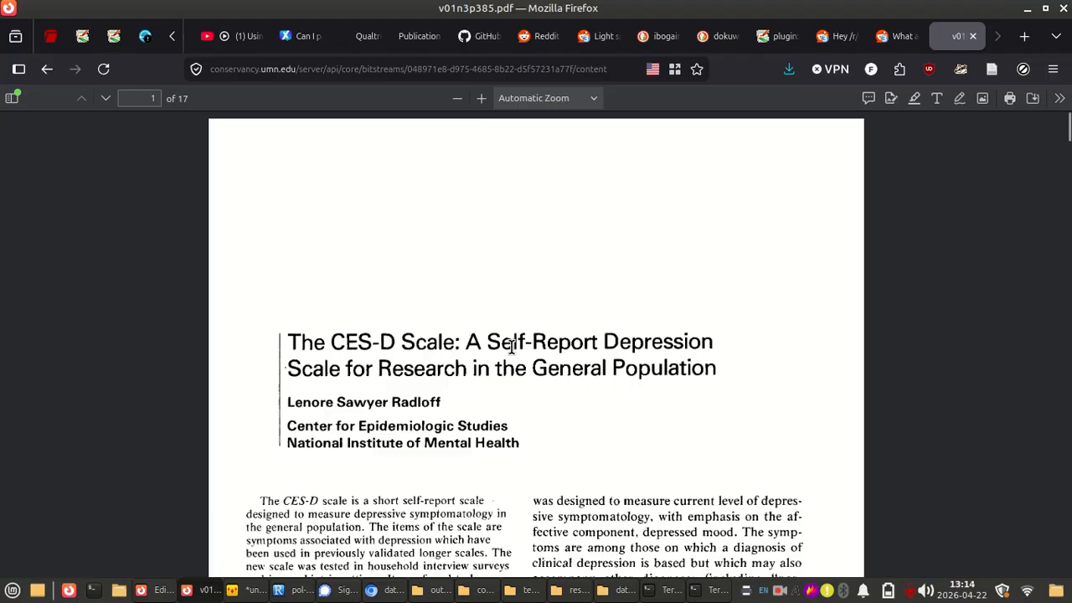
Look through the article for Table 1 with the CES-D scale's instructions, response options and item list on page 3
{"action": "scroll", "coordinate": [511, 345], "scroll_direction": "down", "scroll_amount": 3}
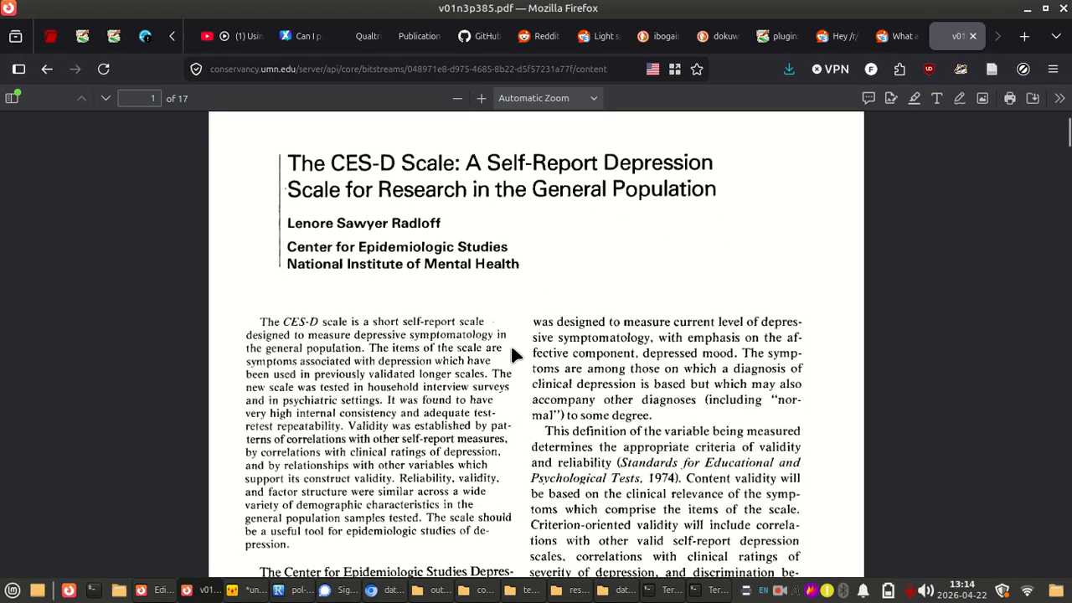
{"action": "scroll", "coordinate": [511, 355], "scroll_direction": "down", "scroll_amount": 10}
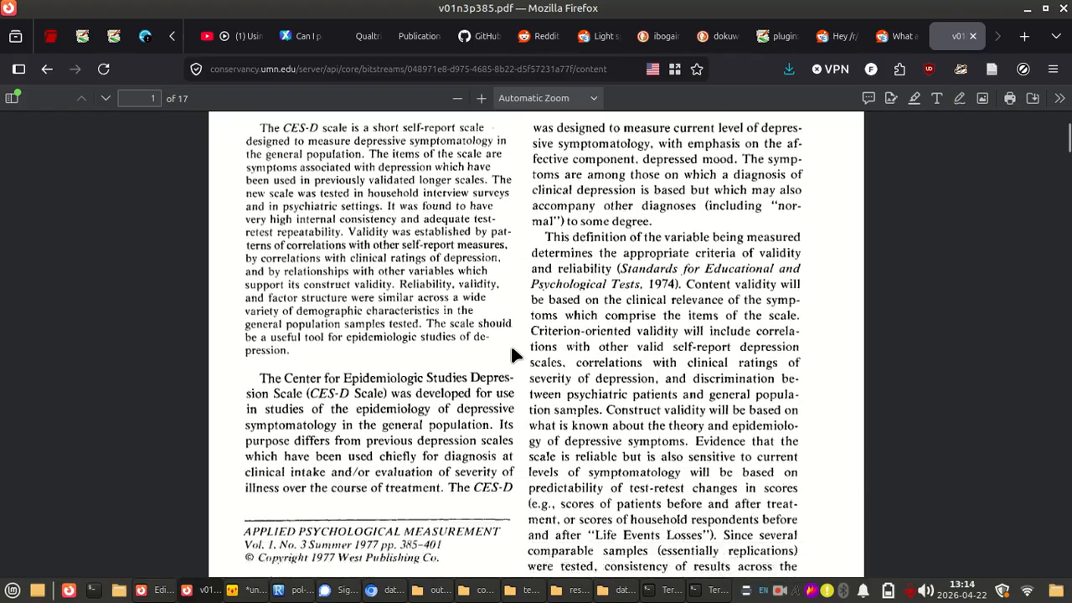
{"action": "scroll", "coordinate": [512, 355], "scroll_direction": "down", "scroll_amount": 20}
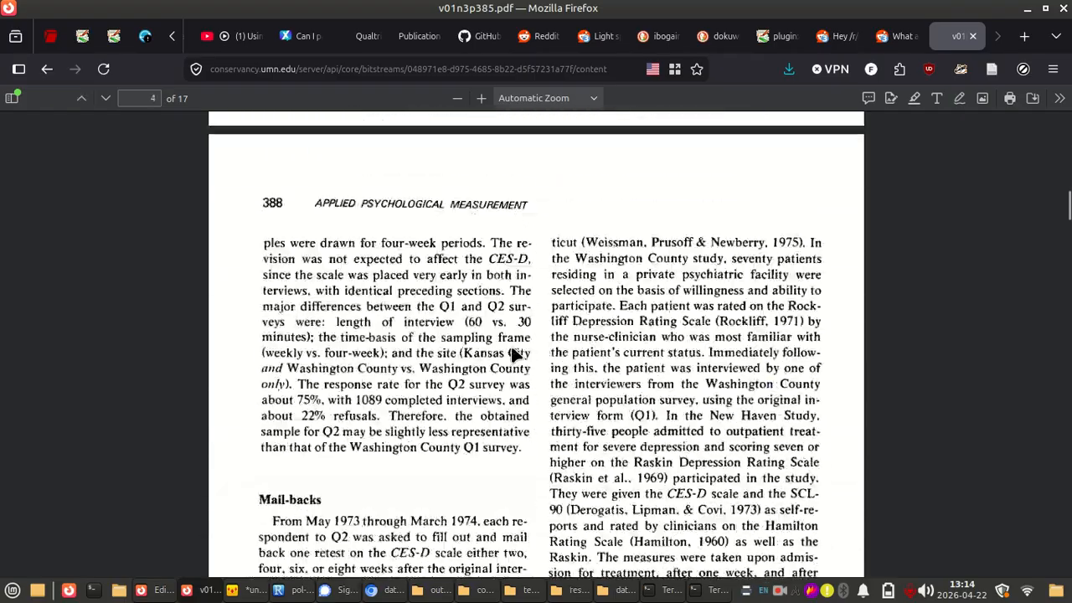
{"action": "scroll", "coordinate": [514, 355], "scroll_direction": "down", "scroll_amount": 20}
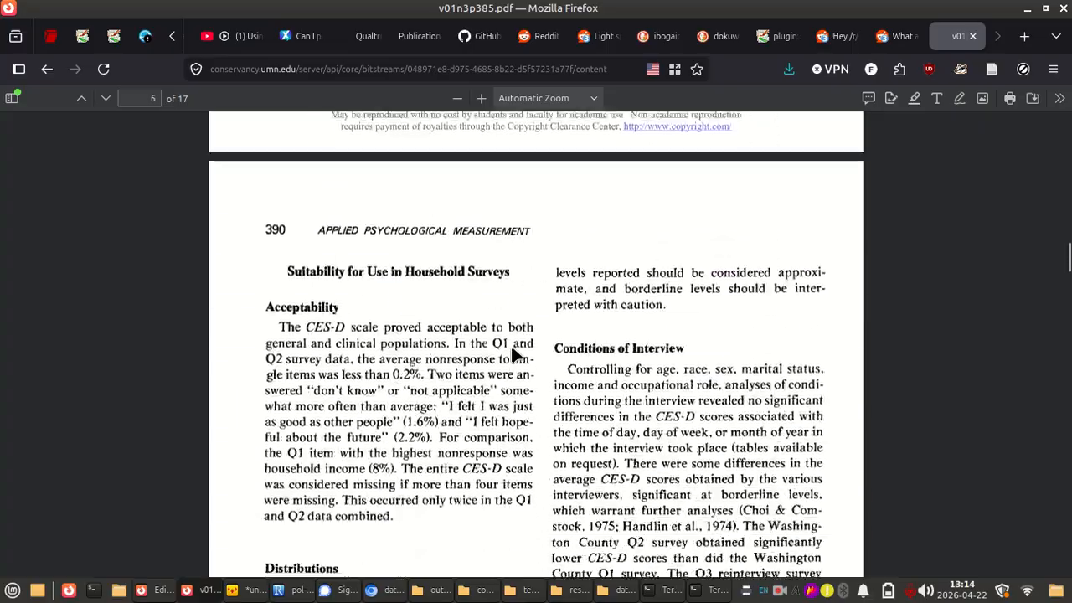
{"action": "scroll", "coordinate": [514, 355], "scroll_direction": "down", "scroll_amount": 20}
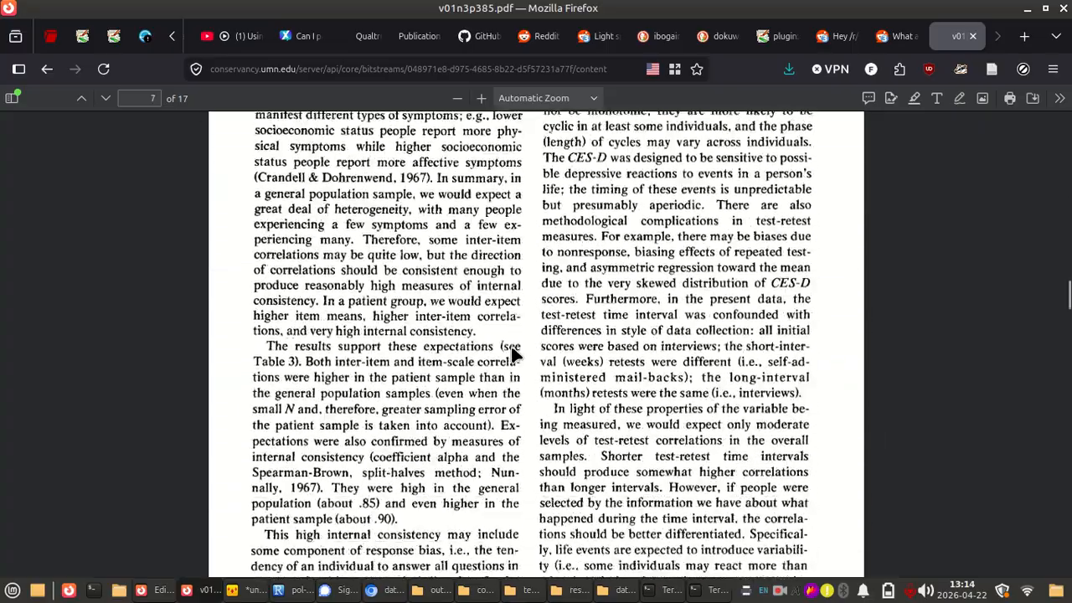
{"action": "scroll", "coordinate": [514, 355], "scroll_direction": "down", "scroll_amount": 20}
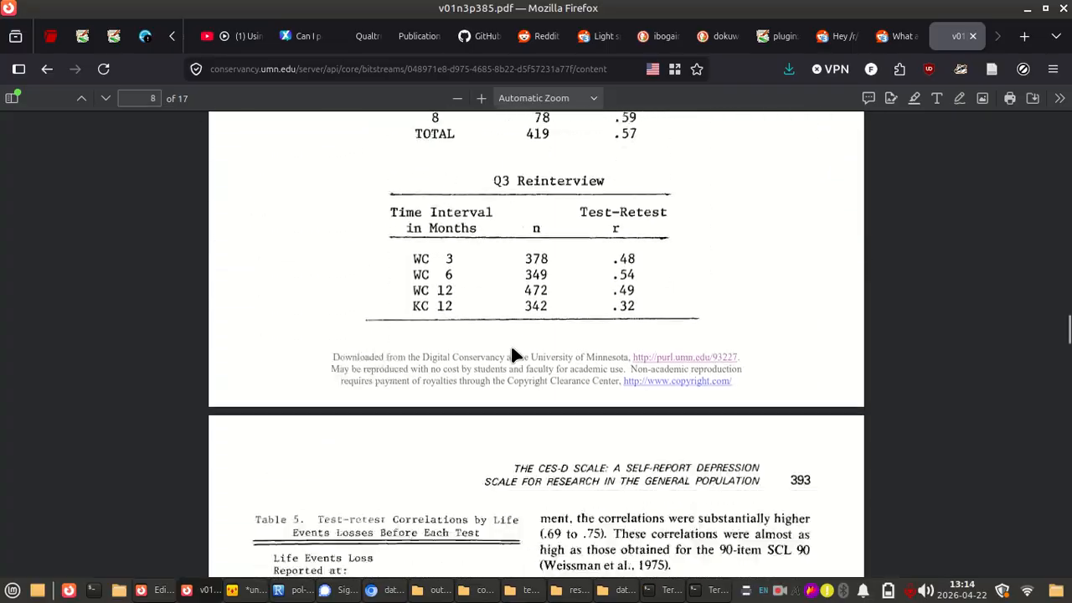
{"action": "scroll", "coordinate": [514, 355], "scroll_direction": "down", "scroll_amount": 20}
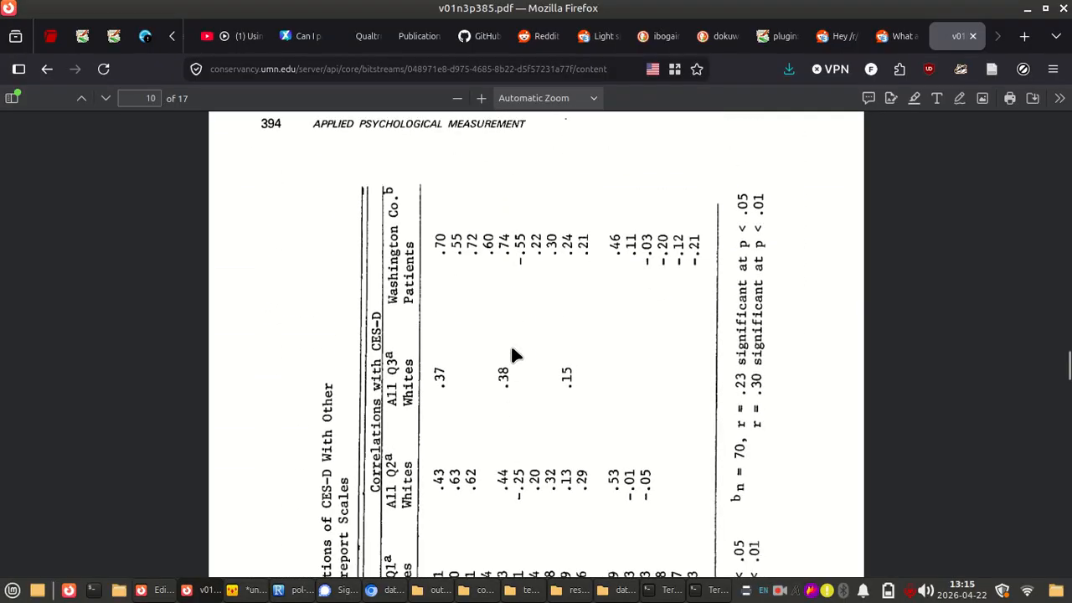
{"action": "scroll", "coordinate": [514, 354], "scroll_direction": "down", "scroll_amount": 20}
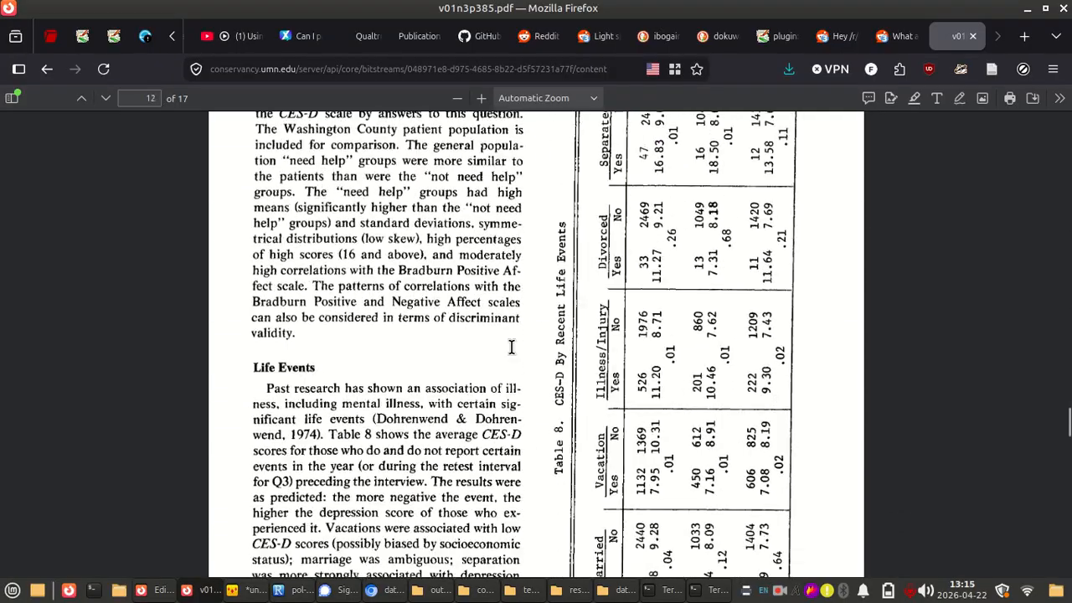
{"action": "scroll", "coordinate": [512, 350], "scroll_direction": "down", "scroll_amount": 20}
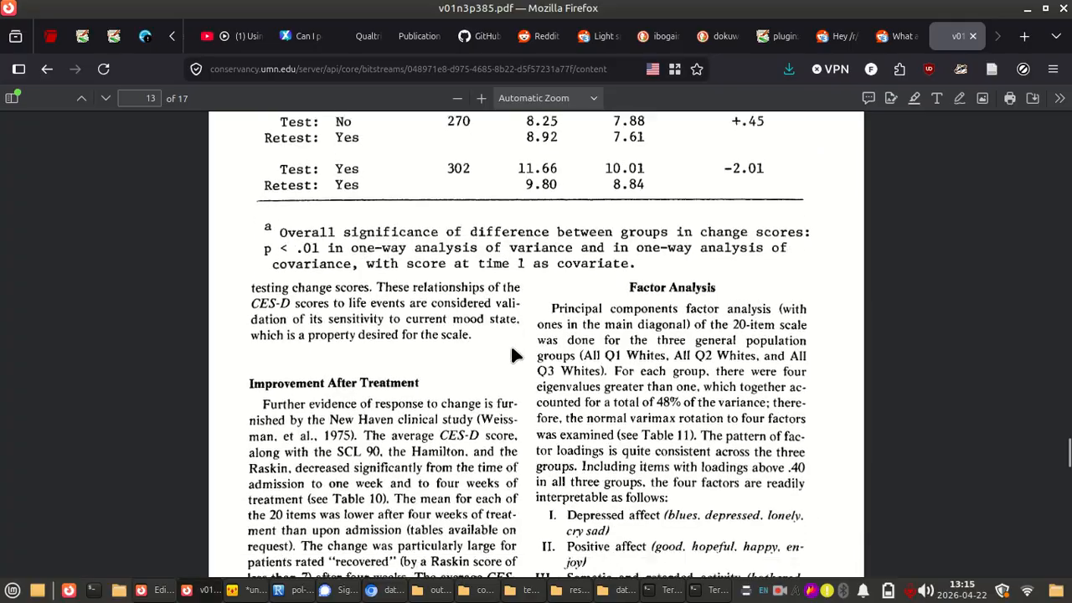
{"action": "scroll", "coordinate": [514, 355], "scroll_direction": "down", "scroll_amount": 20}
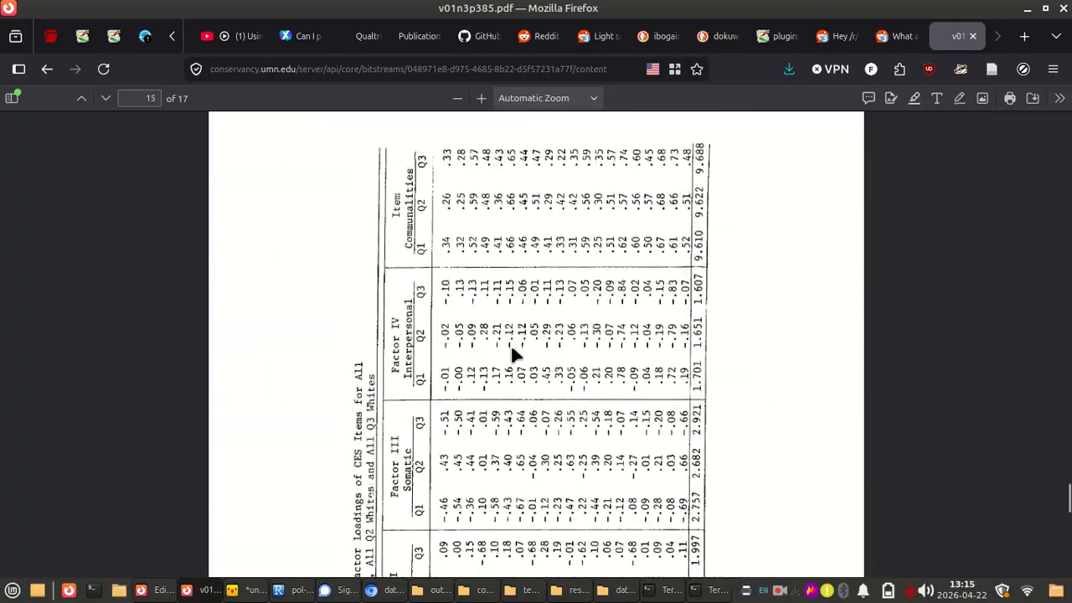
{"action": "scroll", "coordinate": [514, 355], "scroll_direction": "down", "scroll_amount": 20}
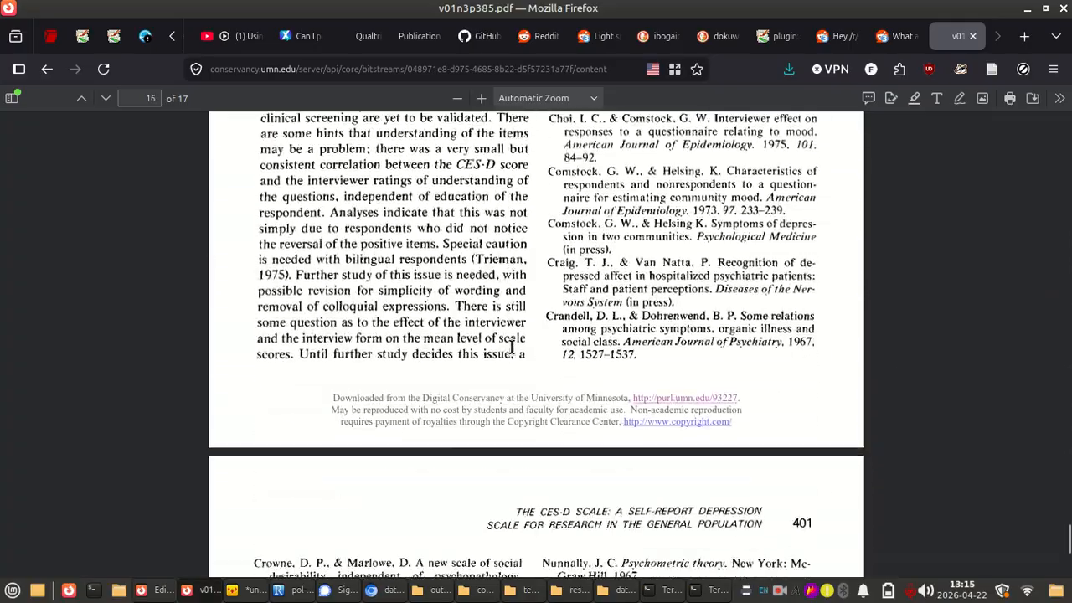
{"action": "scroll", "coordinate": [514, 355], "scroll_direction": "up", "scroll_amount": 20}
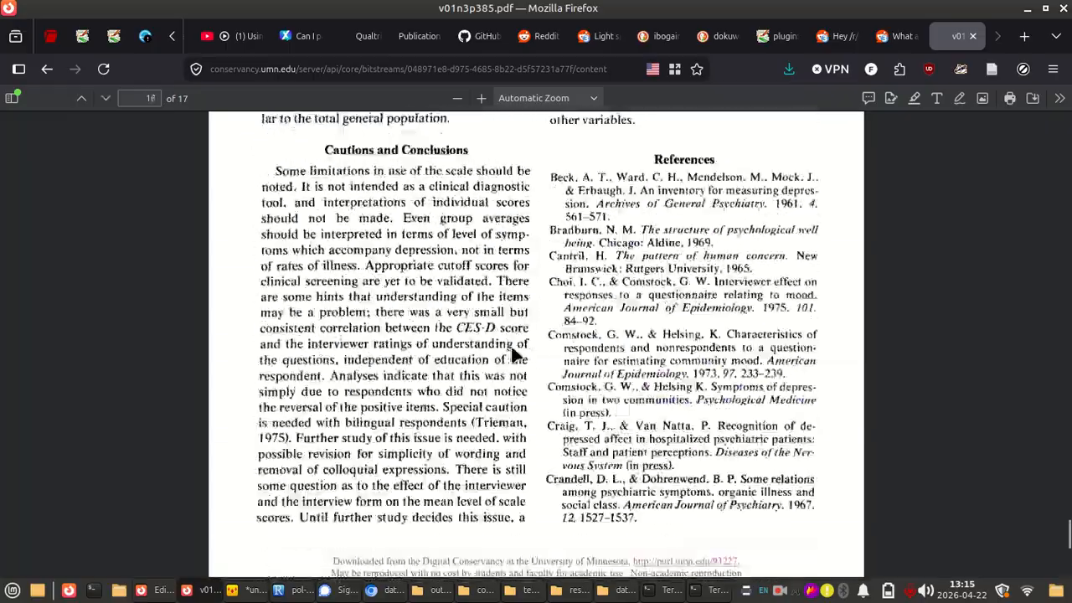
{"action": "scroll", "coordinate": [514, 355], "scroll_direction": "up", "scroll_amount": 20}
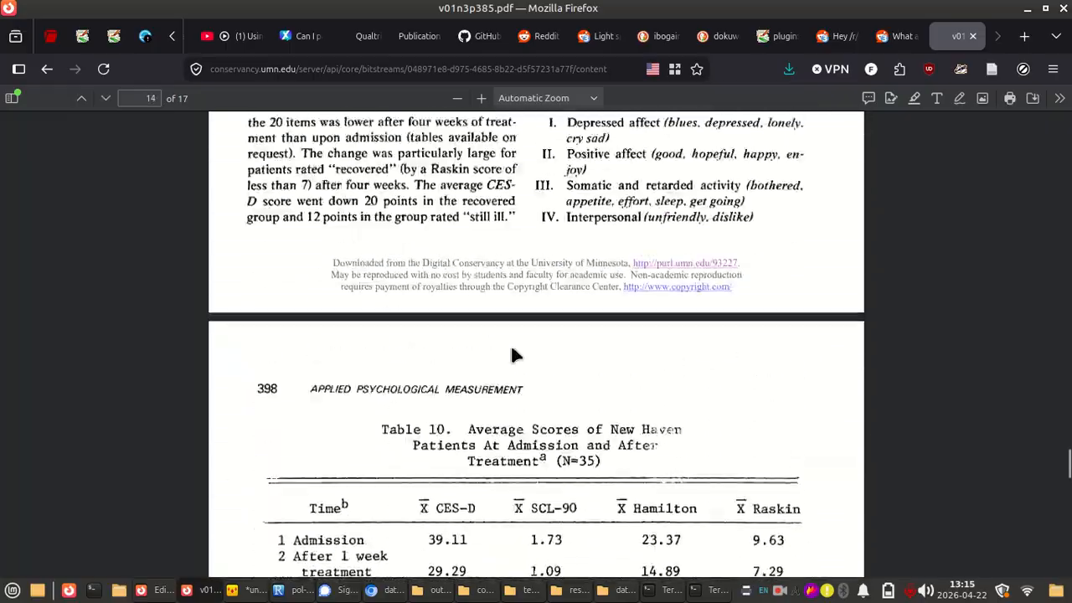
{"action": "scroll", "coordinate": [514, 355], "scroll_direction": "down", "scroll_amount": 6}
{"action": "scroll", "coordinate": [514, 355], "scroll_direction": "up", "scroll_amount": 12}
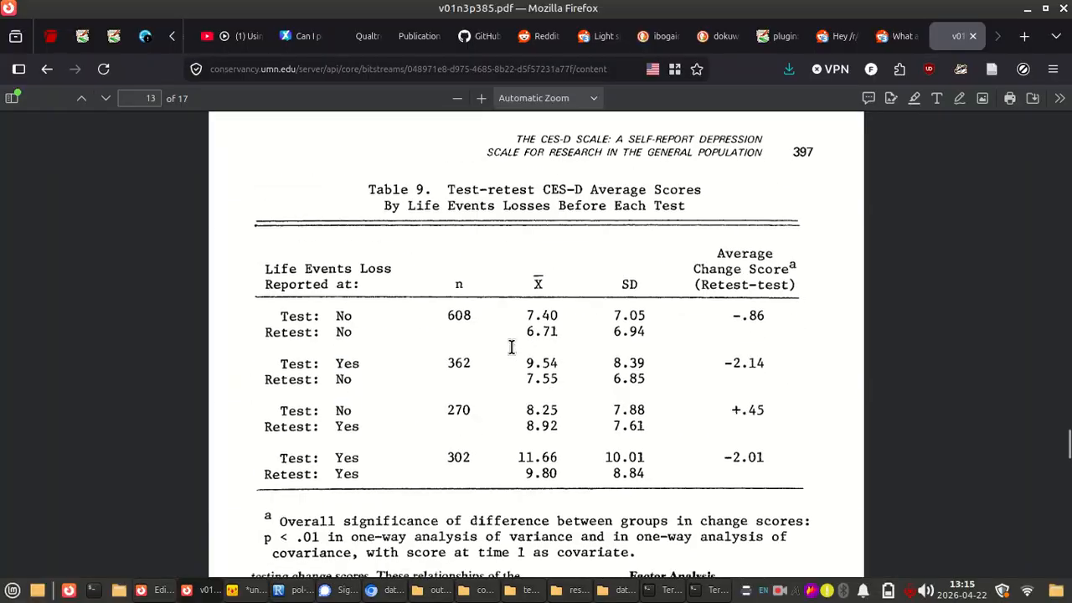
{"action": "scroll", "coordinate": [514, 355], "scroll_direction": "up", "scroll_amount": 8}
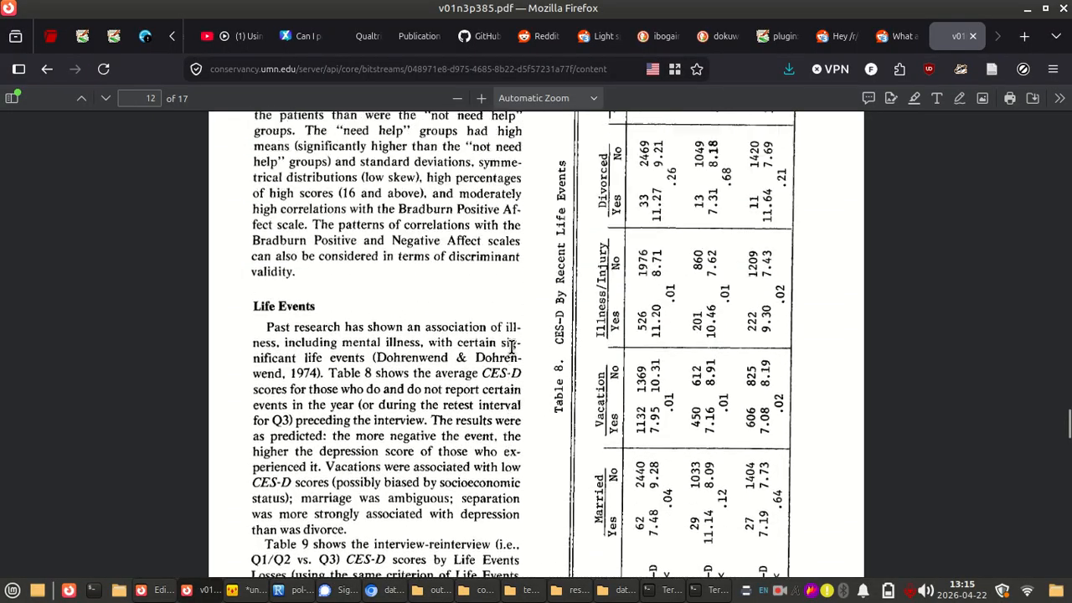
{"action": "scroll", "coordinate": [513, 350], "scroll_direction": "up", "scroll_amount": 10}
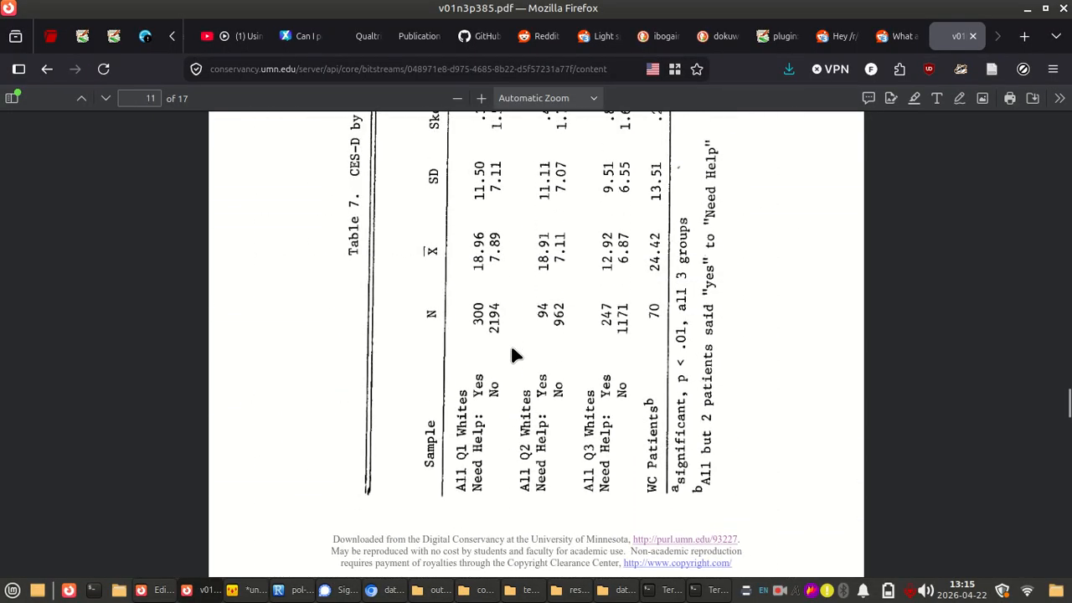
{"action": "scroll", "coordinate": [512, 352], "scroll_direction": "up", "scroll_amount": 3}
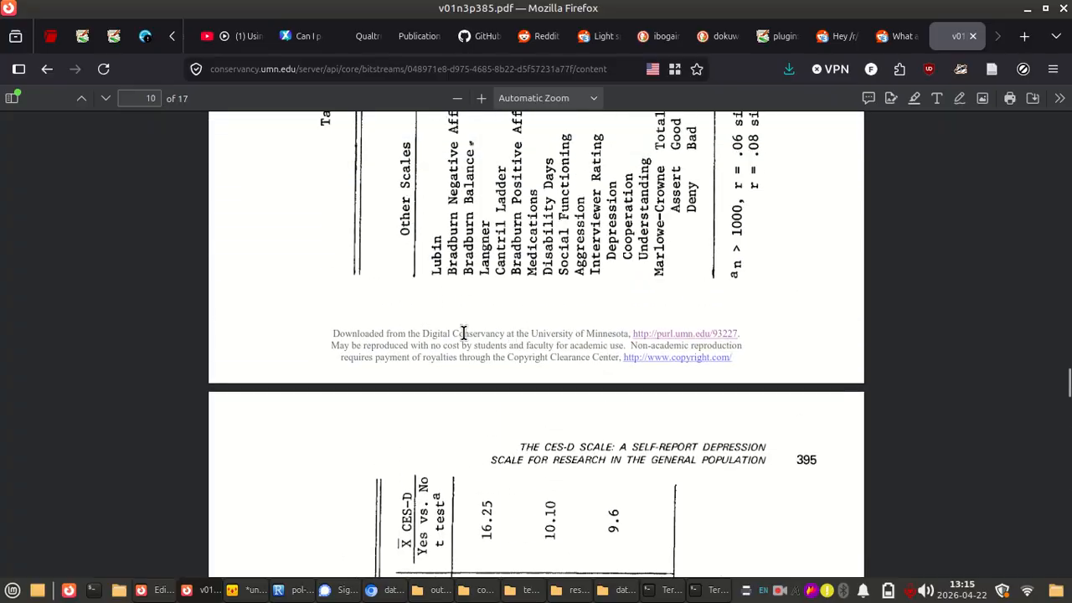
{"action": "scroll", "coordinate": [463, 333], "scroll_direction": "up", "scroll_amount": 7}
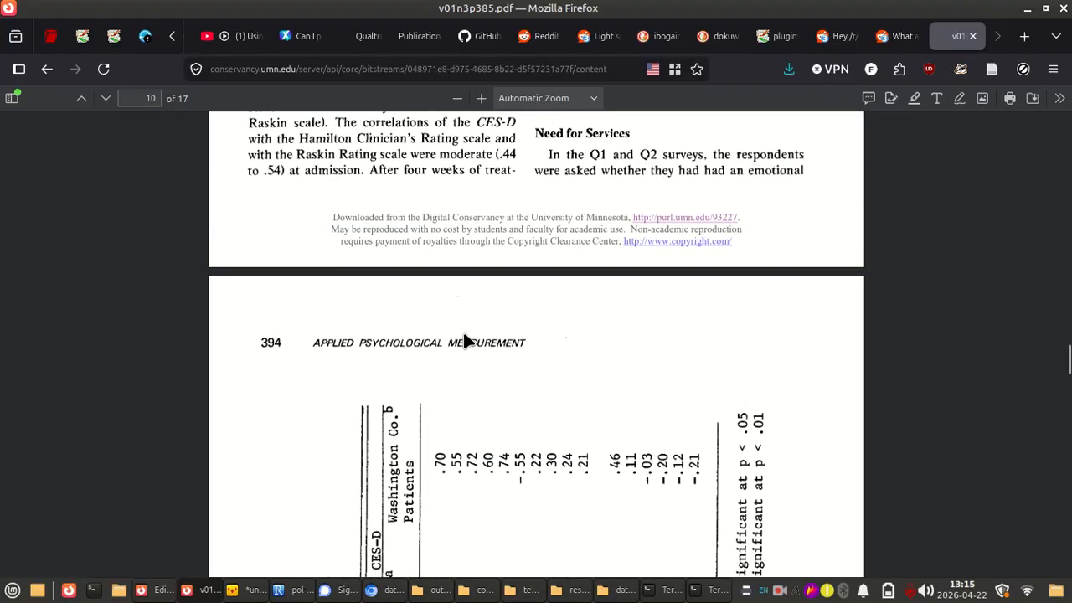
{"action": "scroll", "coordinate": [431, 421], "scroll_direction": "up", "scroll_amount": 10}
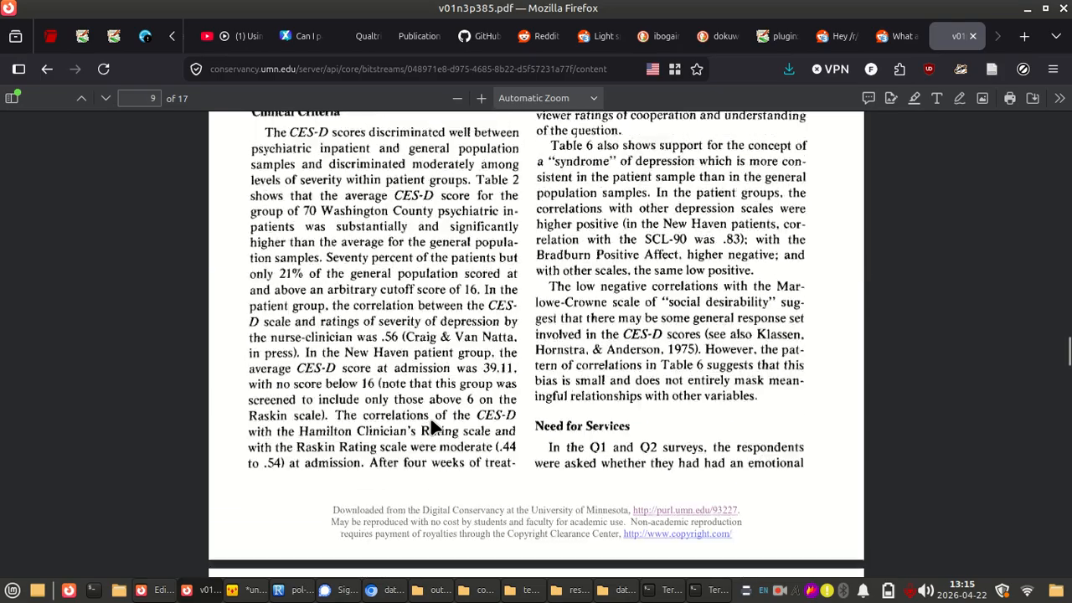
{"action": "scroll", "coordinate": [433, 427], "scroll_direction": "up", "scroll_amount": 5}
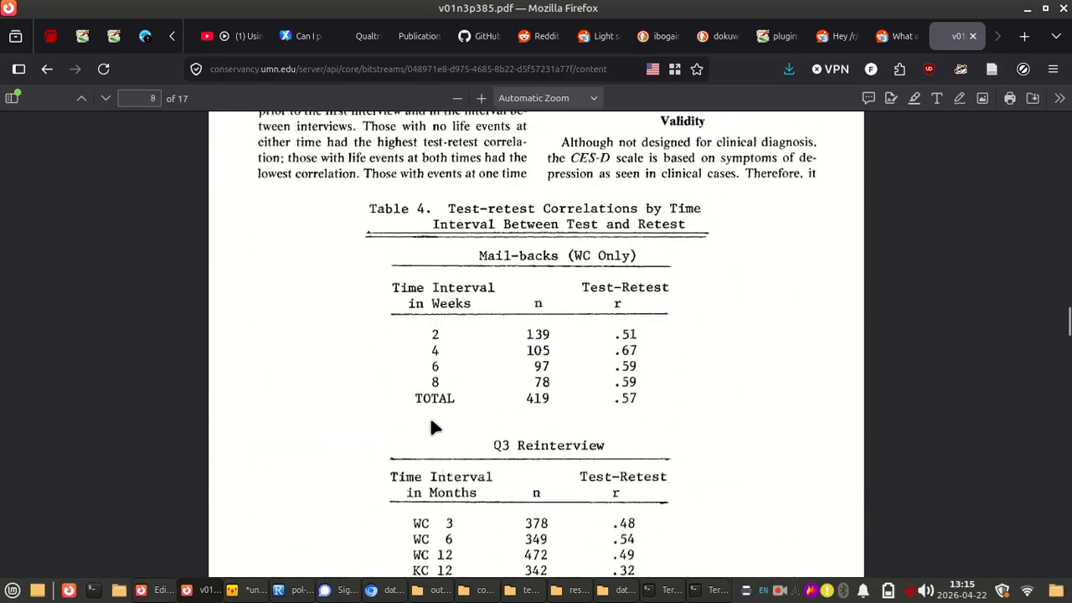
{"action": "scroll", "coordinate": [431, 427], "scroll_direction": "up", "scroll_amount": 8}
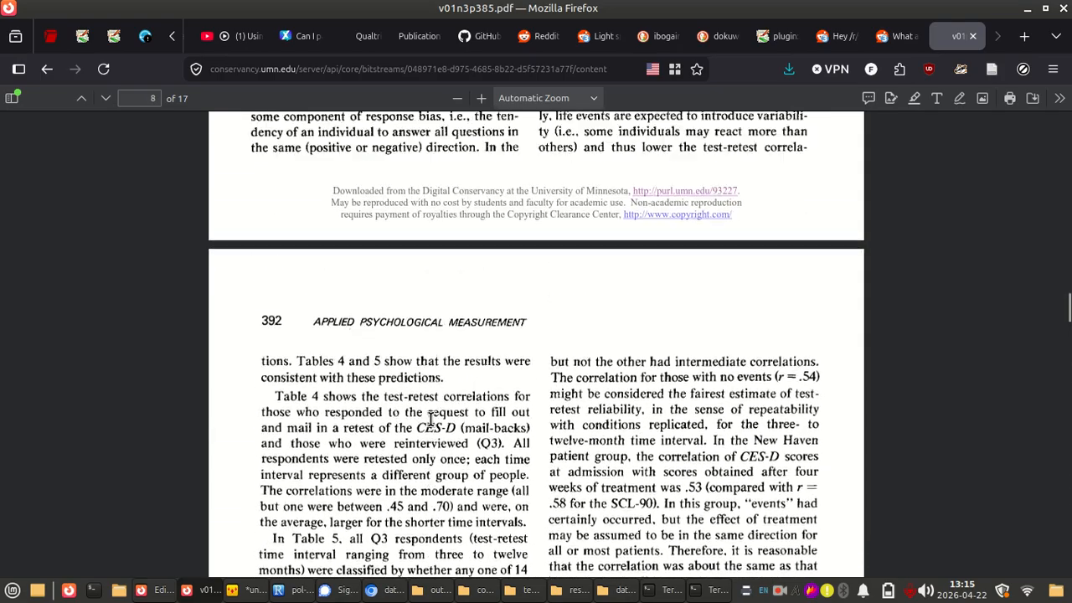
{"action": "scroll", "coordinate": [430, 421], "scroll_direction": "up", "scroll_amount": 10}
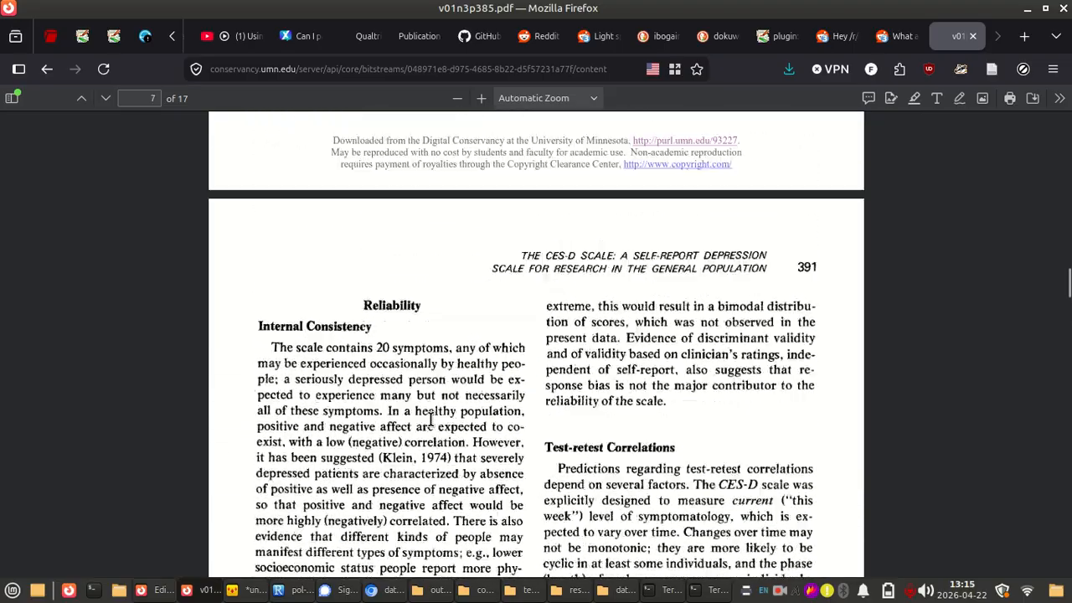
{"action": "scroll", "coordinate": [430, 419], "scroll_direction": "up", "scroll_amount": 15}
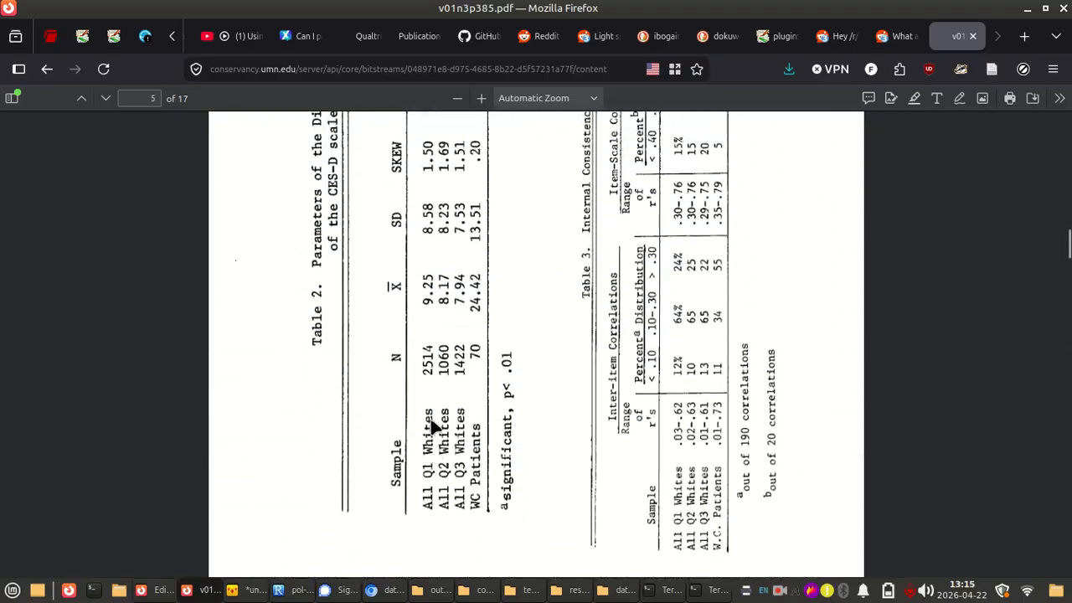
{"action": "scroll", "coordinate": [431, 423], "scroll_direction": "up", "scroll_amount": 8}
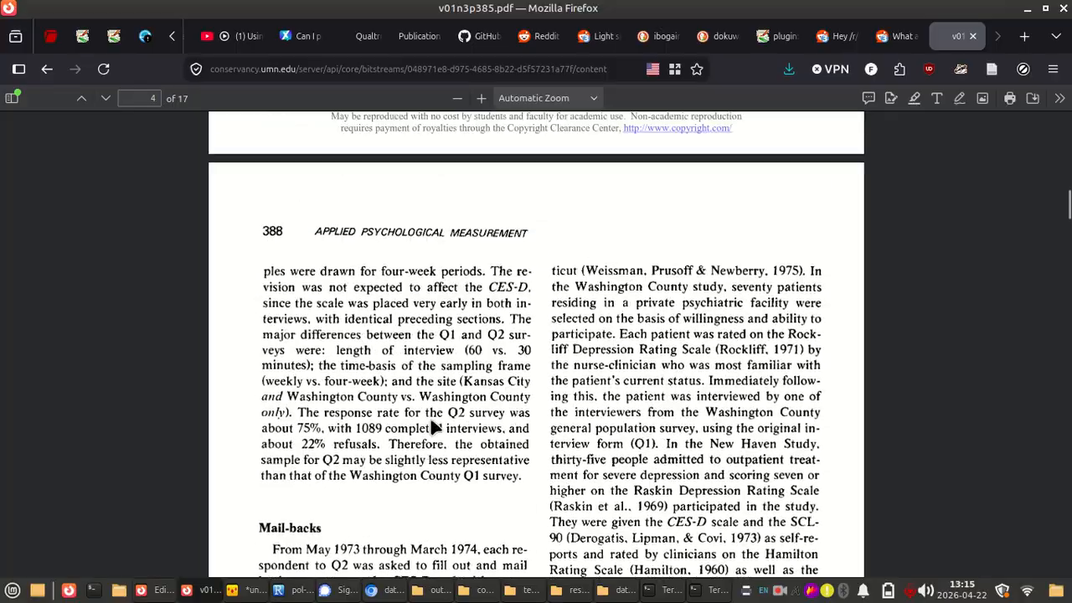
{"action": "scroll", "coordinate": [431, 427], "scroll_direction": "up", "scroll_amount": 6}
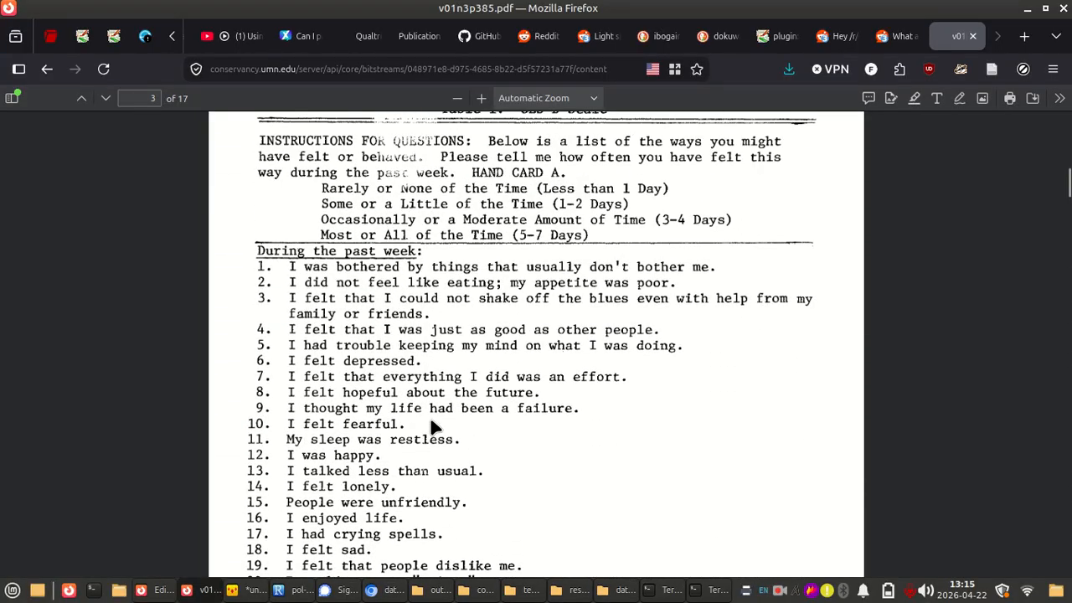
{"action": "scroll", "coordinate": [541, 418], "scroll_direction": "up", "scroll_amount": 3}
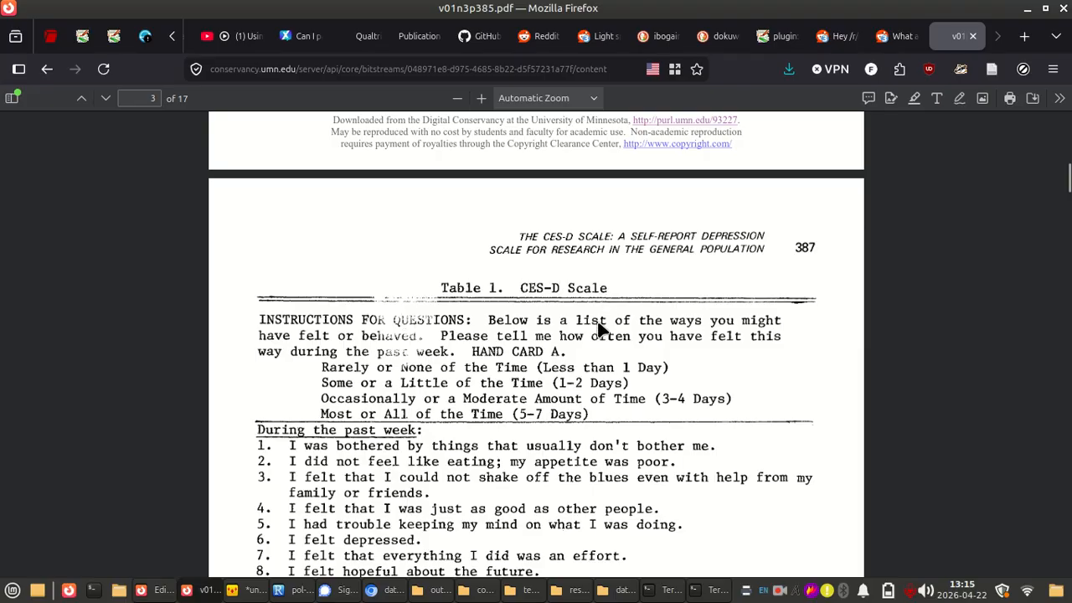
Compare the instructions and response options in the article's Table 1 with those of the ces_d matrix question in the Qualtrics survey editor
{"action": "scroll", "coordinate": [441, 355], "scroll_direction": "down", "scroll_amount": 3}
{"action": "scroll", "coordinate": [504, 349], "scroll_direction": "up", "scroll_amount": 2}
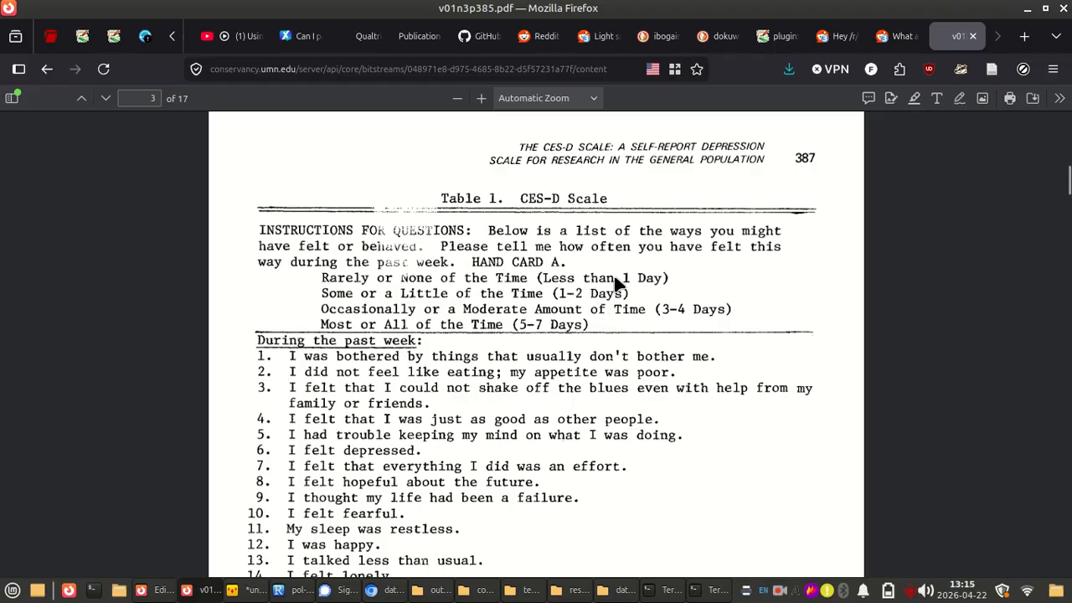
{"action": "key", "text": "alt+Tab"}
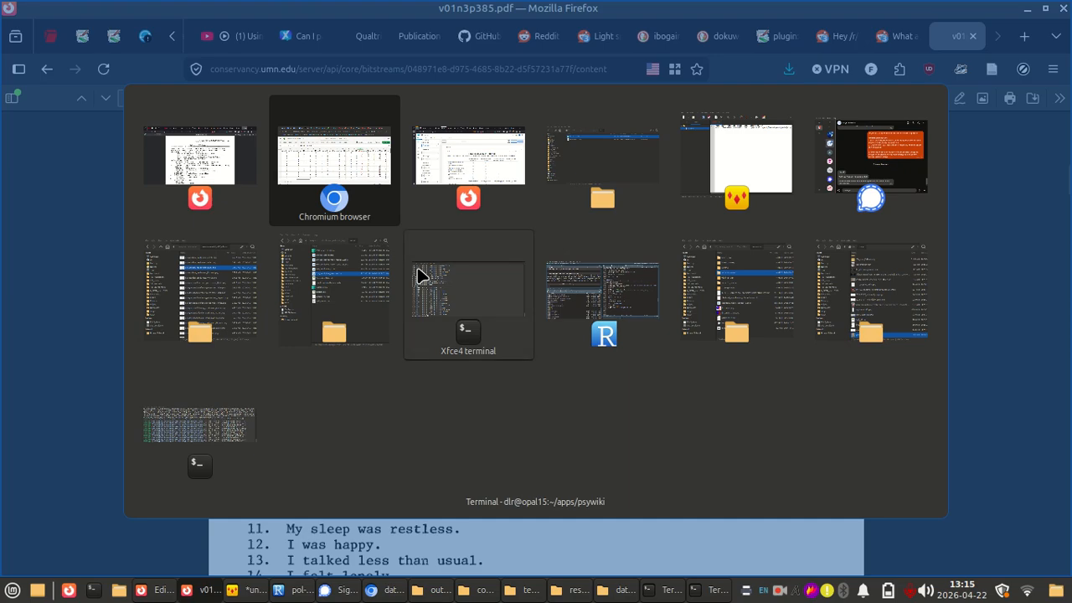
{"action": "key", "text": "alt+Tab"}
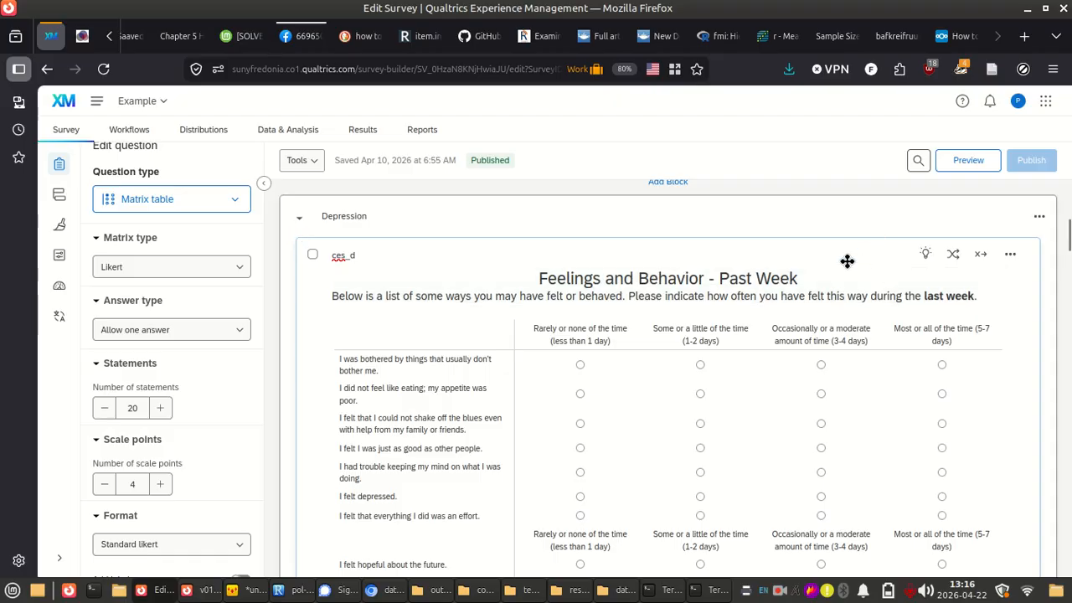
{"action": "key", "text": "alt+Tab"}
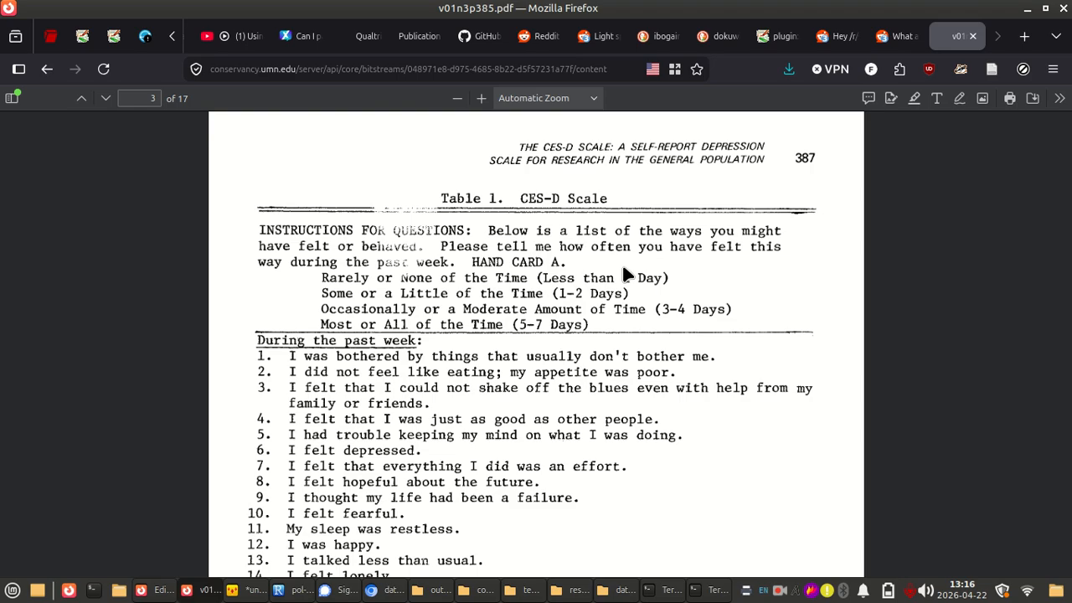
{"action": "key", "text": "alt+Tab"}
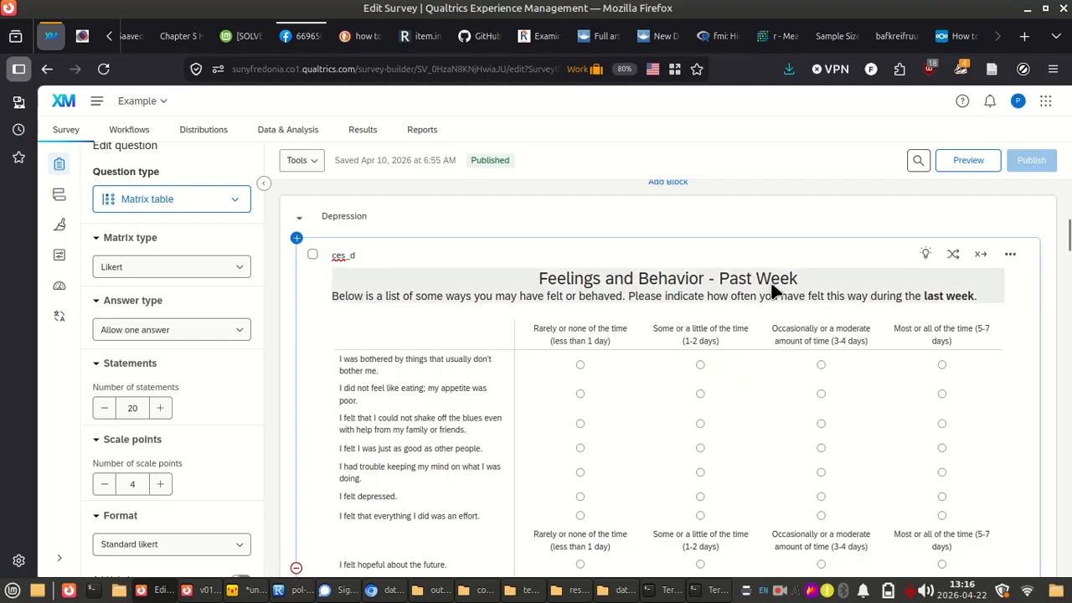
{"action": "key", "text": "alt+Tab"}
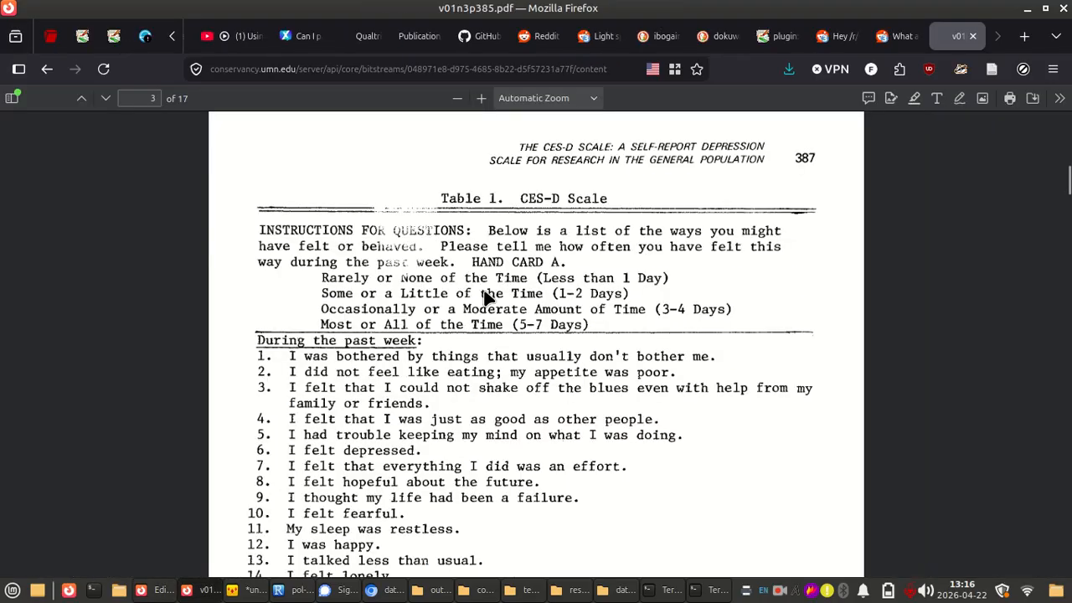
Compare the wording and order of the 20 items in Table 1 with the statements of the Qualtrics ces_d question
{"action": "scroll", "coordinate": [489, 297], "scroll_direction": "down", "scroll_amount": 3}
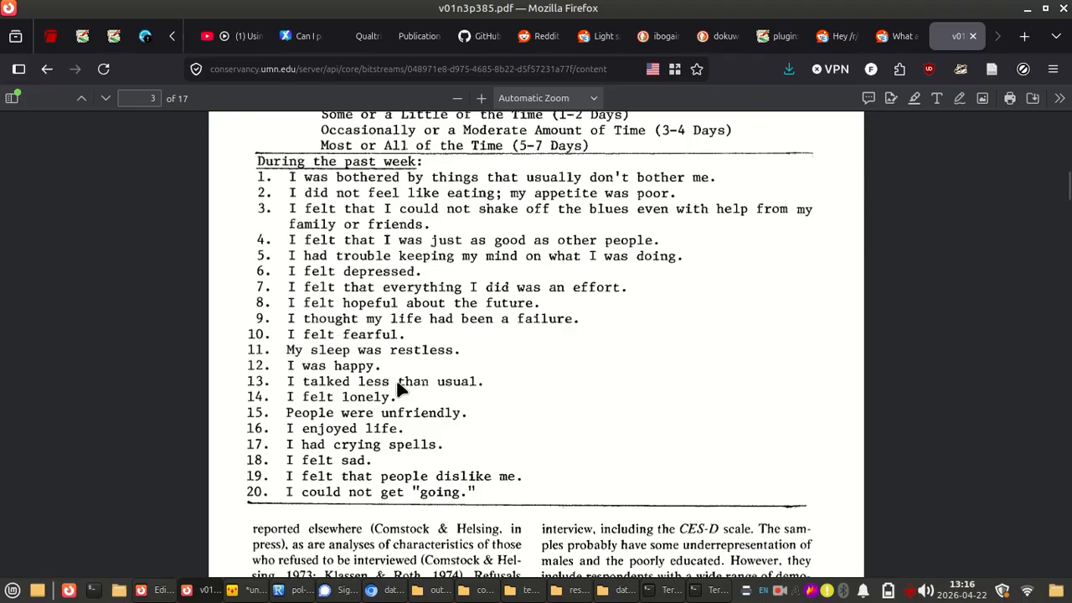
{"action": "key", "text": "alt+Tab"}
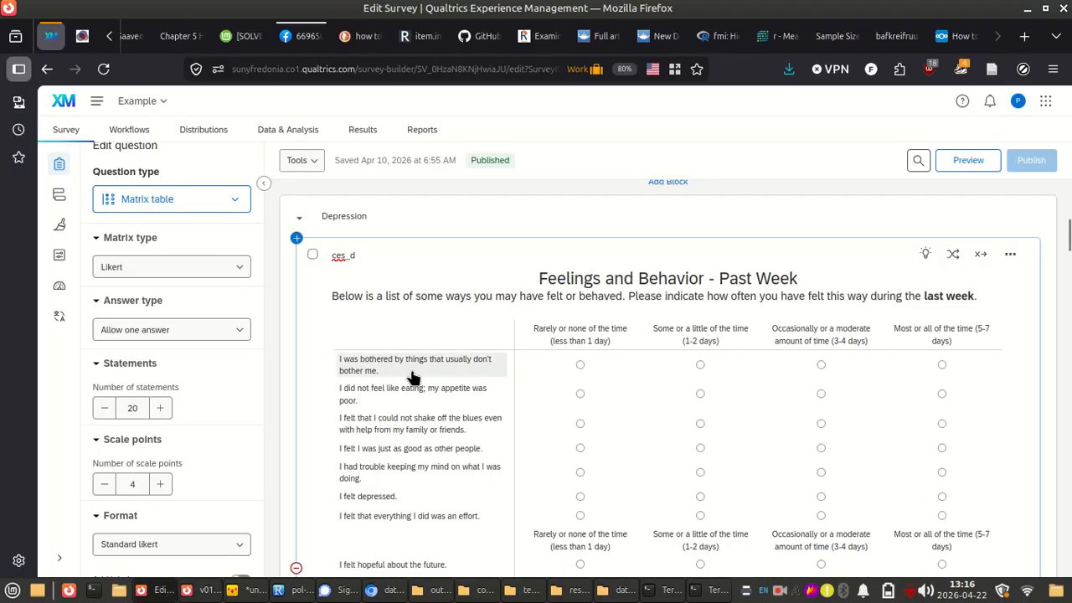
{"action": "scroll", "coordinate": [409, 360], "scroll_direction": "down", "scroll_amount": 3}
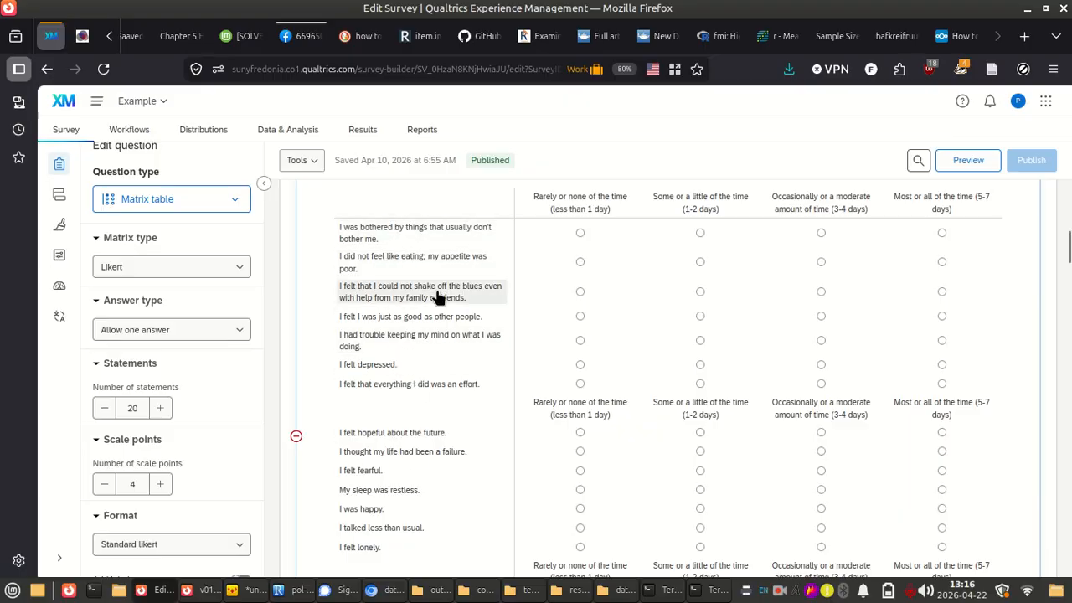
{"action": "key", "text": "alt+Tab"}
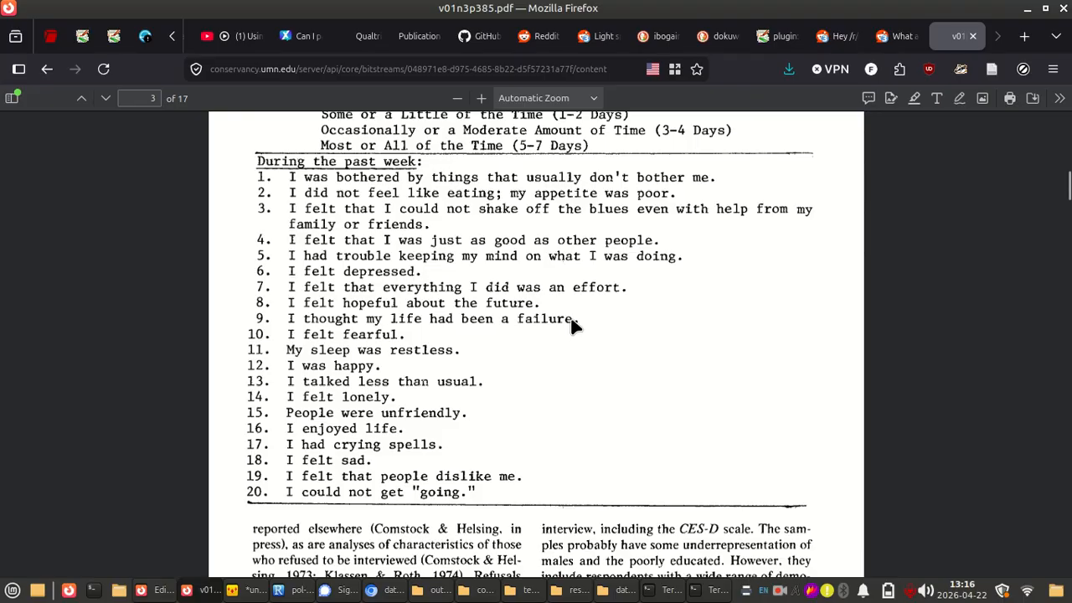
Examine the article's Table 1 again, reading the item wording against the response options for positively worded, reverse-scored statements
{"action": "scroll", "coordinate": [572, 324], "scroll_direction": "down", "scroll_amount": 10}
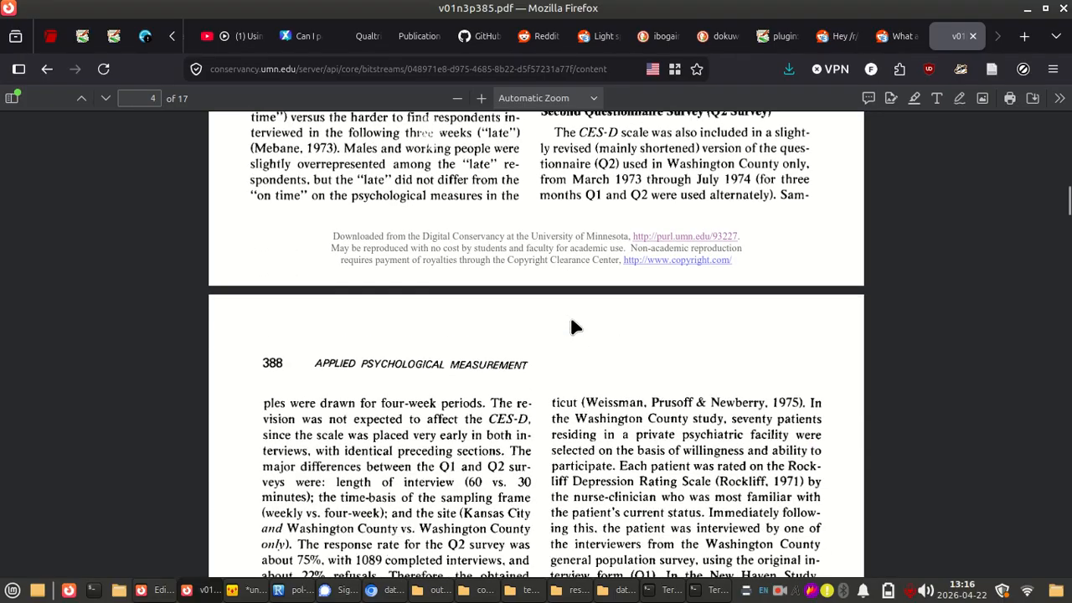
{"action": "scroll", "coordinate": [572, 318], "scroll_direction": "down", "scroll_amount": 3}
{"action": "scroll", "coordinate": [573, 323], "scroll_direction": "up", "scroll_amount": 10}
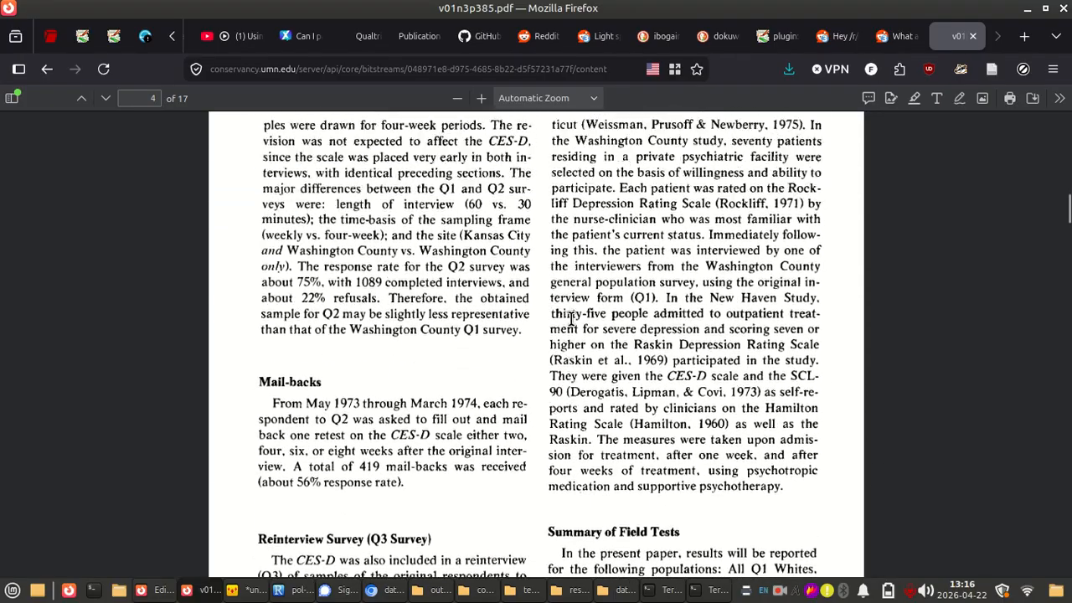
{"action": "scroll", "coordinate": [572, 325], "scroll_direction": "up", "scroll_amount": 2}
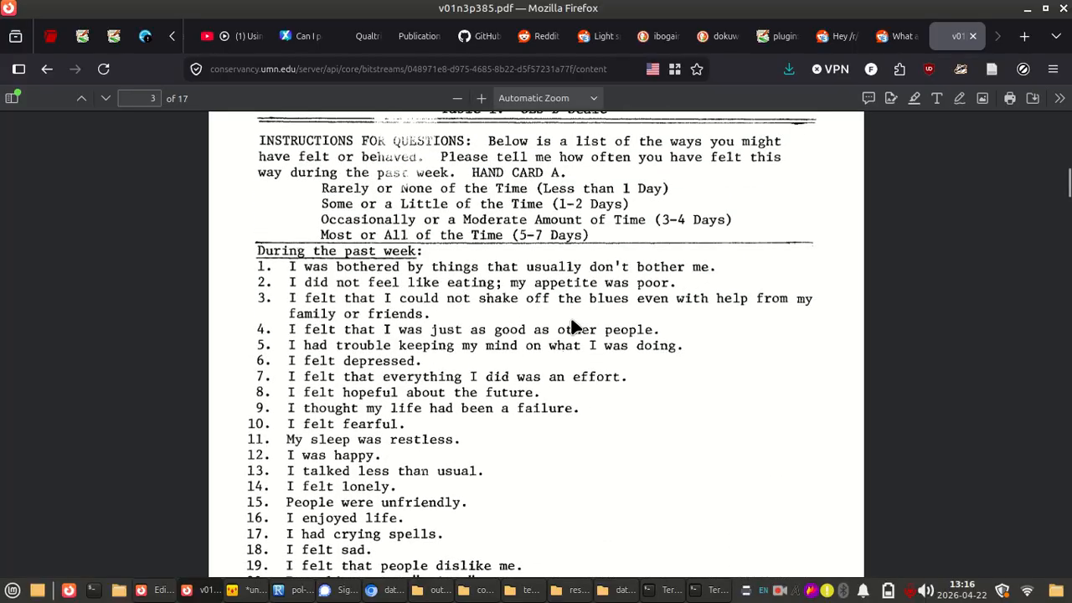
{"action": "scroll", "coordinate": [572, 325], "scroll_direction": "down", "scroll_amount": 2}
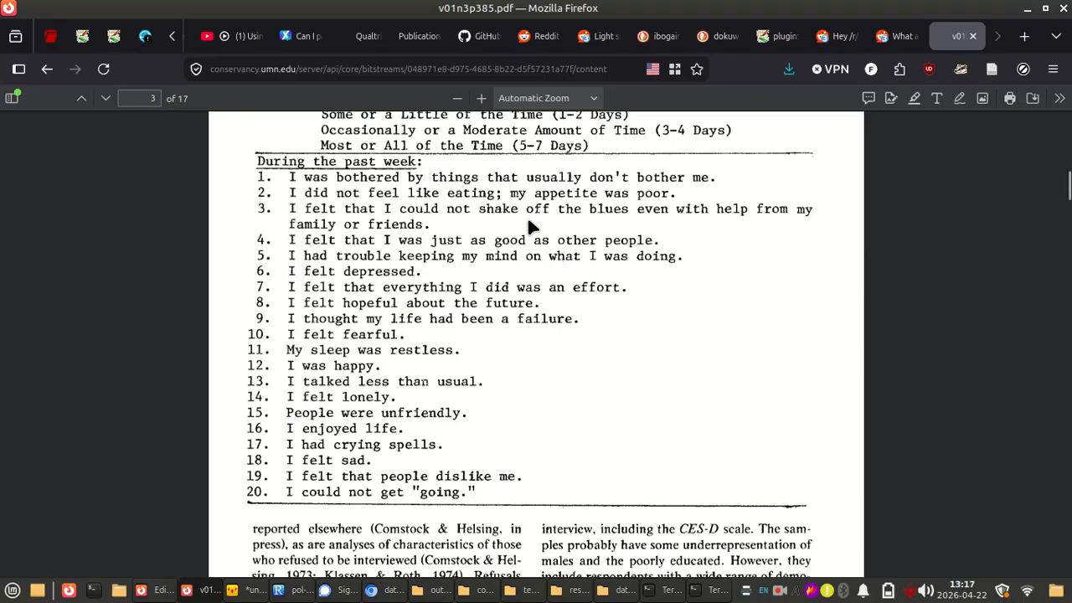
{"action": "scroll", "coordinate": [529, 227], "scroll_direction": "up", "scroll_amount": 2}
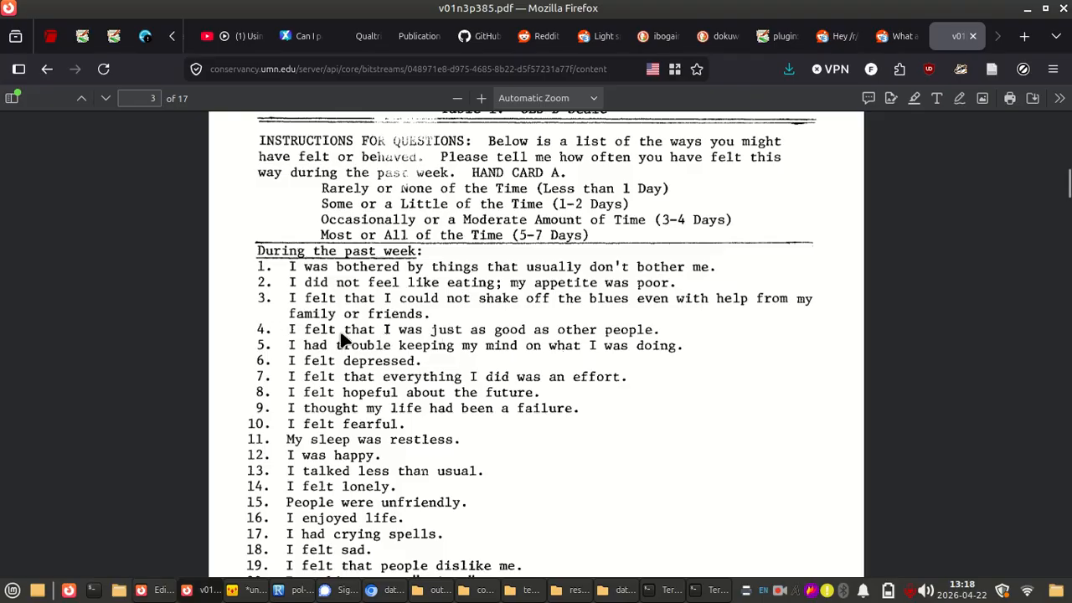
{"action": "scroll", "coordinate": [383, 402], "scroll_direction": "down", "scroll_amount": 4}
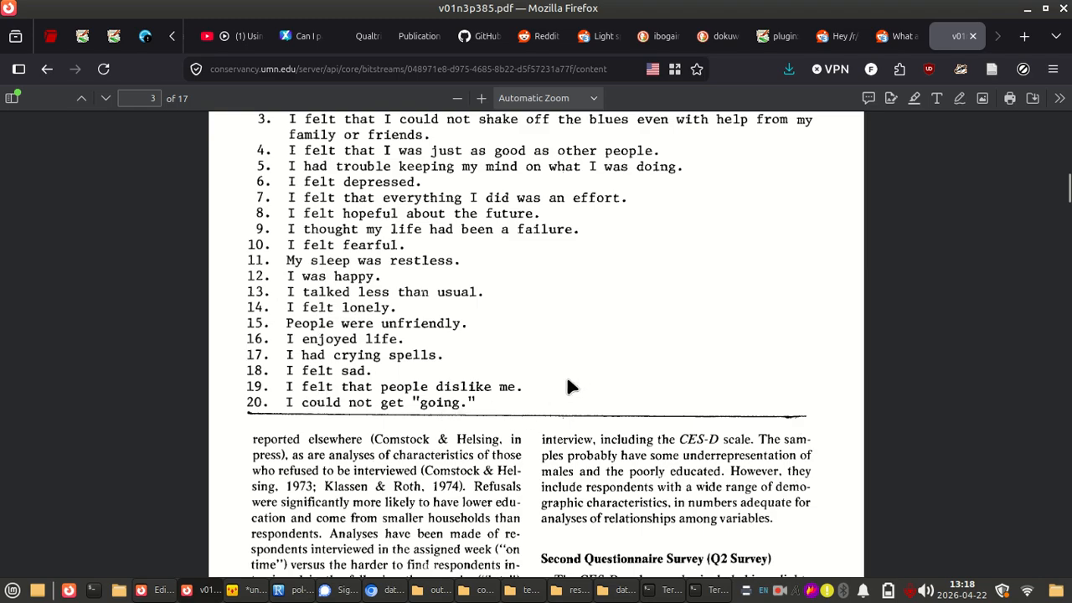
{"action": "scroll", "coordinate": [574, 383], "scroll_direction": "up", "scroll_amount": 3}
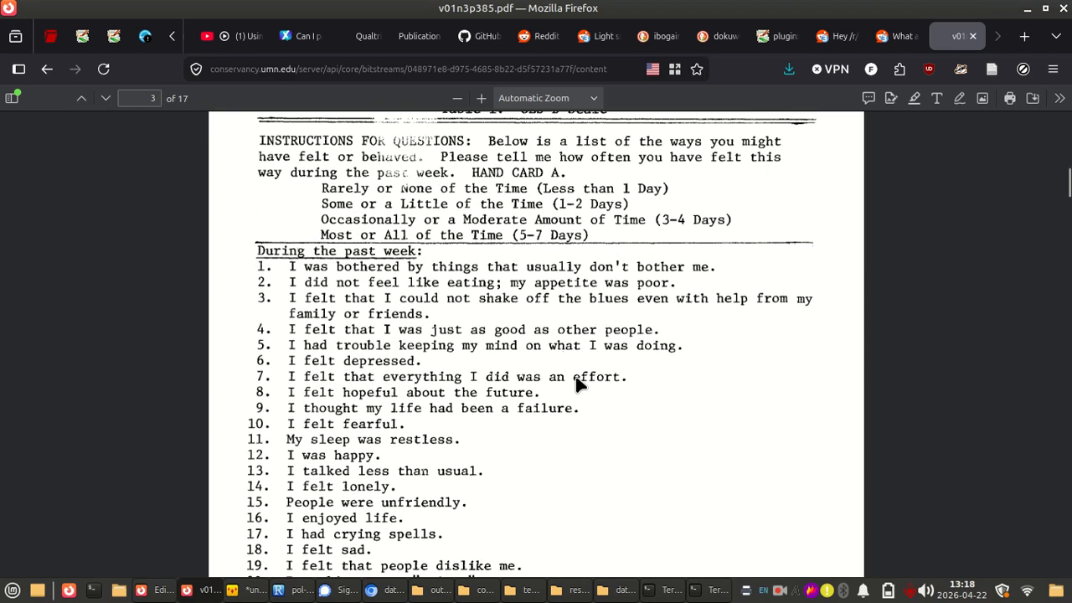
Switch to Chromium, check the example-qualtrics-data folder in OneDrive, and return to the data_raw_from-qualtrics workbook
{"action": "key", "text": "alt+Tab"}
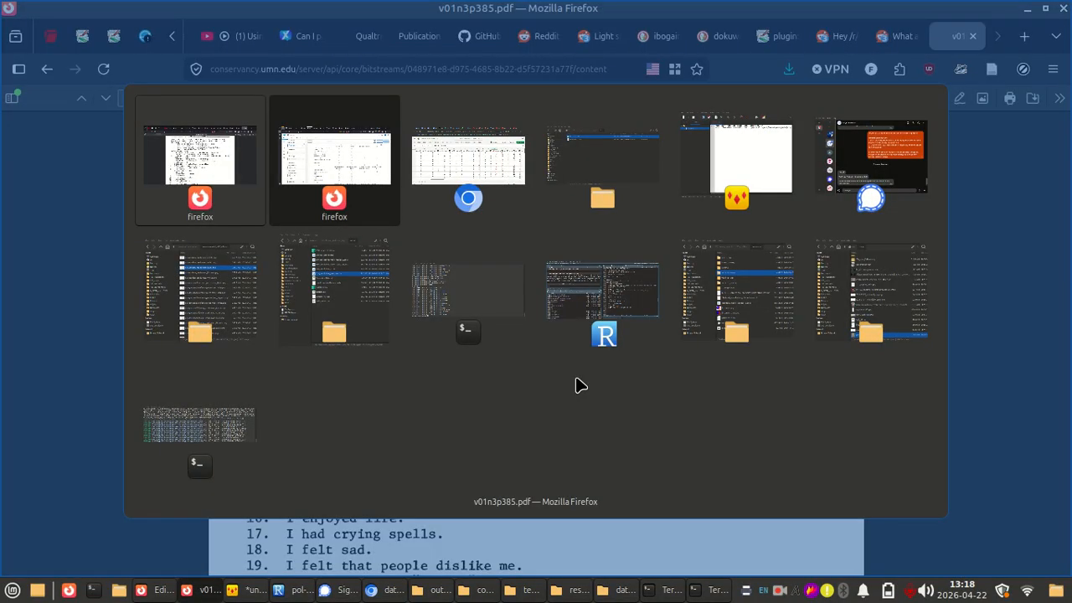
{"action": "key", "text": "alt+Tab"}
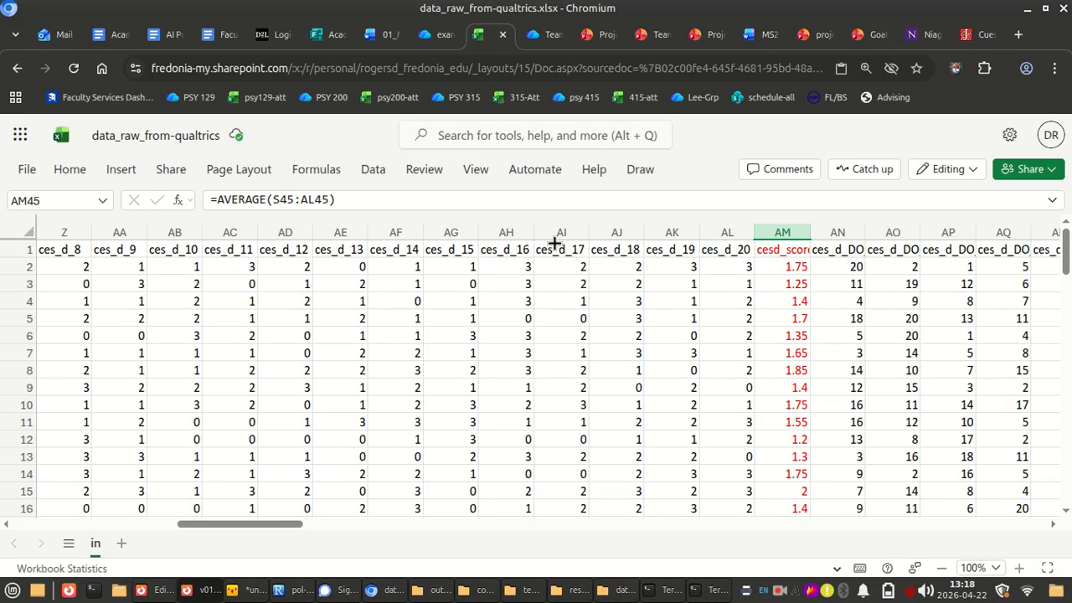
{"action": "left_click", "coordinate": [435, 38]}
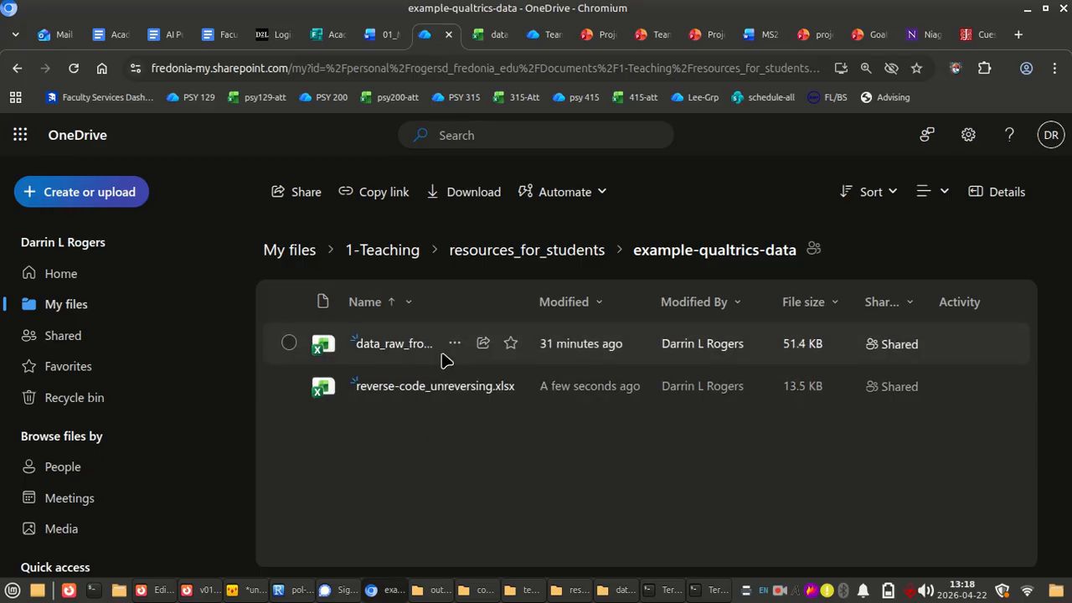
{"action": "left_click", "coordinate": [494, 37]}
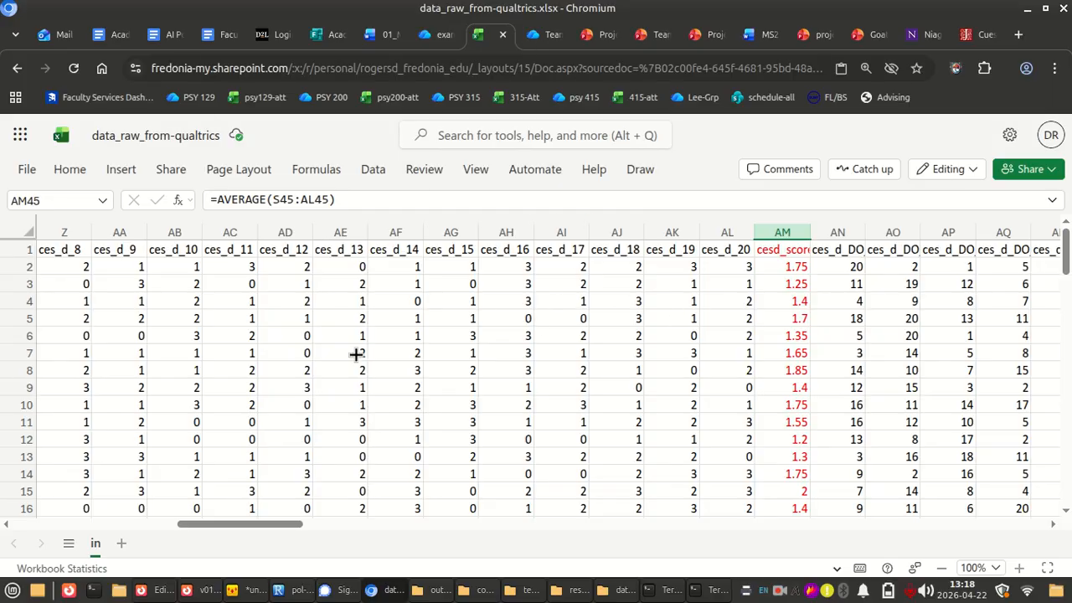
Point out the columns ces_d_4, ces_d_8, ces_d_12 and ces_d_16 by selecting each one in turn
{"action": "scroll", "coordinate": [356, 354], "scroll_direction": "left", "scroll_amount": 3}
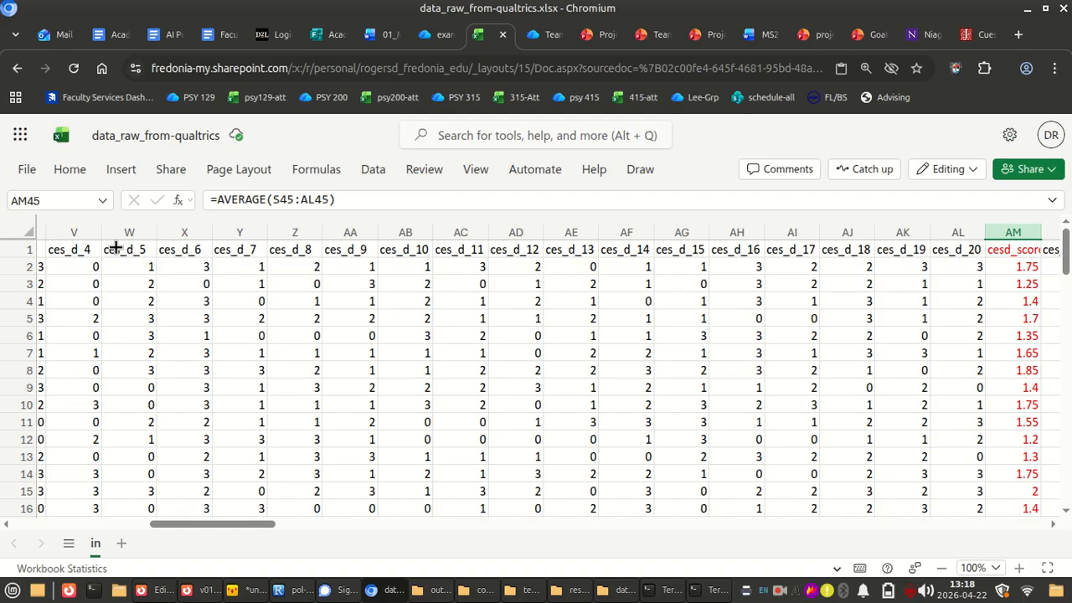
{"action": "left_click", "coordinate": [75, 232]}
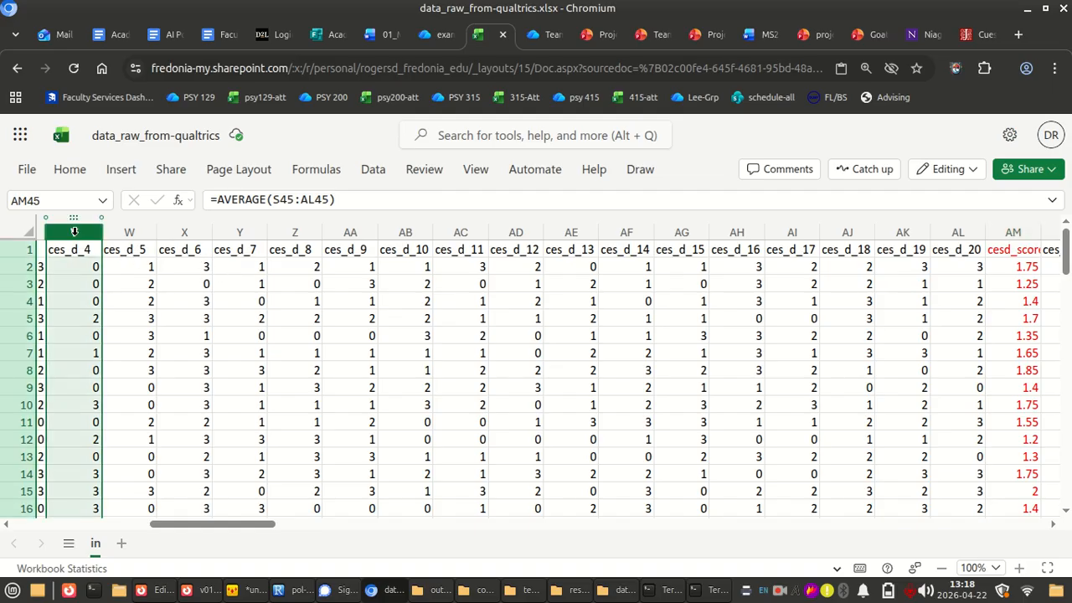
{"action": "left_click", "coordinate": [307, 231]}
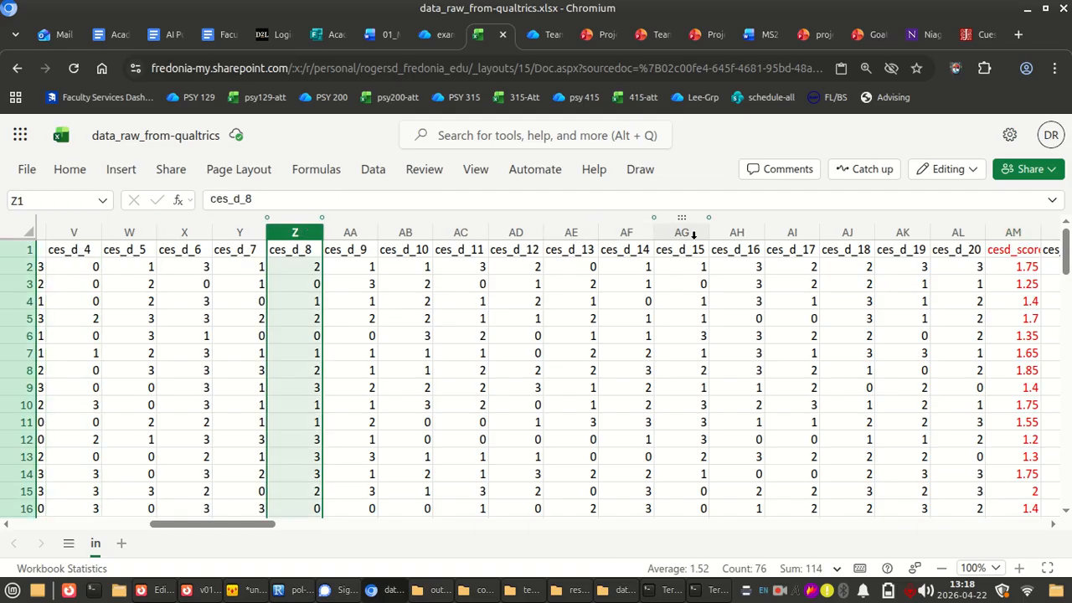
{"action": "left_click", "coordinate": [514, 229]}
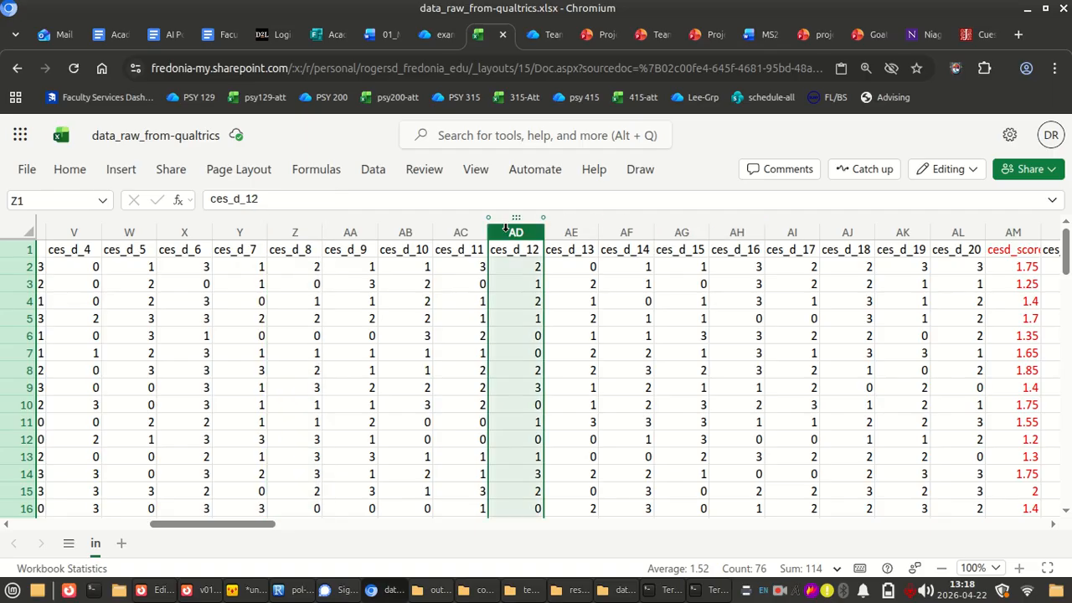
{"action": "left_click", "coordinate": [737, 231]}
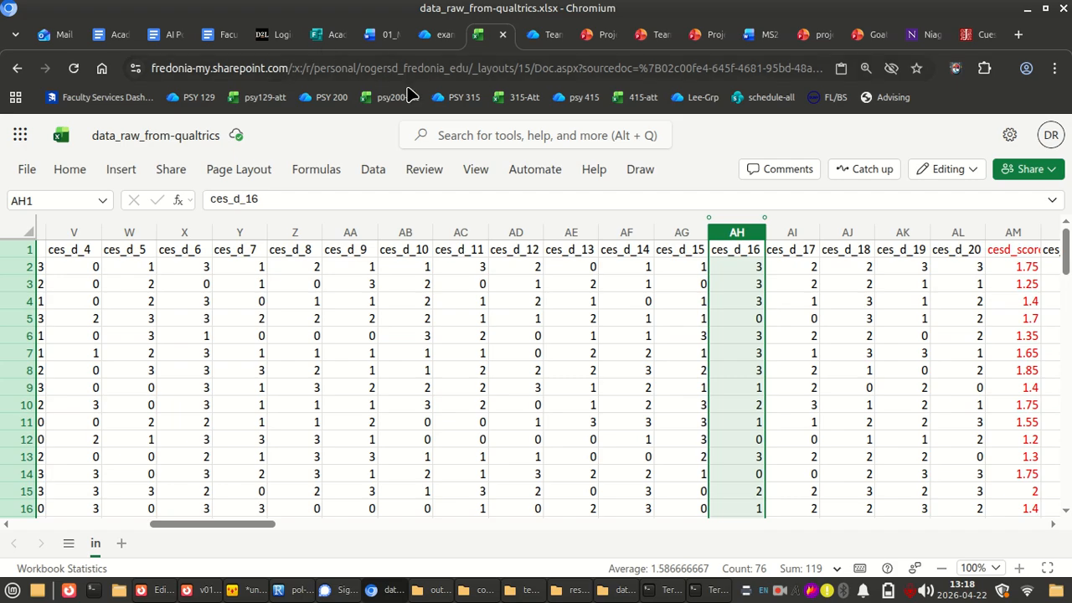
Switch to the Qualtrics survey editor in Firefox and review the ces_d question's statements, response options and question behavior settings
{"action": "key", "text": "alt+Tab"}
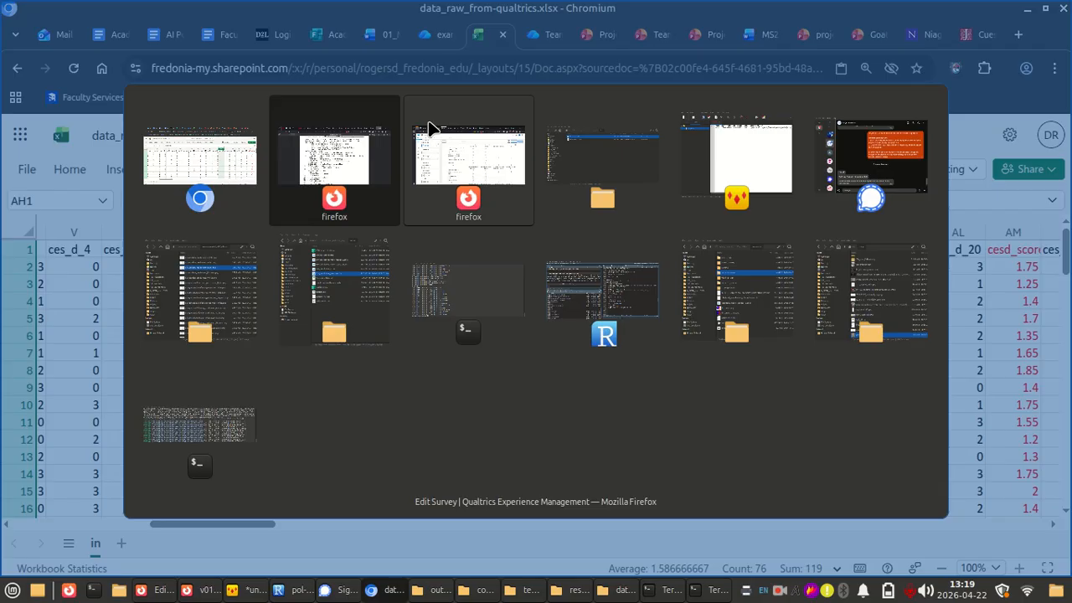
{"action": "left_click", "coordinate": [429, 127]}
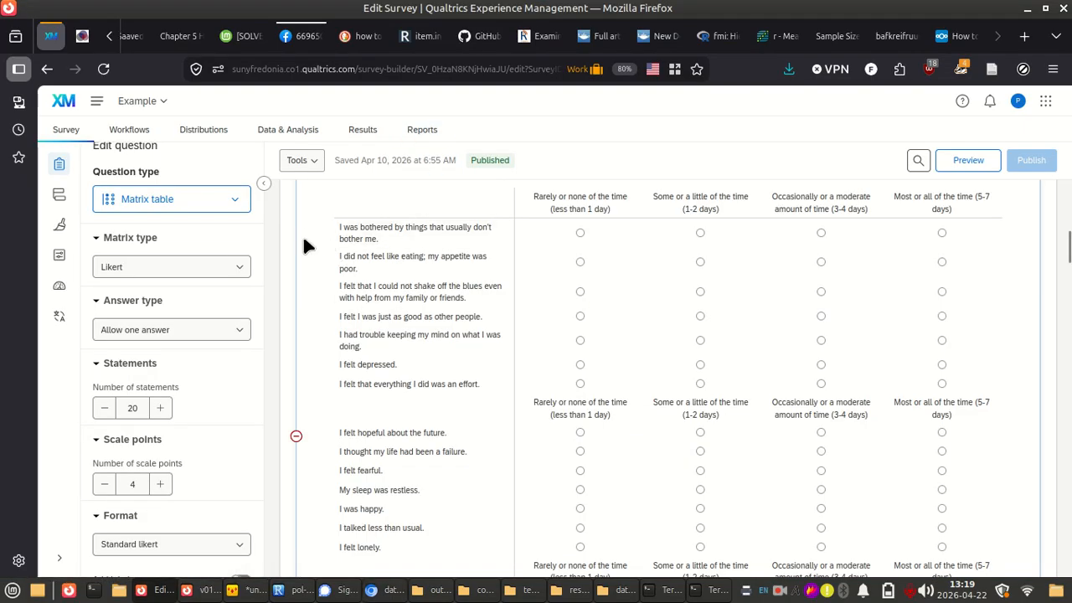
{"action": "scroll", "coordinate": [557, 332], "scroll_direction": "up", "scroll_amount": 4}
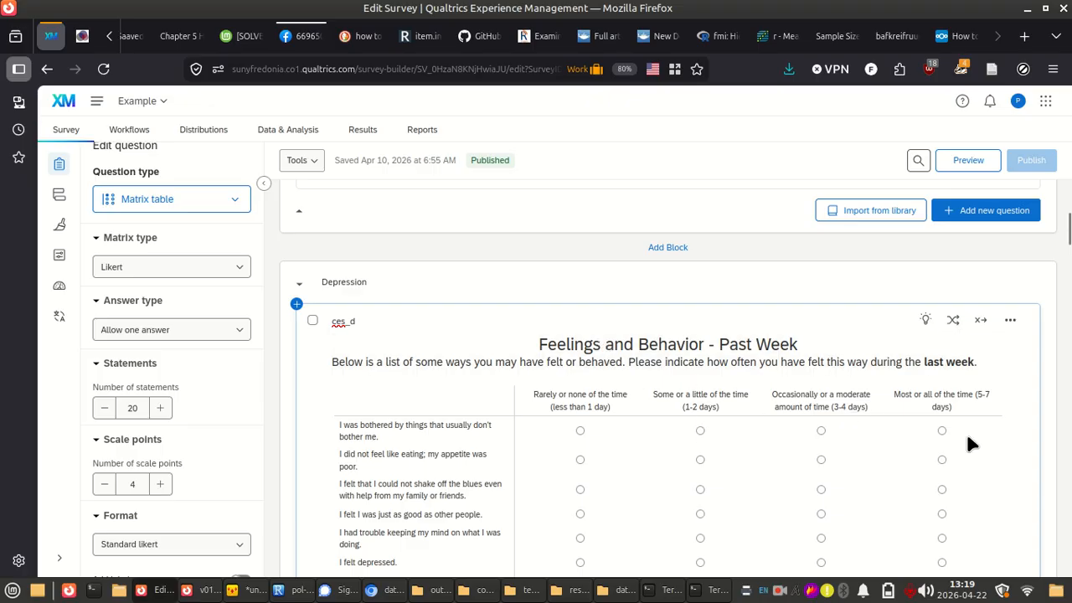
{"action": "scroll", "coordinate": [410, 343], "scroll_direction": "down", "scroll_amount": 3}
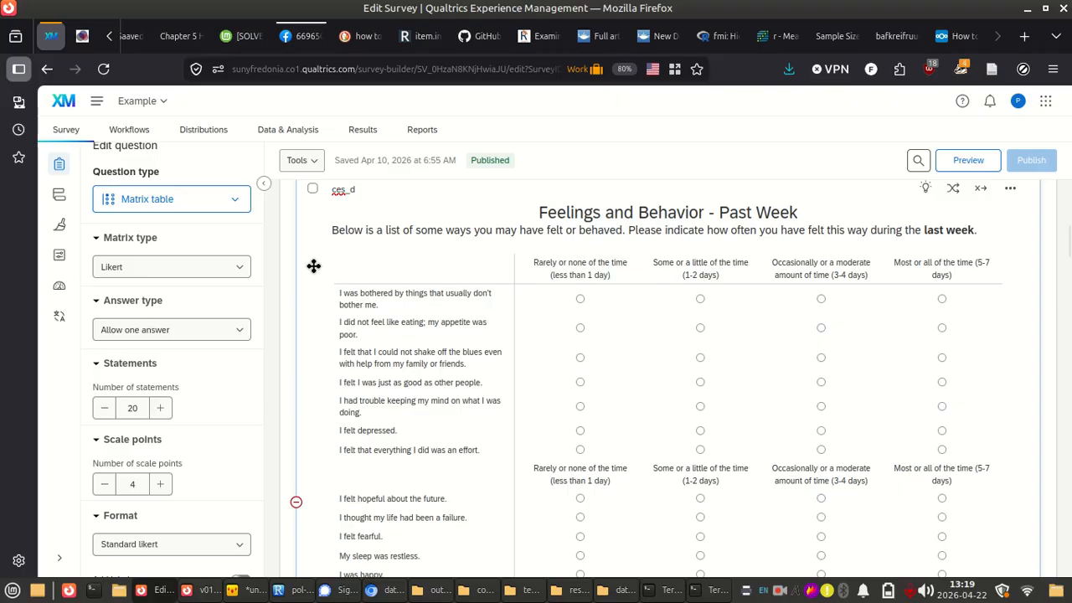
{"action": "scroll", "coordinate": [313, 266], "scroll_direction": "down", "scroll_amount": 3}
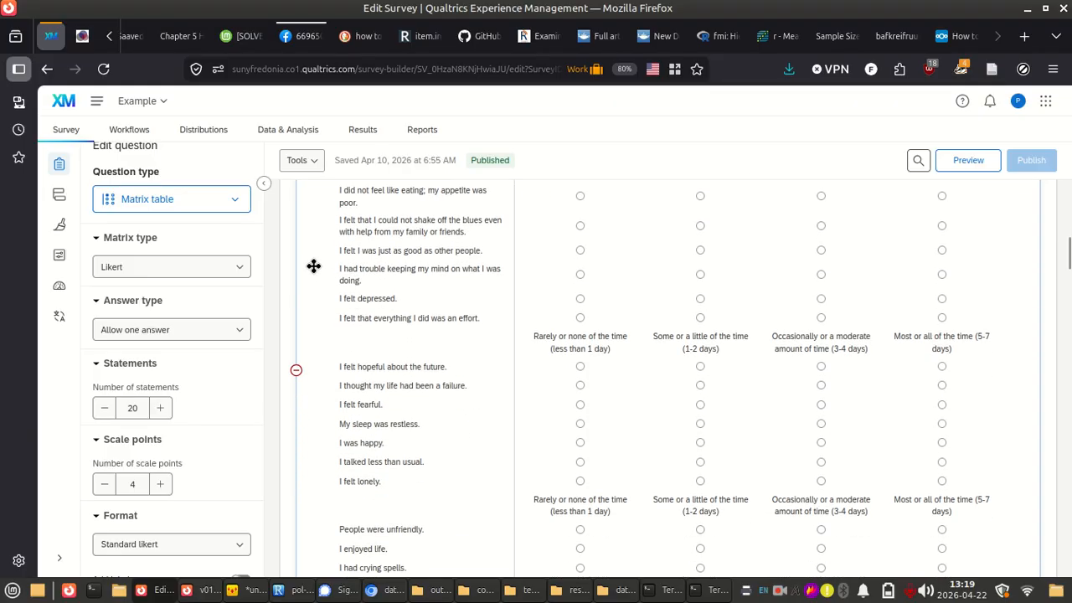
{"action": "scroll", "coordinate": [313, 266], "scroll_direction": "up", "scroll_amount": 2}
{"action": "scroll", "coordinate": [314, 266], "scroll_direction": "down", "scroll_amount": 3}
{"action": "scroll", "coordinate": [153, 335], "scroll_direction": "down", "scroll_amount": 8}
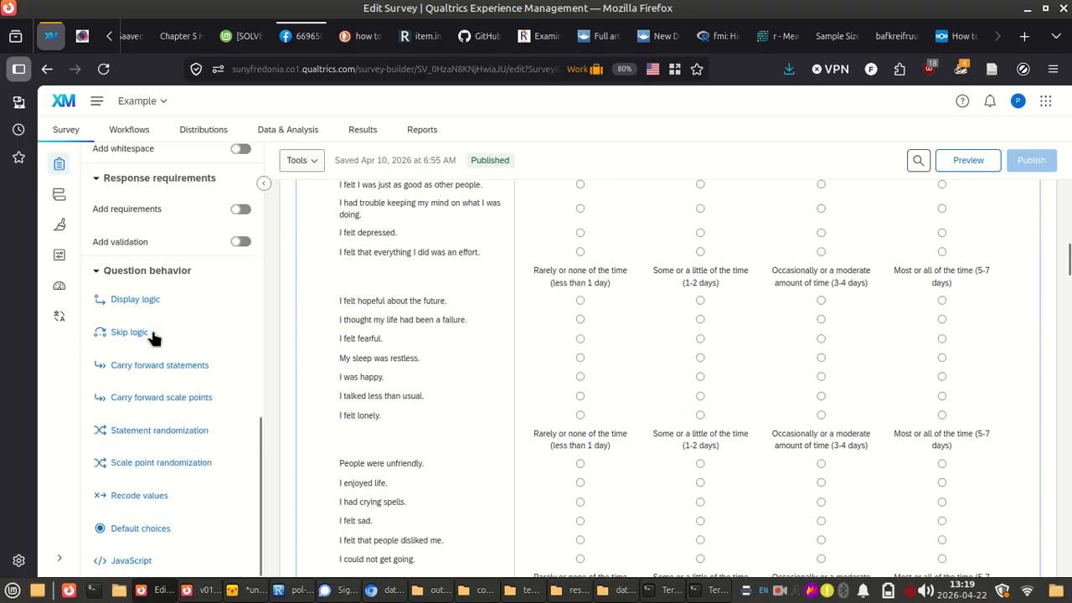
Open the recode values of the ces_d question, turn recoding off to inspect the dialog, and turn it back on
{"action": "left_click", "coordinate": [159, 499]}
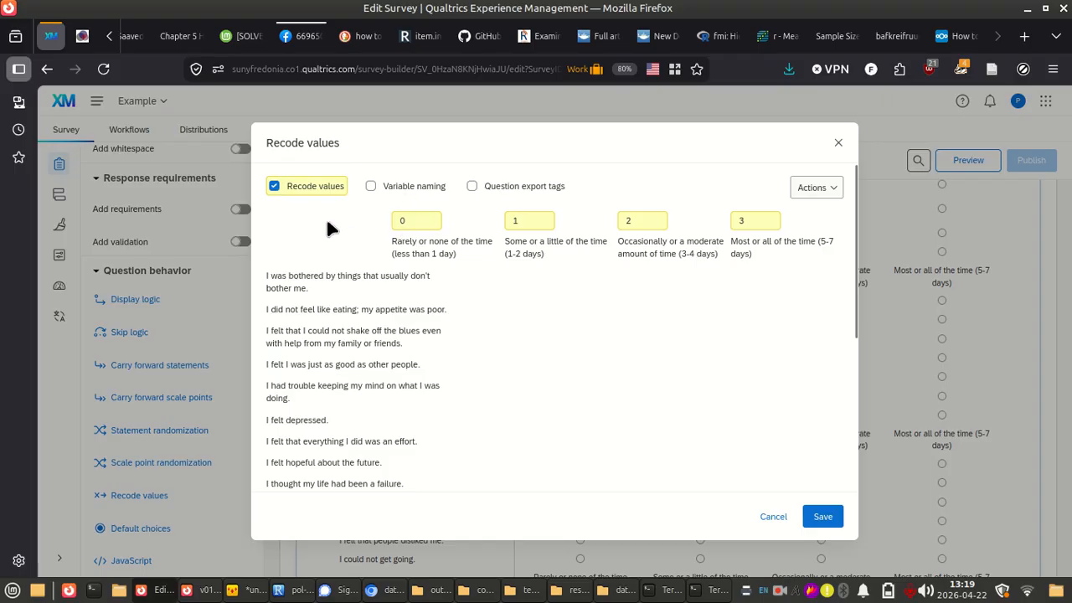
{"action": "left_click", "coordinate": [276, 187]}
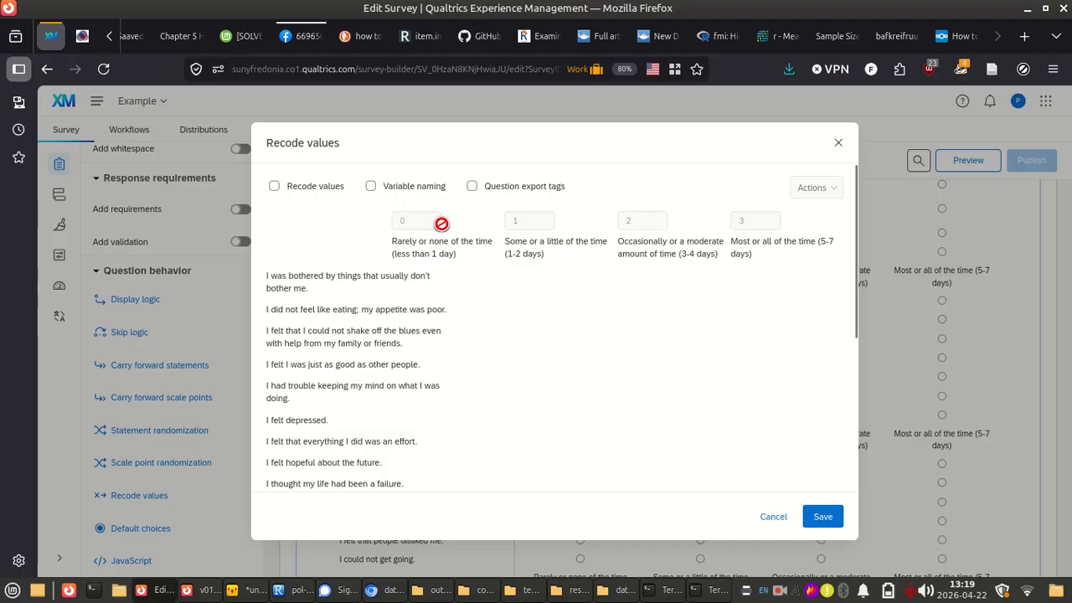
{"action": "left_click", "coordinate": [275, 189]}
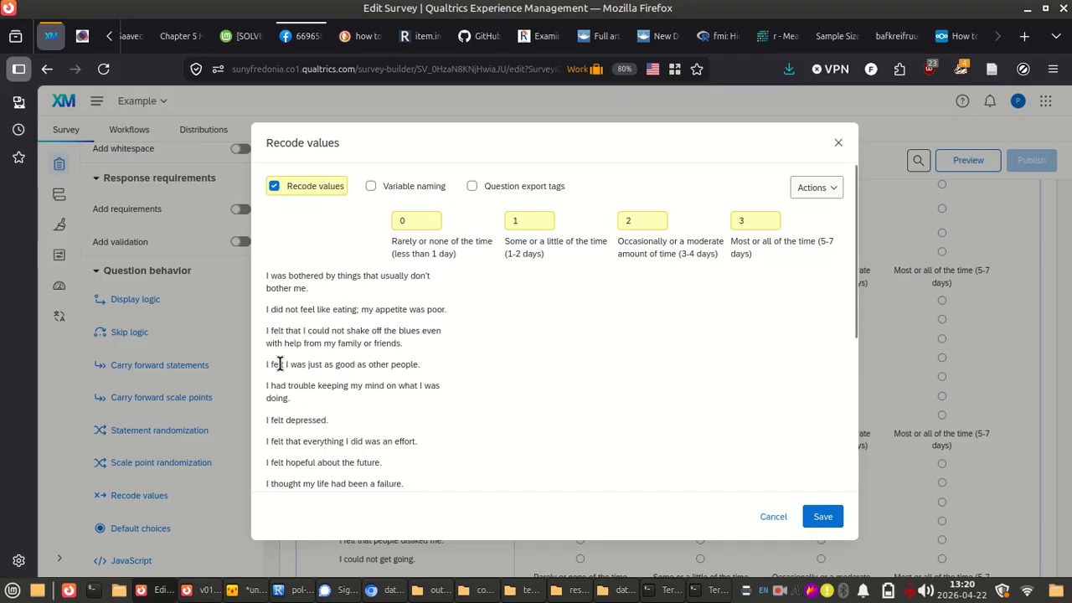
Show the question export tags in the ces_d recode values and compare them with the data_raw_from-qualtrics column headers
{"action": "left_click_drag", "start_coordinate": [277, 364], "coordinate": [414, 361]}
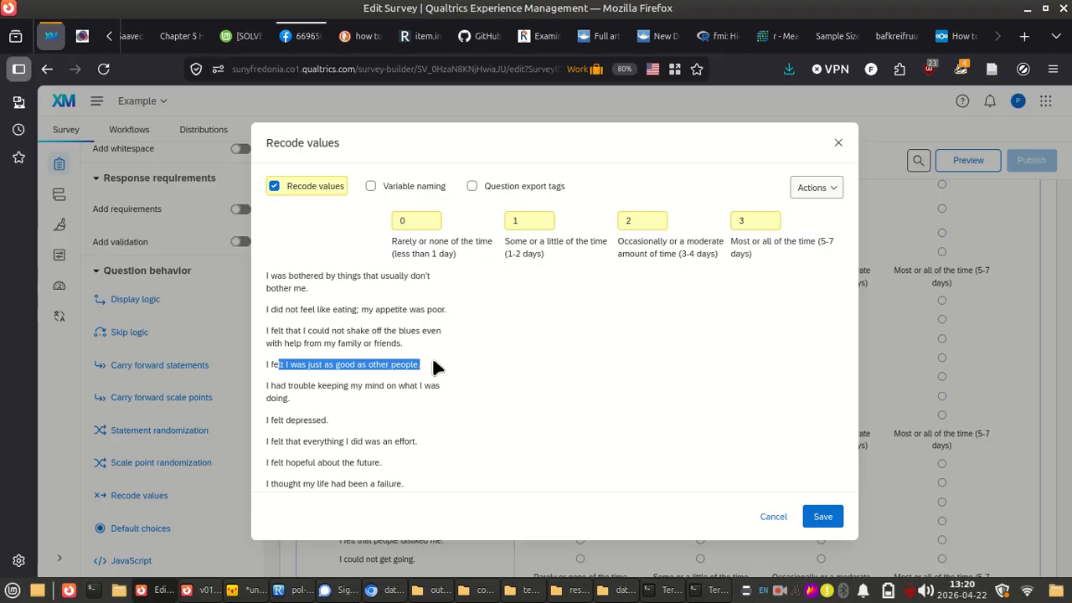
{"action": "left_click", "coordinate": [575, 151]}
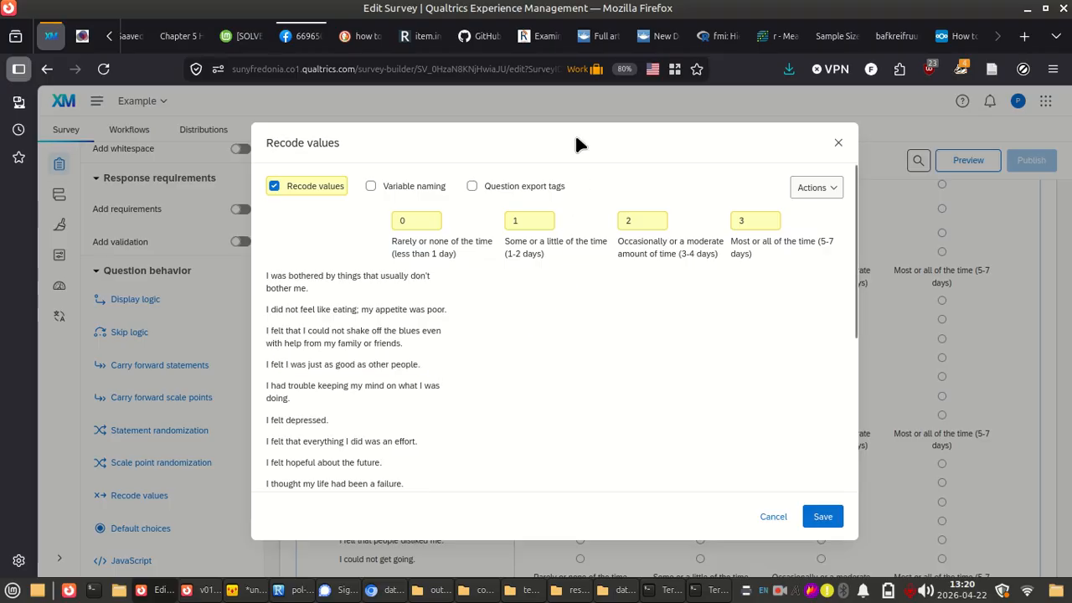
{"action": "left_click", "coordinate": [472, 189]}
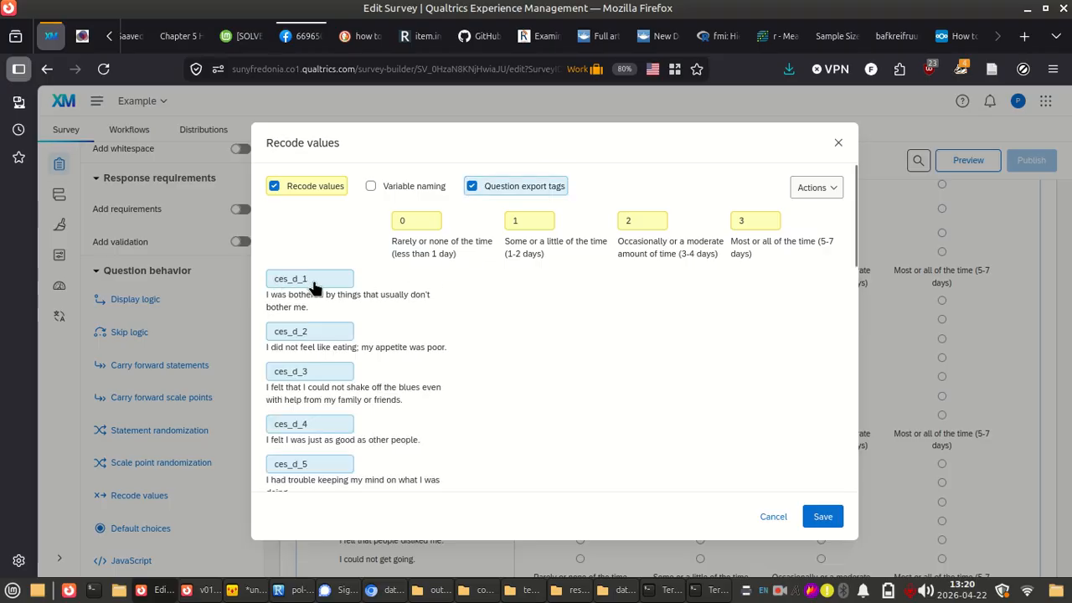
{"action": "key", "text": "alt+Tab"}
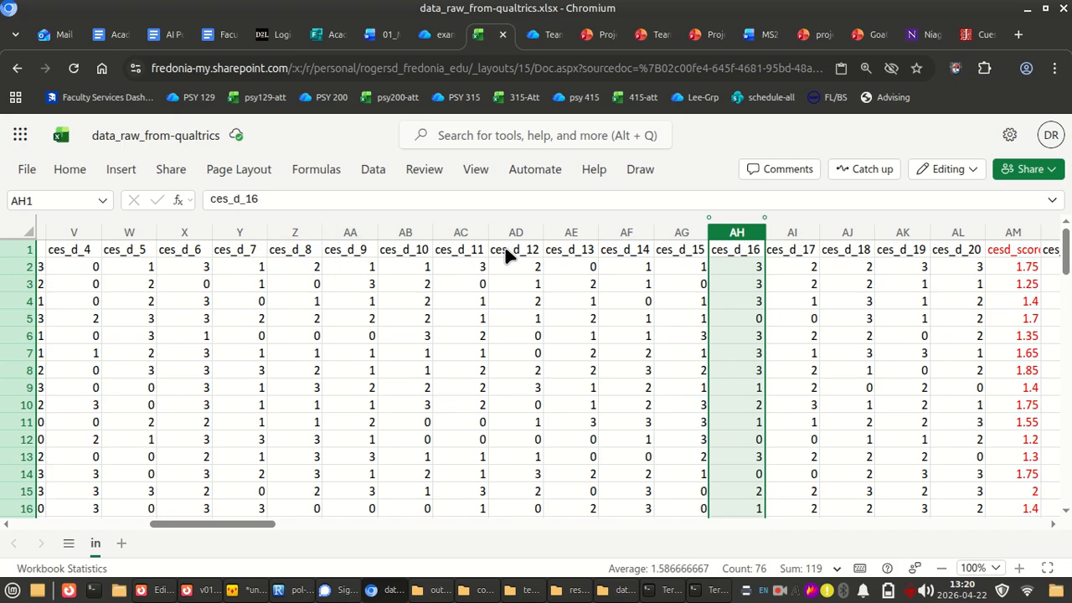
{"action": "key", "text": "alt+Tab"}
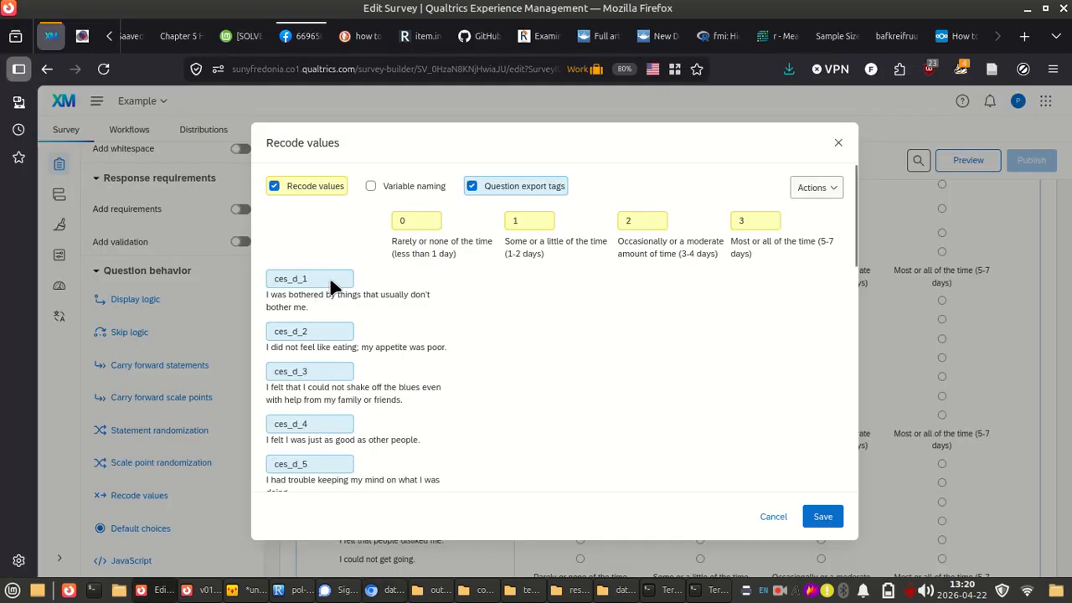
Review the export tags and statements of the ces_d items, including ces_d_4, ces_d_8, ces_d_12 and ces_d_16, and close the recode values without saving
{"action": "scroll", "coordinate": [326, 385], "scroll_direction": "down", "scroll_amount": 5}
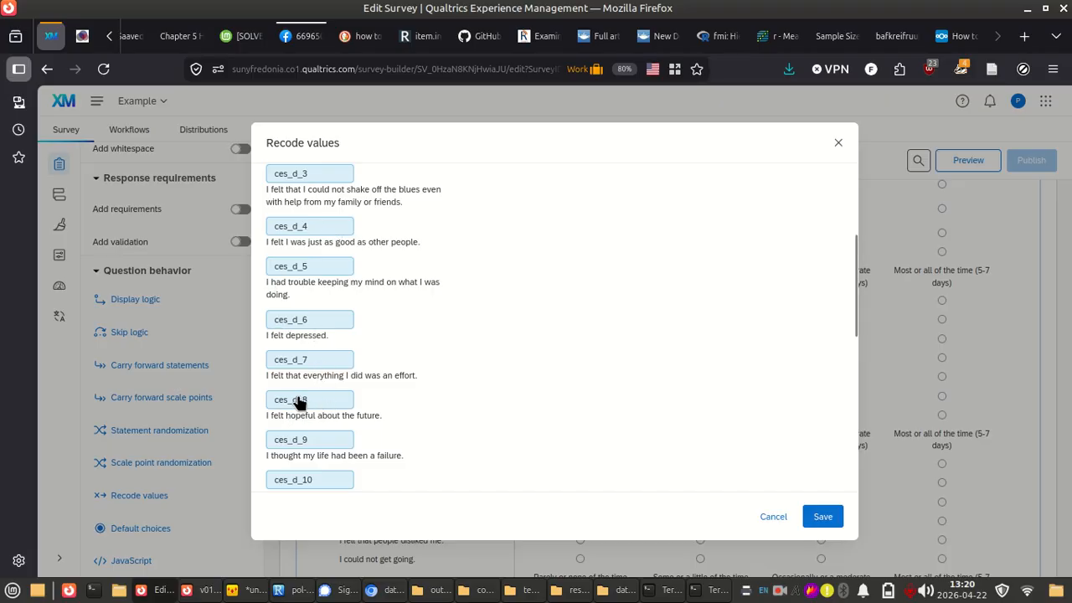
{"action": "scroll", "coordinate": [300, 402], "scroll_direction": "down", "scroll_amount": 2}
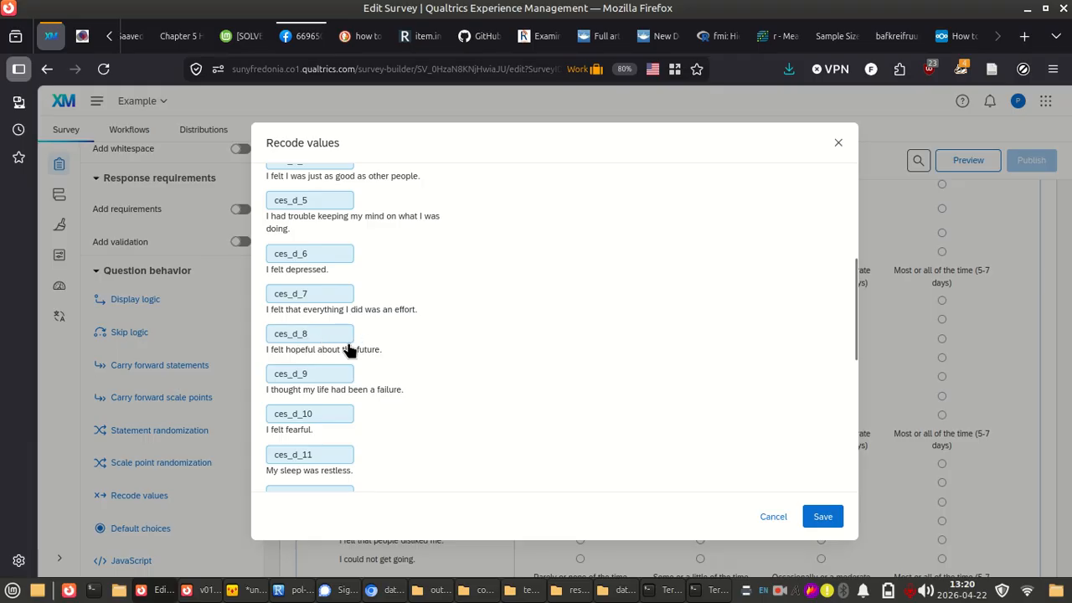
{"action": "scroll", "coordinate": [350, 350], "scroll_direction": "down", "scroll_amount": 3}
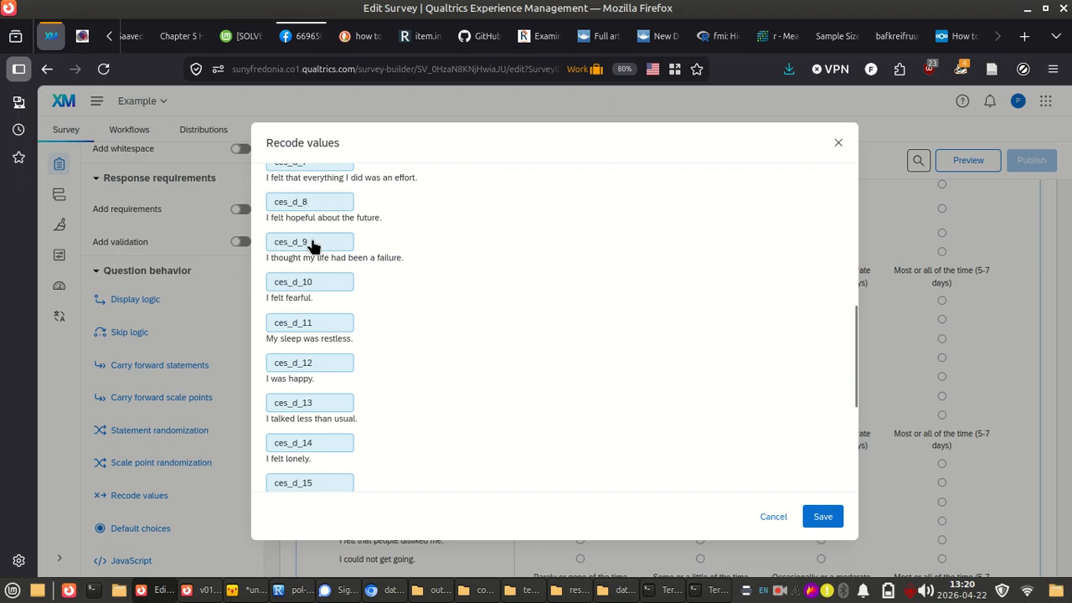
{"action": "scroll", "coordinate": [309, 373], "scroll_direction": "down", "scroll_amount": 3}
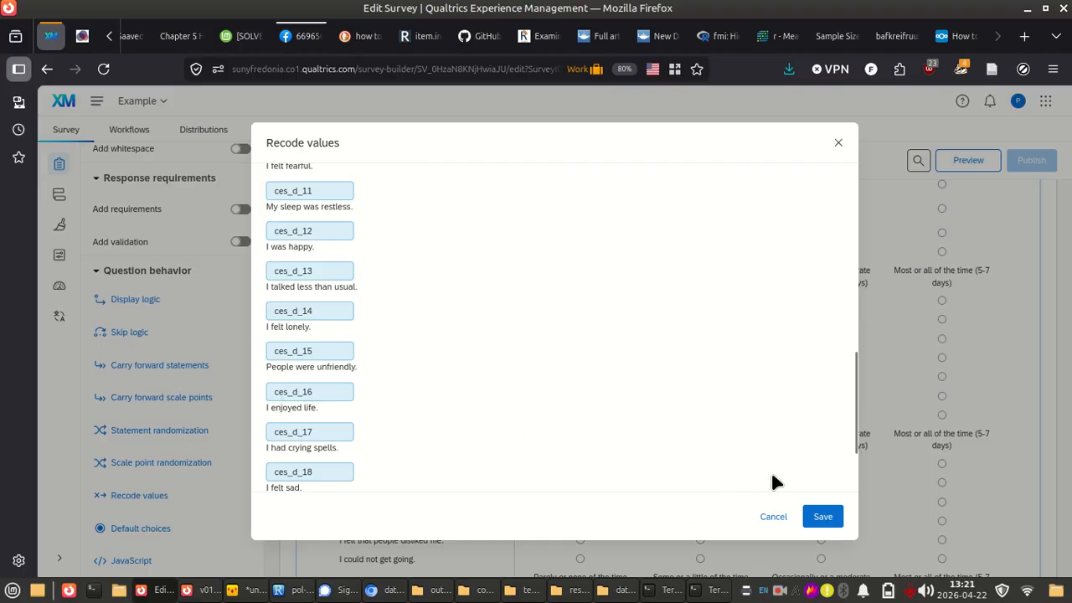
{"action": "left_click", "coordinate": [773, 517]}
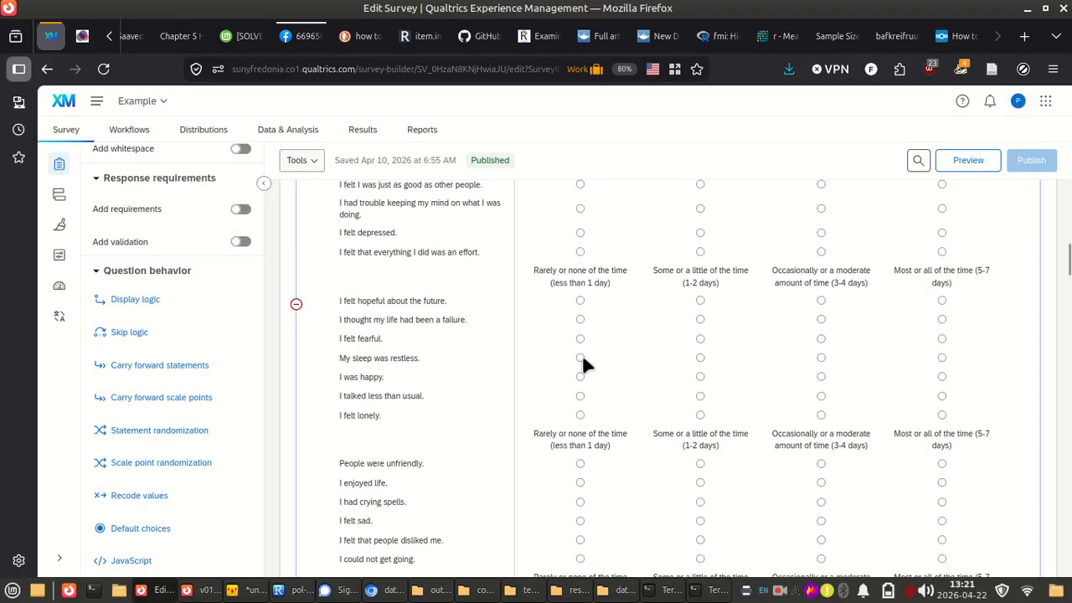
{"action": "scroll", "coordinate": [583, 364], "scroll_direction": "up", "scroll_amount": 2}
Return to the data_raw_from-qualtrics workbook and inspect the cesd_score column and the ces_d item columns before it
{"action": "key", "text": "alt+Tab"}
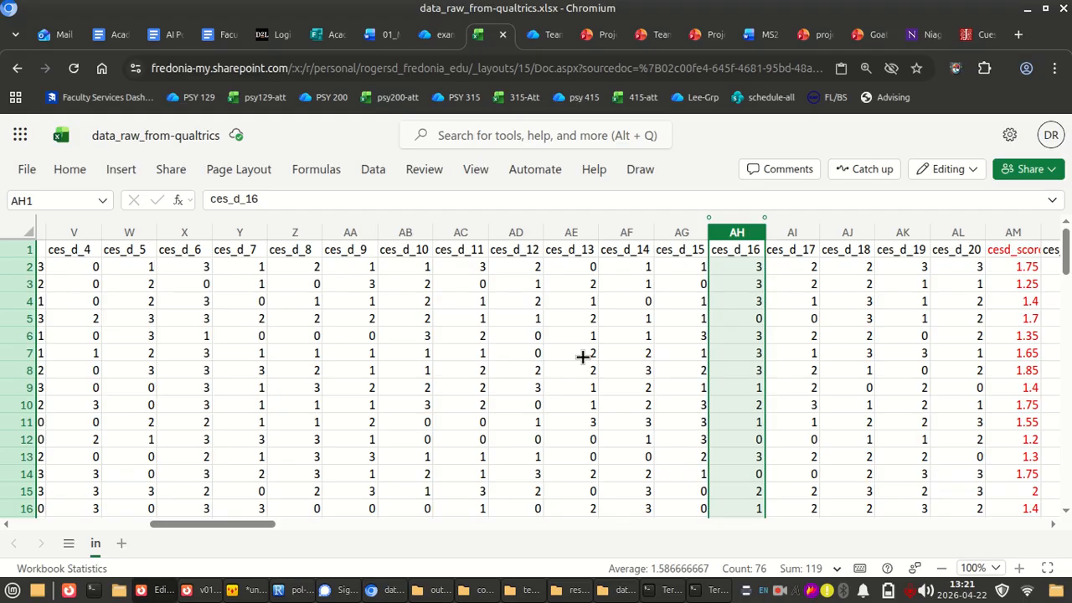
{"action": "scroll", "coordinate": [685, 339], "scroll_direction": "right", "scroll_amount": 5}
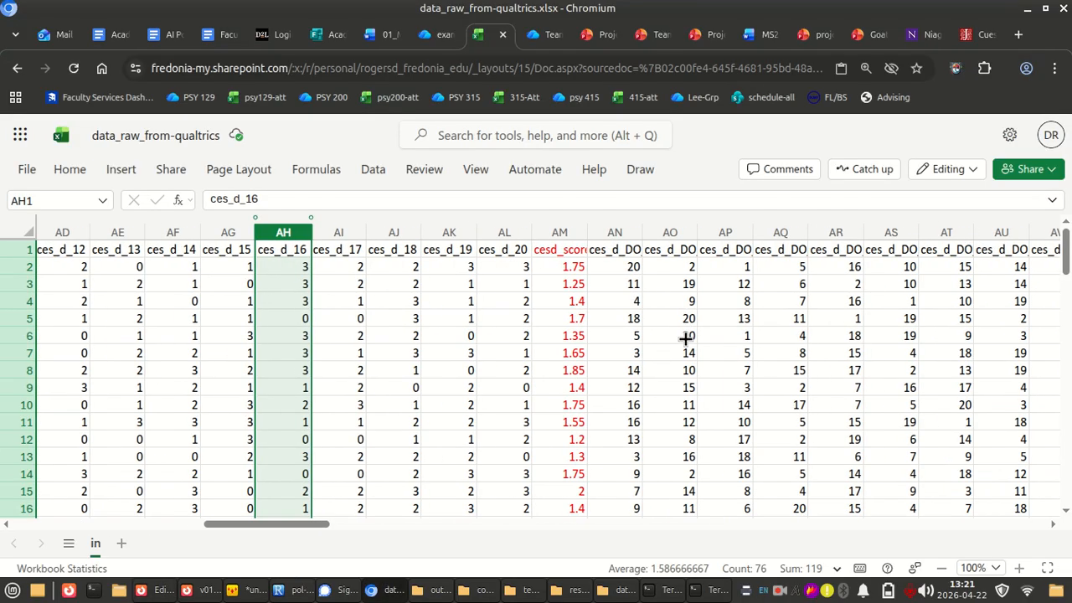
{"action": "left_click", "coordinate": [558, 251]}
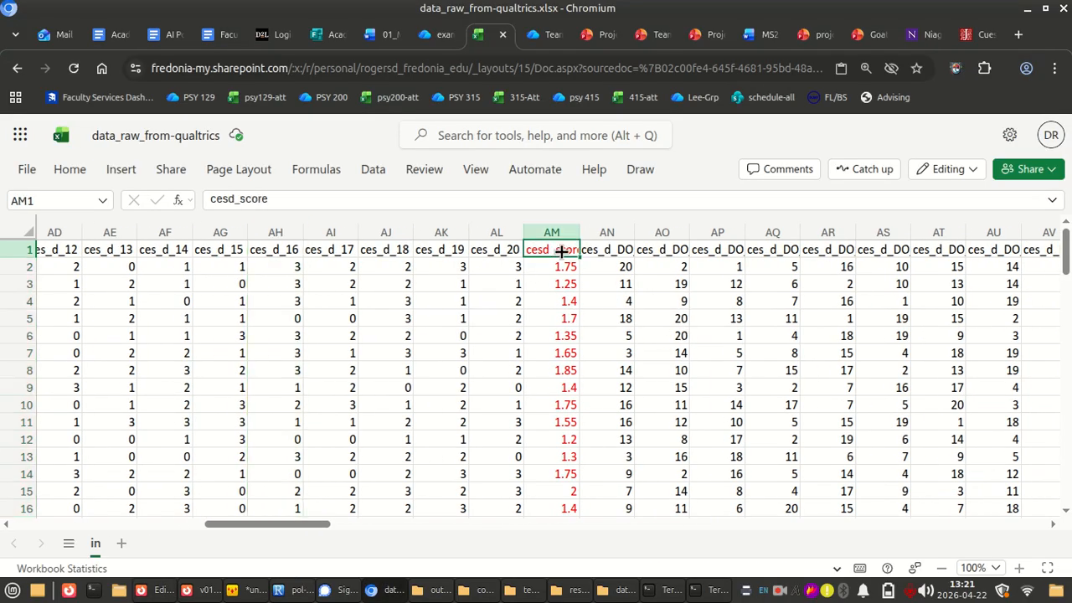
{"action": "scroll", "coordinate": [400, 311], "scroll_direction": "left", "scroll_amount": 10}
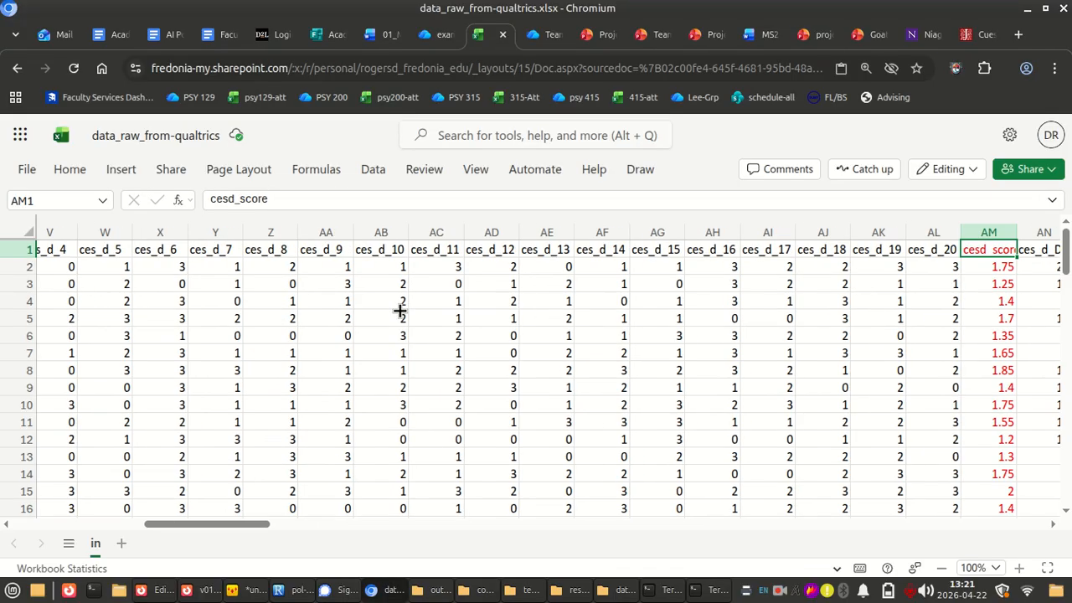
{"action": "scroll", "coordinate": [400, 310], "scroll_direction": "right", "scroll_amount": 3}
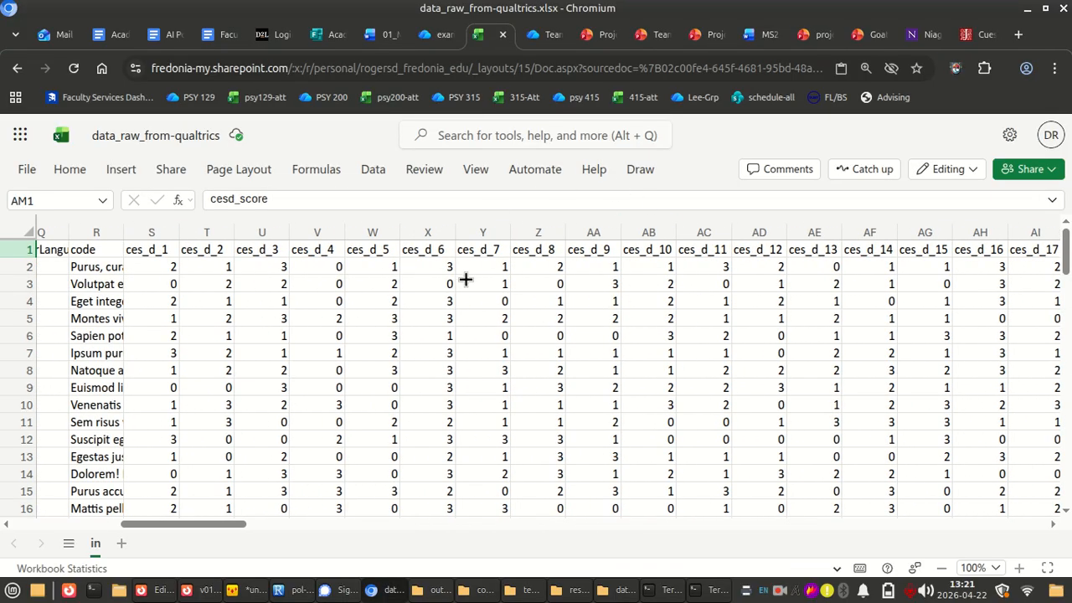
Fill the entire ces_d_4 column with the standard yellow color
{"action": "left_click", "coordinate": [314, 232]}
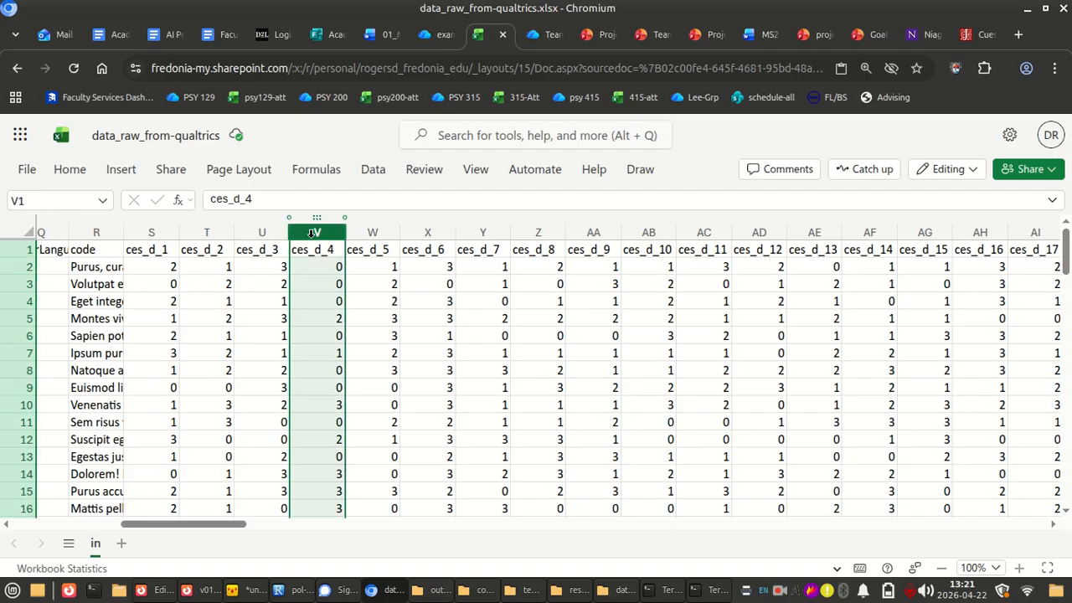
{"action": "left_click", "coordinate": [71, 171]}
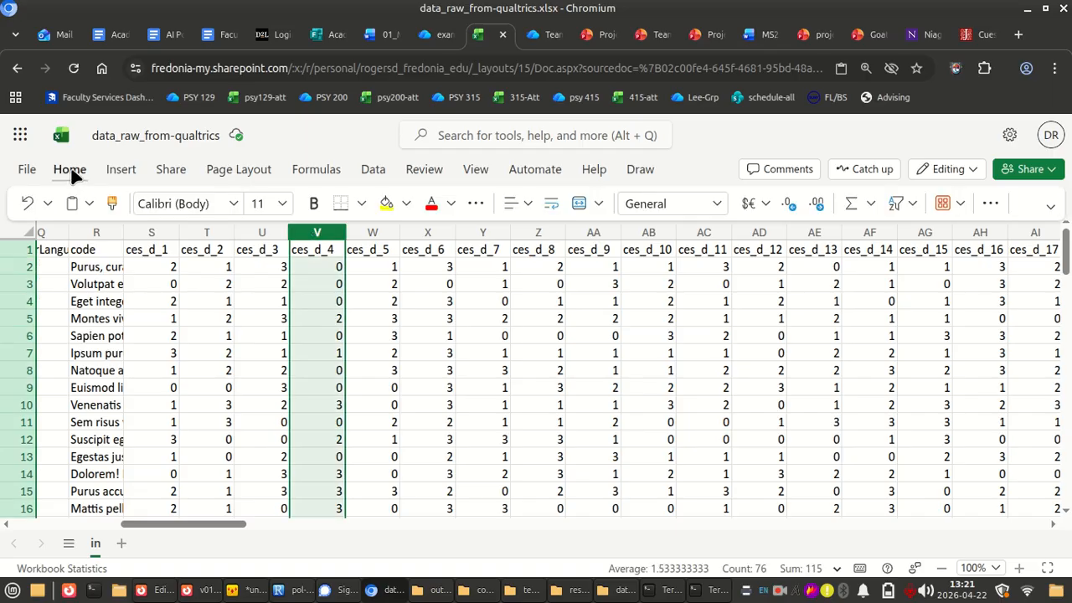
{"action": "left_click", "coordinate": [408, 204]}
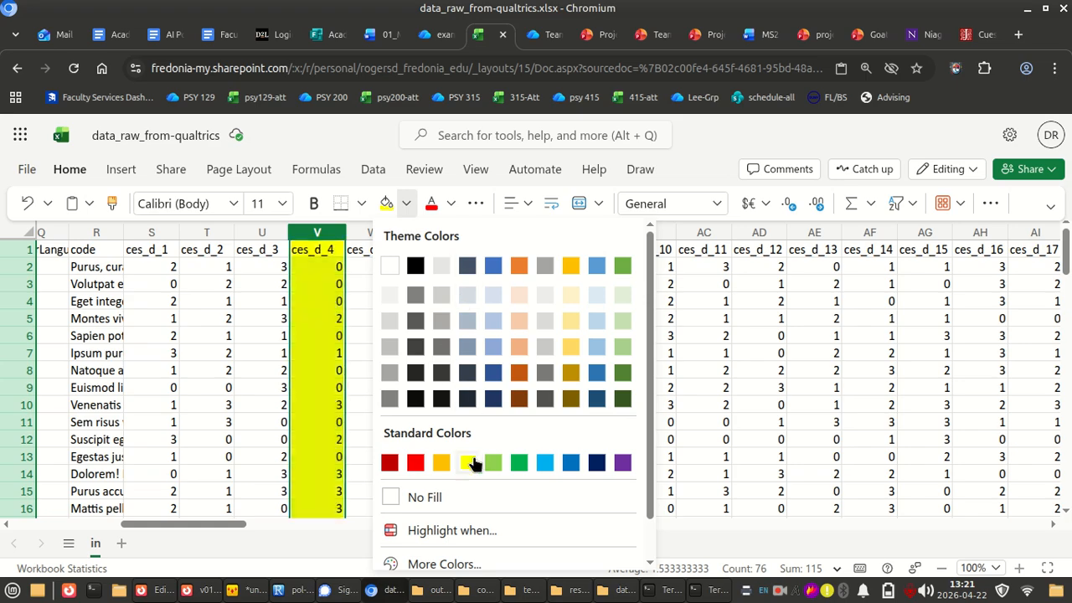
{"action": "left_click", "coordinate": [468, 463]}
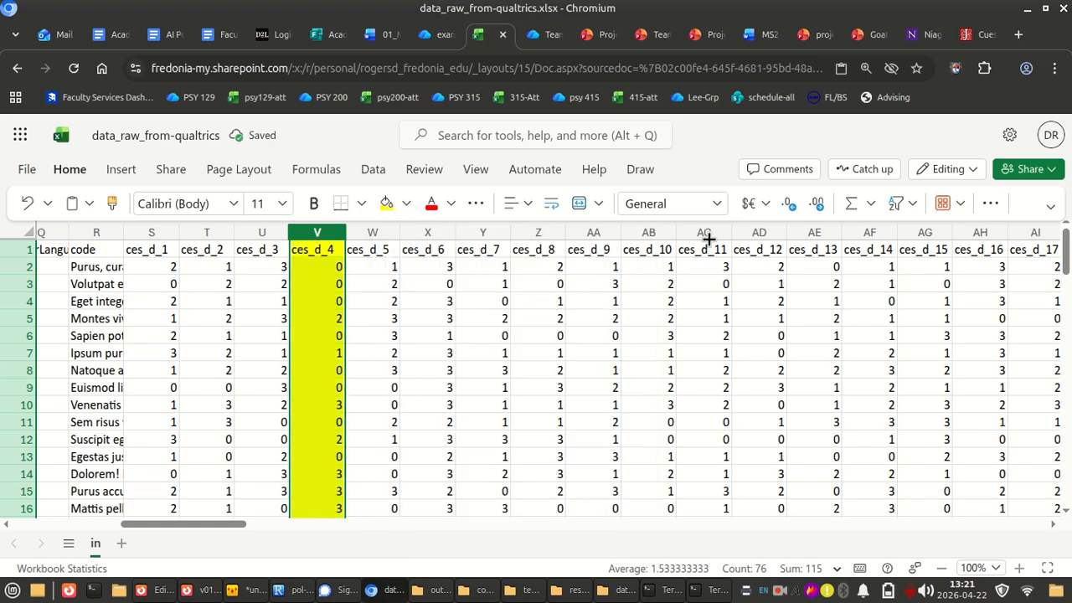
Apply the same yellow fill to the ces_d_8, ces_d_12 and ces_d_16 columns
{"action": "left_click", "coordinate": [525, 232]}
{"action": "key", "text": "F4"}
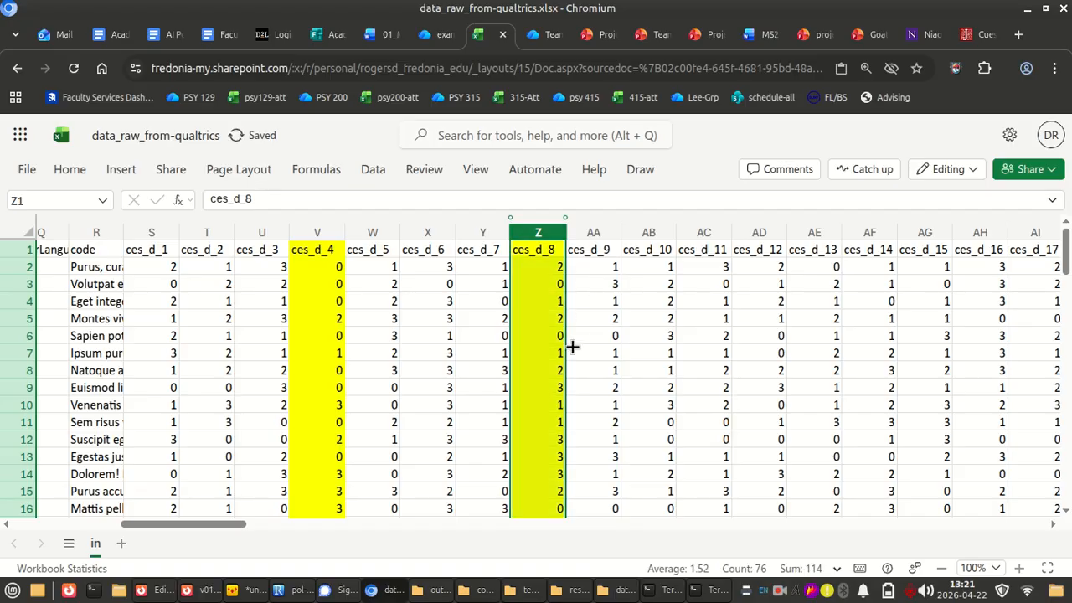
{"action": "scroll", "coordinate": [572, 346], "scroll_direction": "right", "scroll_amount": 5}
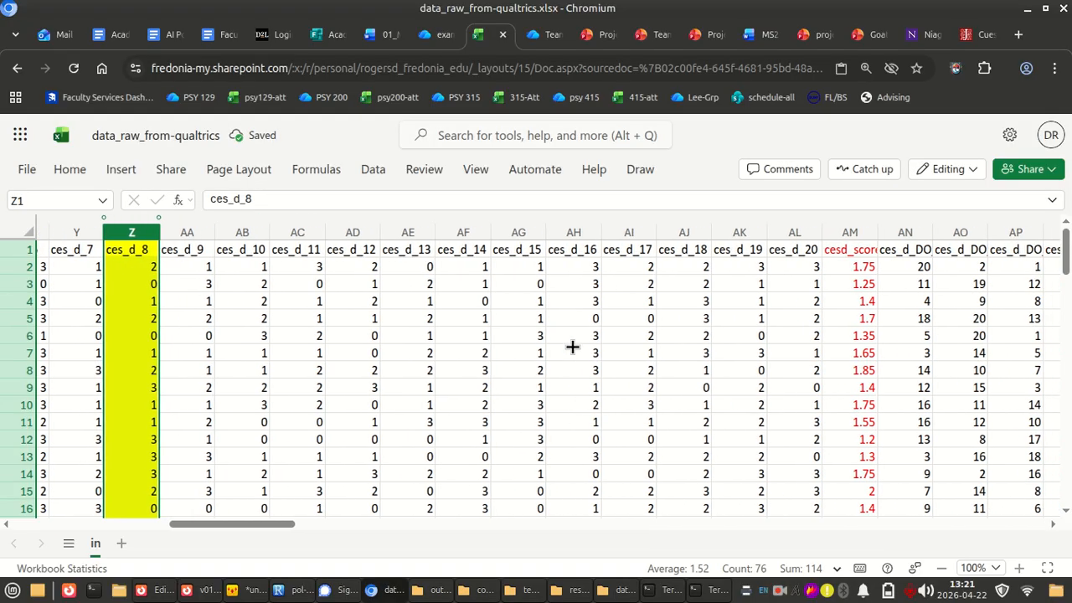
{"action": "left_click", "coordinate": [354, 229]}
{"action": "key", "text": "F4"}
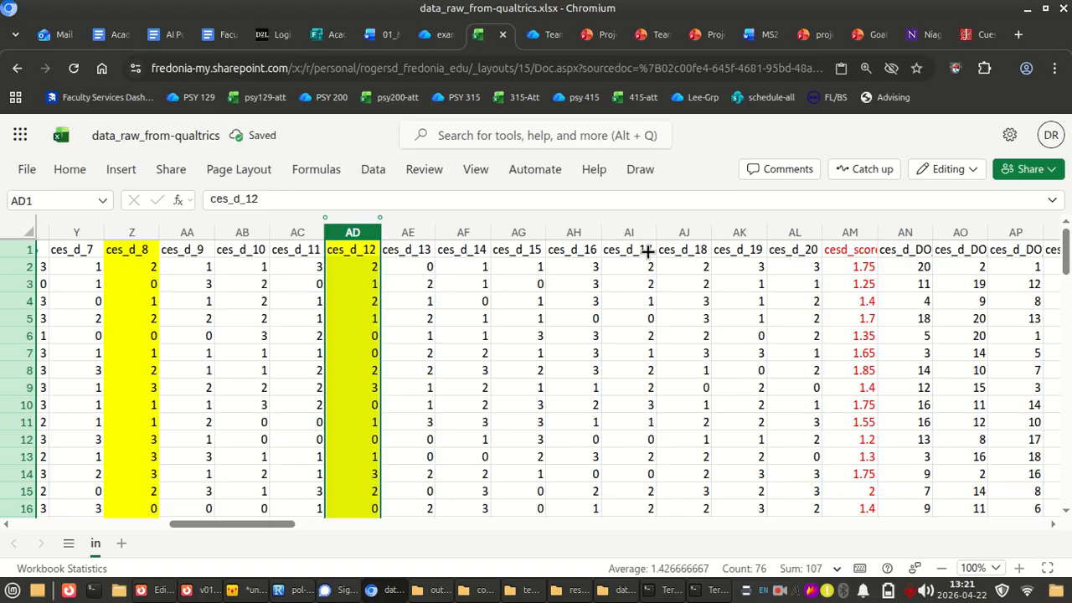
{"action": "left_click", "coordinate": [583, 230]}
{"action": "key", "text": "F4"}
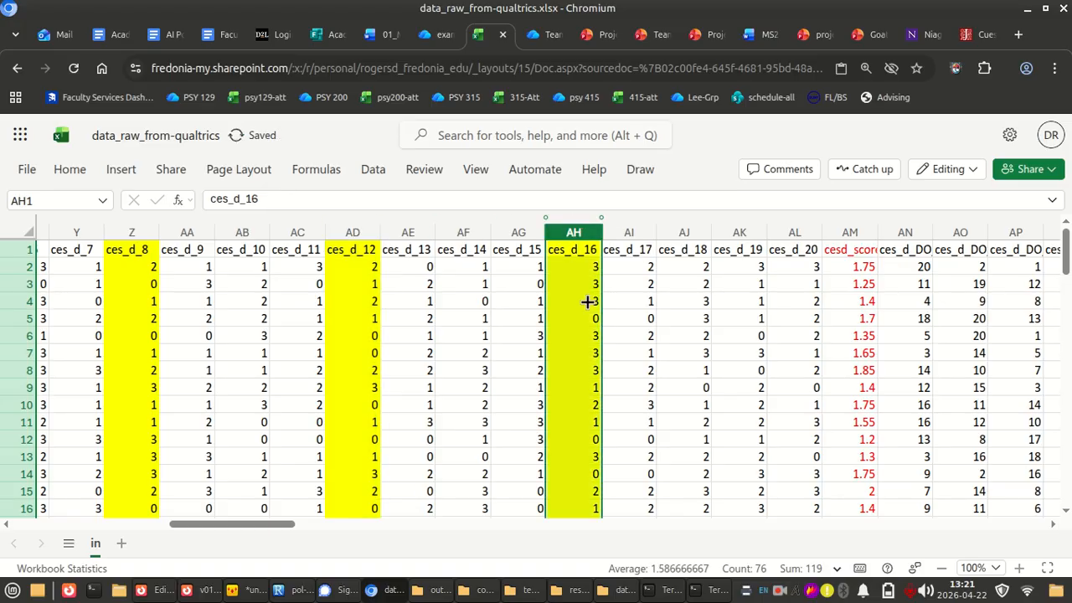
Go back to the ces_d_4 column and select its first response in cell V2
{"action": "scroll", "coordinate": [586, 299], "scroll_direction": "left", "scroll_amount": 5}
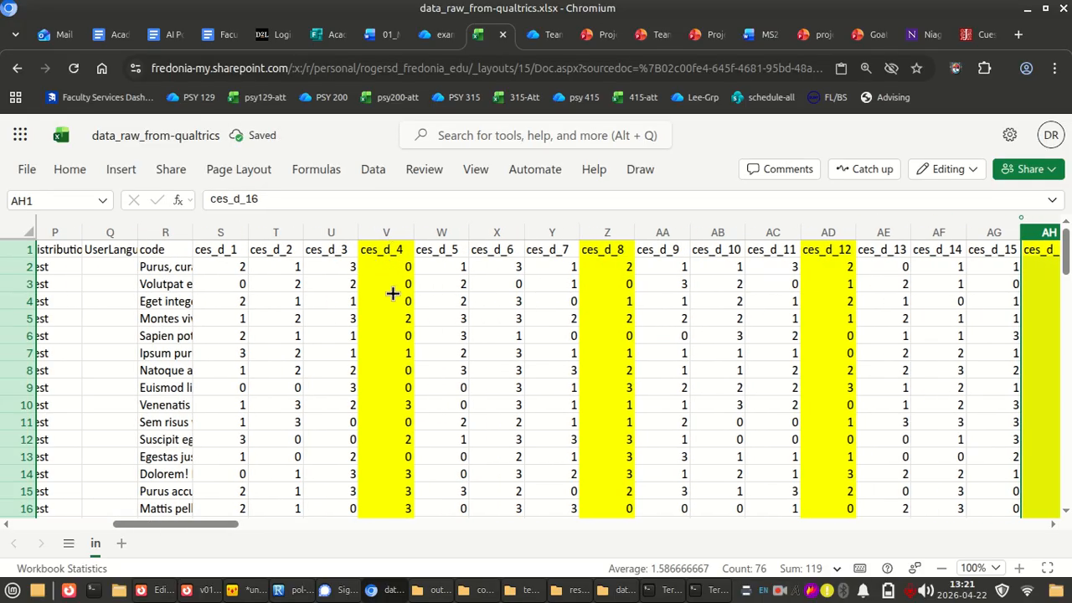
{"action": "left_click", "coordinate": [395, 283]}
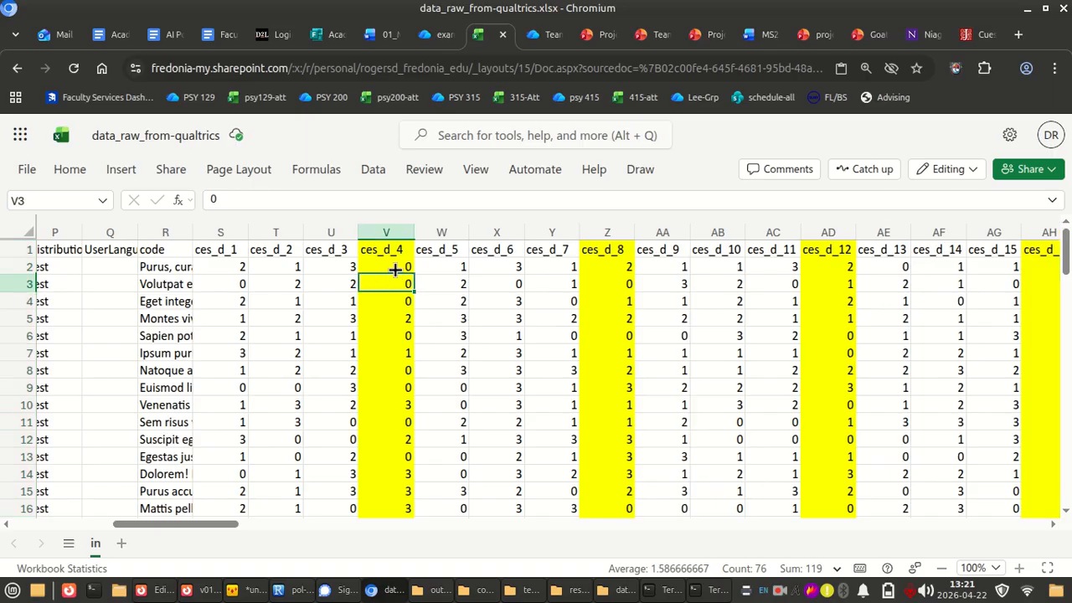
{"action": "left_click", "coordinate": [395, 265]}
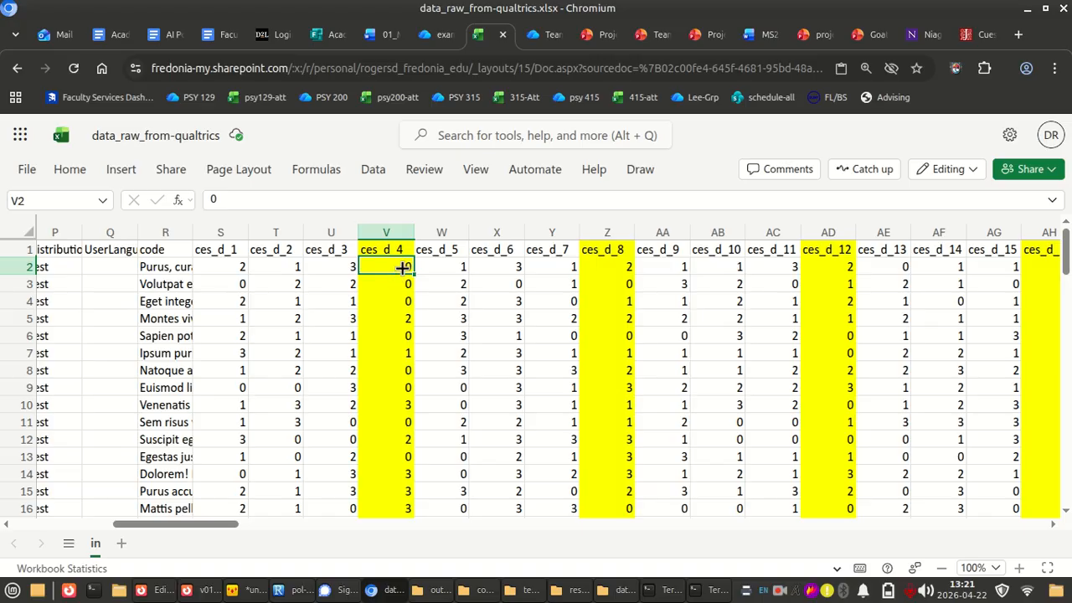
Open reverse-code_unreversing.xlsx from the example-qualtrics-data folder in OneDrive and read its Info sheet
{"action": "left_click", "coordinate": [437, 35]}
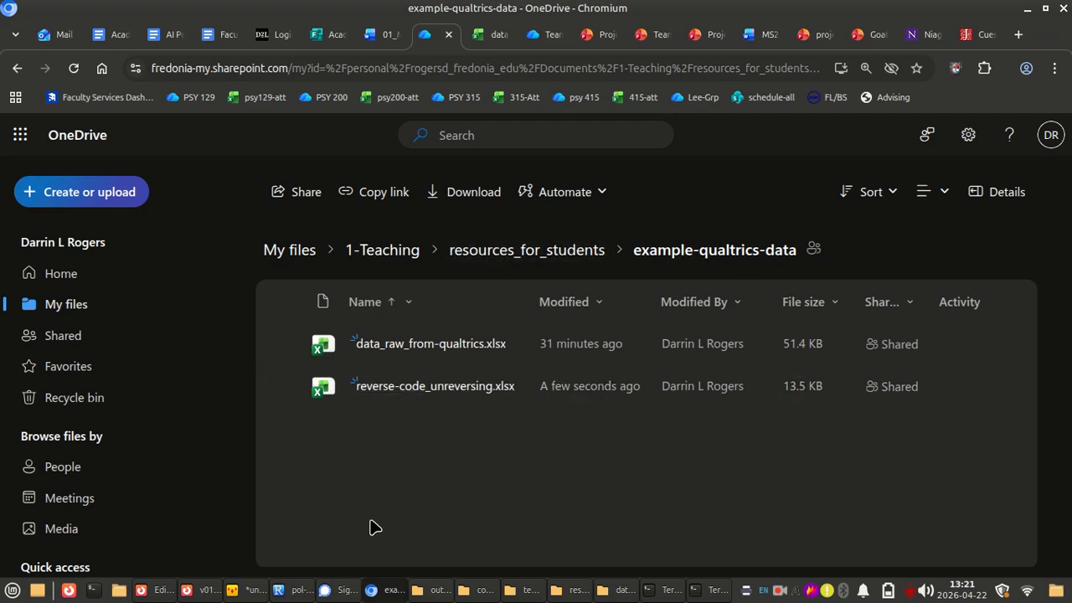
{"action": "left_click", "coordinate": [370, 388]}
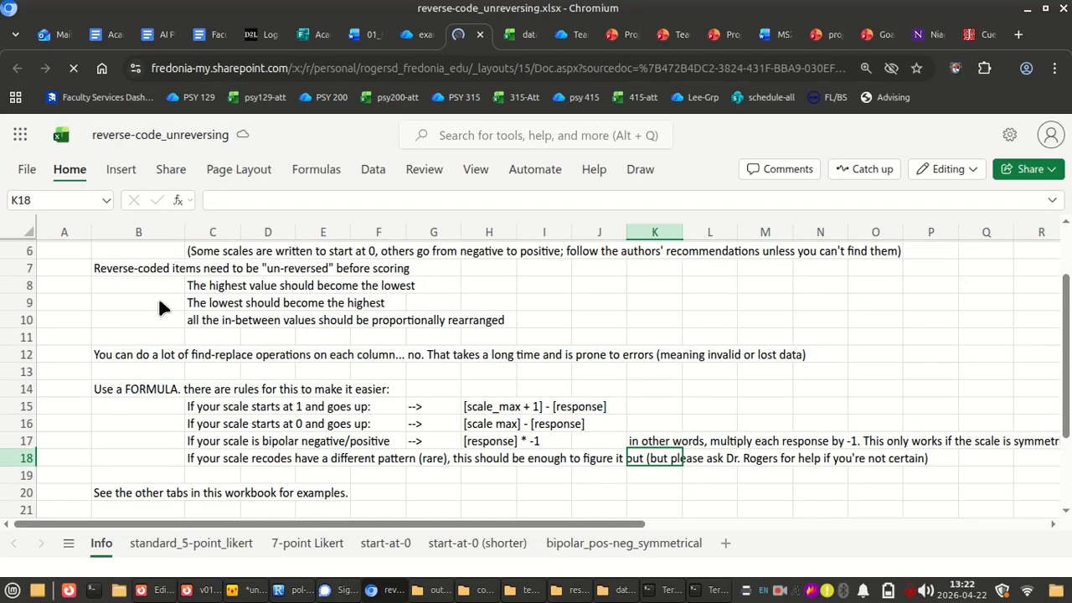
{"action": "scroll", "coordinate": [158, 300], "scroll_direction": "up", "scroll_amount": 4}
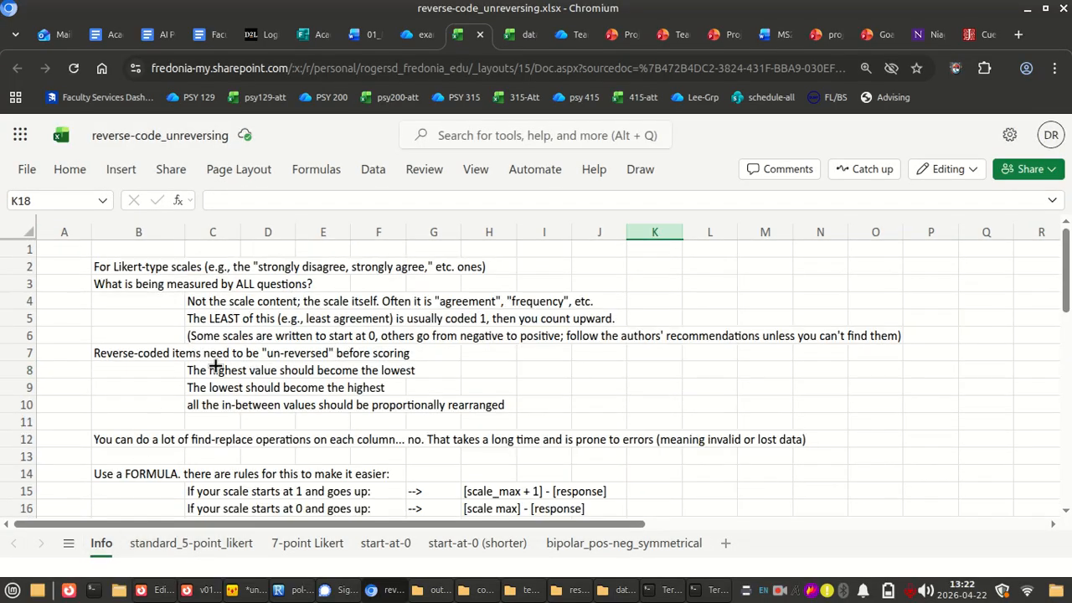
{"action": "left_click", "coordinate": [180, 387]}
Look through the example sheets standard_5-point_likert, 7-point Likert and start-at-0
{"action": "left_click", "coordinate": [224, 544]}
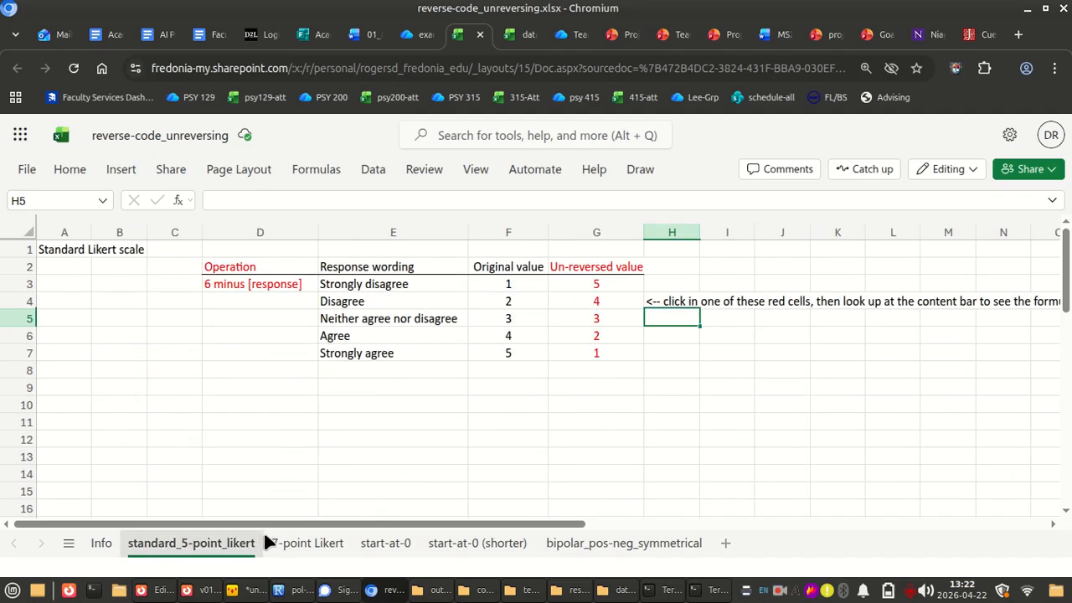
{"action": "left_click", "coordinate": [285, 545]}
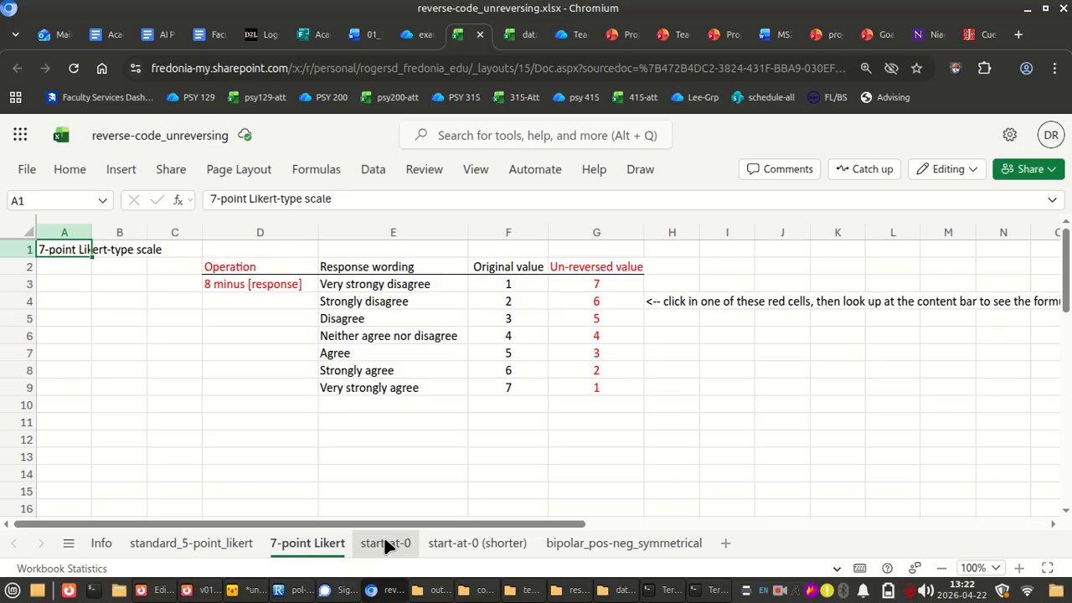
{"action": "left_click", "coordinate": [385, 543]}
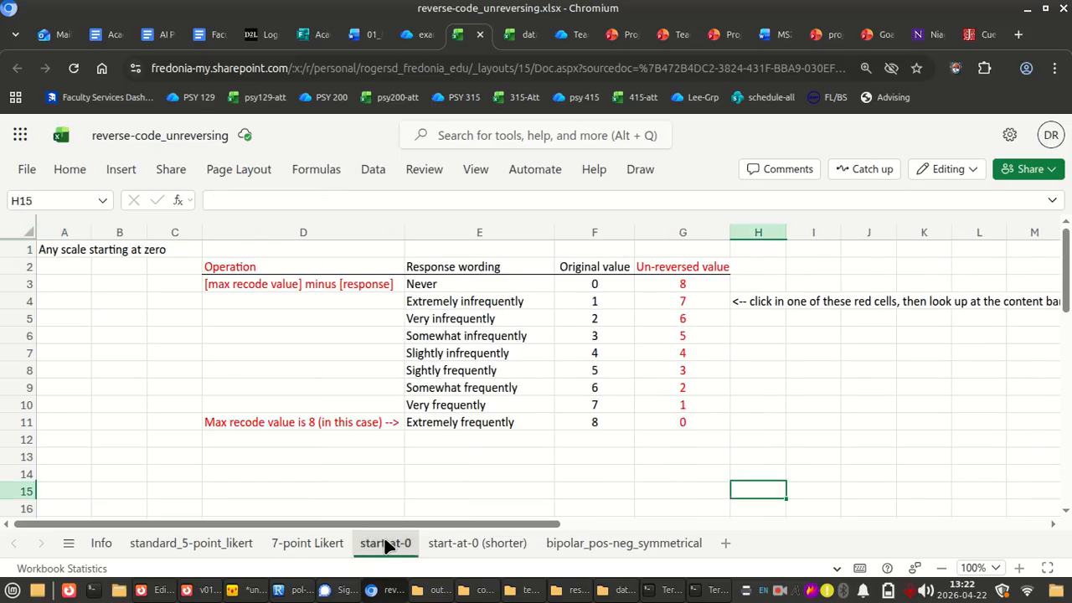
Return to the Info sheet and examine the un-reversing formula rules for scales starting at 1 and at 0
{"action": "left_click", "coordinate": [101, 543]}
{"action": "scroll", "coordinate": [130, 417], "scroll_direction": "down", "scroll_amount": 2}
{"action": "scroll", "coordinate": [131, 417], "scroll_direction": "up", "scroll_amount": 2}
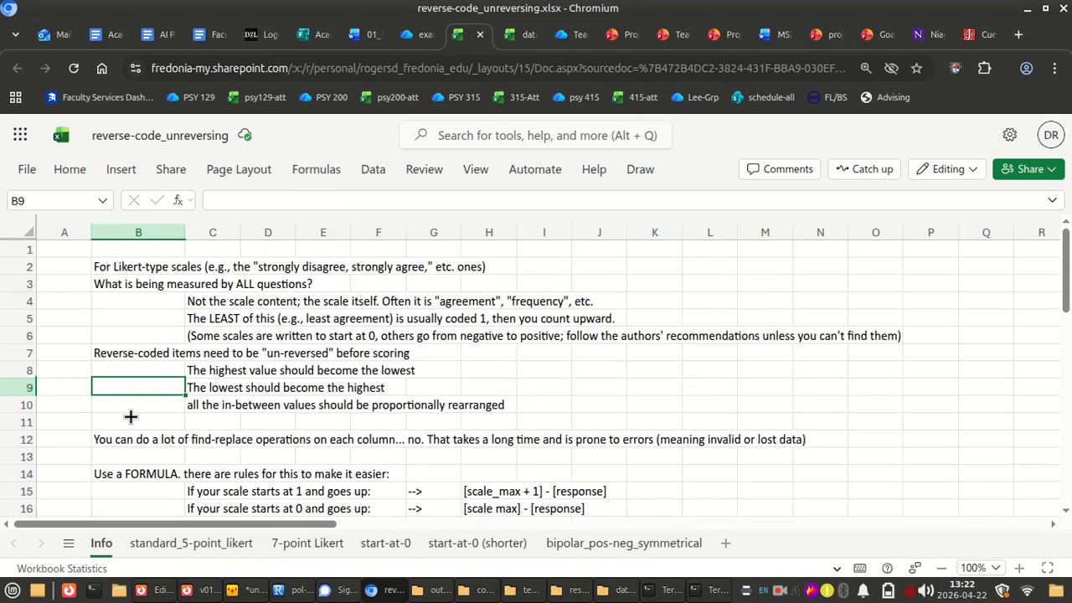
{"action": "scroll", "coordinate": [177, 400], "scroll_direction": "down", "scroll_amount": 3}
{"action": "scroll", "coordinate": [177, 399], "scroll_direction": "up", "scroll_amount": 3}
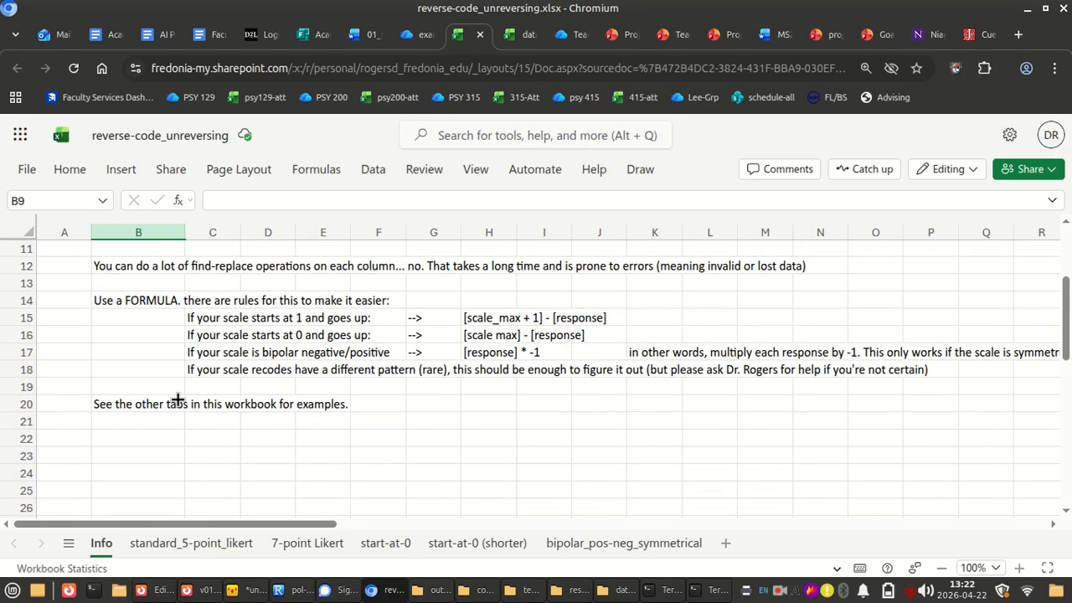
{"action": "left_click", "coordinate": [239, 303]}
{"action": "left_click", "coordinate": [236, 324]}
{"action": "left_click", "coordinate": [232, 338]}
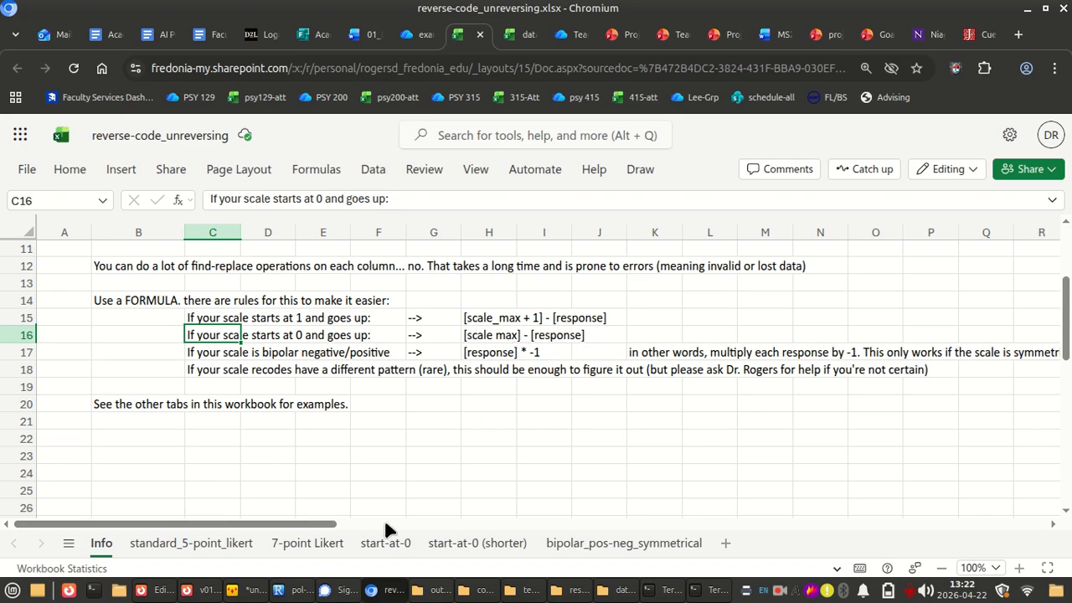
Open the start-at-0 example sheet and examine the un-reversing formulas in its Un-reversed value column
{"action": "left_click", "coordinate": [388, 540]}
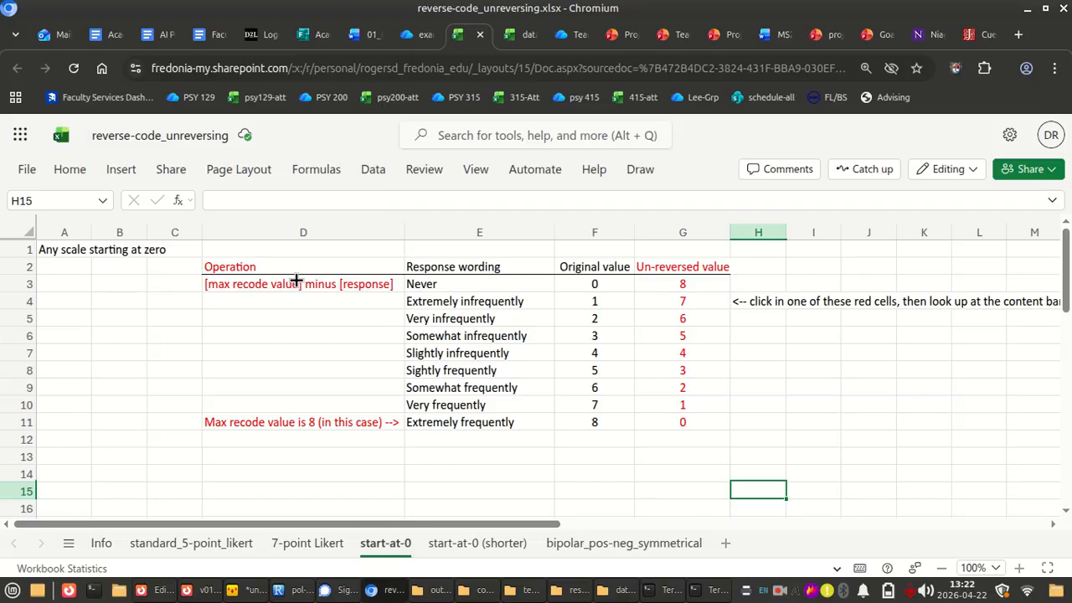
{"action": "left_click", "coordinate": [261, 283]}
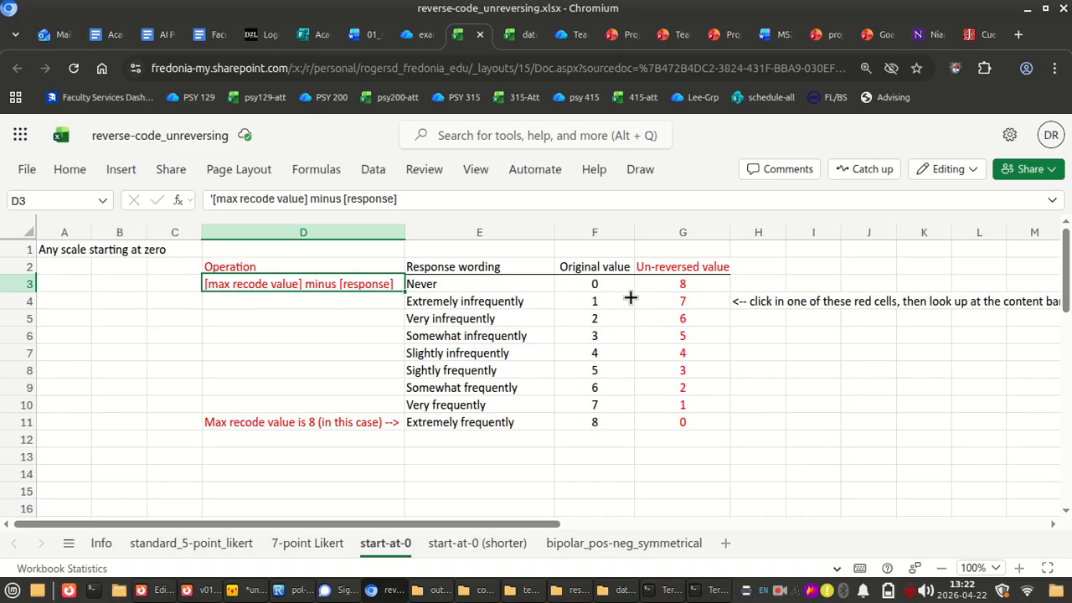
{"action": "left_click", "coordinate": [686, 286]}
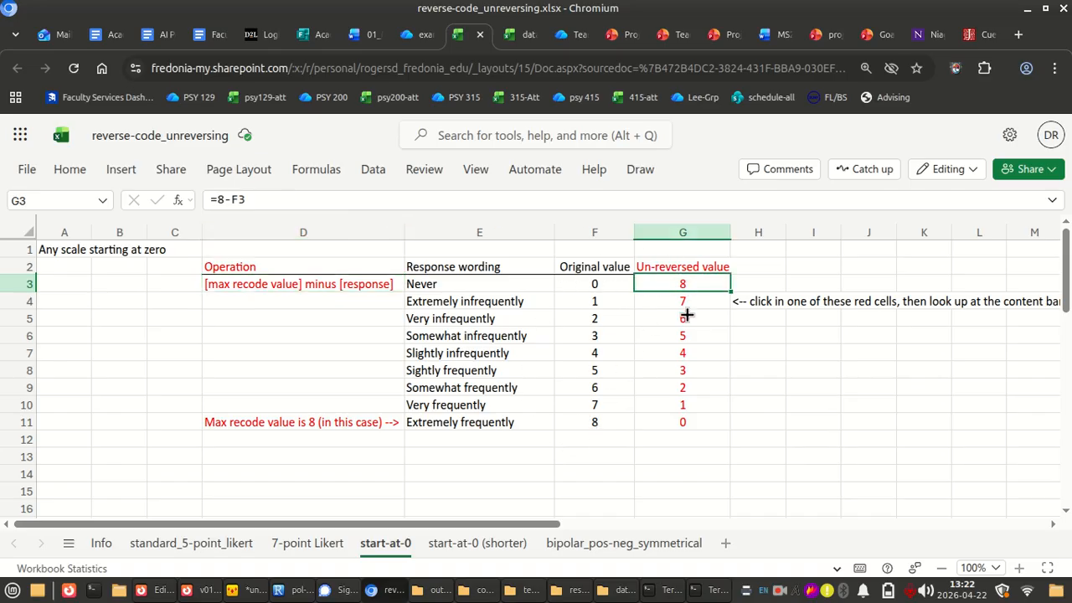
{"action": "left_click", "coordinate": [685, 317]}
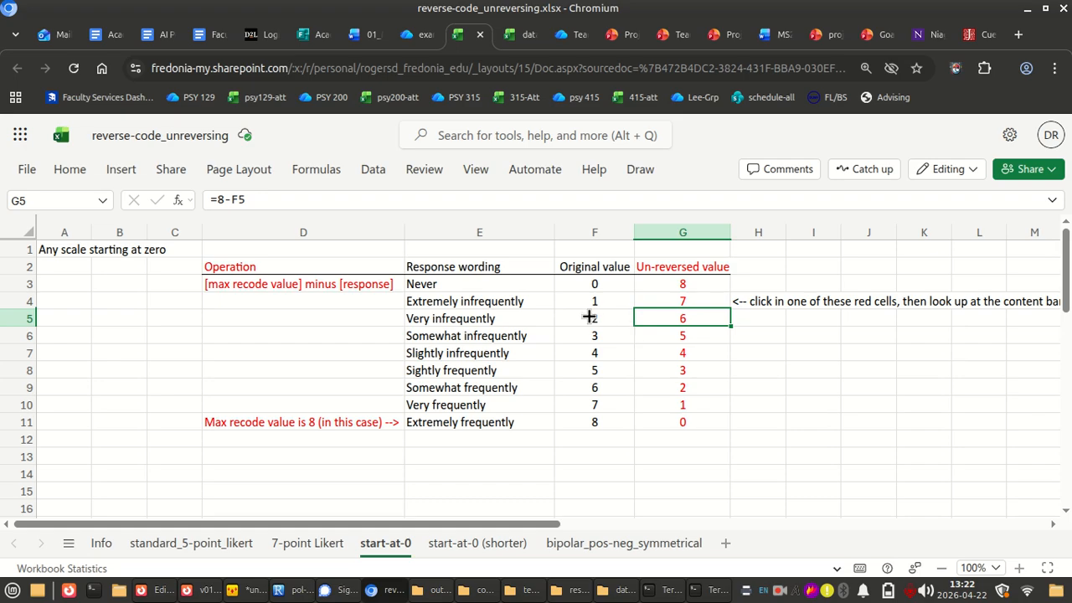
{"action": "left_click", "coordinate": [757, 352]}
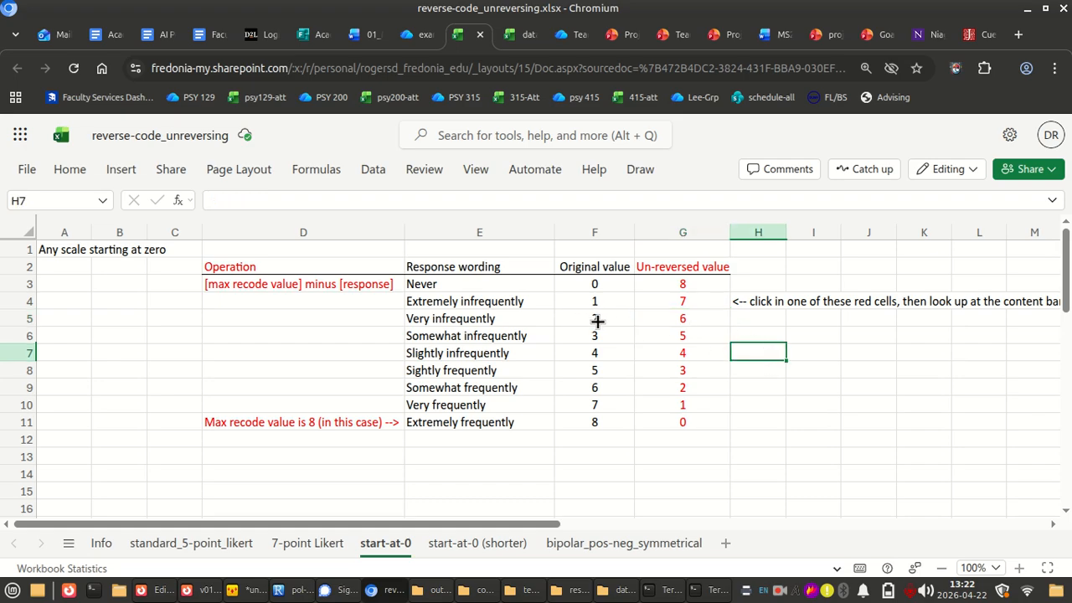
{"action": "left_click", "coordinate": [643, 298]}
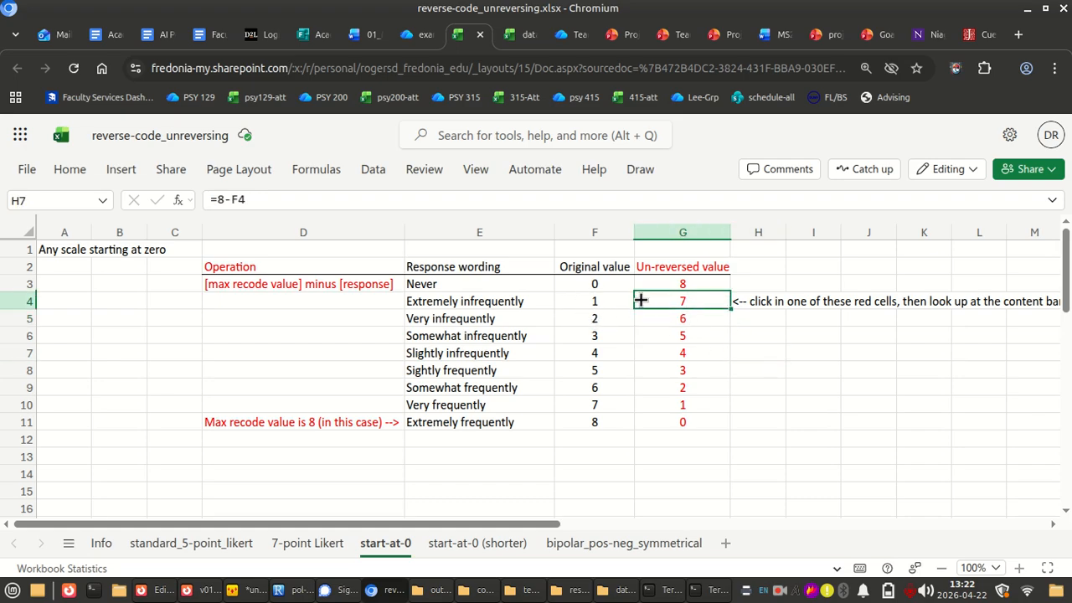
{"action": "left_click", "coordinate": [584, 283]}
{"action": "left_click", "coordinate": [678, 288]}
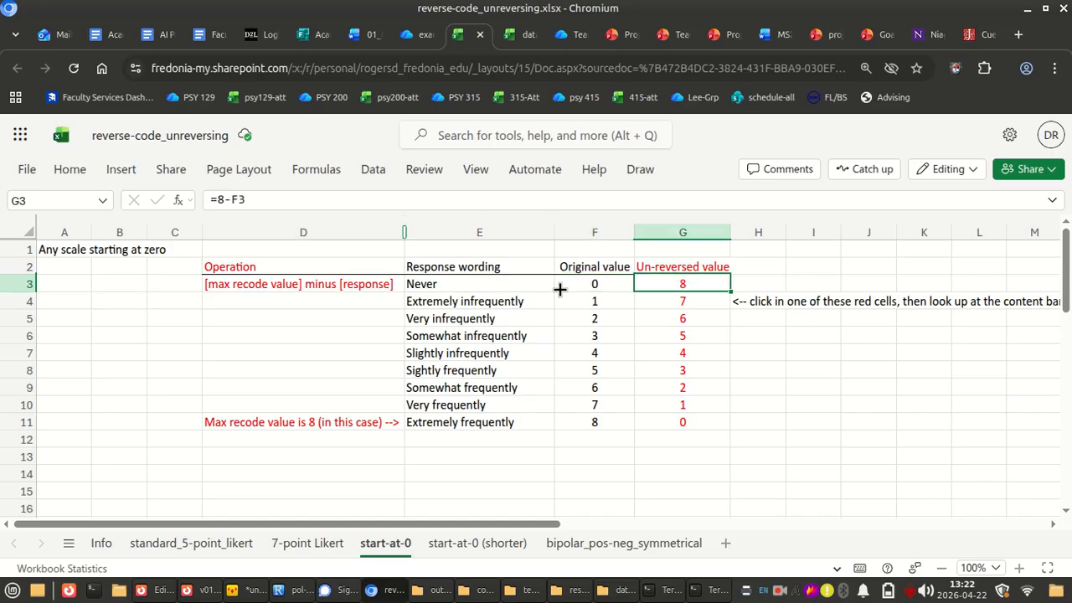
{"action": "left_click", "coordinate": [676, 366]}
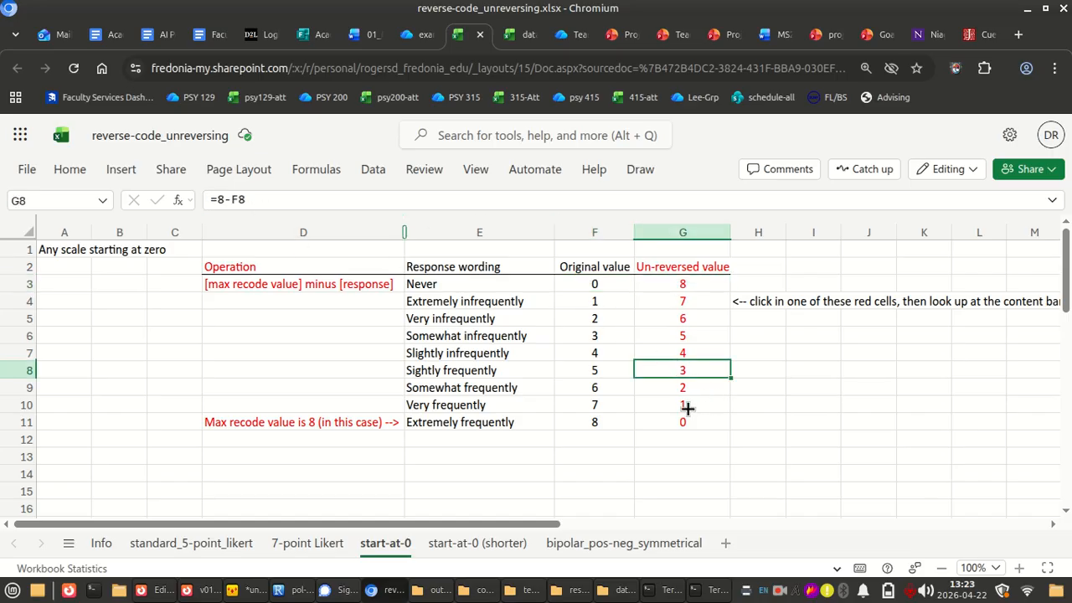
{"action": "left_click", "coordinate": [687, 408]}
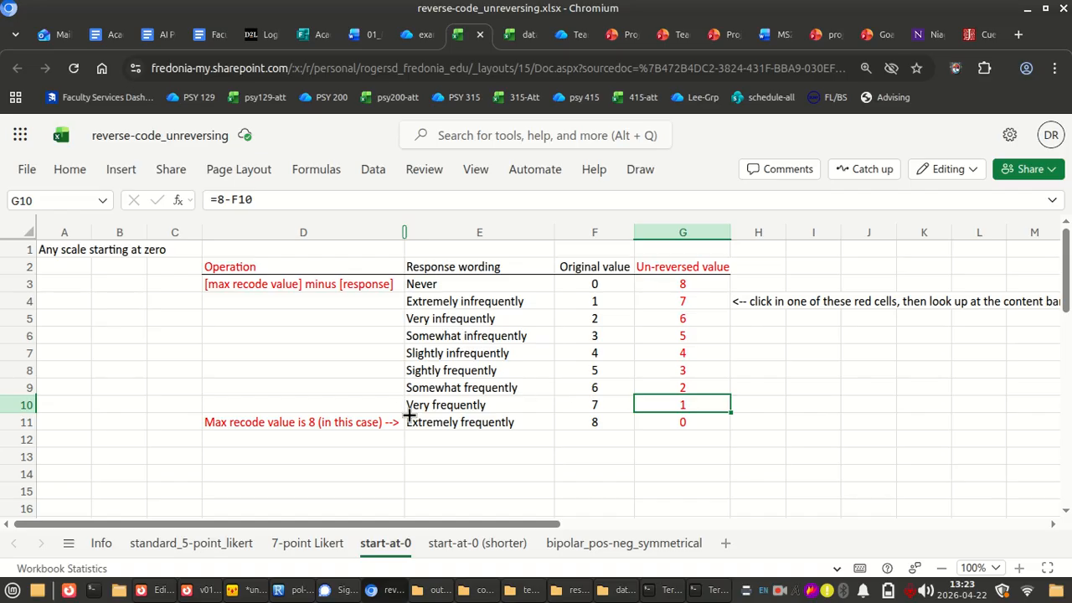
{"action": "left_click", "coordinate": [473, 335]}
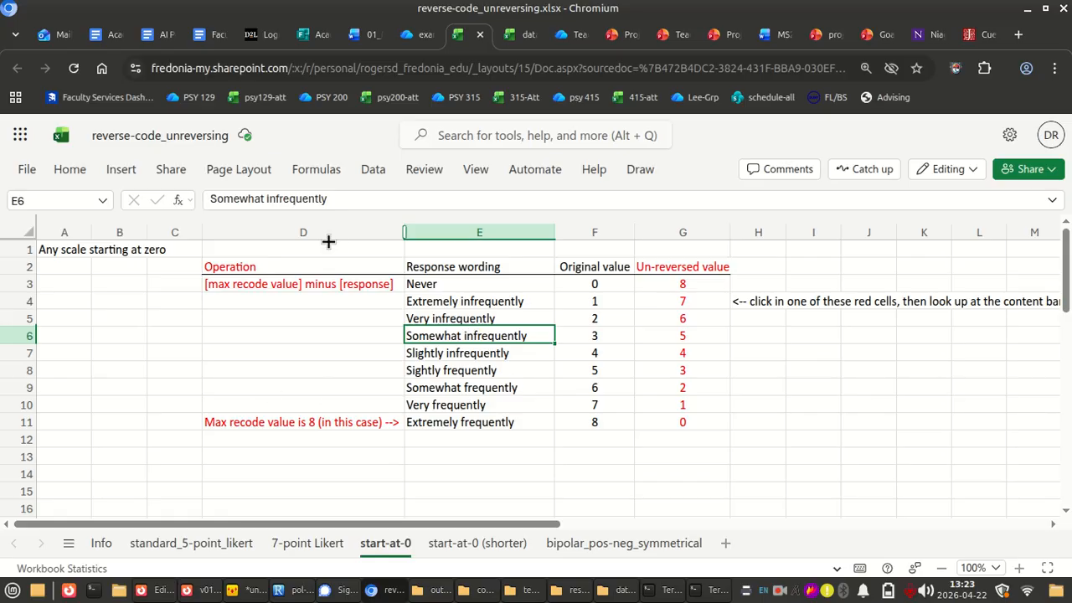
Switch to the data_raw_from-qualtrics workbook and insert a blank column between ces_d_4 and ces_d_5
{"action": "key", "text": "alt+Tab"}
{"action": "key", "text": "alt+Tab"}
{"action": "left_click", "coordinate": [517, 34]}
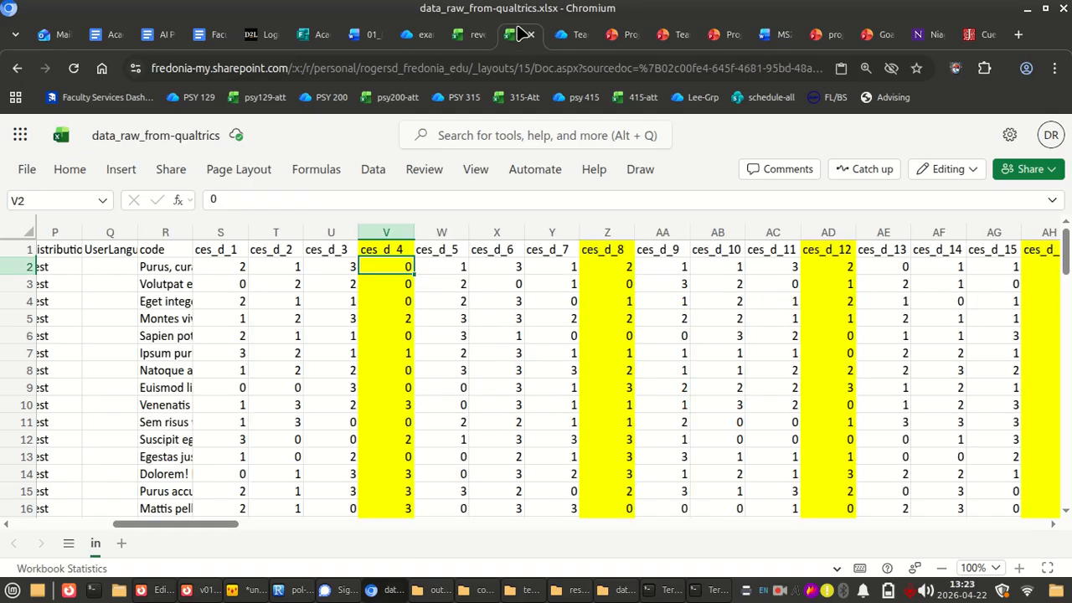
{"action": "right_click", "coordinate": [425, 232]}
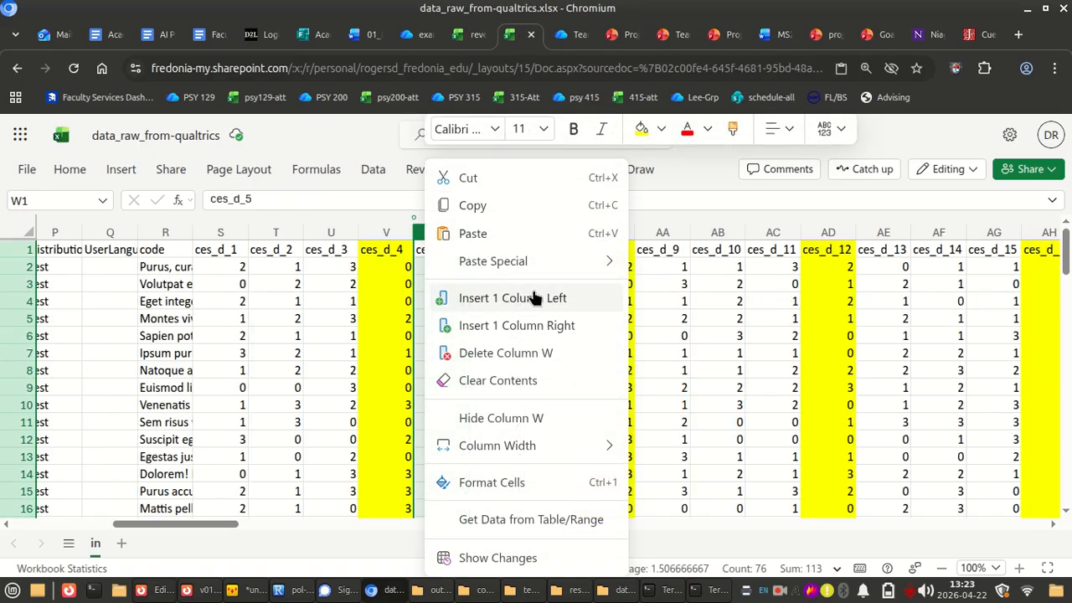
{"action": "left_click", "coordinate": [533, 289]}
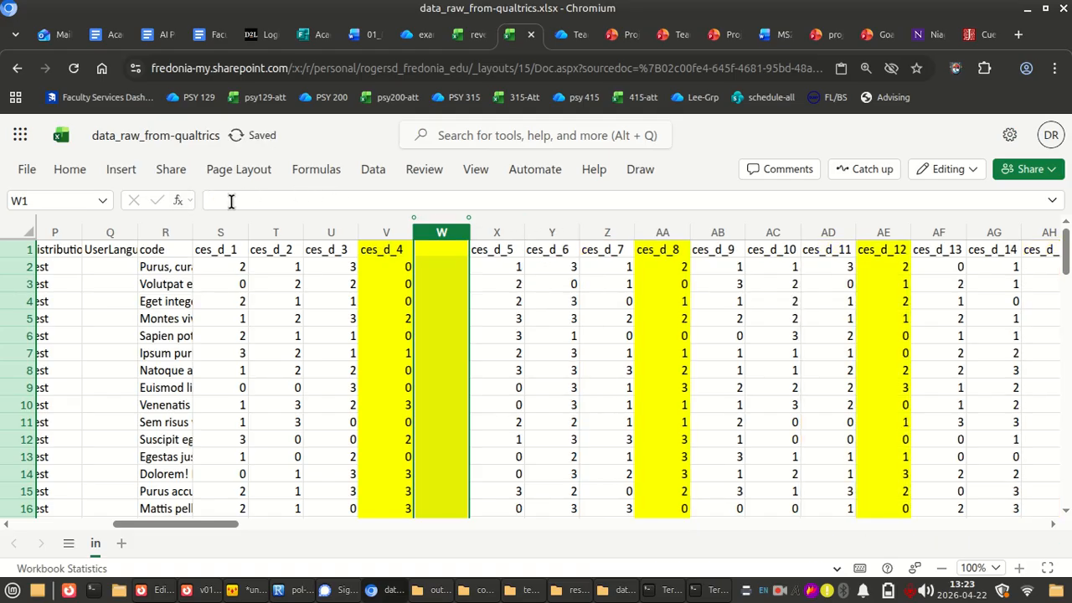
Remove the yellow fill from new column W, set its font colour to red, and enter the header cesd_4_r
{"action": "left_click", "coordinate": [71, 169]}
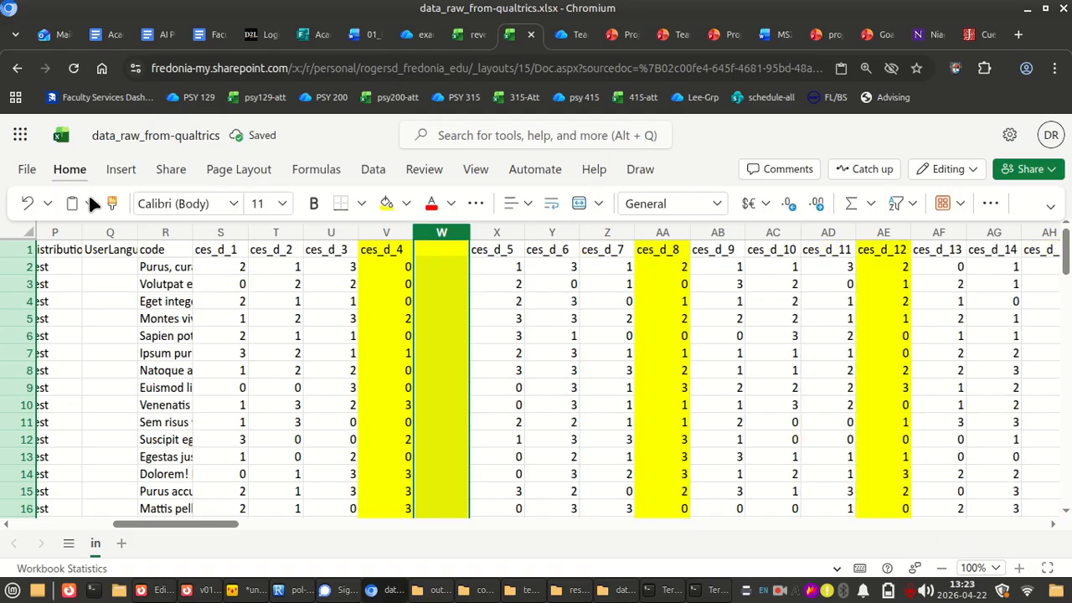
{"action": "left_click", "coordinate": [406, 204]}
{"action": "left_click", "coordinate": [390, 268]}
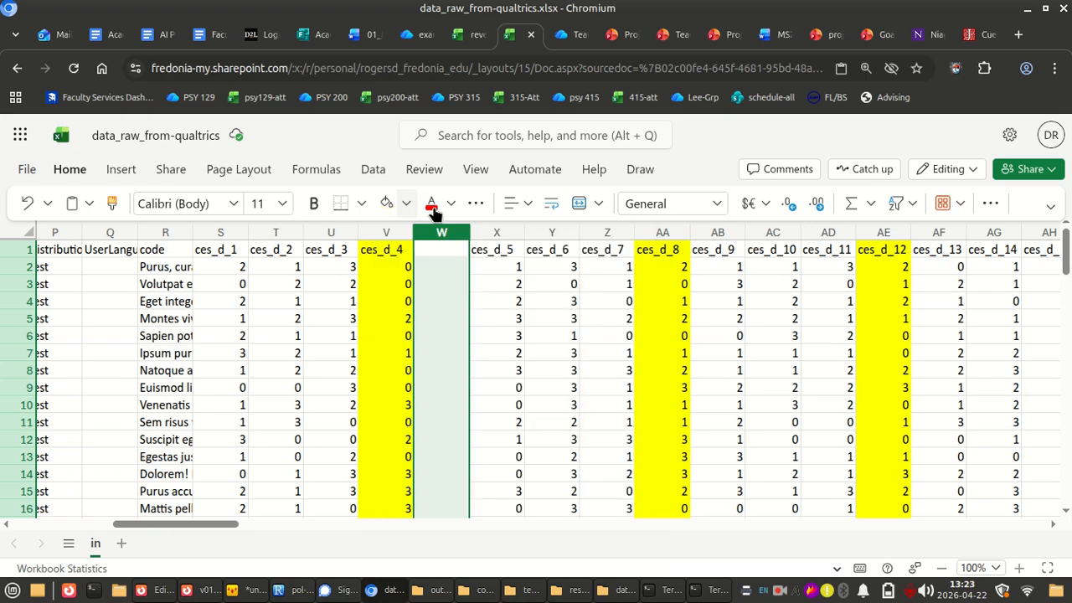
{"action": "left_click", "coordinate": [448, 250]}
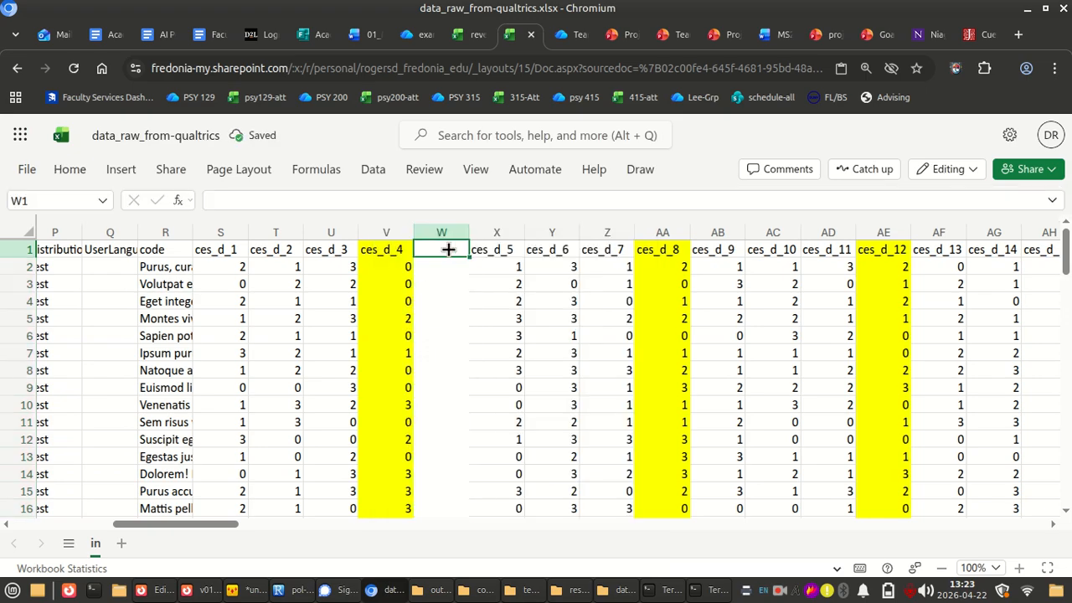
{"action": "type", "text": "cesd_"}
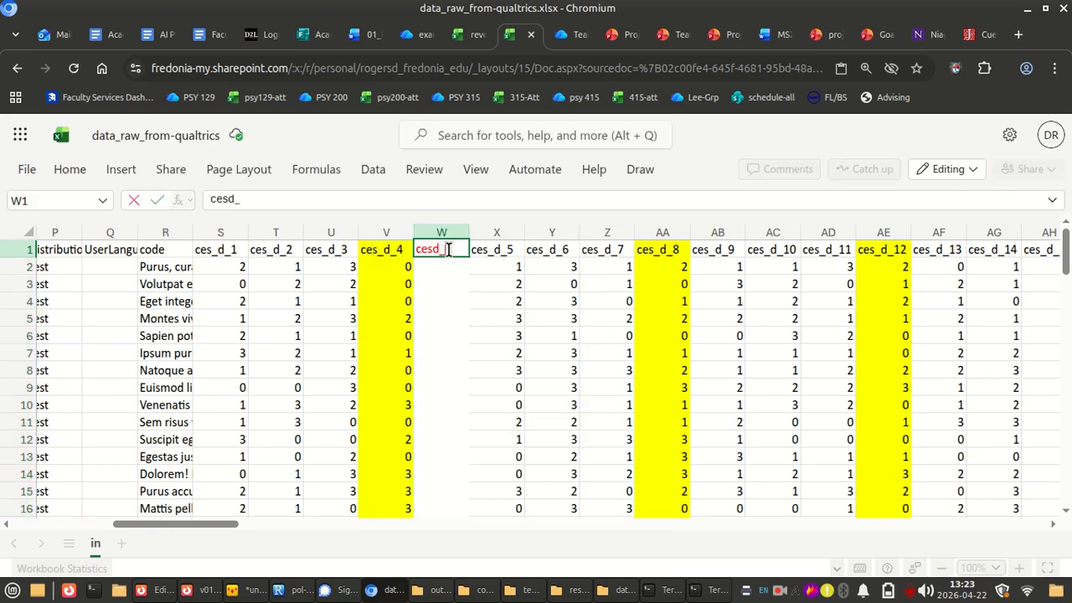
{"action": "type", "text": "4_4r"}
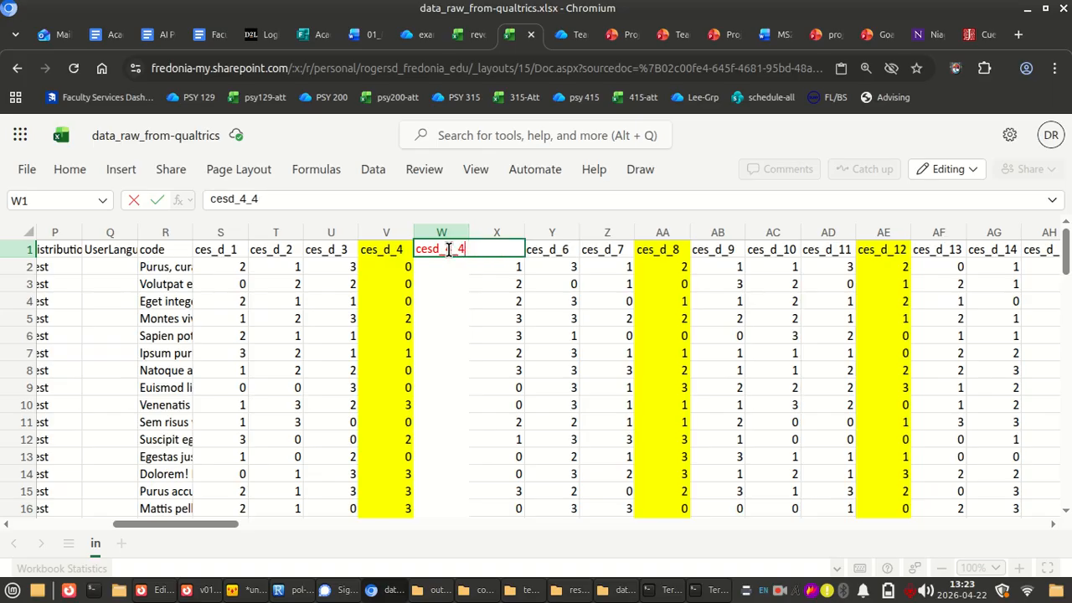
{"action": "key", "text": "Return"}
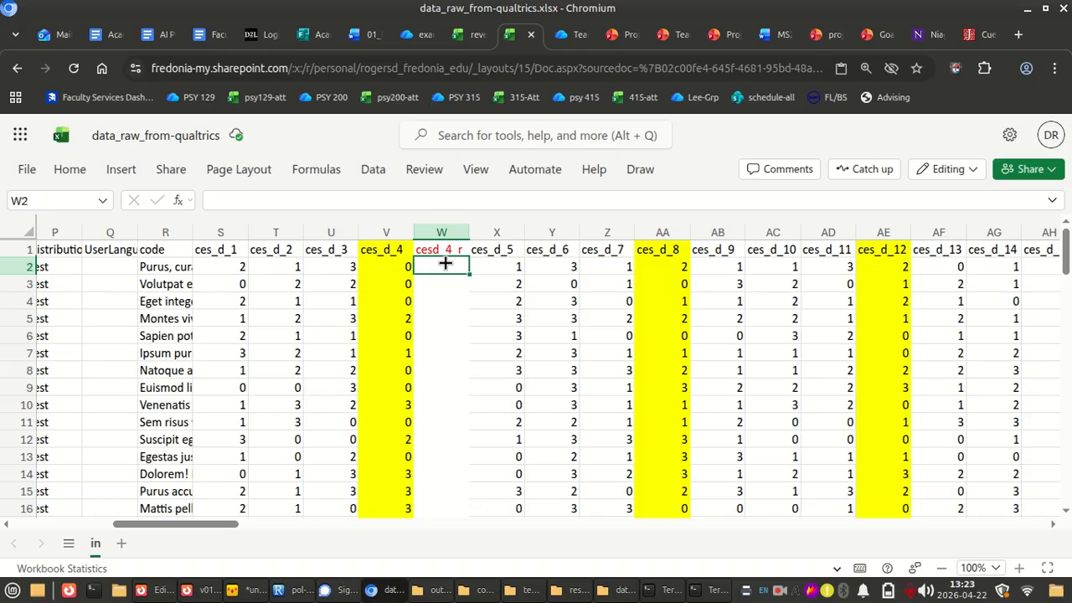
Enter the un-reversing formula =4-V2 in cell W2 for the first ces_d_4 response
{"action": "type", "text": "=4-"}
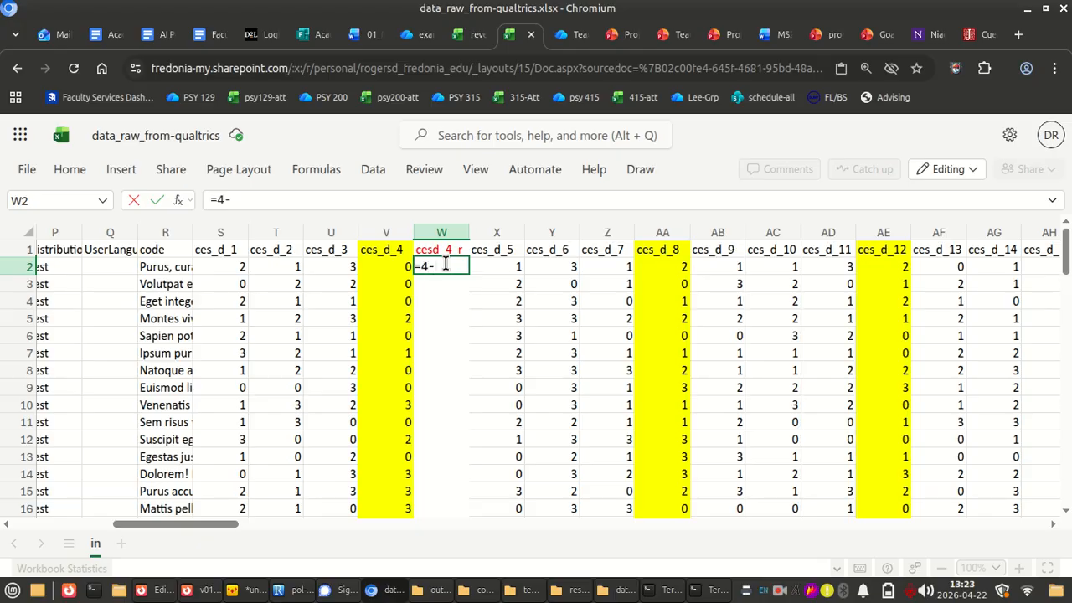
{"action": "left_click", "coordinate": [391, 267]}
{"action": "key", "text": "ctrl+Return"}
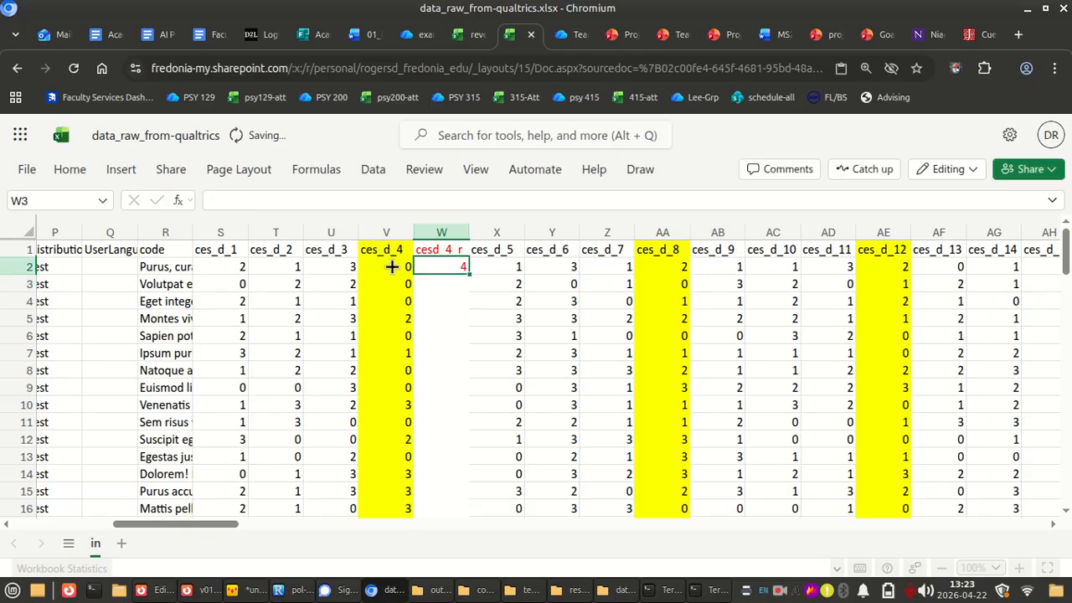
{"action": "left_click", "coordinate": [391, 267]}
{"action": "key", "text": "Escape"}
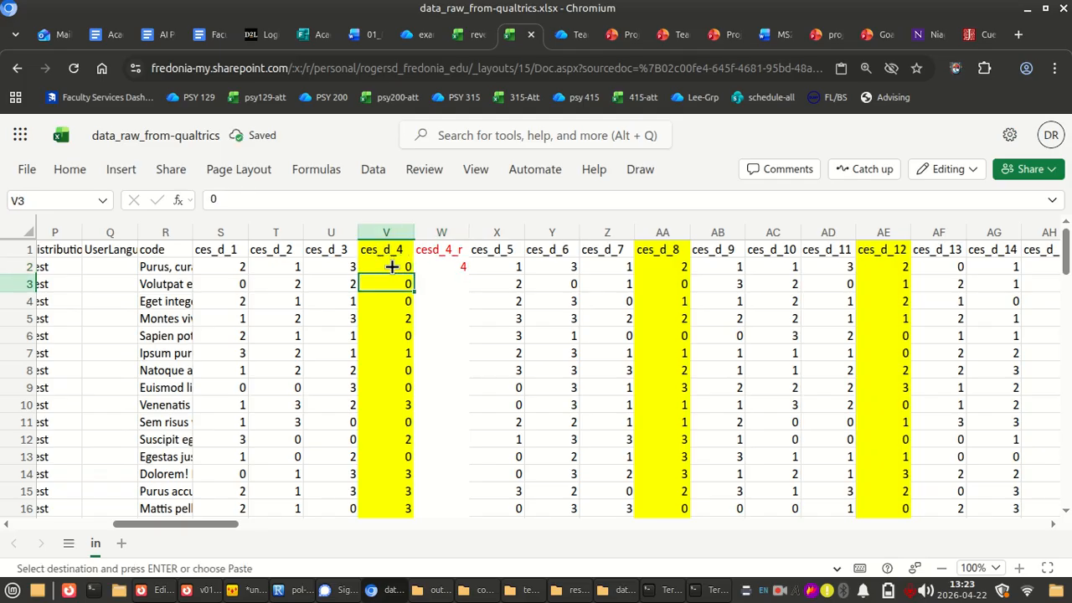
Copy the formula from W2 into W3:W76 to fill the cesd_4_r column for all remaining respondents
{"action": "key", "text": "Up"}
{"action": "key", "text": "Right"}
{"action": "key", "text": "ctrl+c"}
{"action": "key", "text": "Down"}
{"action": "key", "text": "shift+Page_Down"}
{"action": "key", "text": "shift+Page_Down"}
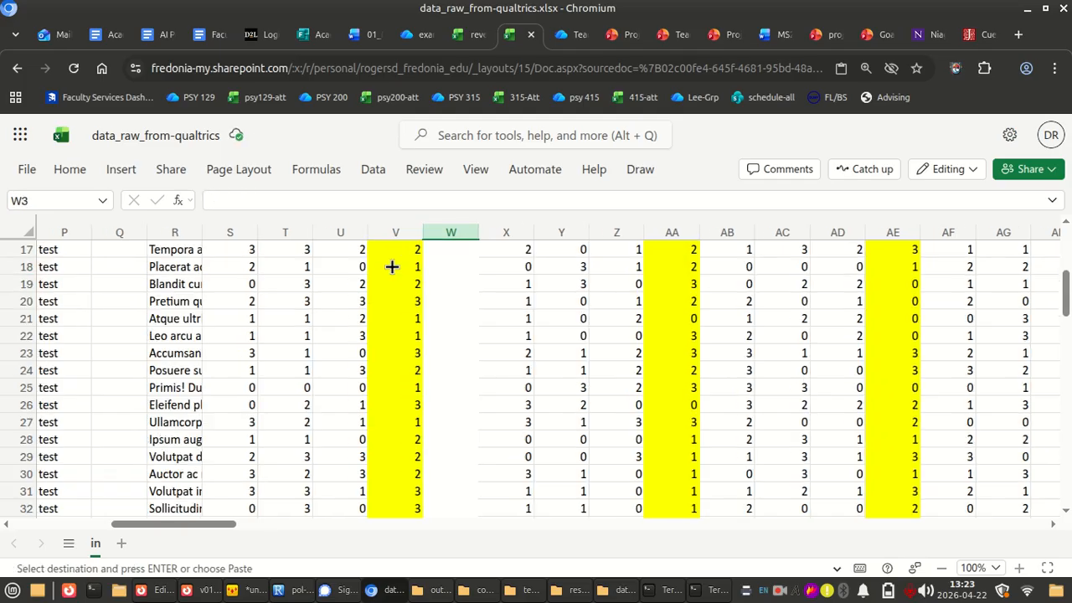
{"action": "key", "text": "shift+Page_Down"}
{"action": "key", "text": "shift+Page_Down"}
{"action": "key", "text": "shift+Down"}
{"action": "key", "text": "shift+Down"}
{"action": "key", "text": "shift+Down"}
{"action": "key", "text": "shift+Down"}
{"action": "key", "text": "shift+Down"}
{"action": "key", "text": "shift+Down"}
{"action": "key", "text": "shift+Down"}
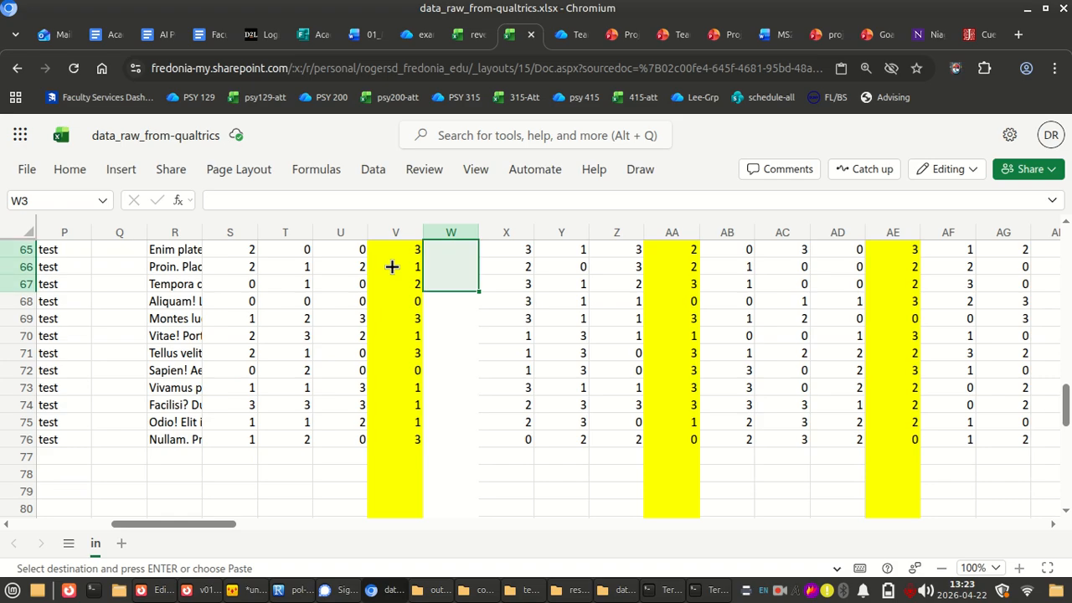
{"action": "key", "text": "shift+Down"}
{"action": "key", "text": "shift+Down"}
{"action": "key", "text": "shift+Down"}
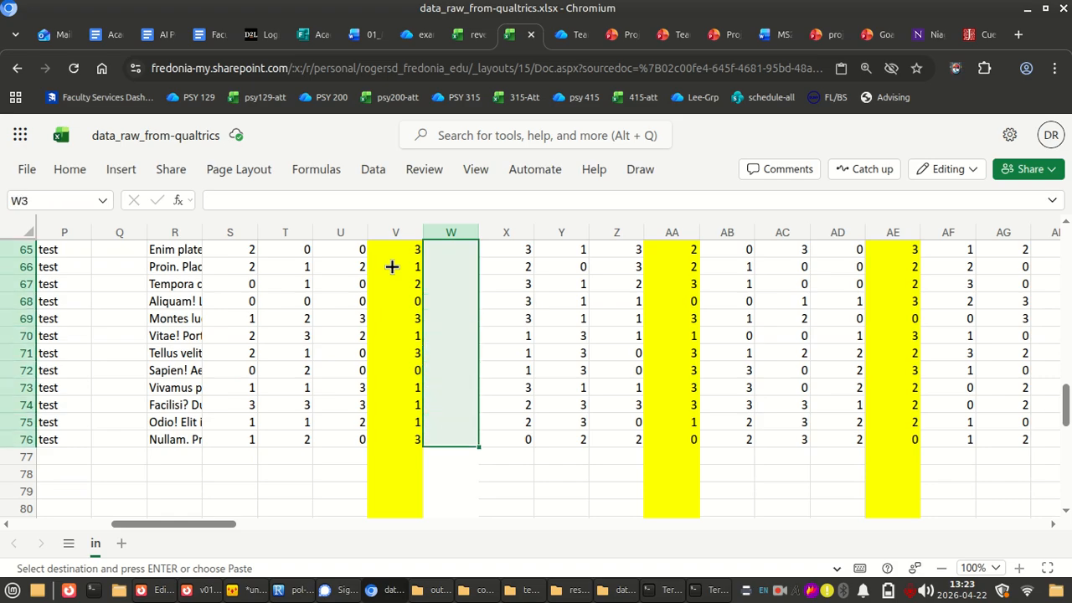
{"action": "key", "text": "ctrl+v"}
{"action": "scroll", "coordinate": [483, 419], "scroll_direction": "up", "scroll_amount": 20}
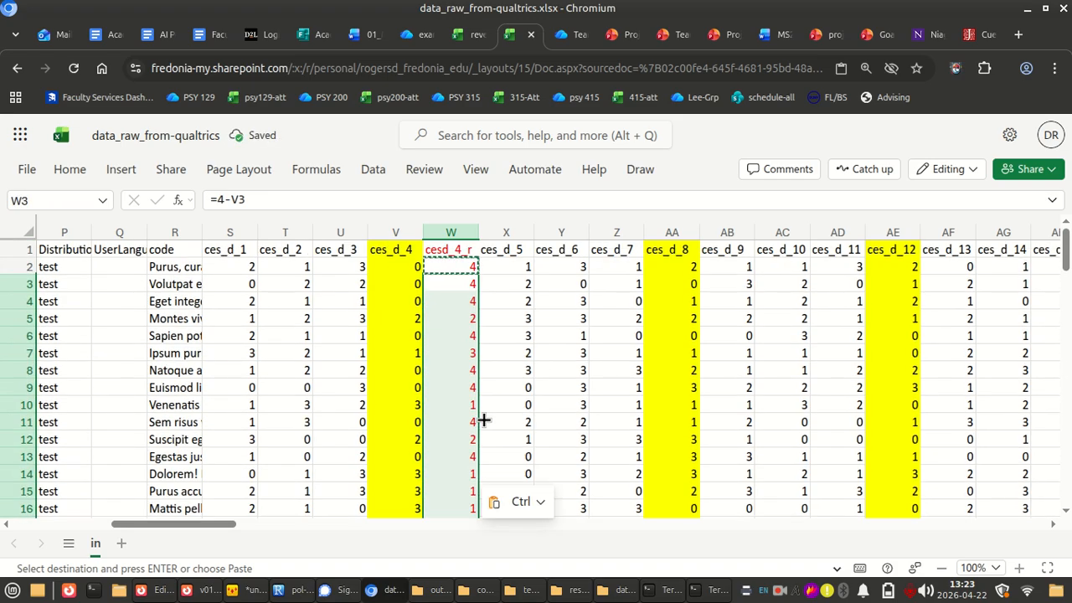
{"action": "key", "text": "Escape"}
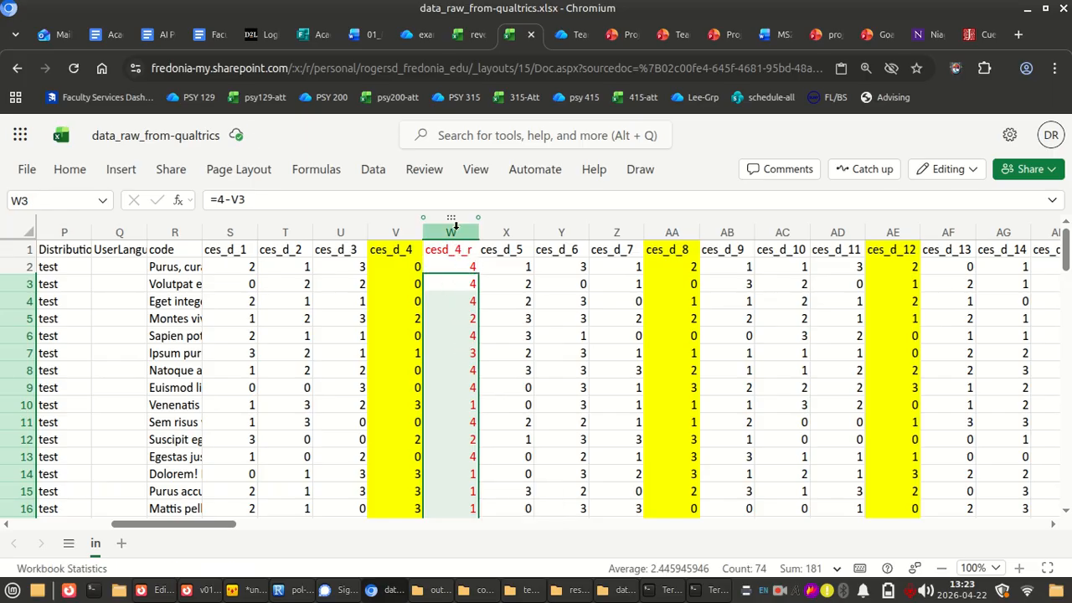
Insert a blank column directly after each of the reverse-coded items ces_d_8, ces_d_12 and ces_d_16
{"action": "left_click", "coordinate": [454, 225]}
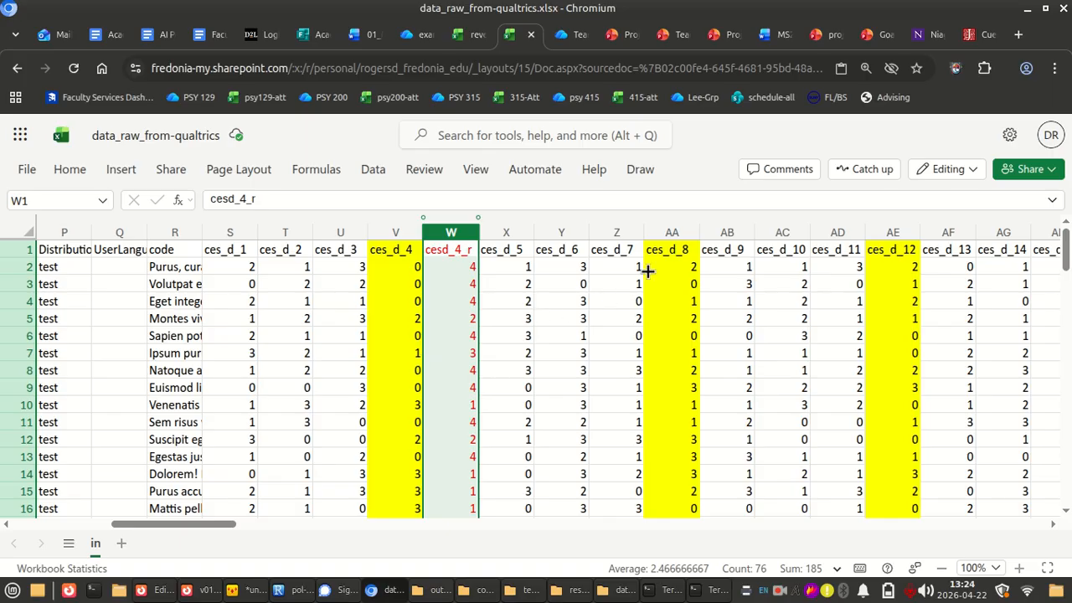
{"action": "scroll", "coordinate": [624, 322], "scroll_direction": "right", "scroll_amount": 4}
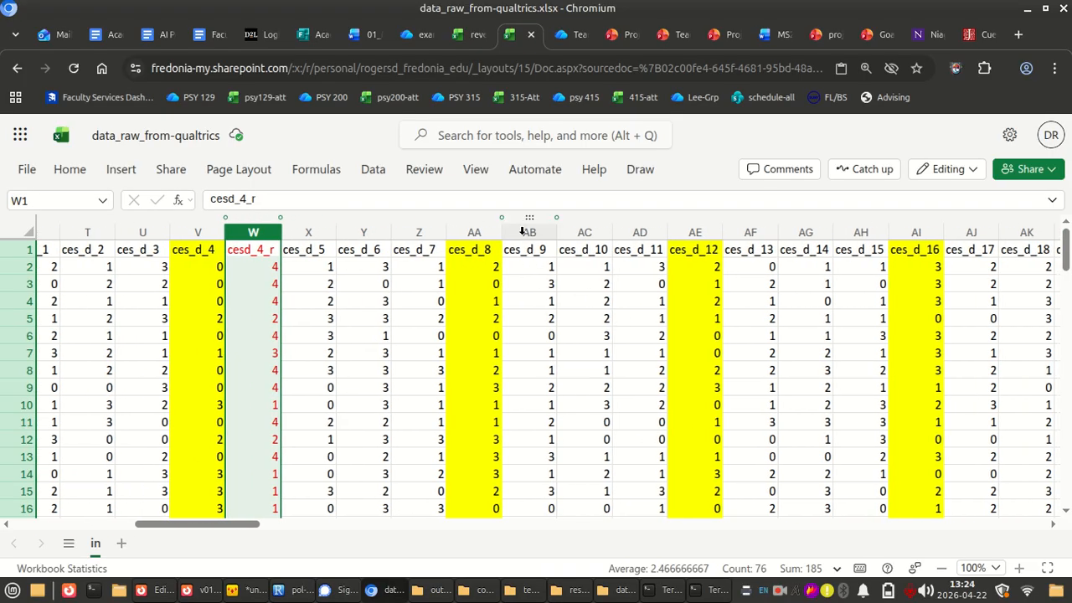
{"action": "right_click", "coordinate": [522, 238]}
{"action": "left_click", "coordinate": [627, 293]}
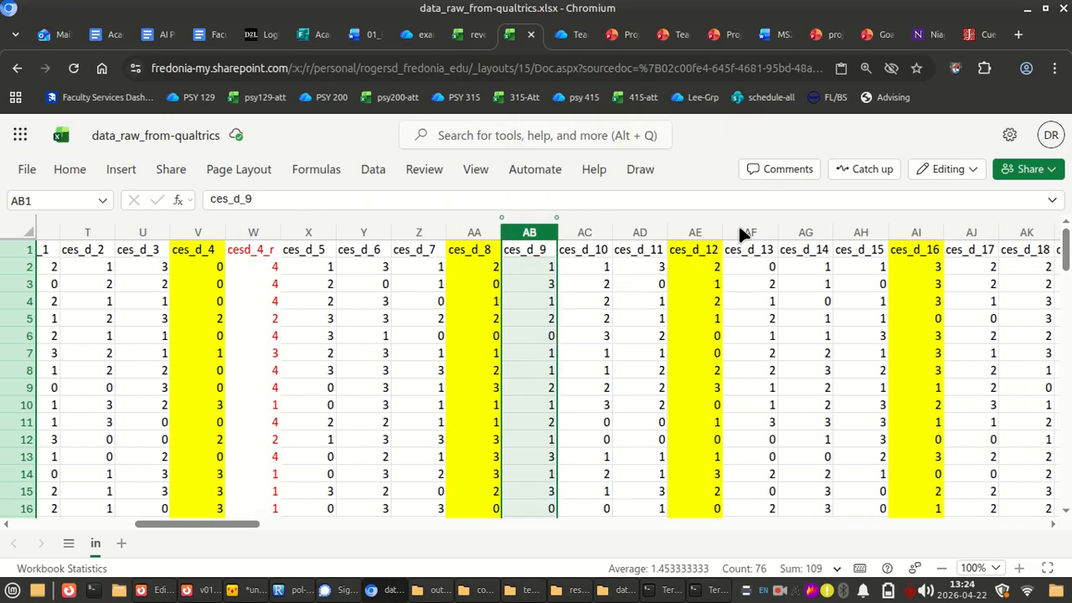
{"action": "right_click", "coordinate": [799, 233]}
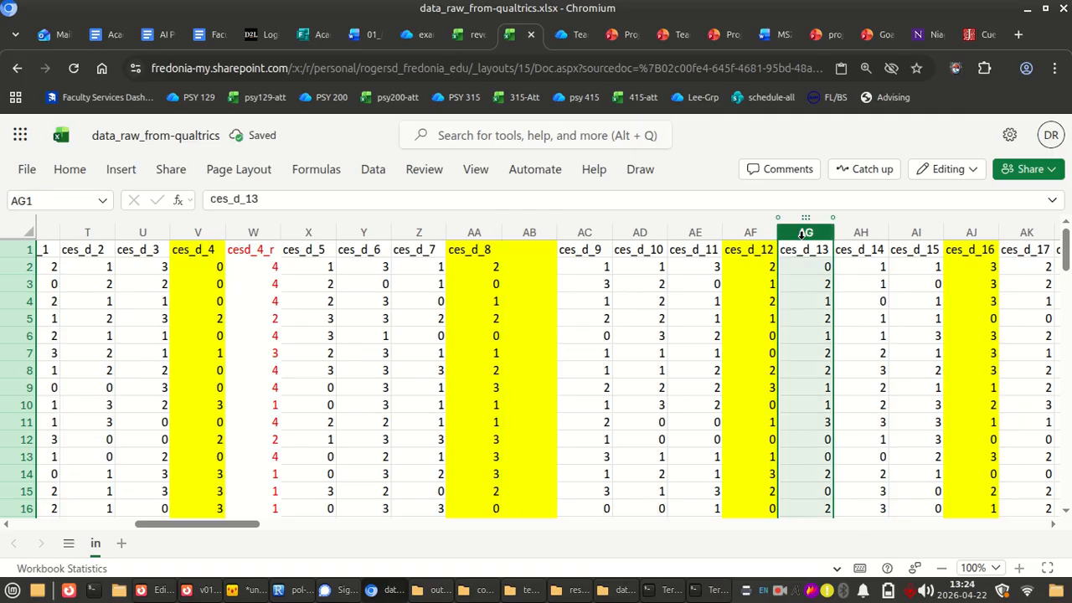
{"action": "left_click", "coordinate": [848, 302]}
{"action": "scroll", "coordinate": [847, 303], "scroll_direction": "right", "scroll_amount": 10}
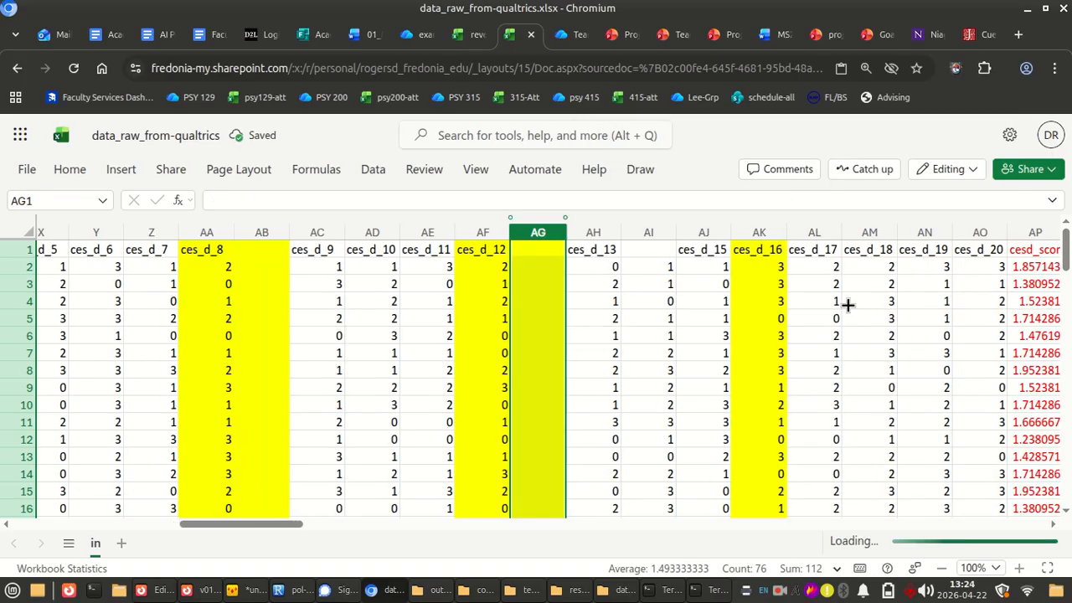
{"action": "right_click", "coordinate": [552, 234]}
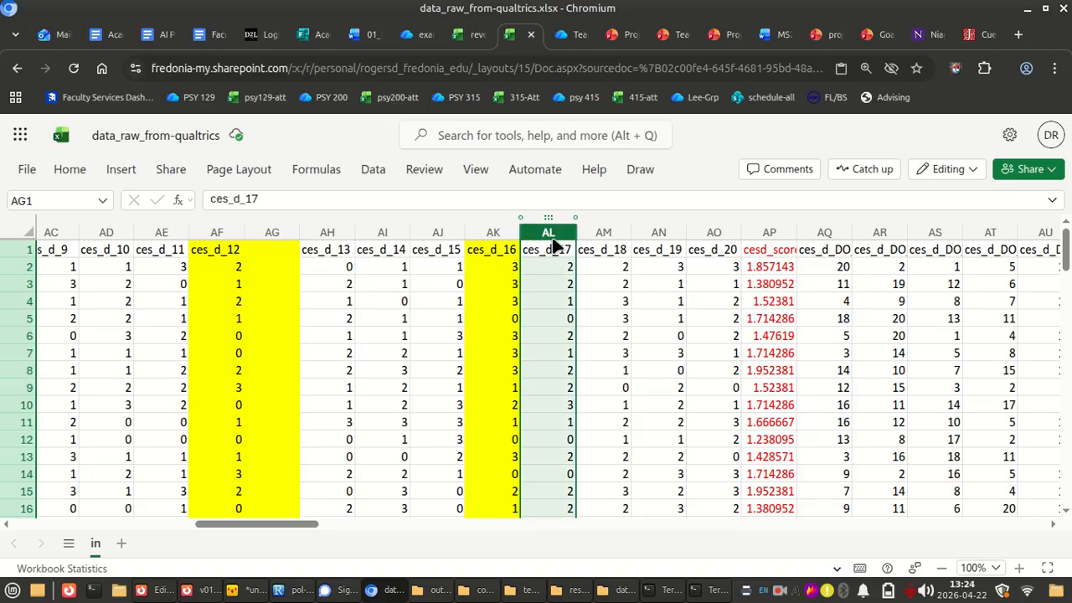
{"action": "left_click", "coordinate": [634, 295]}
Copy the formatting of the cesd_4_r column onto blank columns AB, AG and AL using Format Painter
{"action": "scroll", "coordinate": [482, 362], "scroll_direction": "left", "scroll_amount": 10}
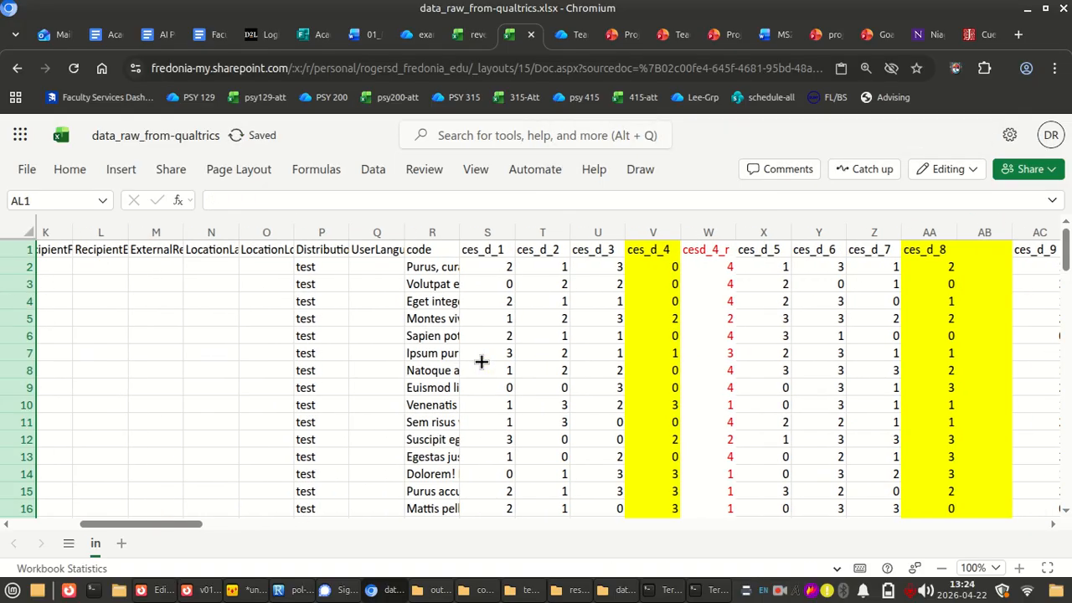
{"action": "scroll", "coordinate": [483, 360], "scroll_direction": "right", "scroll_amount": 3}
{"action": "left_click", "coordinate": [401, 228]}
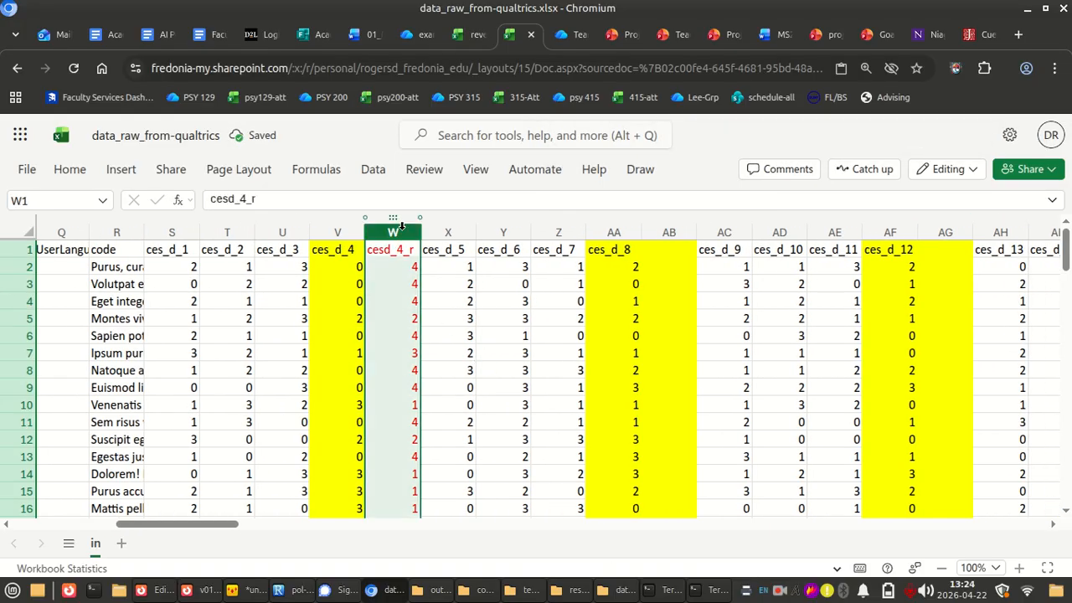
{"action": "left_click", "coordinate": [70, 169]}
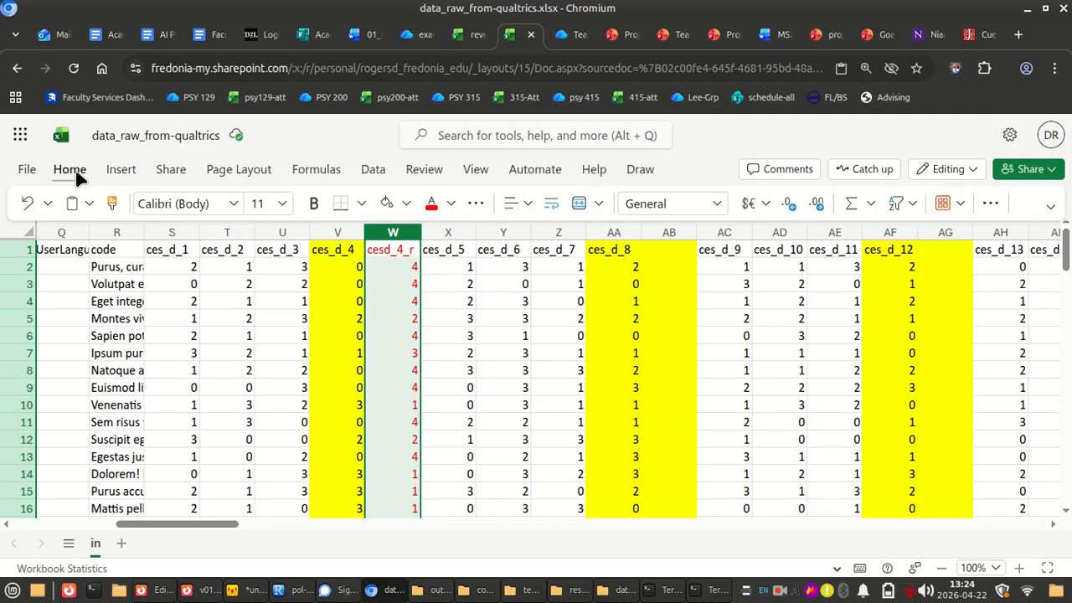
{"action": "left_click", "coordinate": [112, 203]}
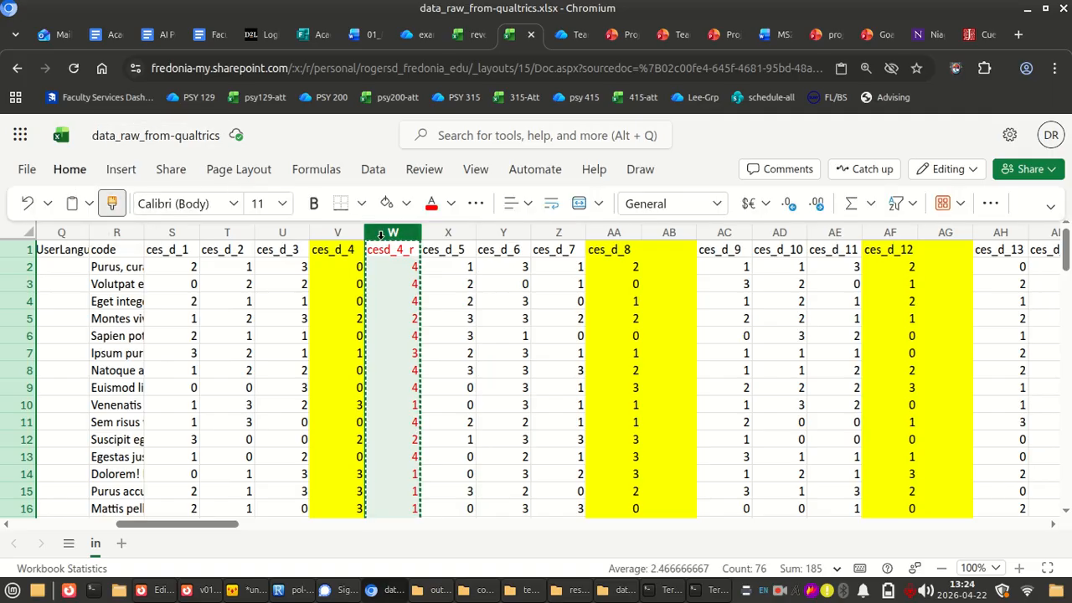
{"action": "left_click", "coordinate": [669, 232]}
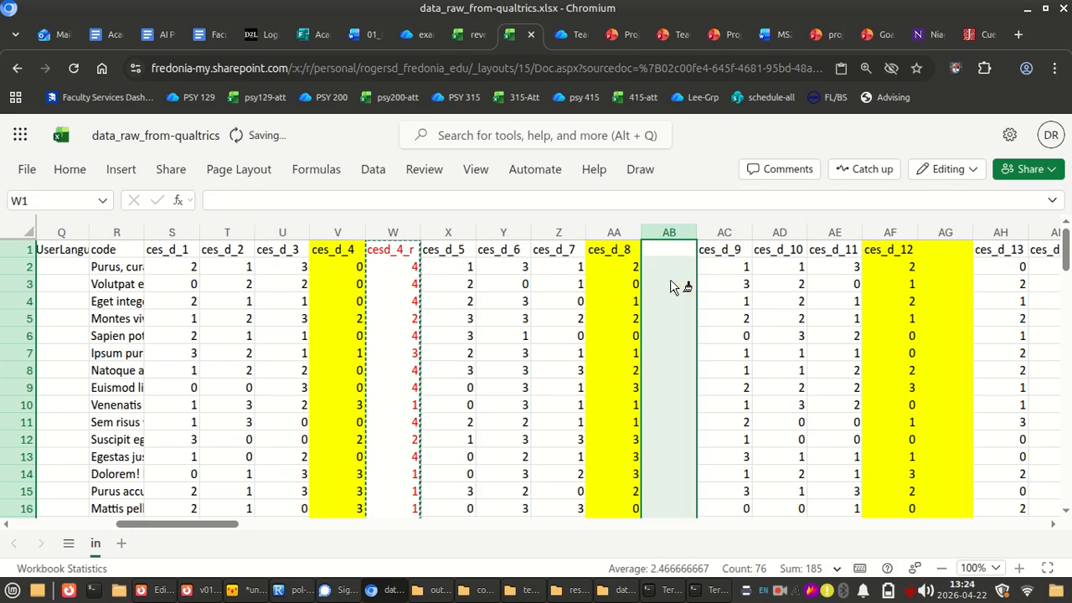
{"action": "scroll", "coordinate": [847, 296], "scroll_direction": "right", "scroll_amount": 5}
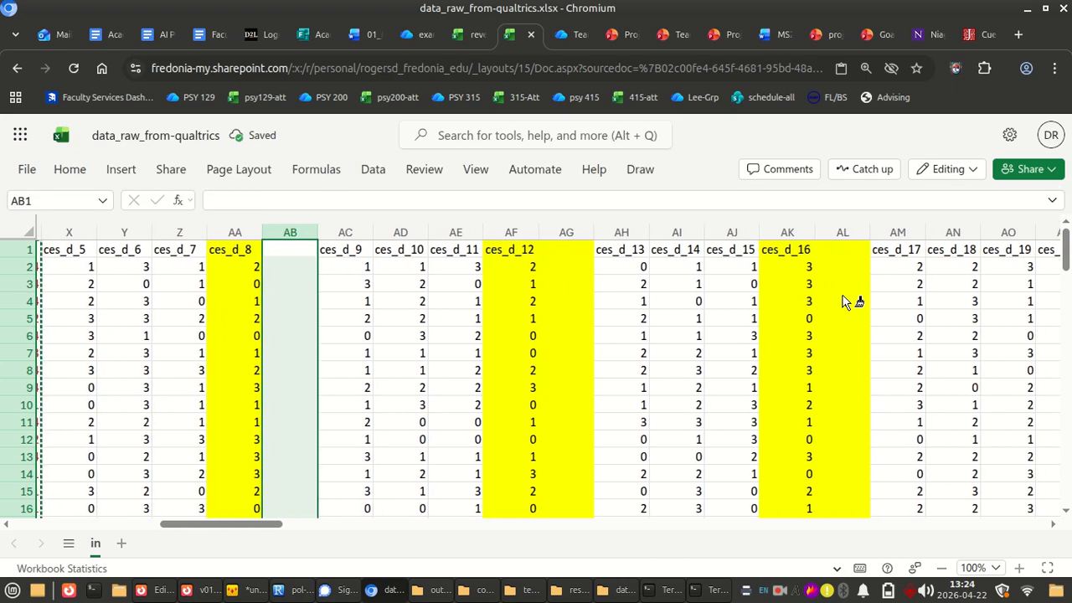
{"action": "left_click", "coordinate": [566, 232]}
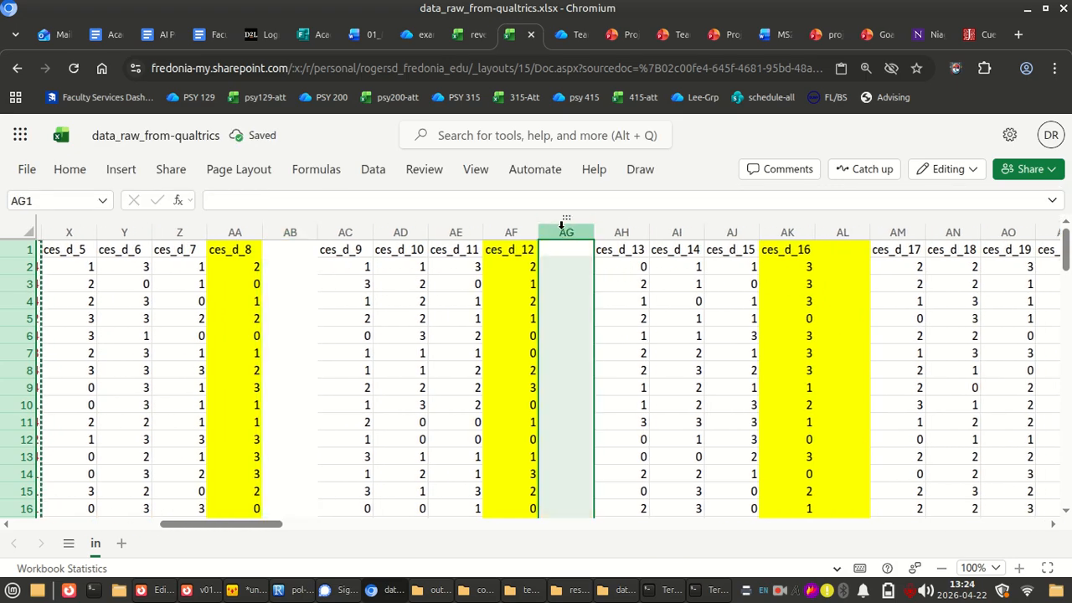
{"action": "left_click", "coordinate": [840, 232]}
{"action": "key", "text": "ctrl+v"}
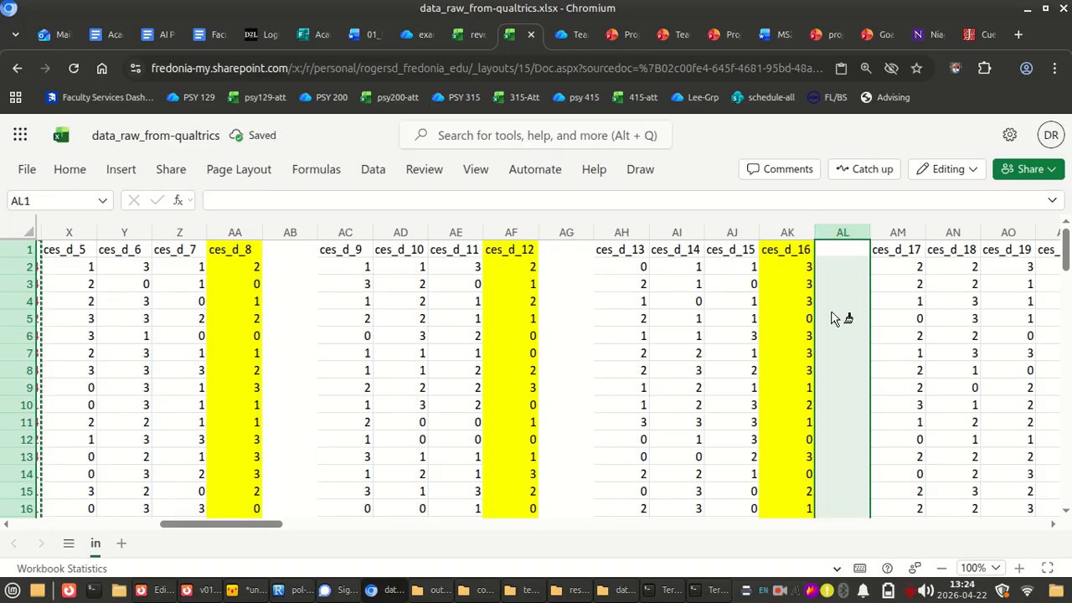
Enter the header ces_d_8_r in cell AB1, correcting the mistyped ending
{"action": "scroll", "coordinate": [675, 318], "scroll_direction": "left", "scroll_amount": 5}
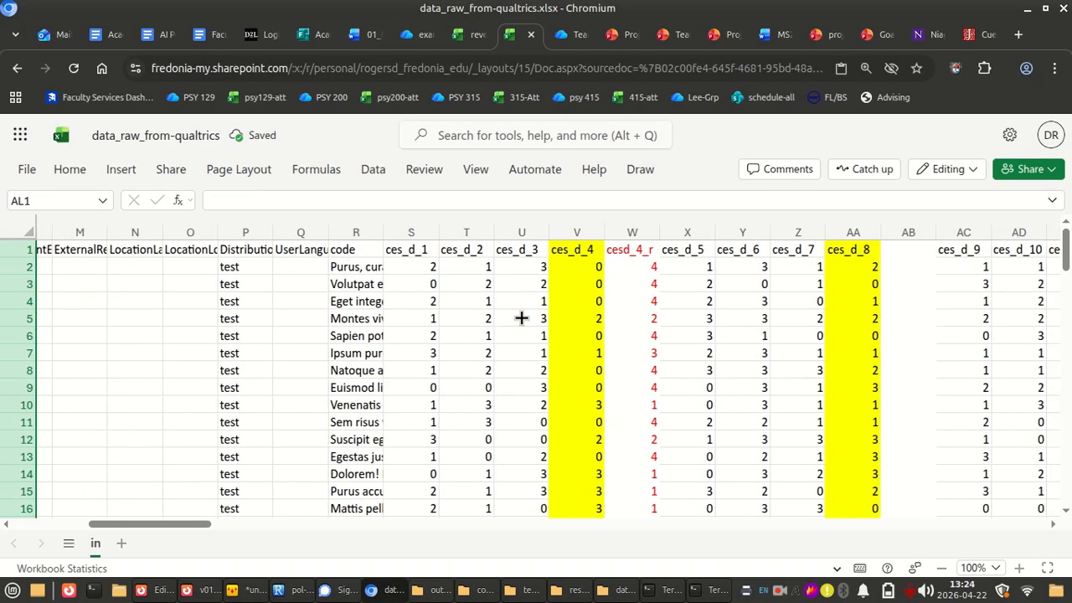
{"action": "left_click", "coordinate": [737, 249]}
{"action": "type", "text": "ces_d_"}
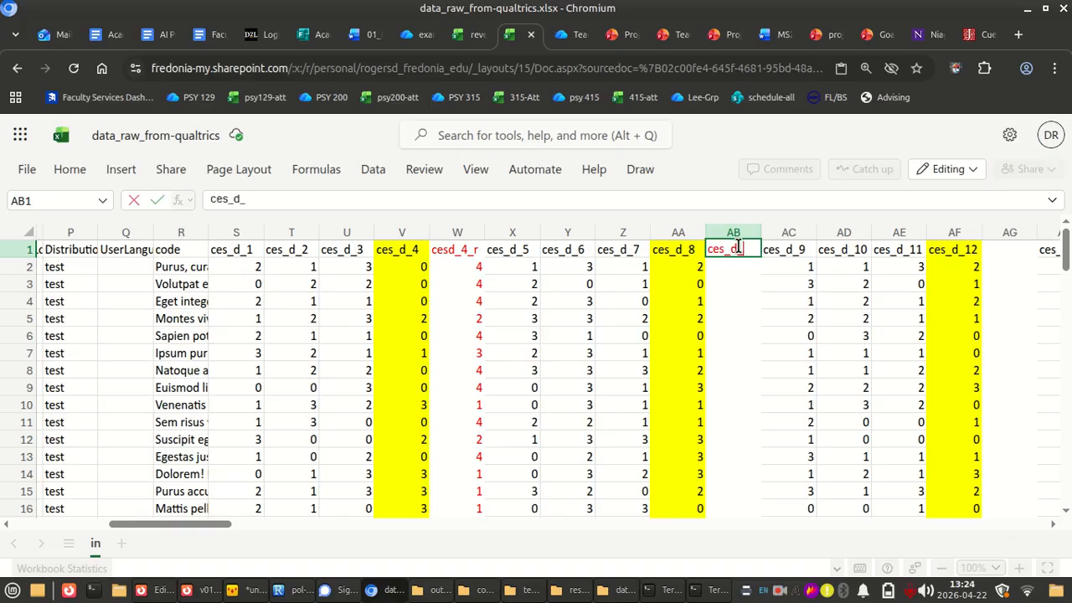
{"action": "type", "text": "8_4"}
{"action": "key", "text": "Tab"}
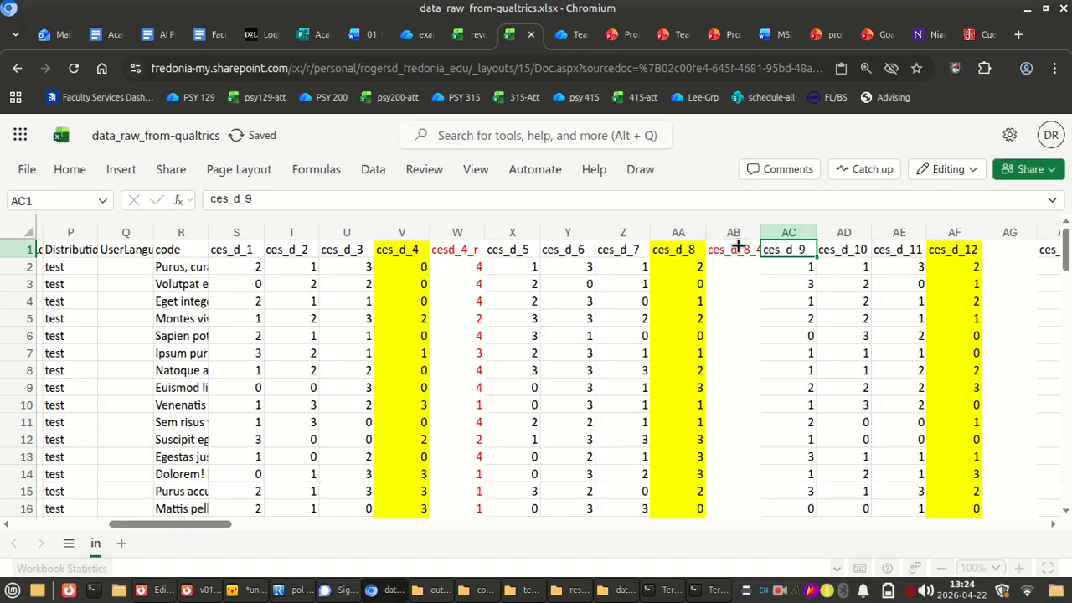
{"action": "left_click", "coordinate": [737, 242]}
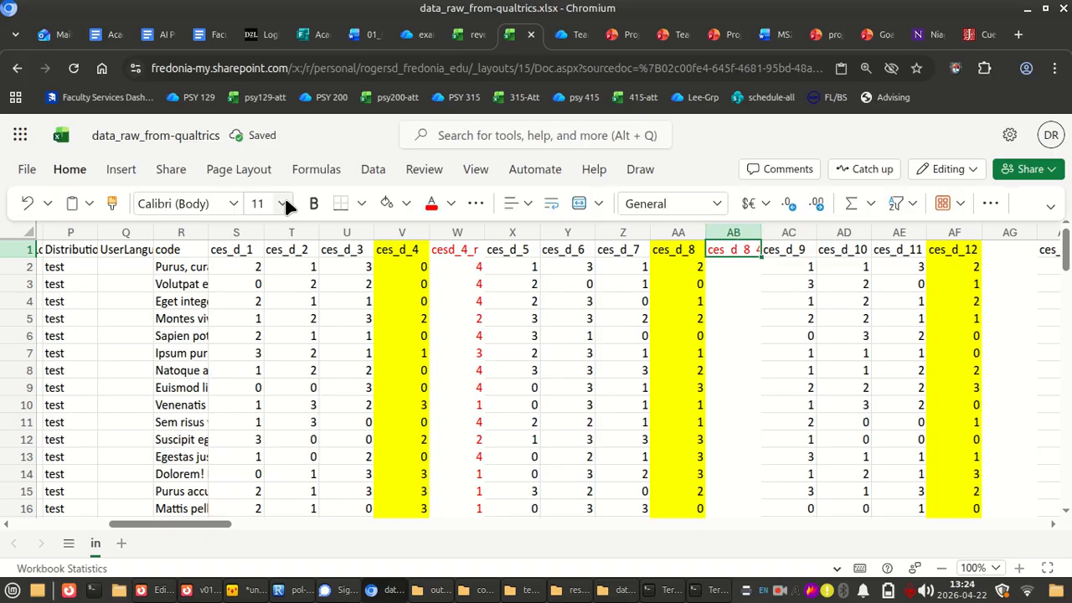
{"action": "left_click", "coordinate": [281, 201]}
{"action": "key", "text": "BackSpace"}
{"action": "type", "text": "r"}
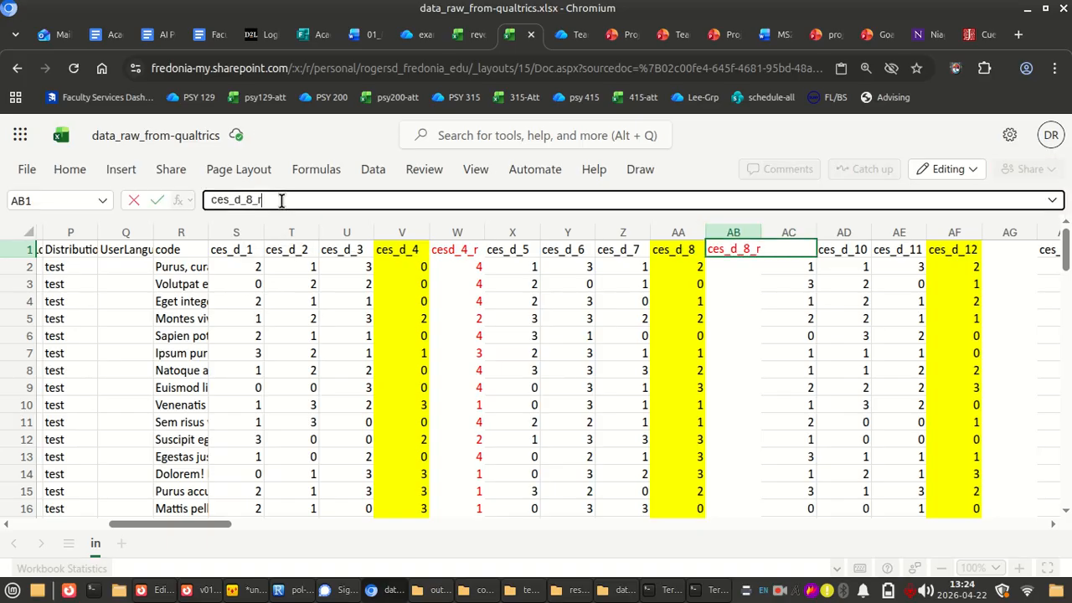
{"action": "key", "text": "Tab"}
{"action": "key", "text": "Tab"}
{"action": "key", "text": "Tab"}
{"action": "key", "text": "Tab"}
{"action": "key", "text": "Tab"}
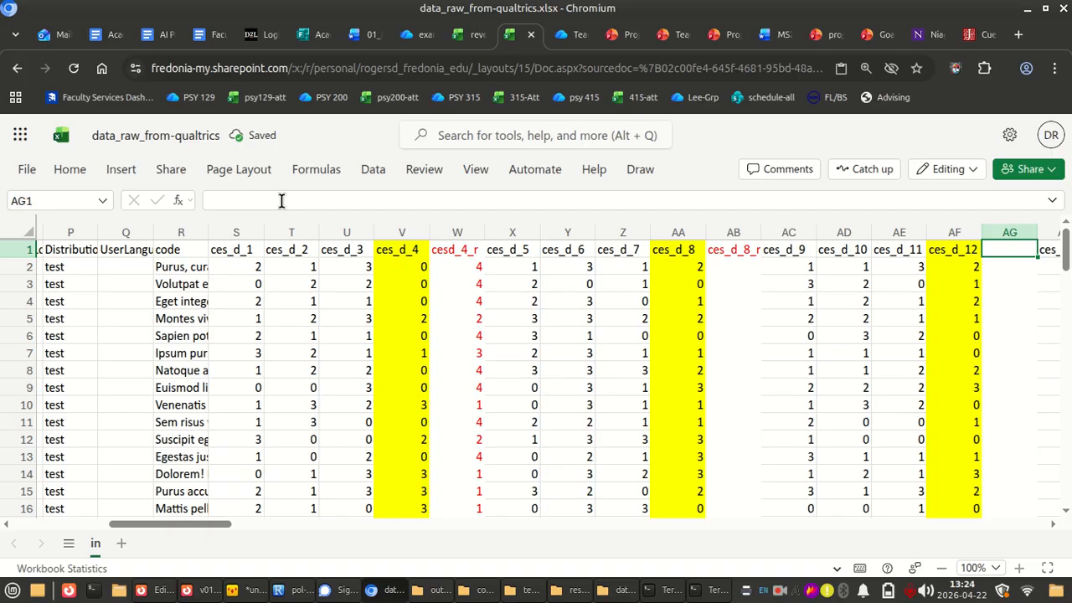
Enter the header cesd_12_r in cell AG1, beside the ces_d_12 item
{"action": "type", "text": "cesd_u"}
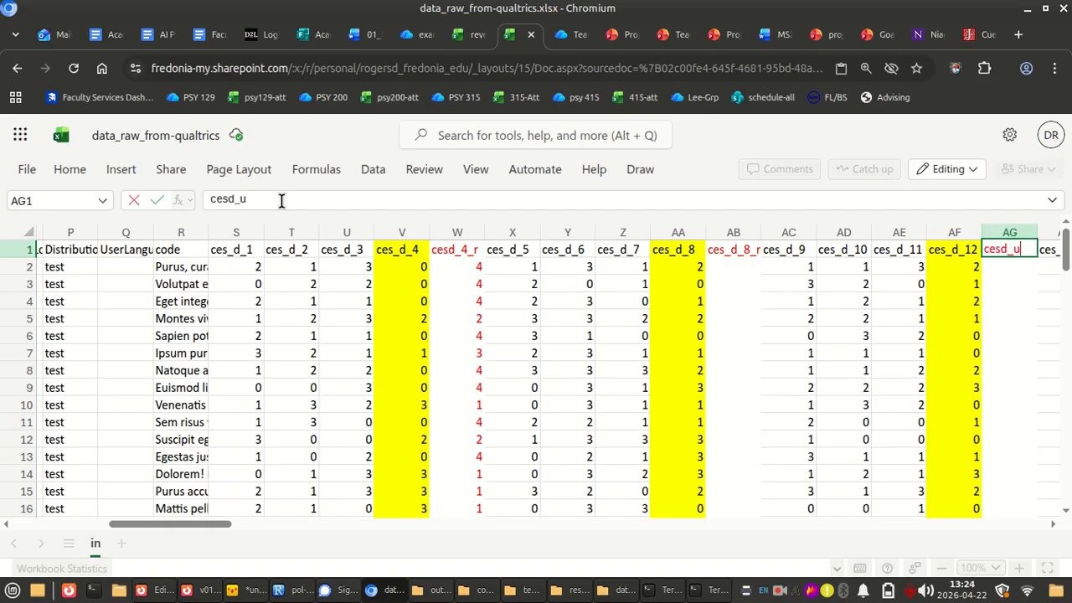
{"action": "type", "text": "2_r"}
{"action": "key", "text": "Tab"}
{"action": "key", "text": "Tab"}
{"action": "key", "text": "Tab"}
{"action": "key", "text": "Tab"}
{"action": "key", "text": "Tab"}
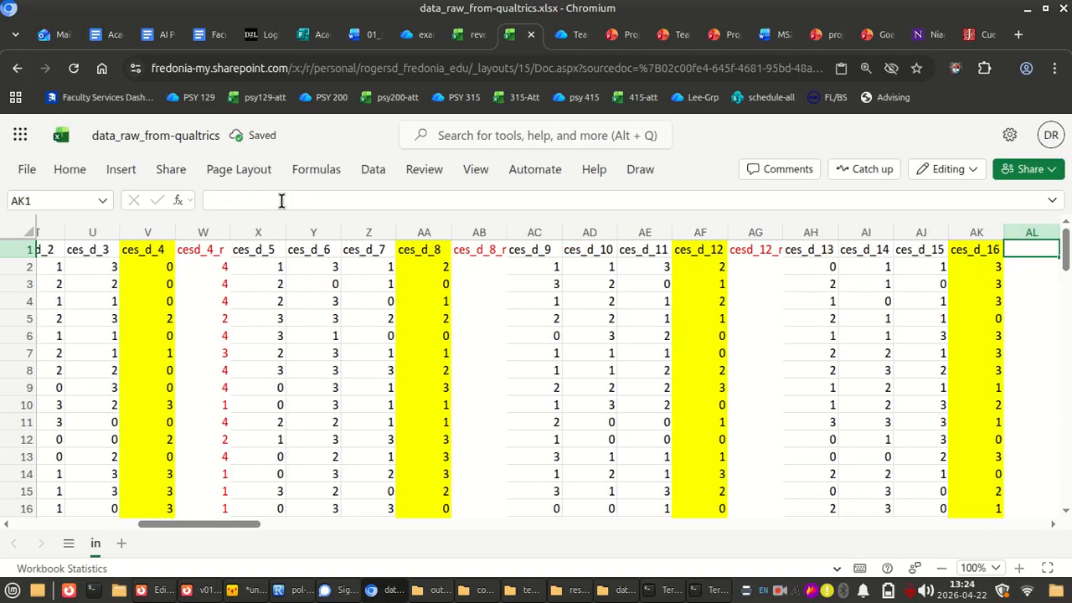
Enter the header cesd_16_r in cell AL1 and autofit the width of column AL
{"action": "type", "text": "cesd_16_r"}
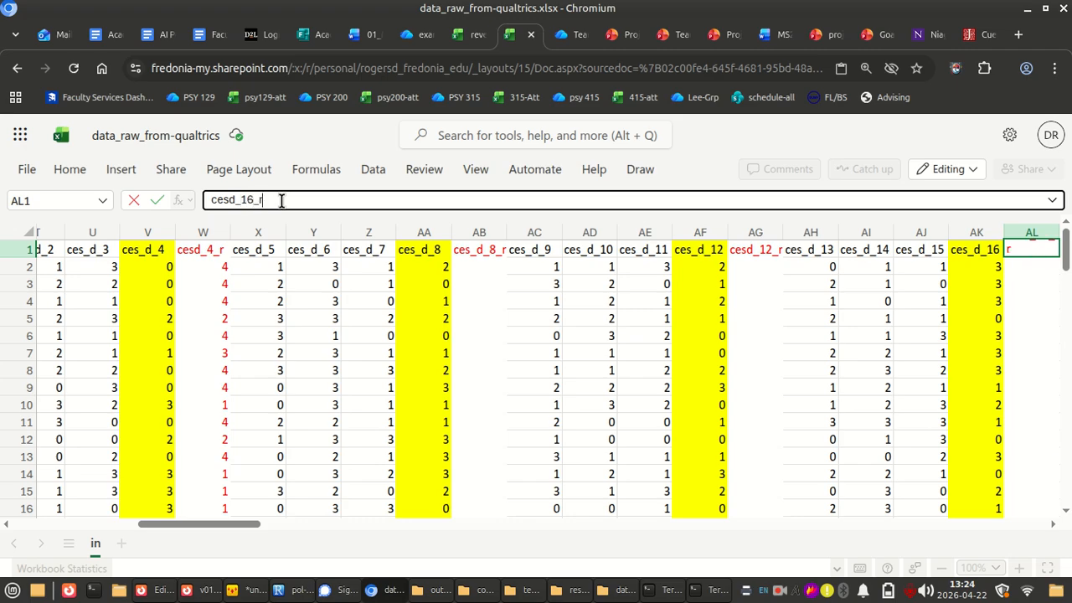
{"action": "key", "text": "Tab"}
{"action": "key", "text": "Left"}
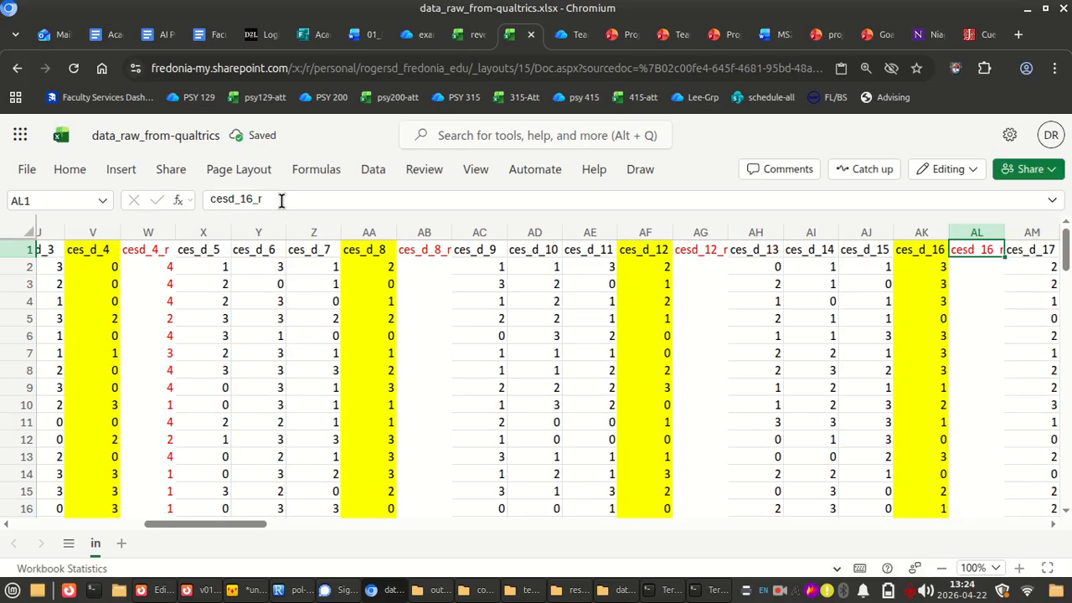
{"action": "double_click", "coordinate": [1005, 226]}
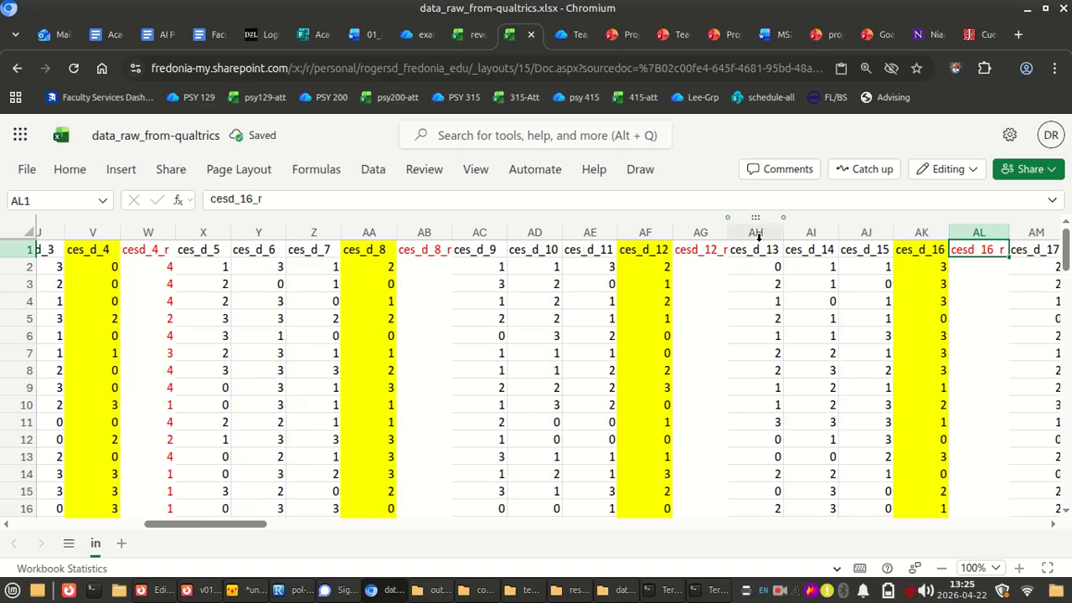
Select the cesd_4_r formula cells downward from W2
{"action": "scroll", "coordinate": [679, 303], "scroll_direction": "left", "scroll_amount": 5}
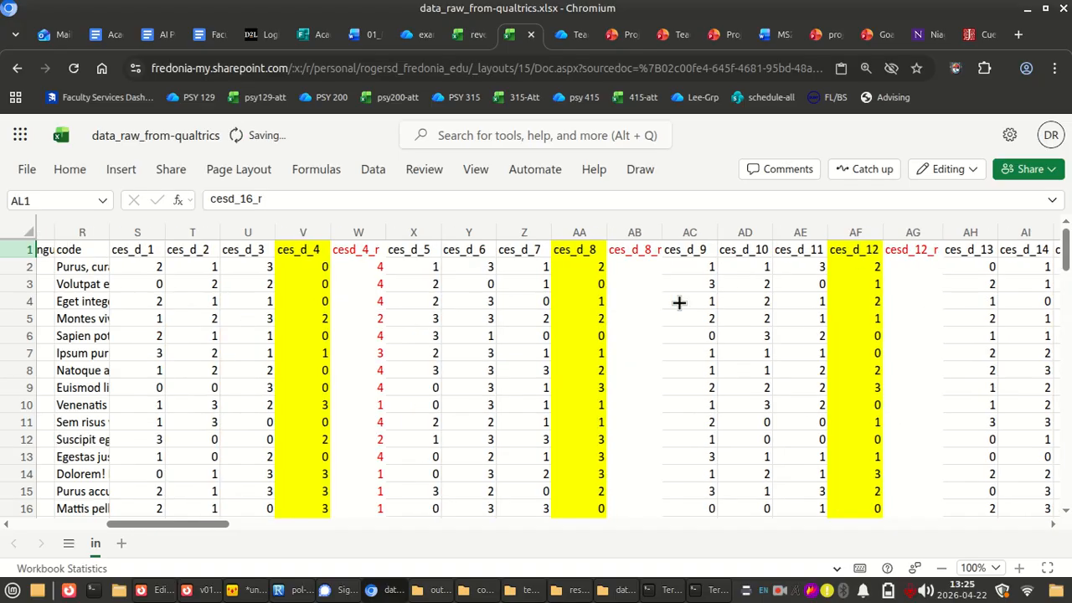
{"action": "scroll", "coordinate": [679, 303], "scroll_direction": "right", "scroll_amount": 2}
{"action": "left_click", "coordinate": [576, 268]}
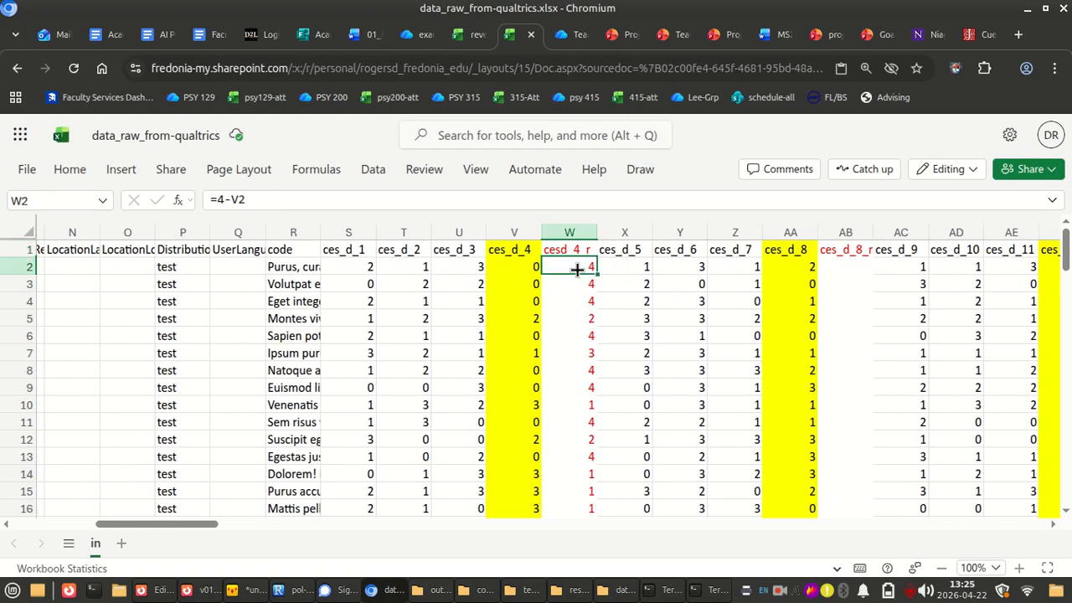
{"action": "key", "text": "shift+Page_Down"}
{"action": "key", "text": "shift+Page_Down"}
{"action": "key", "text": "shift+Page_Down"}
{"action": "key", "text": "shift+Page_Down"}
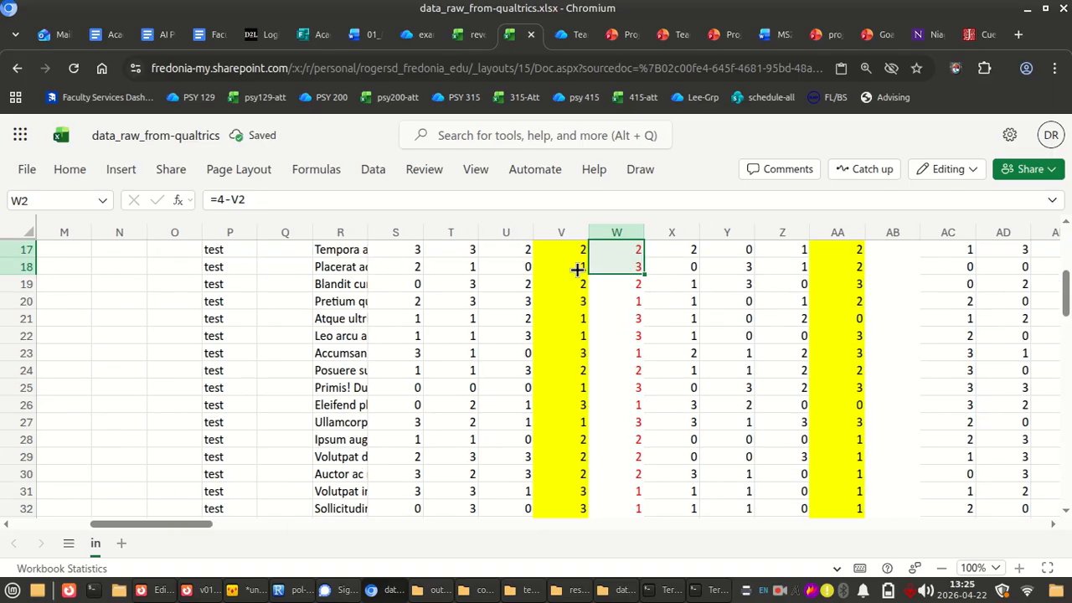
{"action": "scroll", "coordinate": [577, 270], "scroll_direction": "up", "scroll_amount": 20}
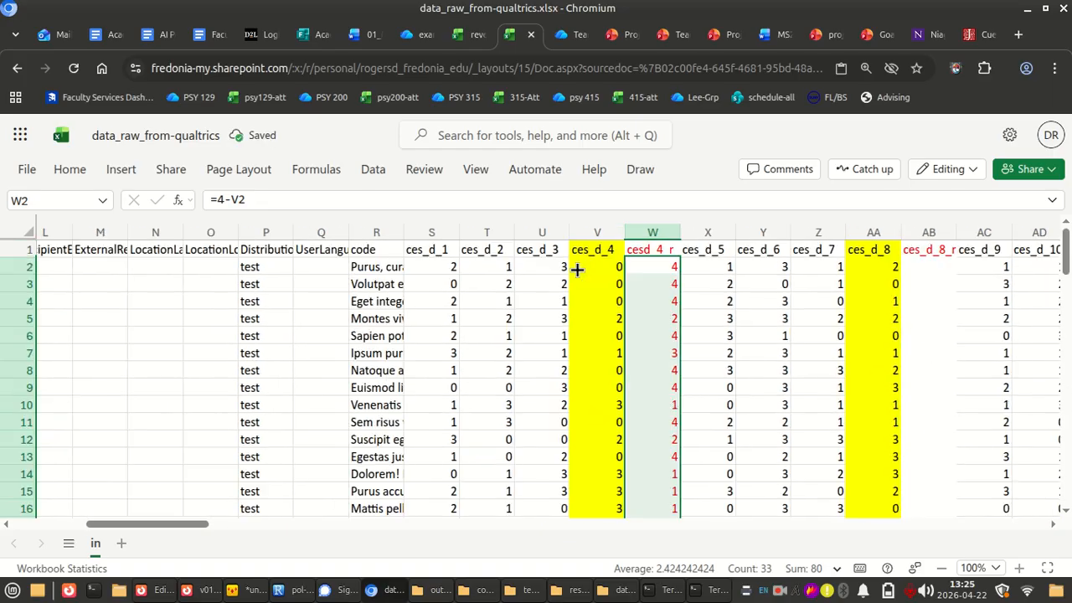
{"action": "scroll", "coordinate": [517, 299], "scroll_direction": "right", "scroll_amount": 5}
{"action": "scroll", "coordinate": [518, 300], "scroll_direction": "left", "scroll_amount": 10}
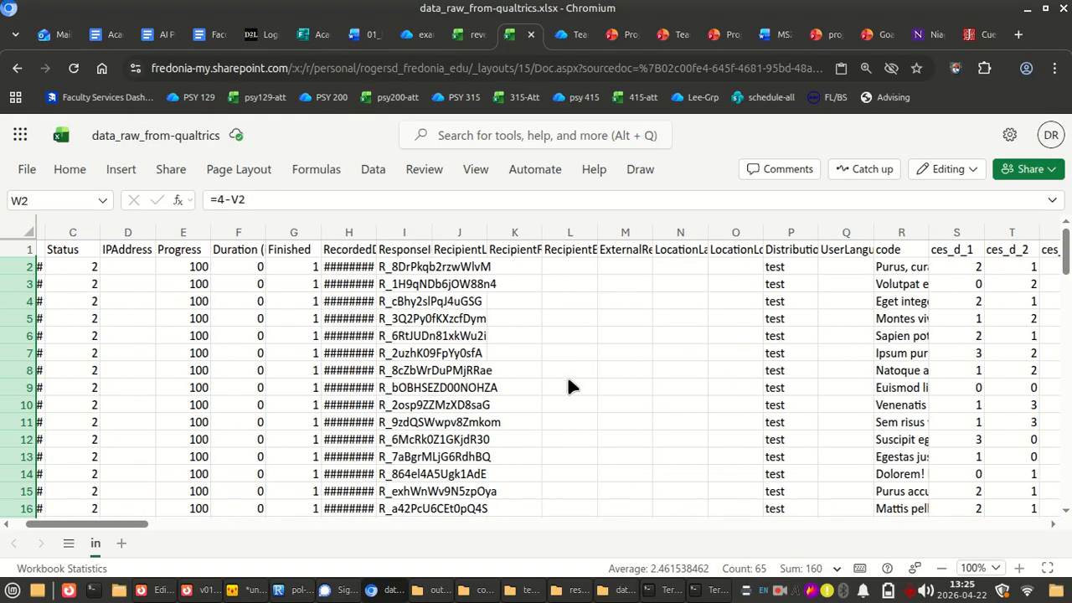
{"action": "scroll", "coordinate": [646, 328], "scroll_direction": "right", "scroll_amount": 10}
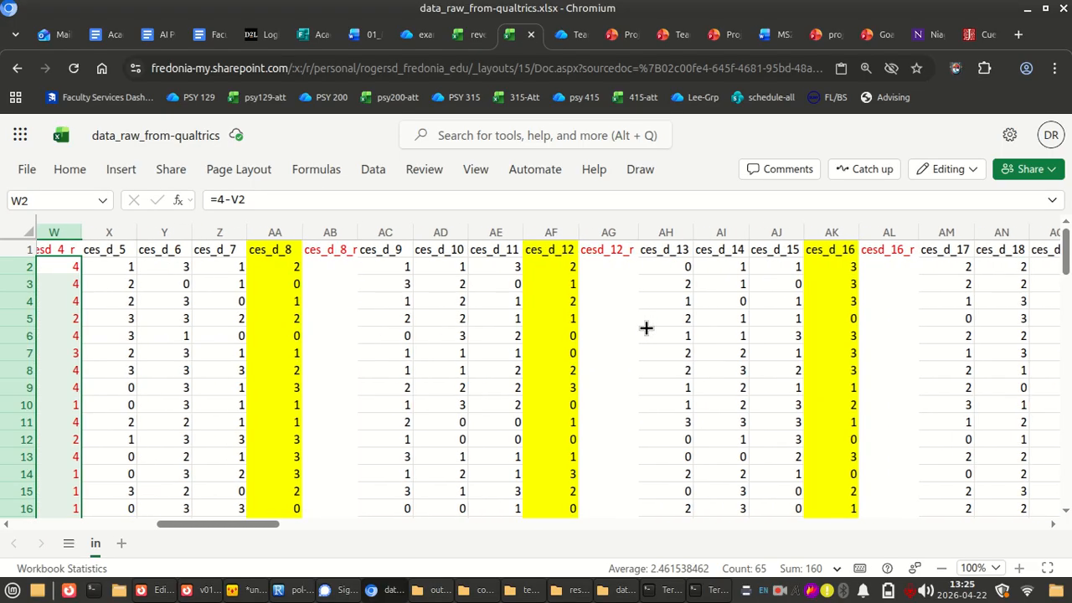
{"action": "scroll", "coordinate": [646, 327], "scroll_direction": "left", "scroll_amount": 2}
Freeze the top row so the item headers stay in view
{"action": "left_click", "coordinate": [69, 170]}
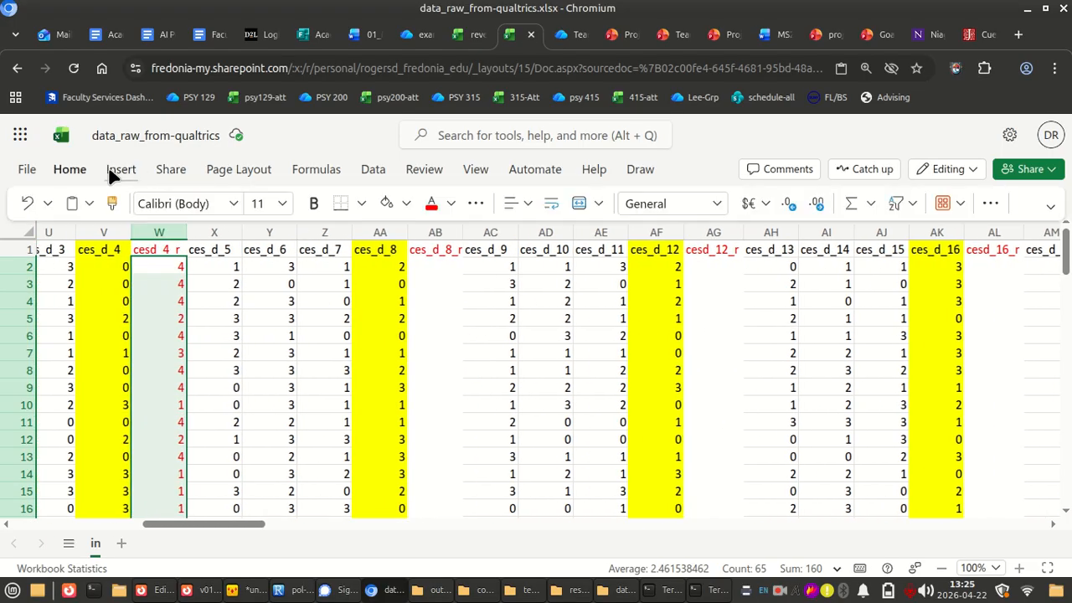
{"action": "left_click", "coordinate": [475, 172]}
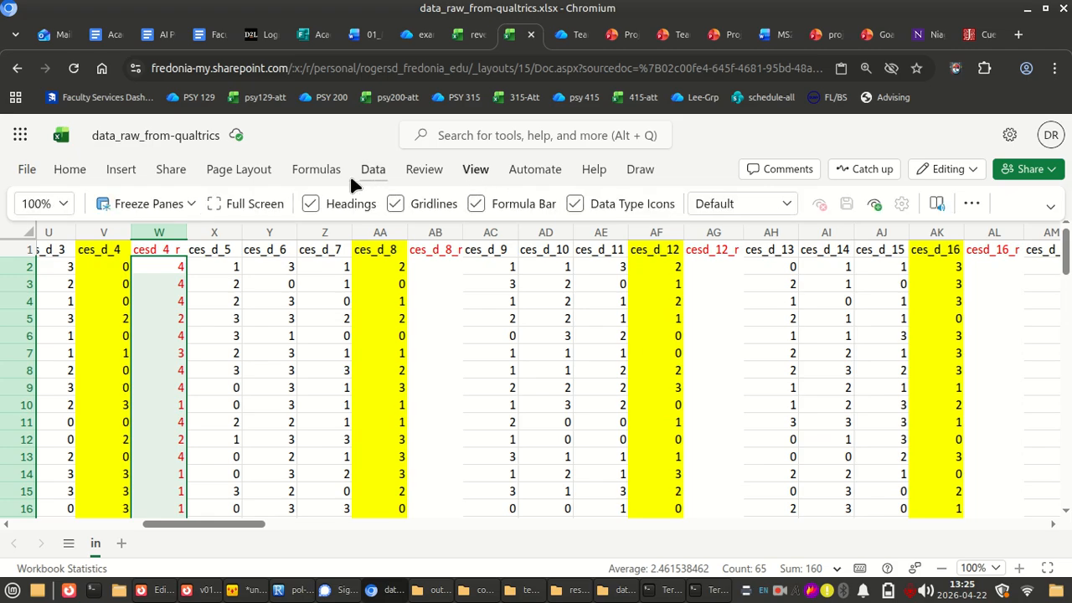
{"action": "left_click", "coordinate": [187, 205]}
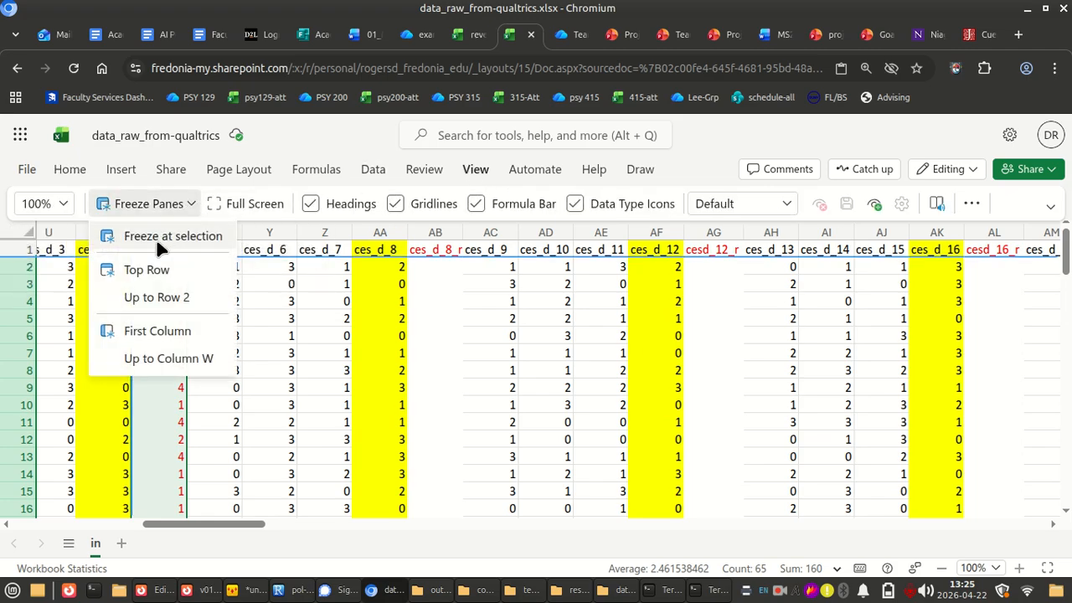
{"action": "left_click", "coordinate": [147, 269]}
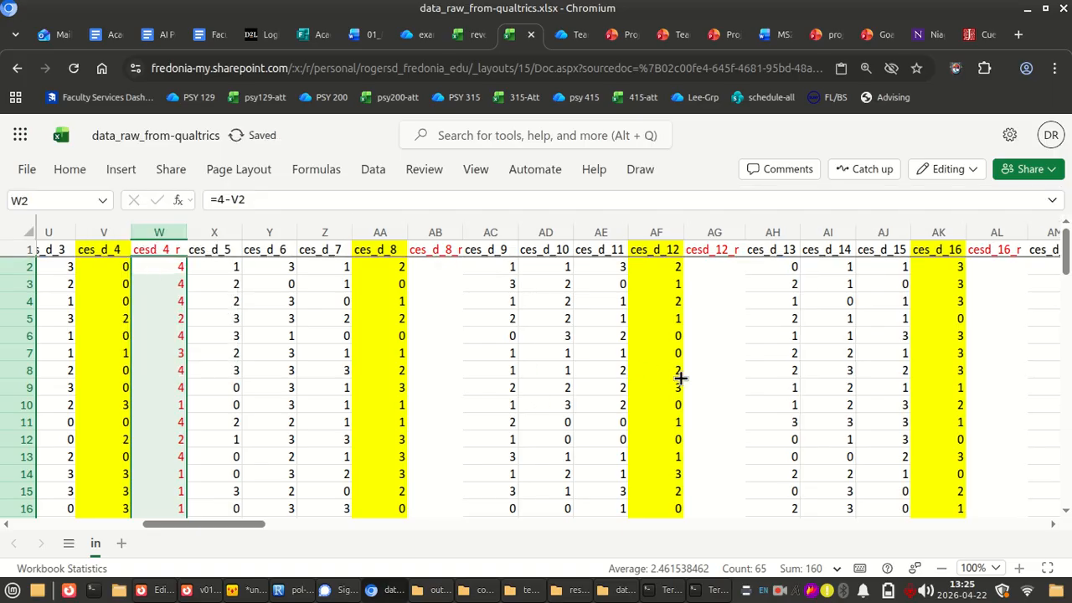
{"action": "scroll", "coordinate": [681, 377], "scroll_direction": "down", "scroll_amount": 20}
{"action": "scroll", "coordinate": [680, 376], "scroll_direction": "up", "scroll_amount": 20}
Fit the cesd_4_r selection to the data rows, W2 through W76, and copy its formulas
{"action": "scroll", "coordinate": [175, 346], "scroll_direction": "down", "scroll_amount": 20}
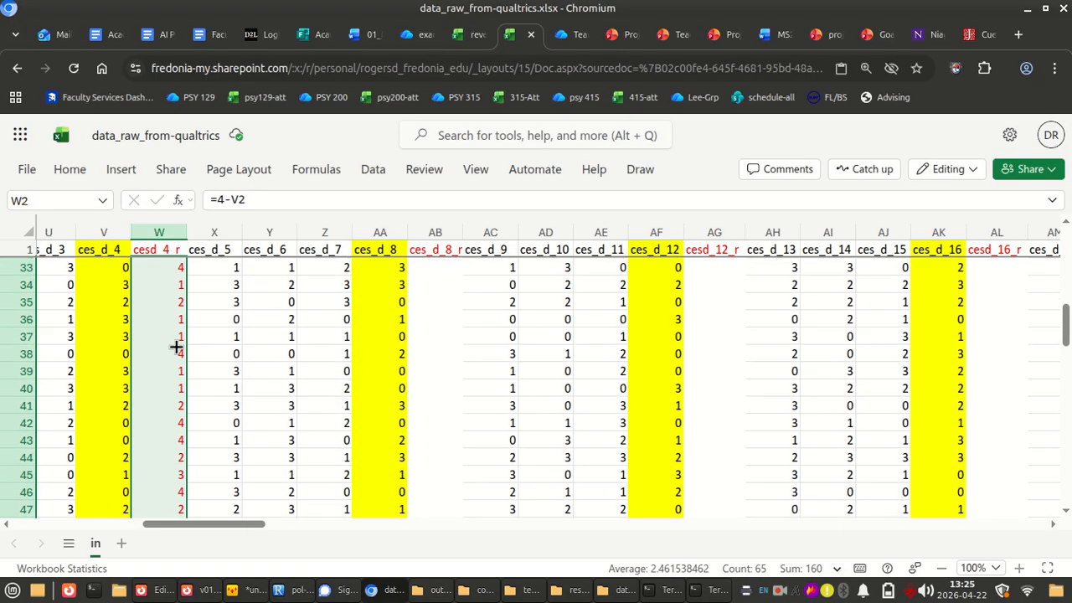
{"action": "key", "text": "shift+Down"}
{"action": "key", "text": "shift+Down"}
{"action": "key", "text": "shift+Down"}
{"action": "key", "text": "shift+Down"}
{"action": "key", "text": "shift+Down"}
{"action": "key", "text": "shift+Down"}
{"action": "key", "text": "shift+Down"}
{"action": "key", "text": "shift+Down"}
{"action": "key", "text": "shift+Down"}
{"action": "key", "text": "shift+Down"}
{"action": "key", "text": "shift+Down"}
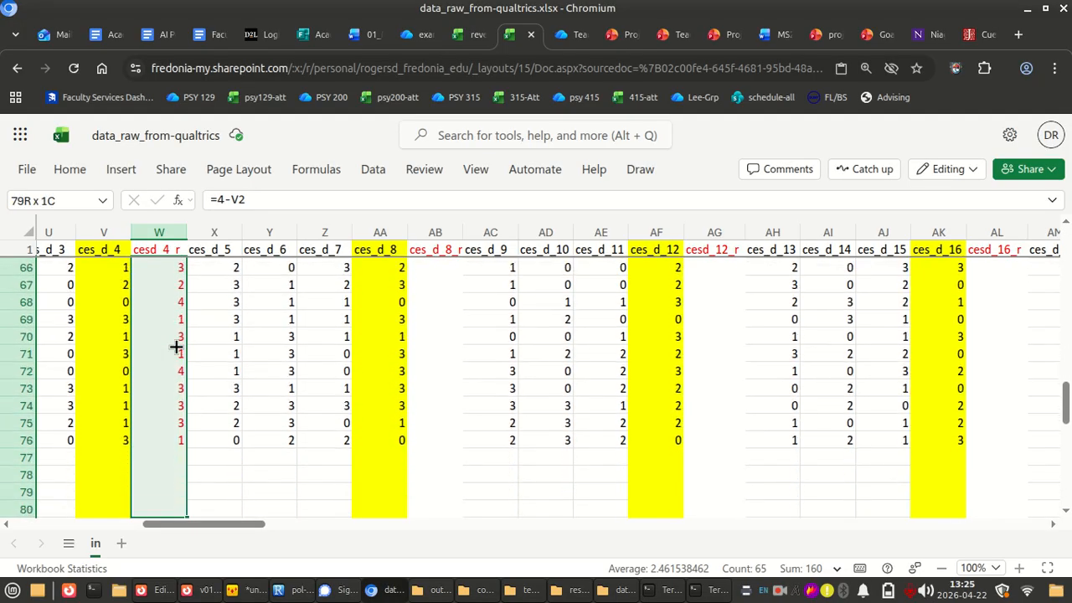
{"action": "key", "text": "ctrl+c"}
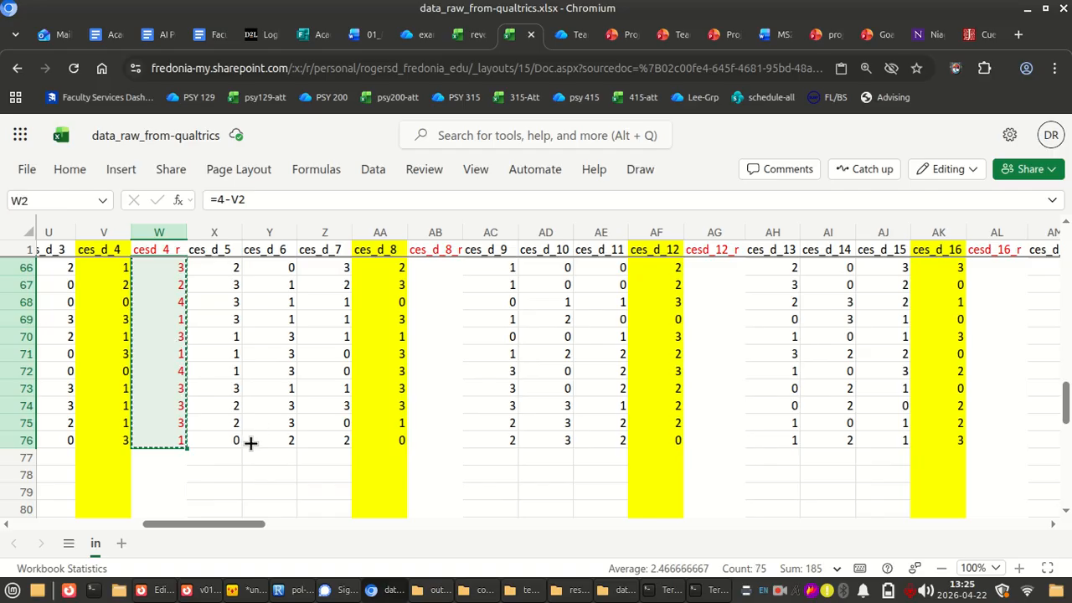
Paste the copied cesd_4_r formulas into the ces_d_8_r column, starting at AB2
{"action": "scroll", "coordinate": [249, 441], "scroll_direction": "up", "scroll_amount": 20}
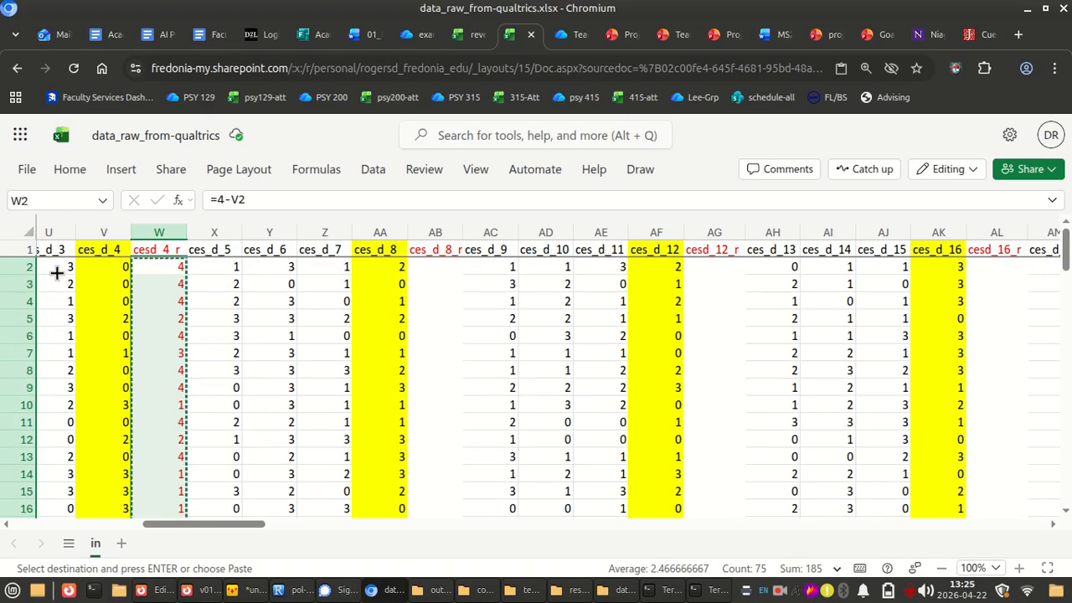
{"action": "scroll", "coordinate": [196, 411], "scroll_direction": "down", "scroll_amount": 20}
{"action": "scroll", "coordinate": [194, 413], "scroll_direction": "up", "scroll_amount": 20}
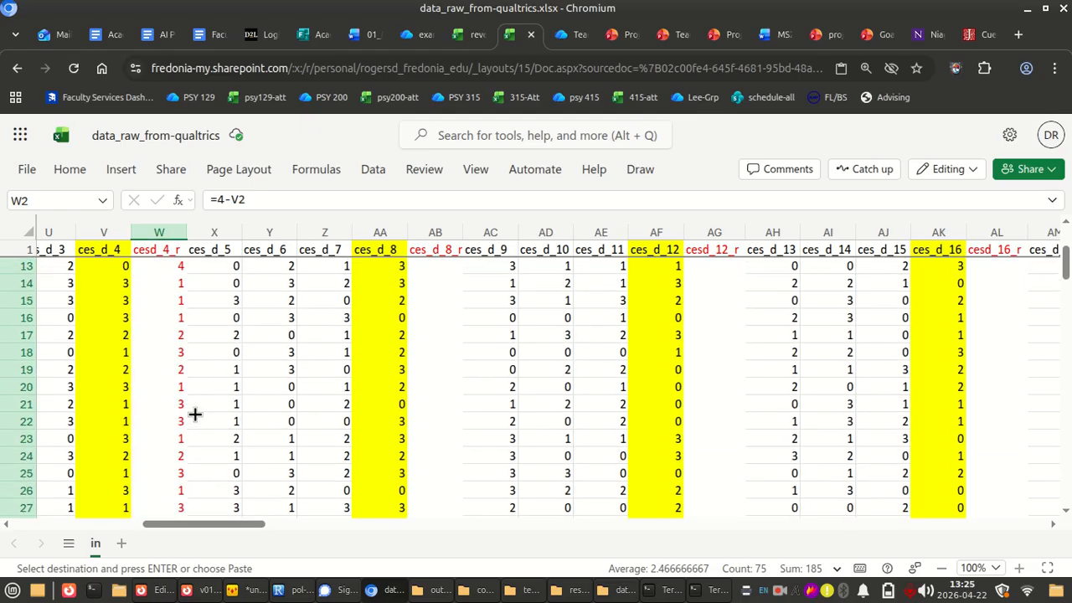
{"action": "left_click", "coordinate": [427, 268]}
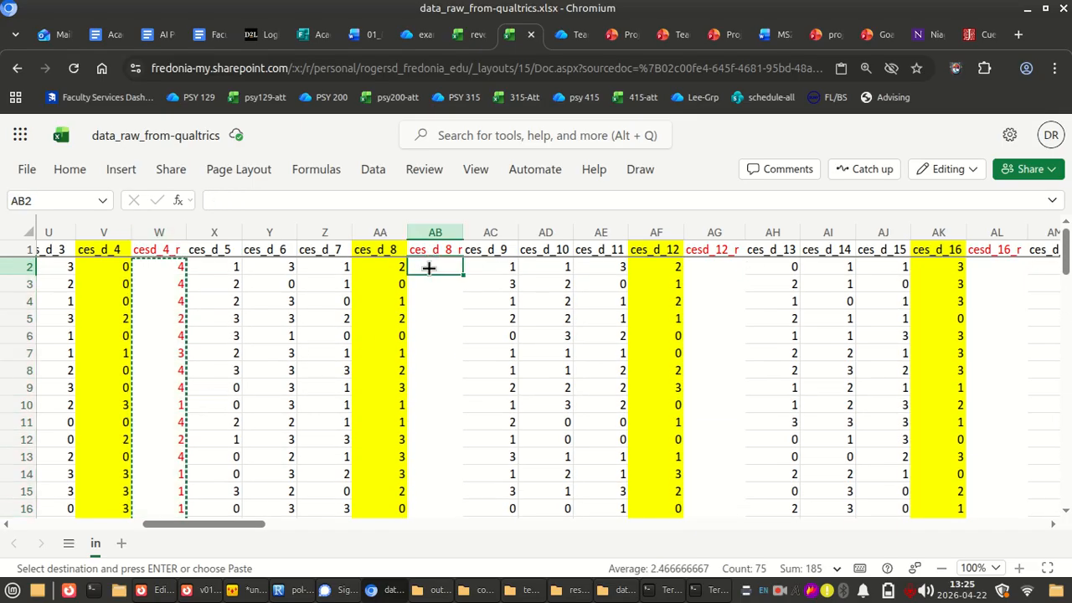
{"action": "key", "text": "ctrl+shift+Down"}
{"action": "key", "text": "ctrl+v"}
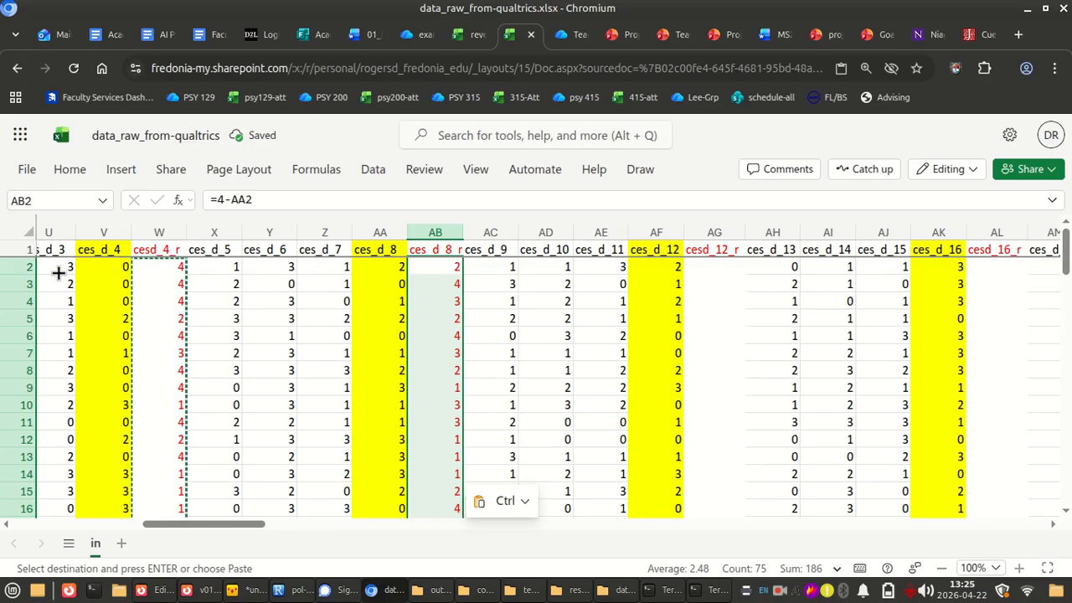
Paste the same formulas into the cesd_12_r column from AG2 and the cesd_16_r column from AL2, and end the copy mode
{"action": "left_click", "coordinate": [713, 266]}
{"action": "key", "text": "ctrl+v"}
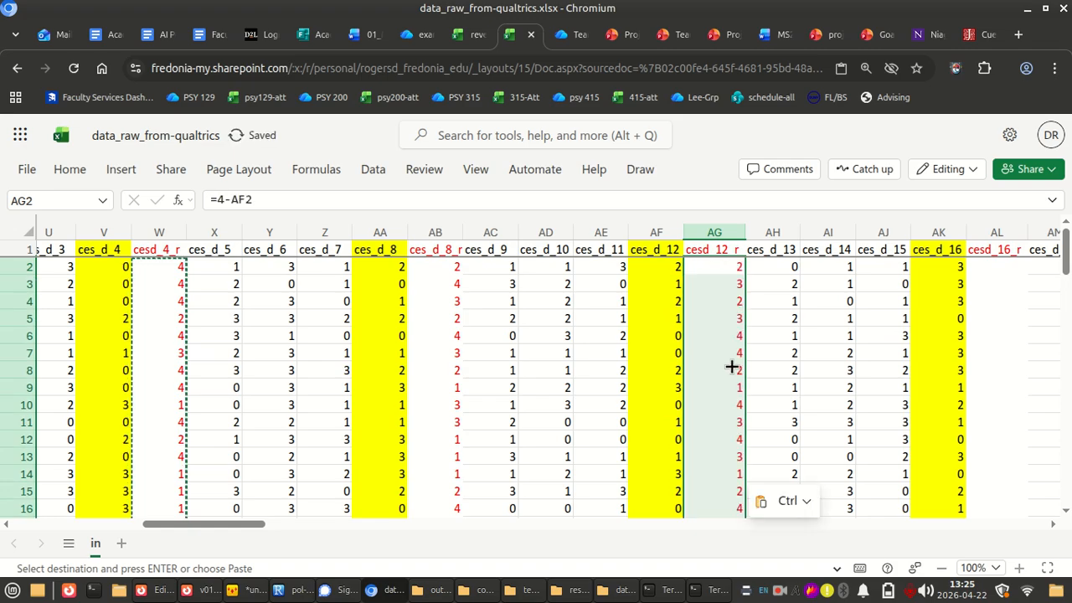
{"action": "scroll", "coordinate": [731, 366], "scroll_direction": "right", "scroll_amount": 5}
{"action": "left_click", "coordinate": [541, 266]}
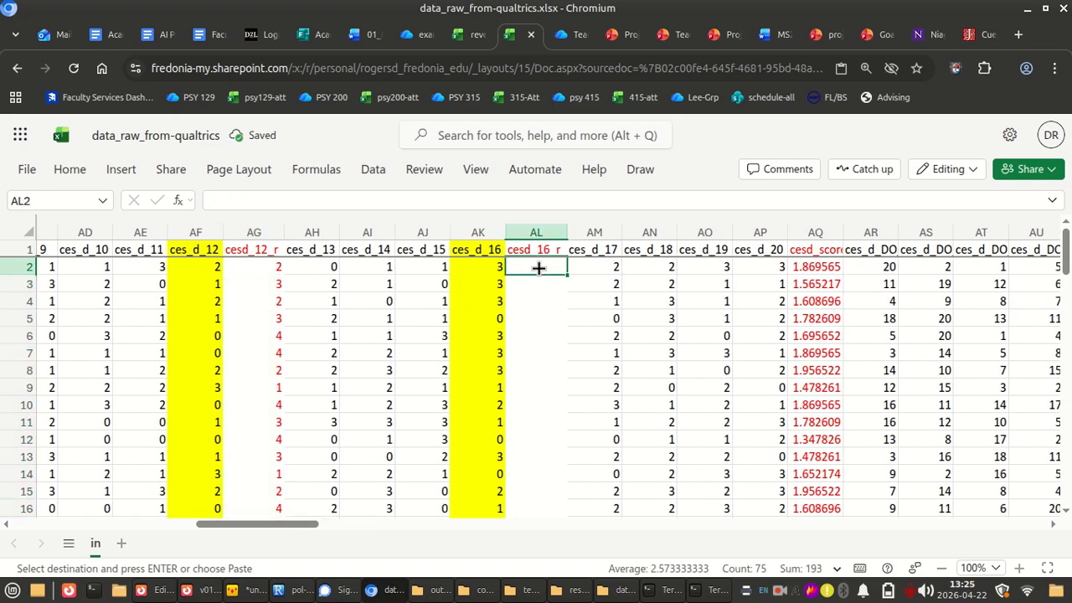
{"action": "key", "text": "ctrl+v"}
{"action": "scroll", "coordinate": [558, 345], "scroll_direction": "left", "scroll_amount": 2}
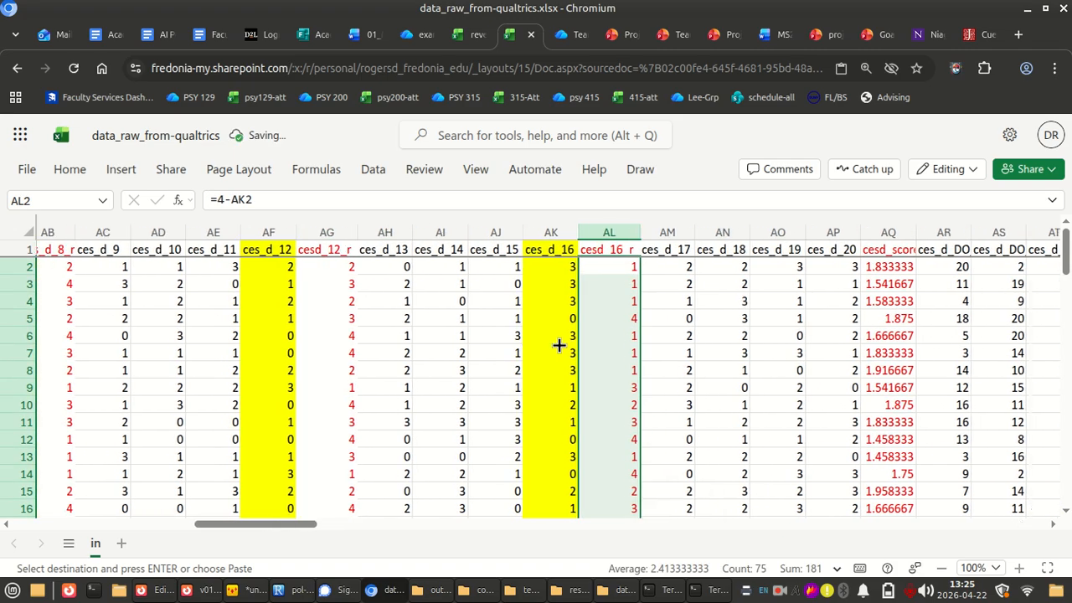
{"action": "scroll", "coordinate": [558, 345], "scroll_direction": "right", "scroll_amount": 3}
{"action": "scroll", "coordinate": [559, 345], "scroll_direction": "left", "scroll_amount": 1}
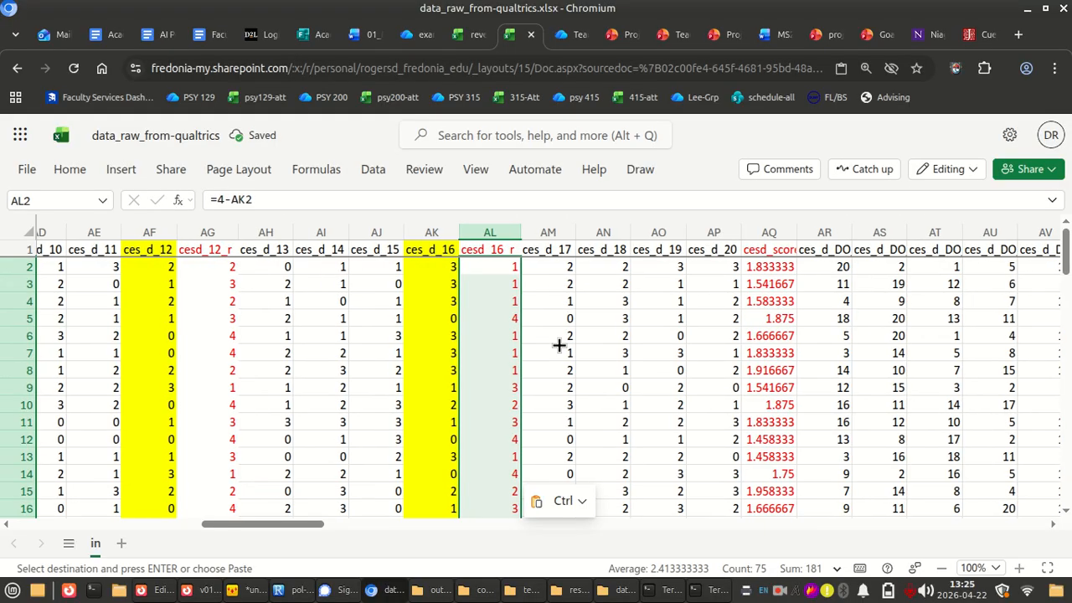
{"action": "scroll", "coordinate": [558, 345], "scroll_direction": "left", "scroll_amount": 10}
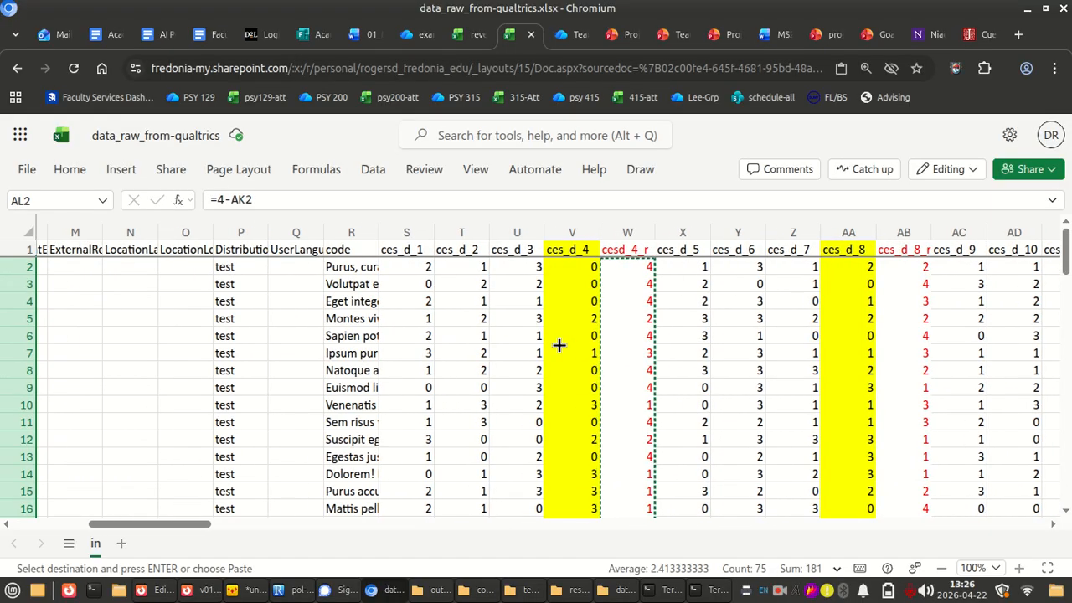
{"action": "scroll", "coordinate": [559, 345], "scroll_direction": "right", "scroll_amount": 3}
{"action": "key", "text": "Escape"}
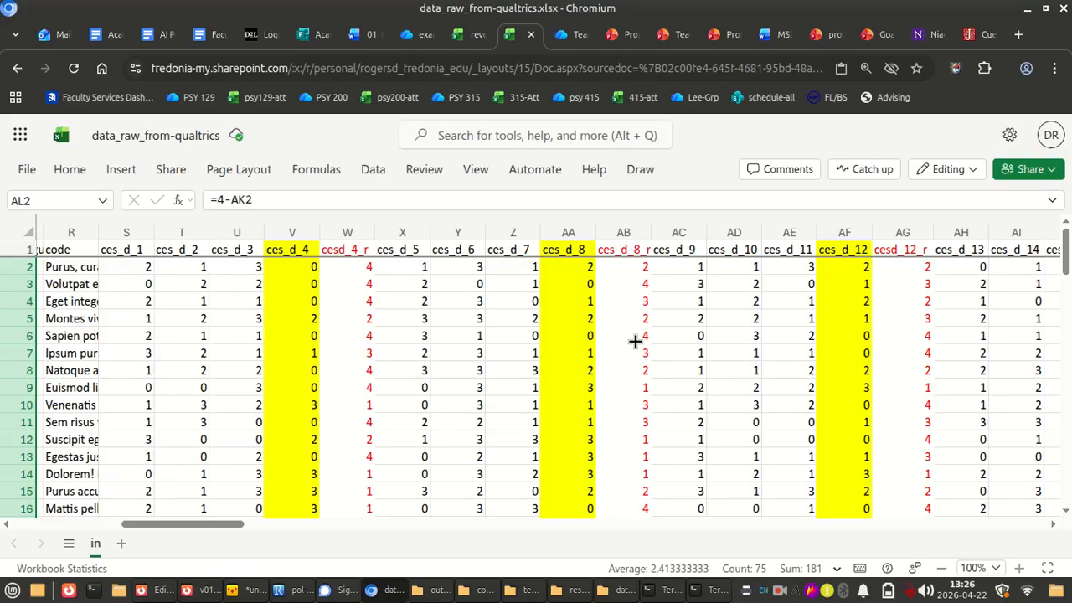
Examine the cesd_score formula in AQ3 and compare its averaged range with the original and reversed item columns
{"action": "scroll", "coordinate": [635, 341], "scroll_direction": "down", "scroll_amount": 1}
{"action": "scroll", "coordinate": [635, 340], "scroll_direction": "right", "scroll_amount": 5}
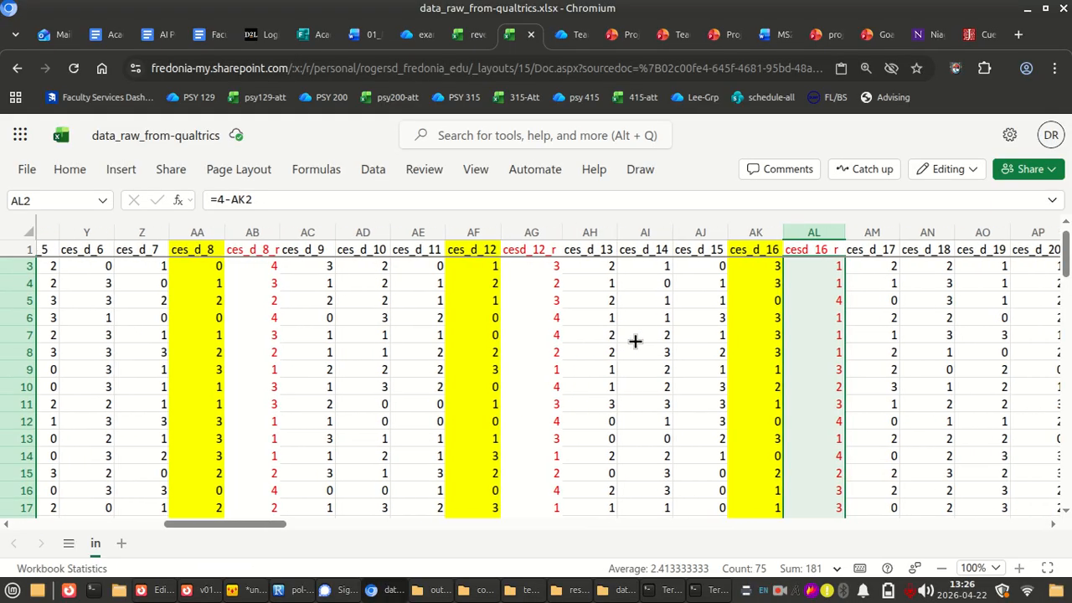
{"action": "left_click", "coordinate": [751, 276]}
{"action": "scroll", "coordinate": [751, 274], "scroll_direction": "right", "scroll_amount": 5}
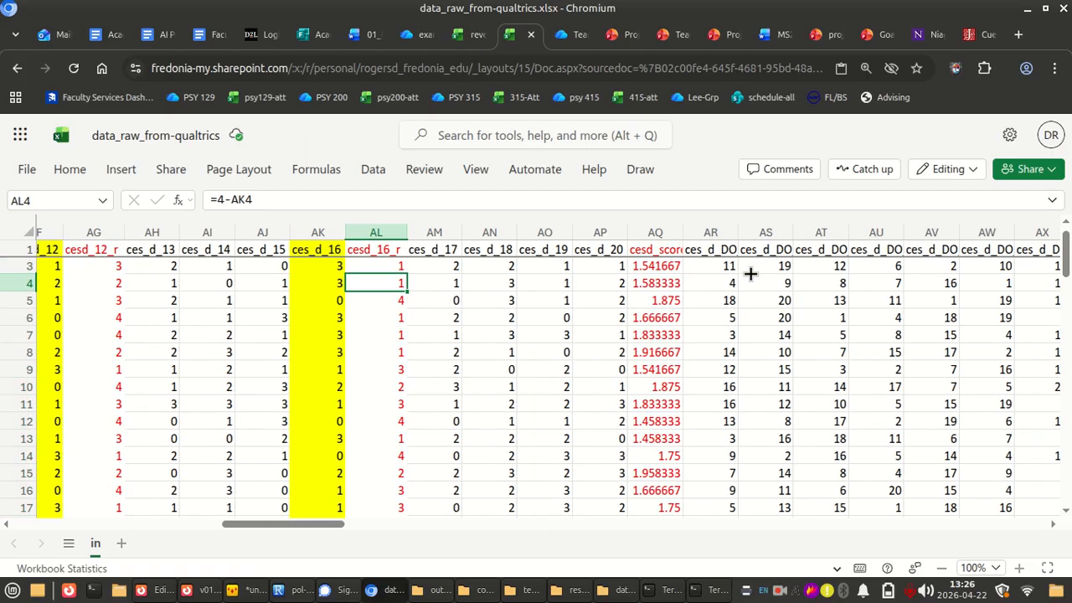
{"action": "left_click", "coordinate": [557, 265]}
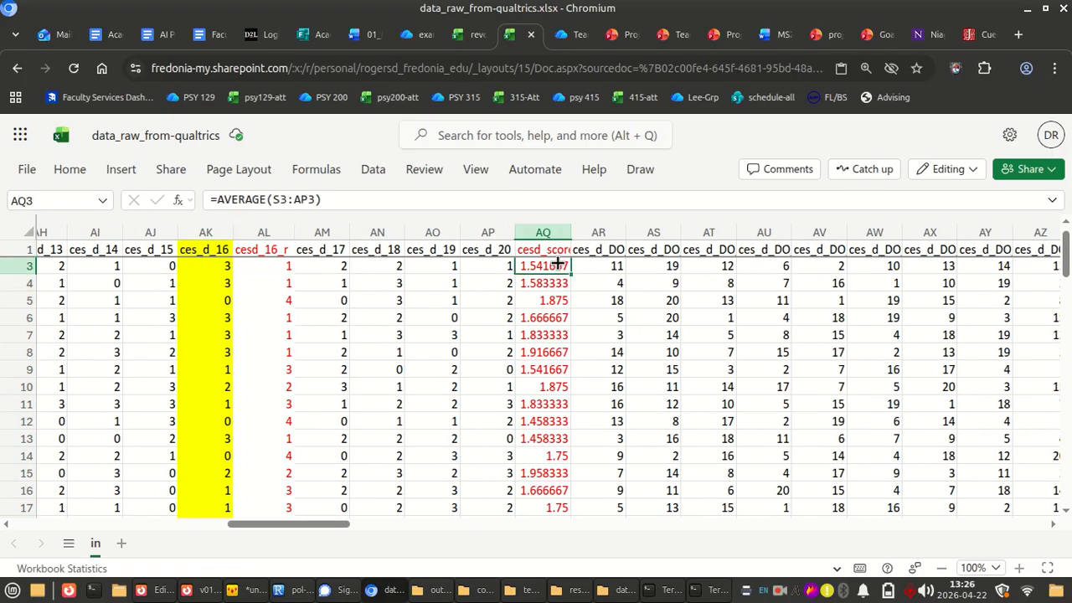
{"action": "scroll", "coordinate": [557, 264], "scroll_direction": "left", "scroll_amount": 12}
{"action": "scroll", "coordinate": [556, 265], "scroll_direction": "right", "scroll_amount": 10}
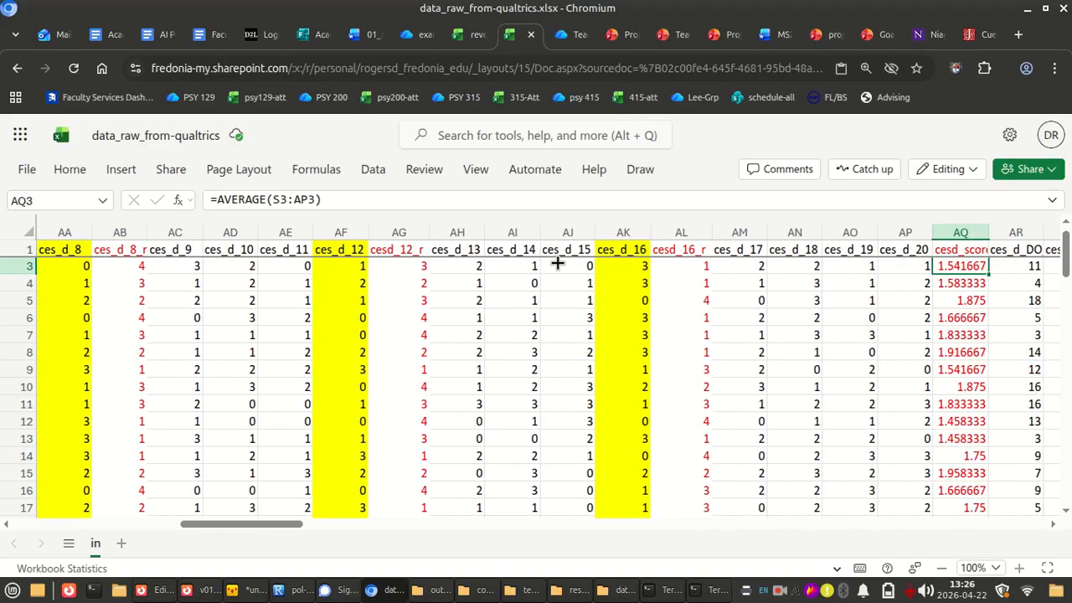
{"action": "scroll", "coordinate": [556, 264], "scroll_direction": "right", "scroll_amount": 1}
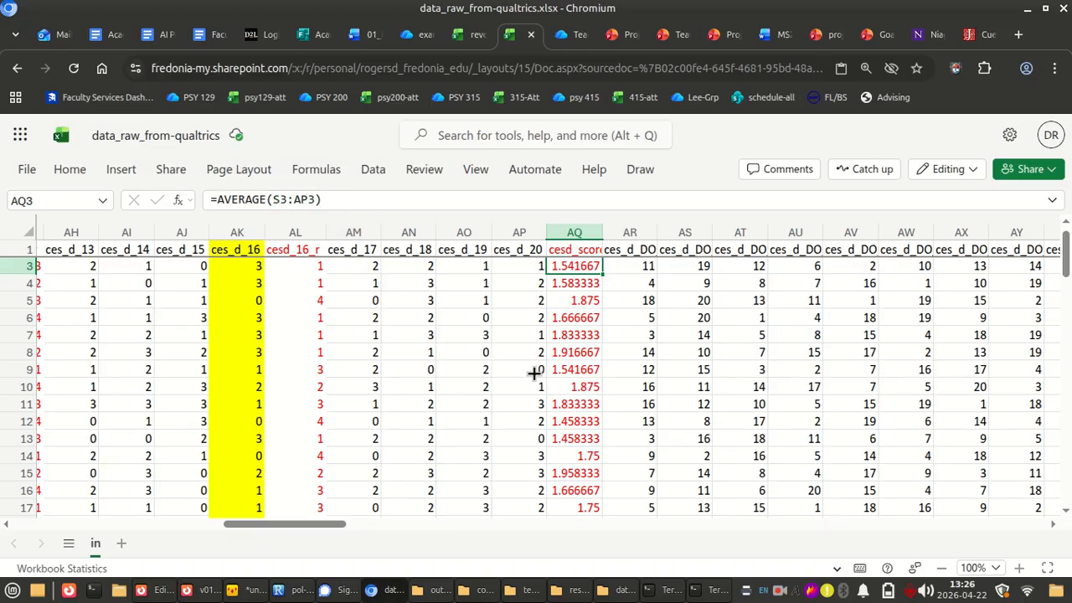
{"action": "scroll", "coordinate": [533, 372], "scroll_direction": "left", "scroll_amount": 6}
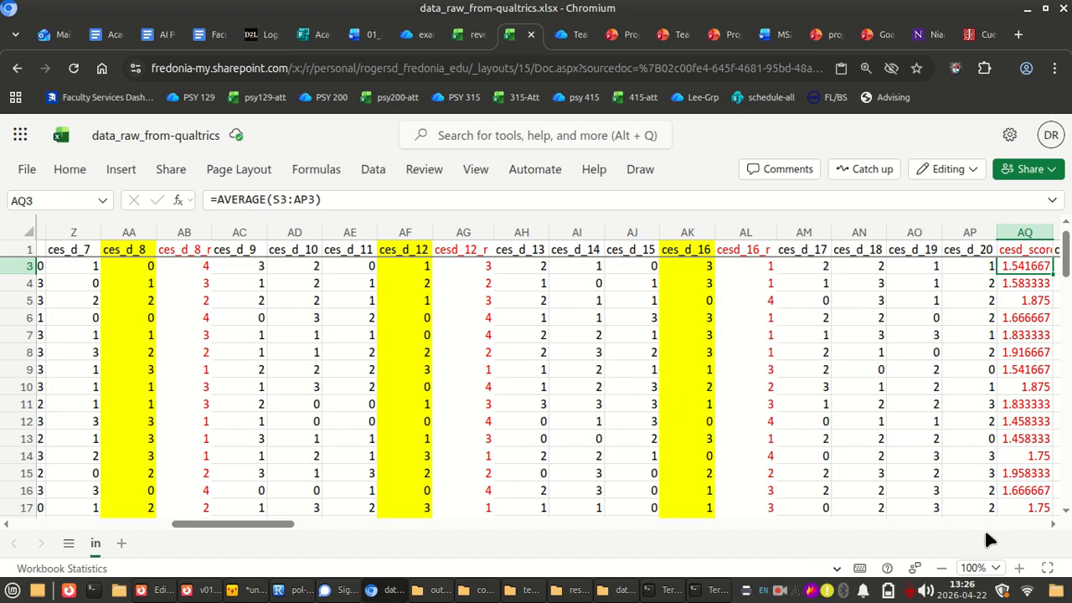
Remove the range argument from the AVERAGE formula in the first cesd_score cell, AQ2, leaving its parentheses empty
{"action": "left_click", "coordinate": [943, 569]}
{"action": "left_click", "coordinate": [943, 568]}
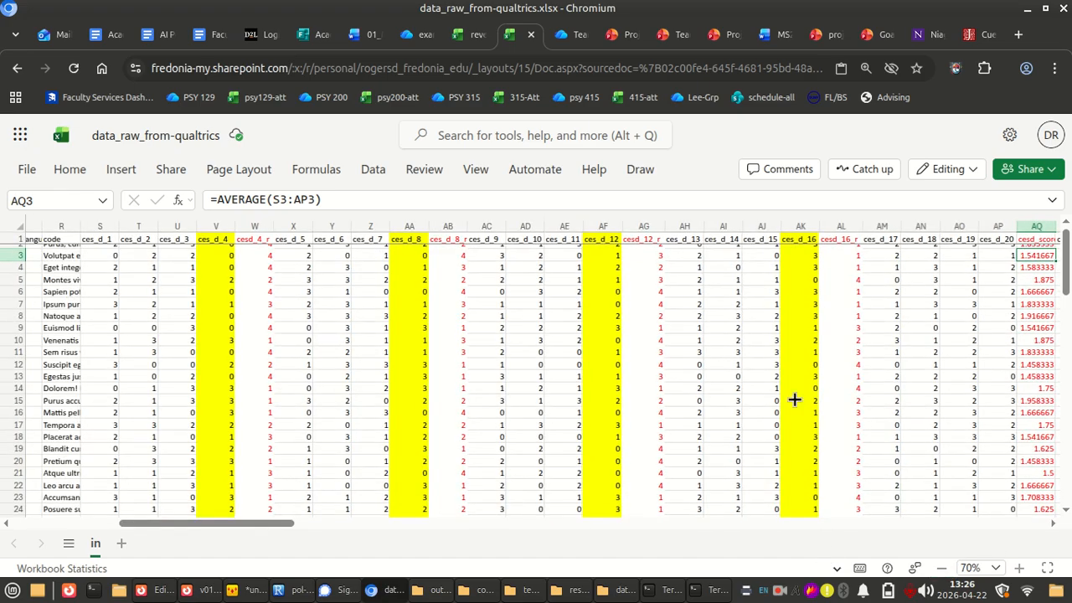
{"action": "scroll", "coordinate": [793, 400], "scroll_direction": "left", "scroll_amount": 10}
{"action": "scroll", "coordinate": [794, 399], "scroll_direction": "right", "scroll_amount": 12}
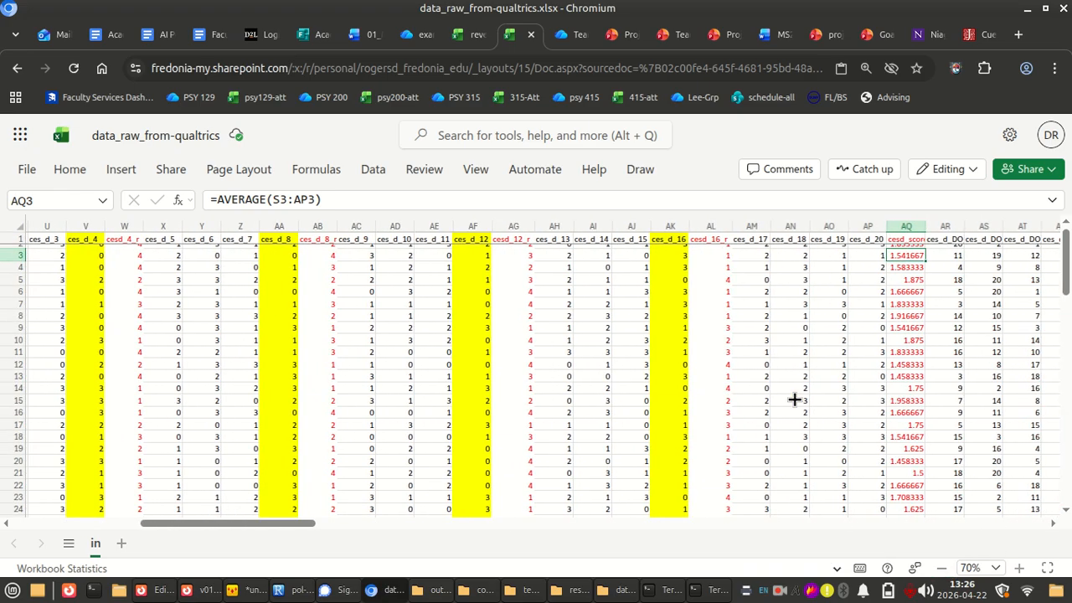
{"action": "scroll", "coordinate": [914, 308], "scroll_direction": "up", "scroll_amount": 1}
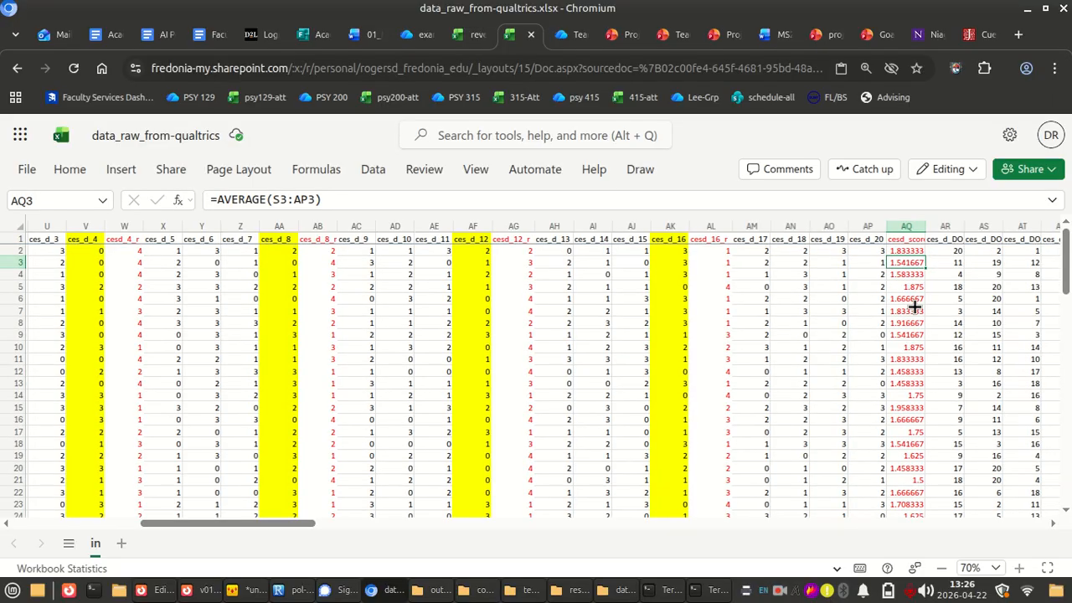
{"action": "left_click", "coordinate": [905, 251]}
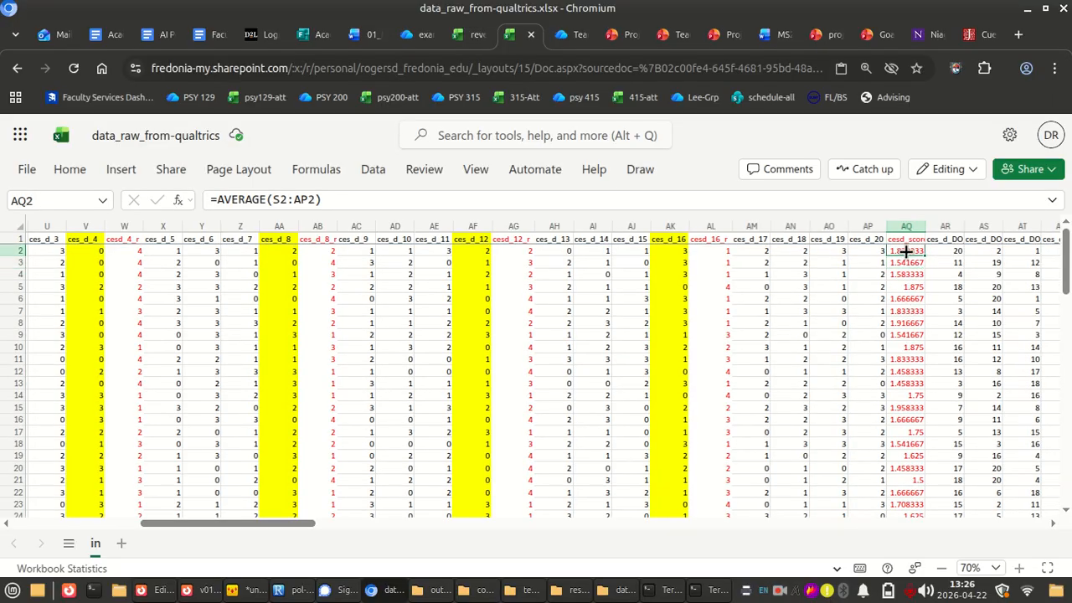
{"action": "double_click", "coordinate": [309, 198]}
{"action": "key", "text": "BackSpace"}
{"action": "key", "text": "BackSpace"}
{"action": "key", "text": "BackSpace"}
{"action": "key", "text": "BackSpace"}
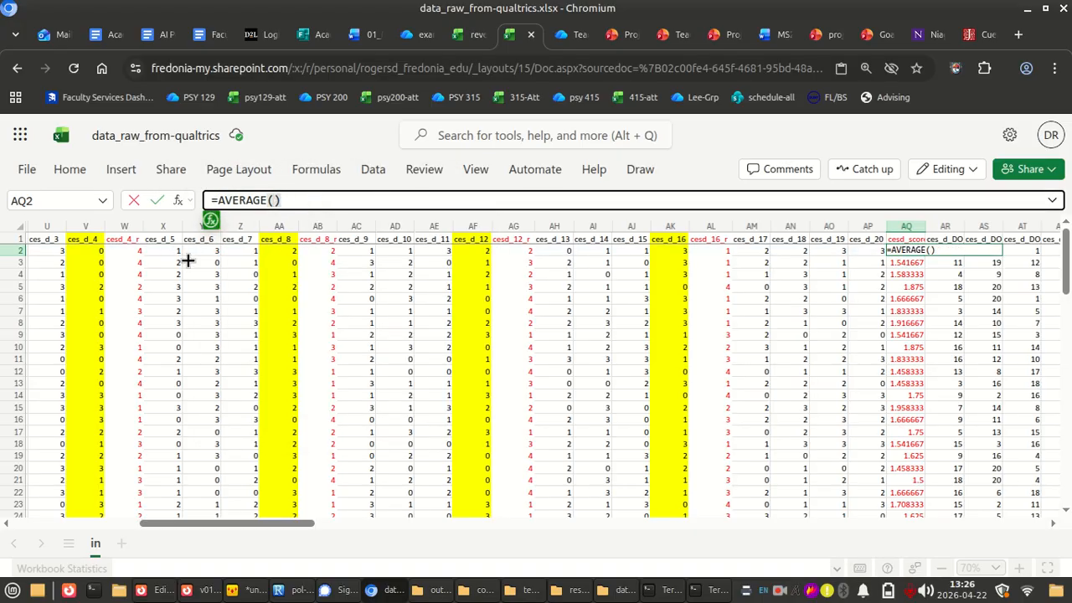
{"action": "scroll", "coordinate": [188, 261], "scroll_direction": "left", "scroll_amount": 5}
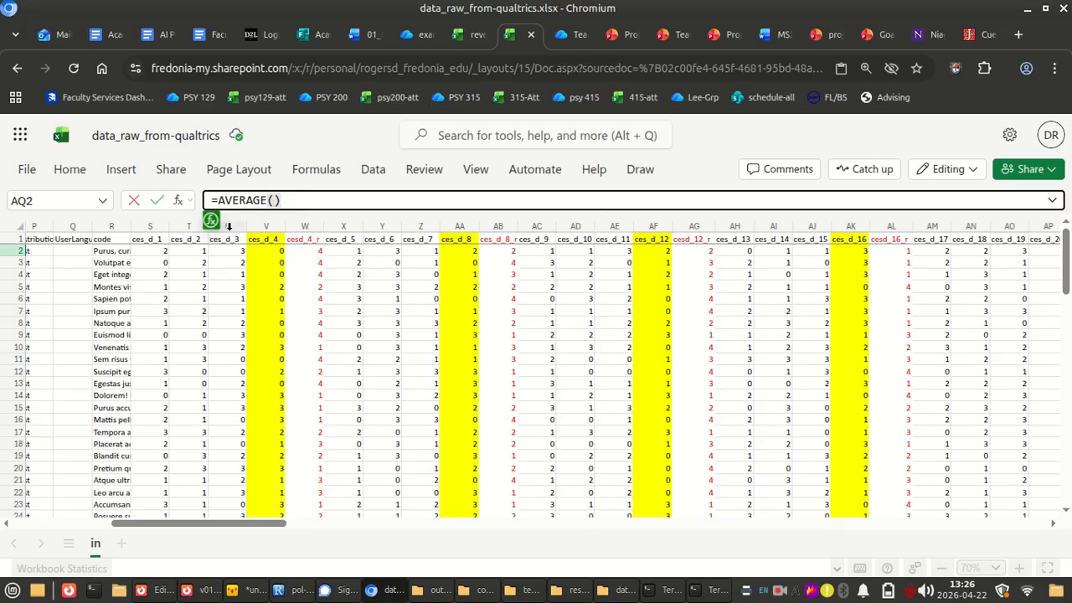
{"action": "type", "text": "2"}
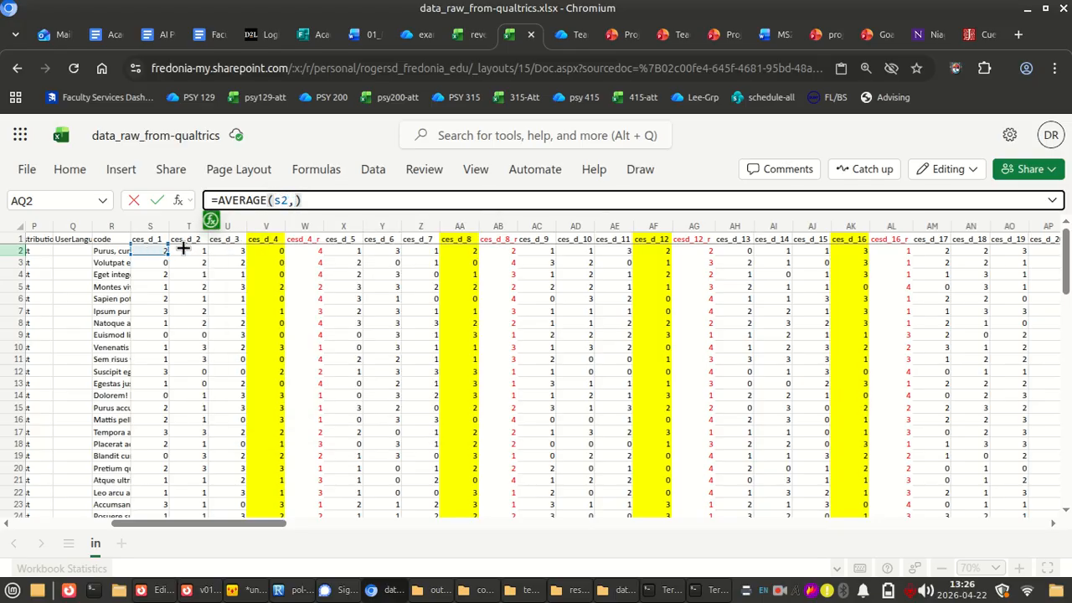
{"action": "type", "text": ",t2,"}
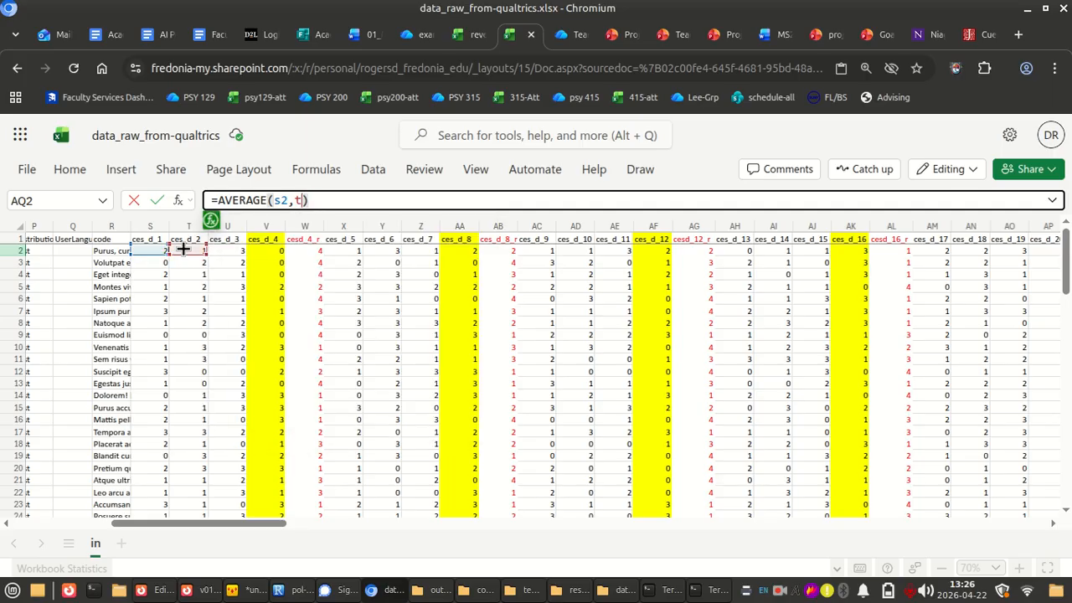
{"action": "key", "text": "BackSpace"}
{"action": "key", "text": "BackSpace"}
{"action": "key", "text": "BackSpace"}
{"action": "key", "text": "BackSpace"}
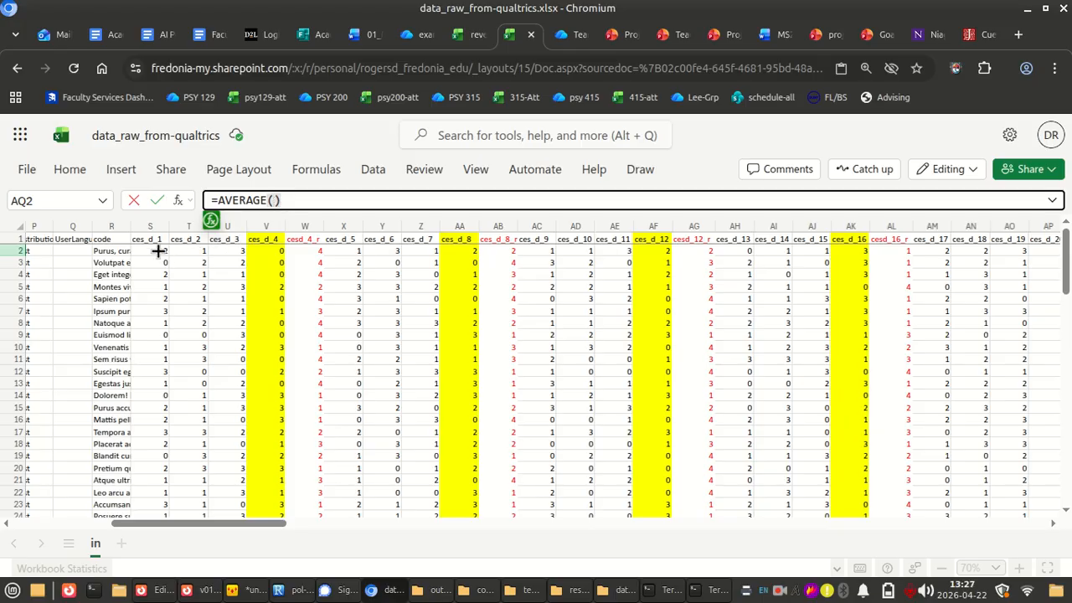
{"action": "left_click_drag", "start_coordinate": [158, 250], "coordinate": [219, 251]}
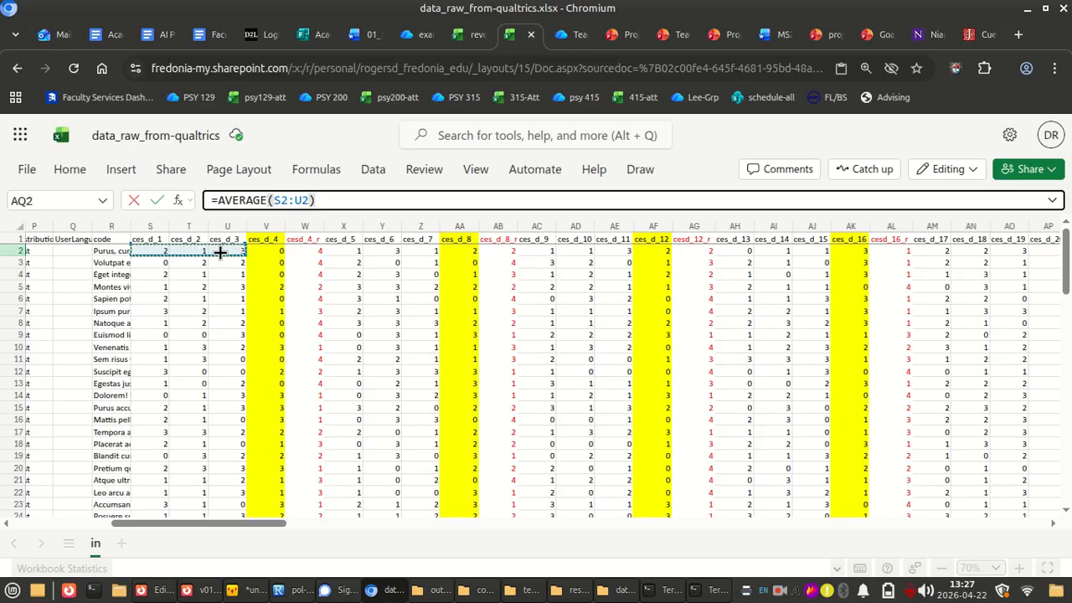
{"action": "type", "text": ","}
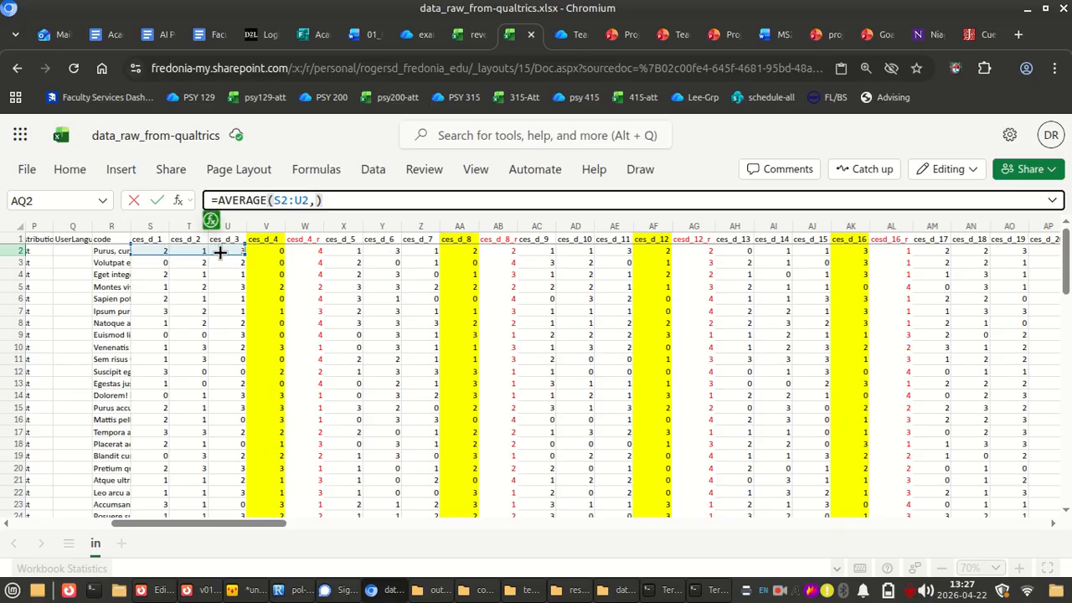
{"action": "left_click_drag", "start_coordinate": [219, 251], "coordinate": [382, 239]}
{"action": "key", "text": "Escape"}
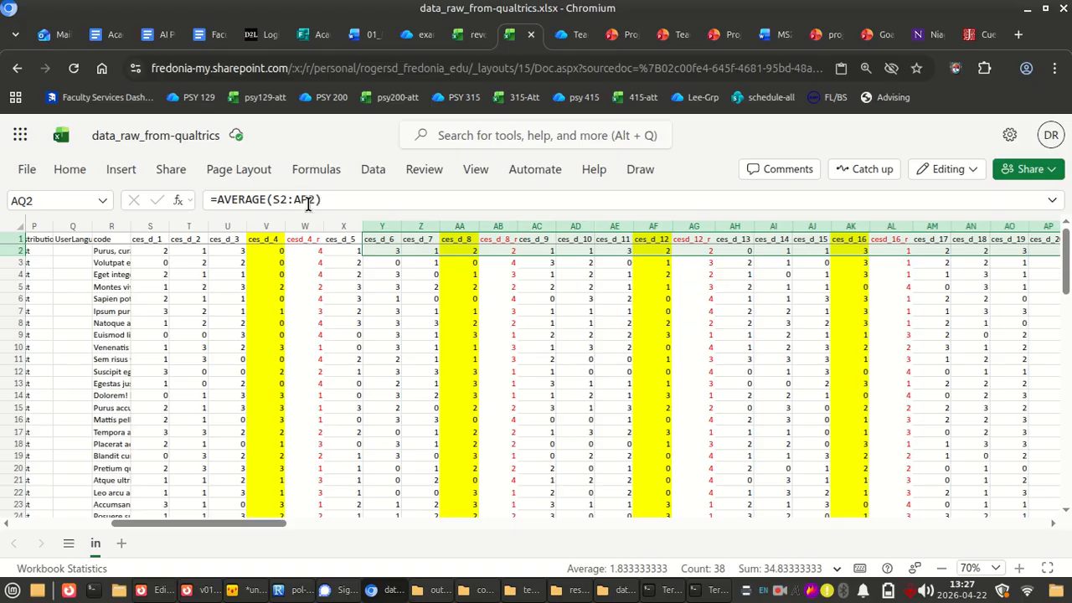
Reopen the AVERAGE formula in AQ2 and delete its whole range again so that only the empty parentheses remain
{"action": "left_click", "coordinate": [308, 202]}
{"action": "key", "text": "BackSpace"}
{"action": "key", "text": "BackSpace"}
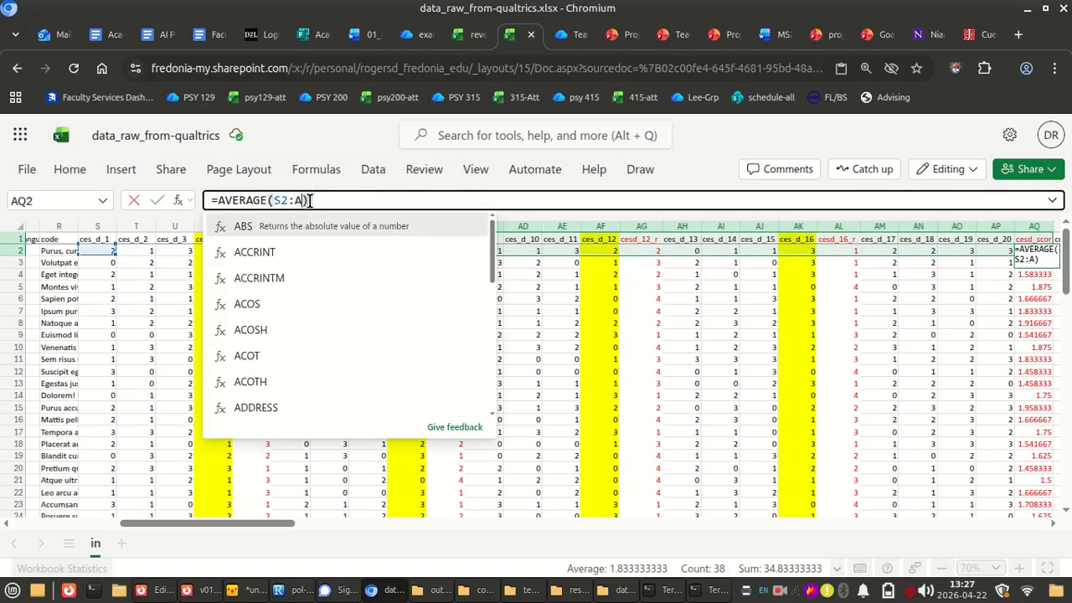
{"action": "key", "text": "BackSpace"}
{"action": "key", "text": "BackSpace"}
{"action": "key", "text": "BackSpace"}
{"action": "key", "text": "BackSpace"}
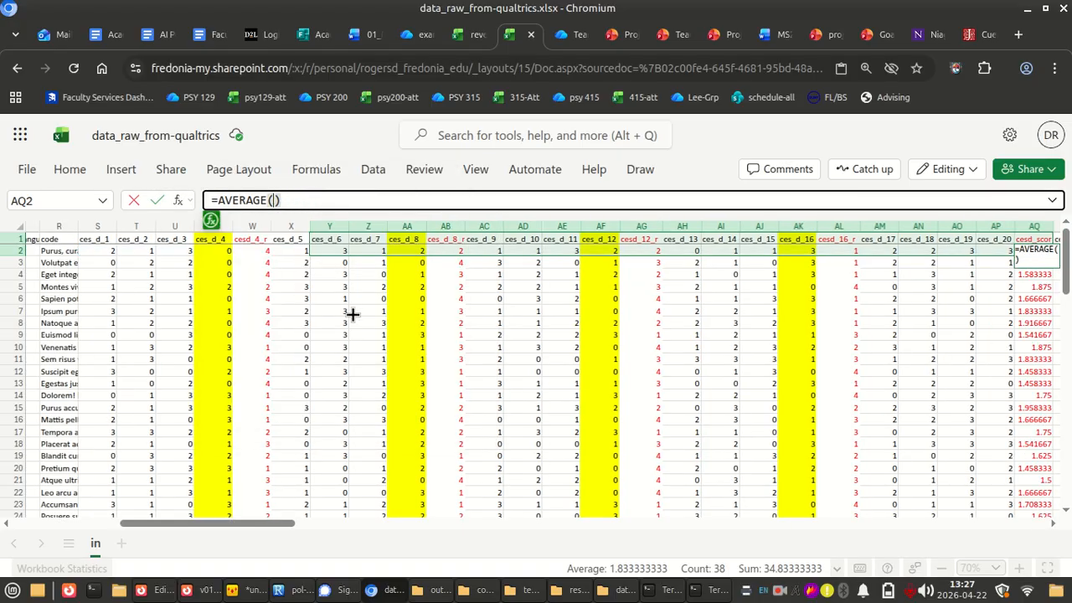
Fill the empty AVERAGE formula in AQ2 with the ranges S2:U2 and W2:Z2, skipping the original ces_d_4 column
{"action": "scroll", "coordinate": [352, 314], "scroll_direction": "left", "scroll_amount": 5}
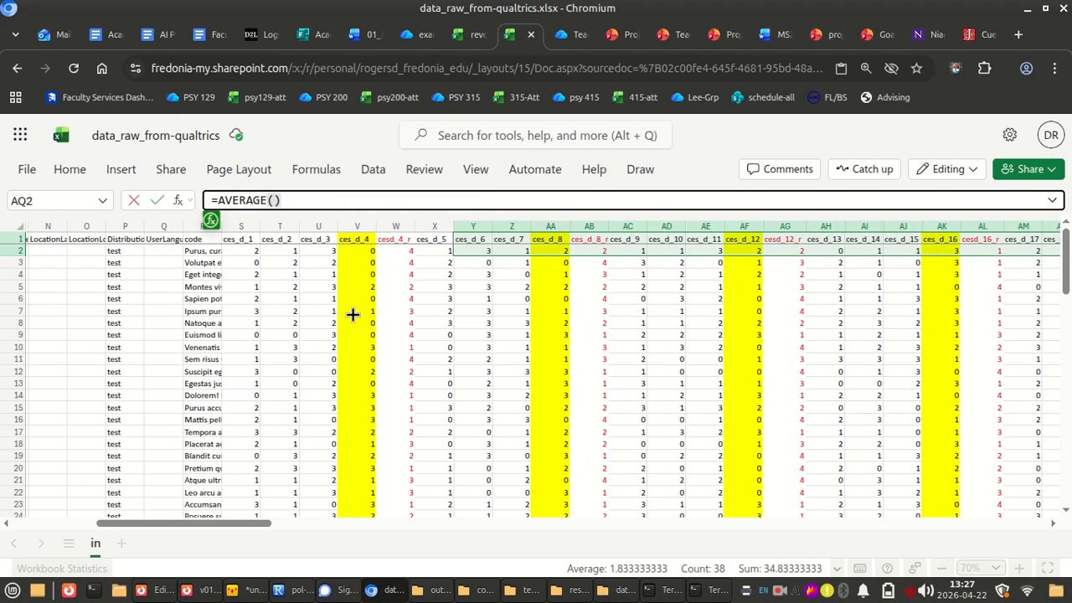
{"action": "left_click_drag", "start_coordinate": [249, 253], "coordinate": [310, 254]}
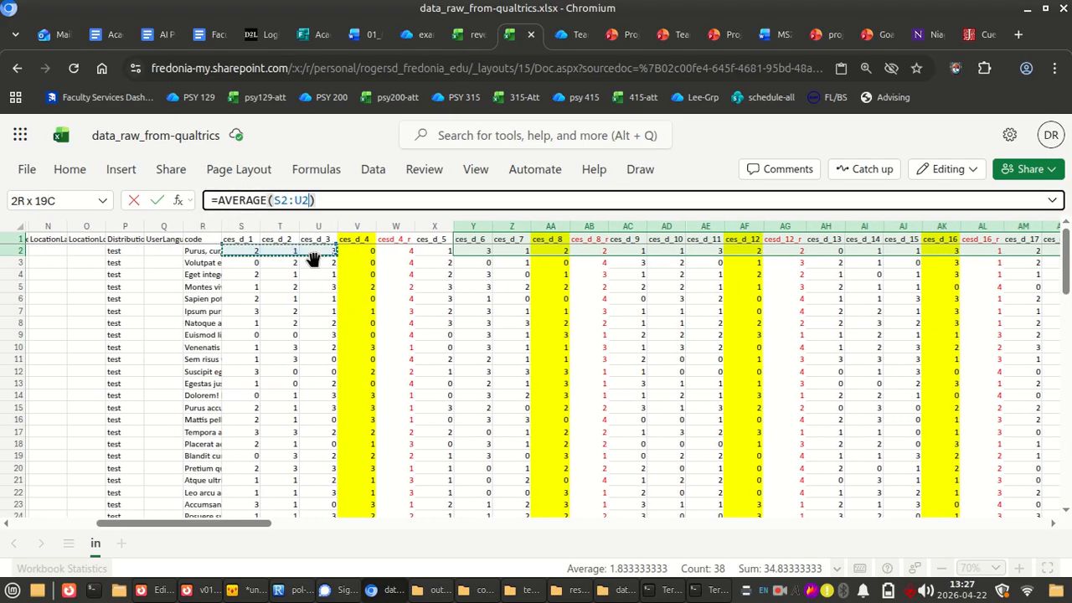
{"action": "type", "text": ","}
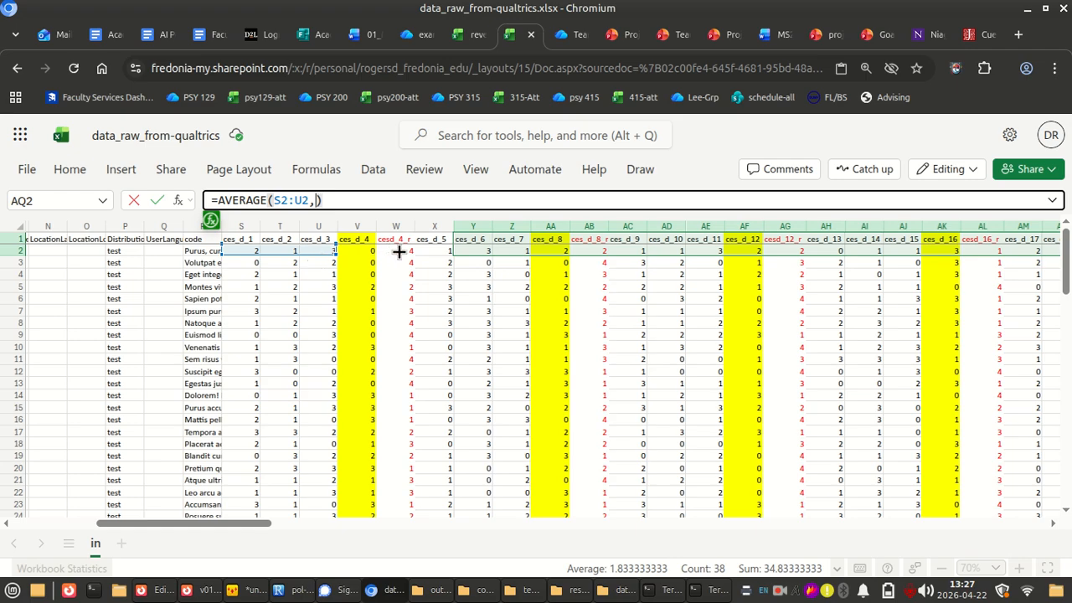
{"action": "left_click_drag", "start_coordinate": [399, 251], "coordinate": [514, 249]}
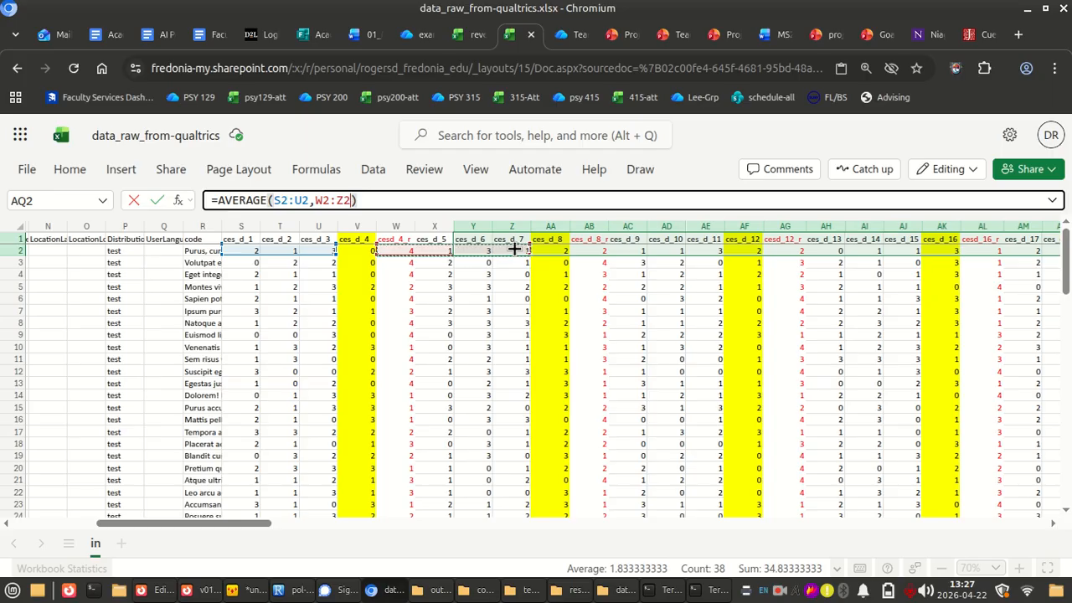
{"action": "type", "text": ","}
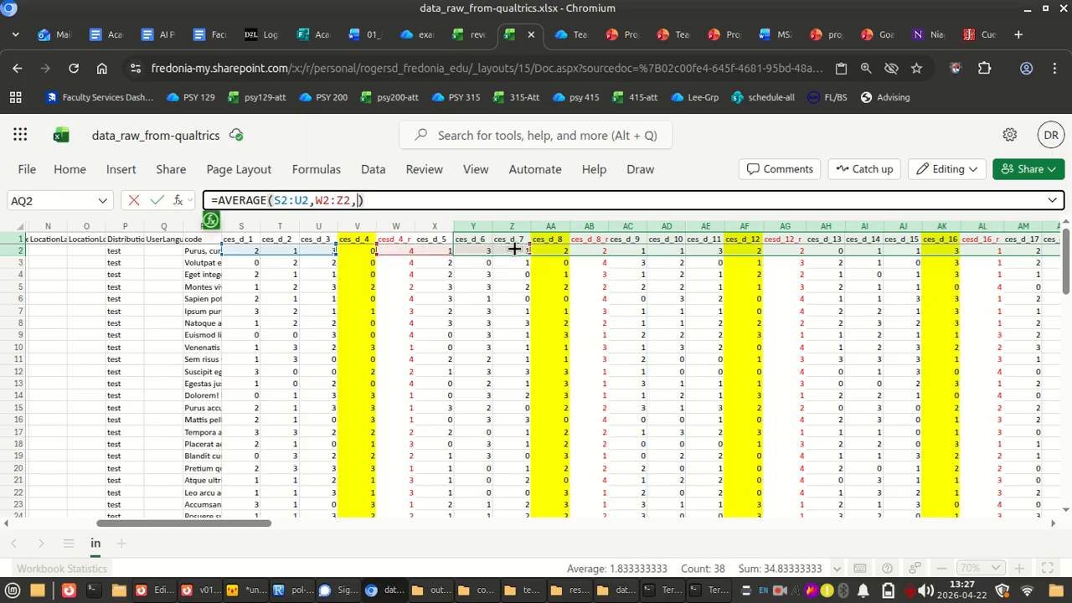
Append the ranges AB2:AE2, AG2:AJ2 and AL2:AP2 to the AVERAGE formula in AQ2, separated by commas, and commit it
{"action": "scroll", "coordinate": [514, 249], "scroll_direction": "right", "scroll_amount": 4}
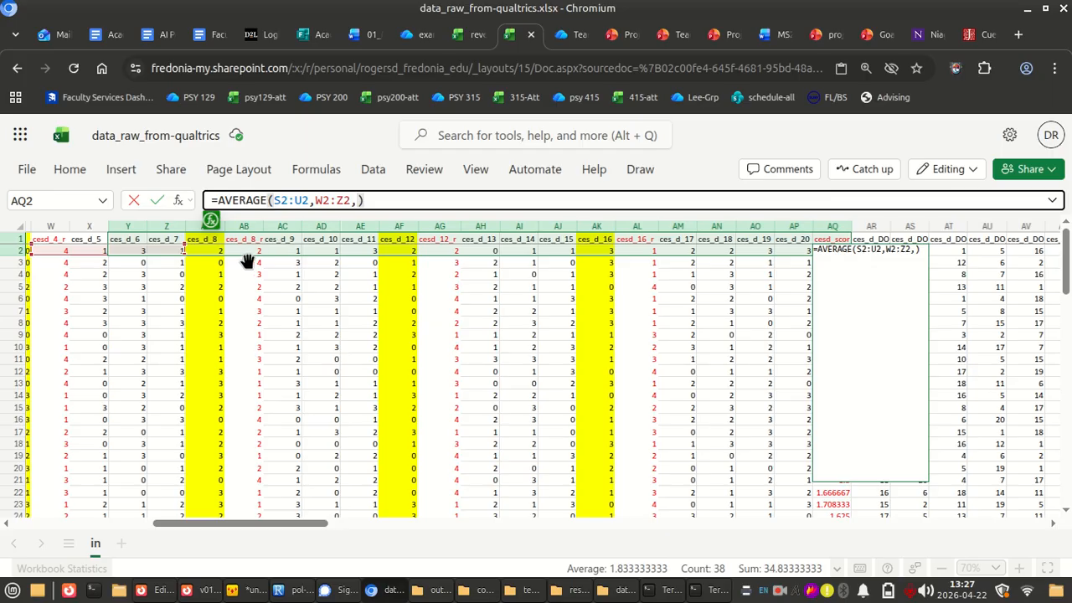
{"action": "left_click_drag", "start_coordinate": [247, 254], "coordinate": [360, 259]}
{"action": "type", "text": ","}
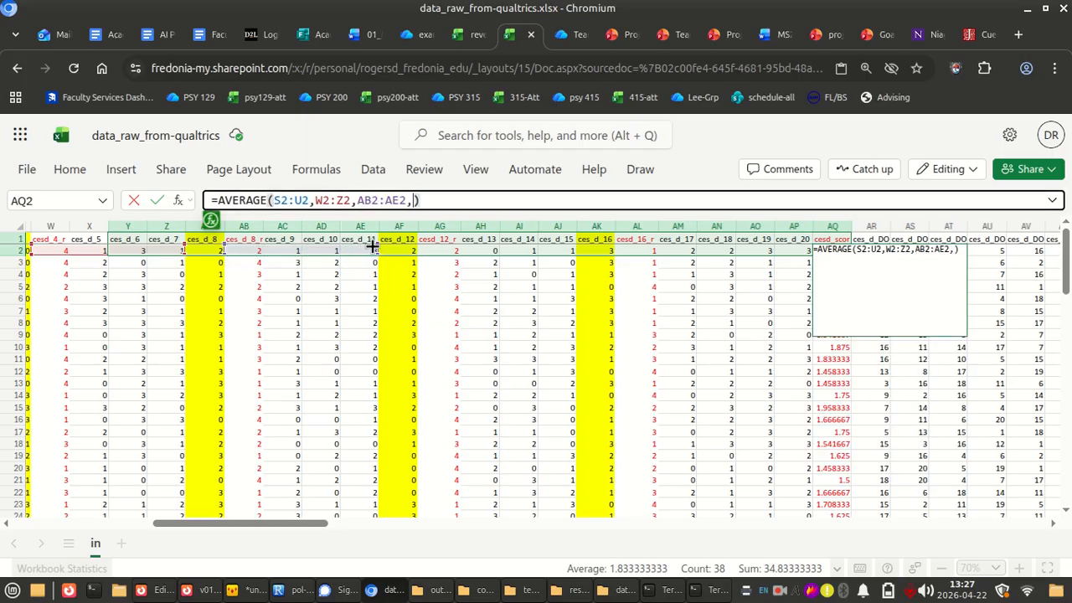
{"action": "left_click_drag", "start_coordinate": [439, 250], "coordinate": [569, 251]}
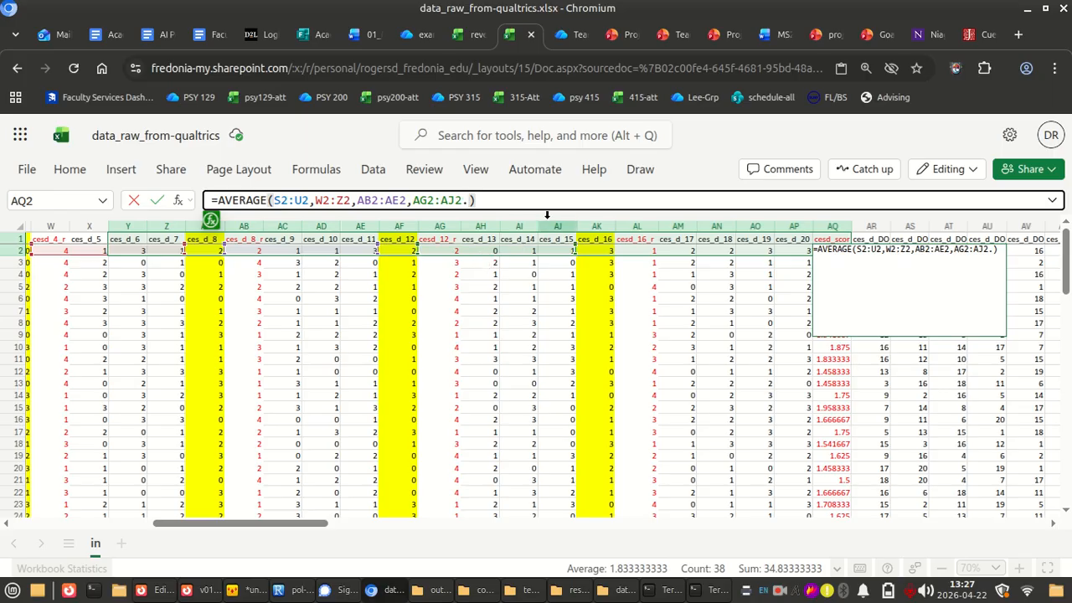
{"action": "type", "text": "."}
{"action": "left_click_drag", "start_coordinate": [627, 253], "coordinate": [785, 262]}
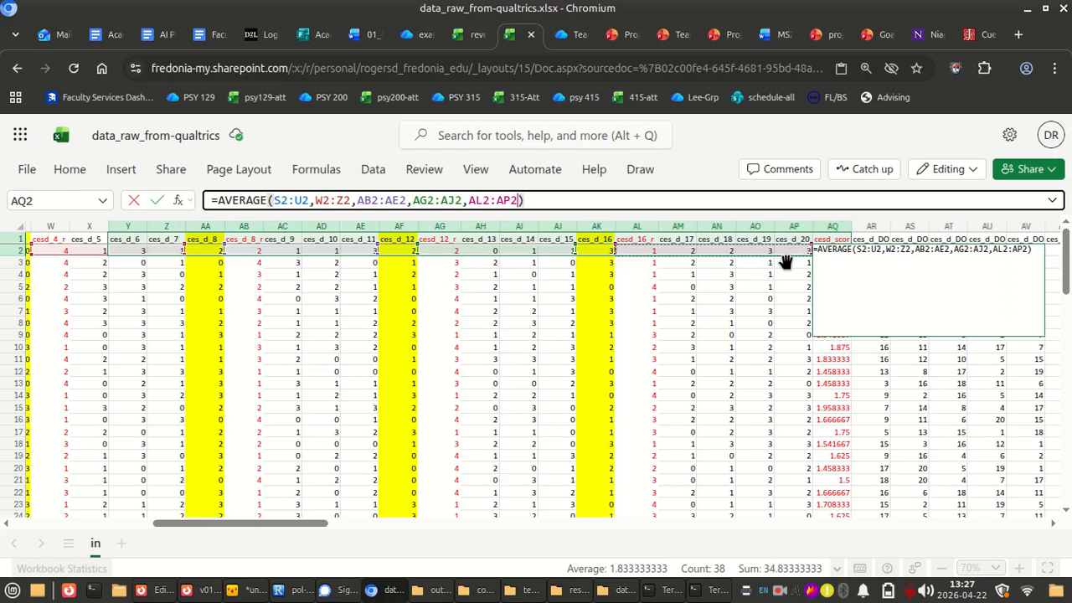
{"action": "key", "text": "Return"}
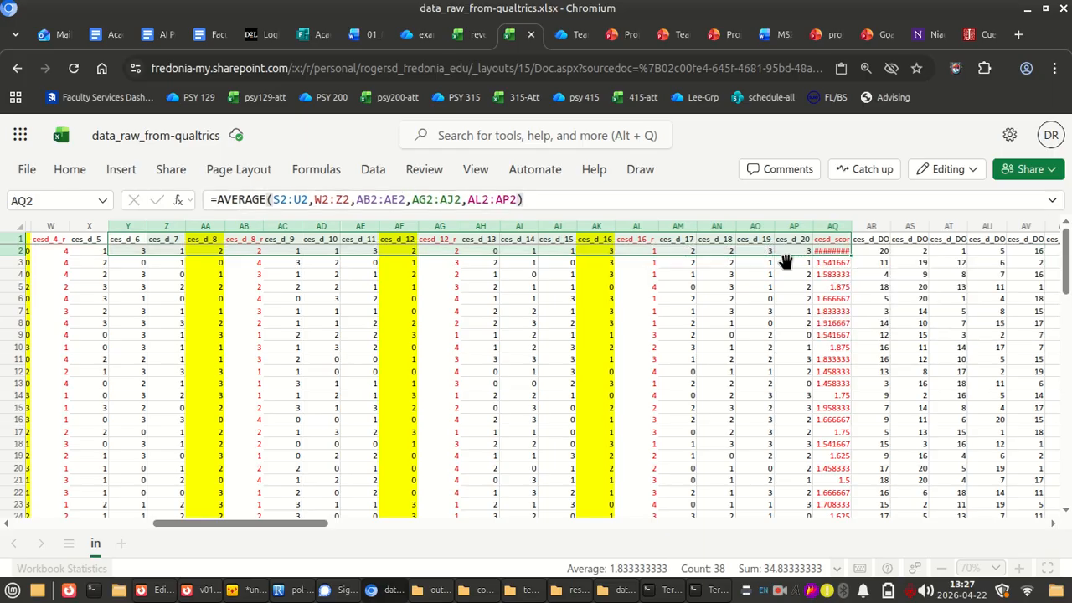
Copy the rewritten cesd_score formula from AQ2
{"action": "key", "text": "Up"}
{"action": "key", "text": "Down"}
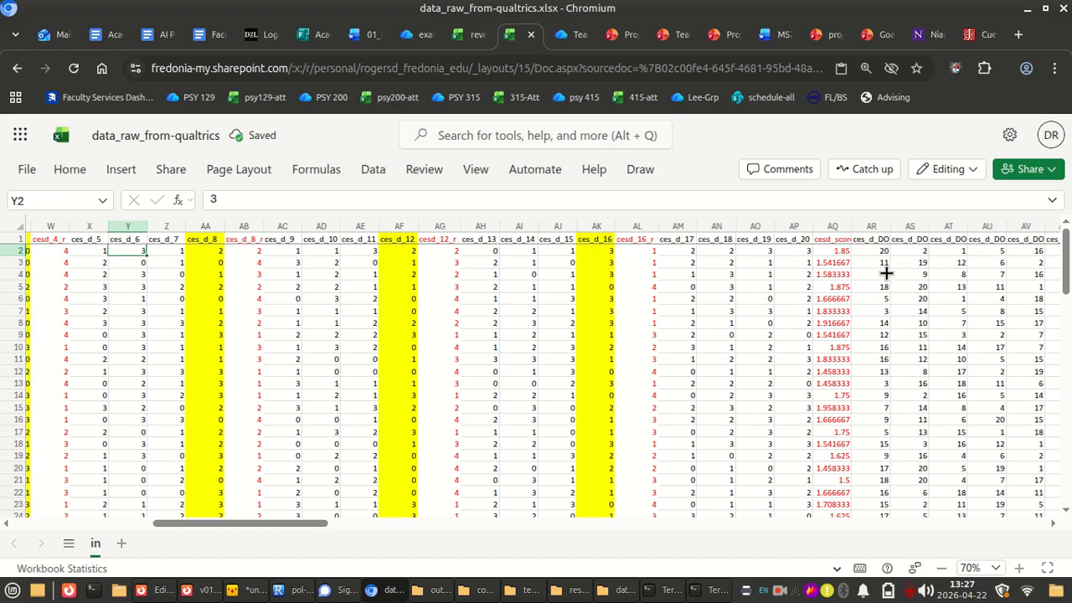
{"action": "left_click_drag", "start_coordinate": [846, 251], "coordinate": [844, 258]}
{"action": "scroll", "coordinate": [844, 255], "scroll_direction": "up", "scroll_amount": 5}
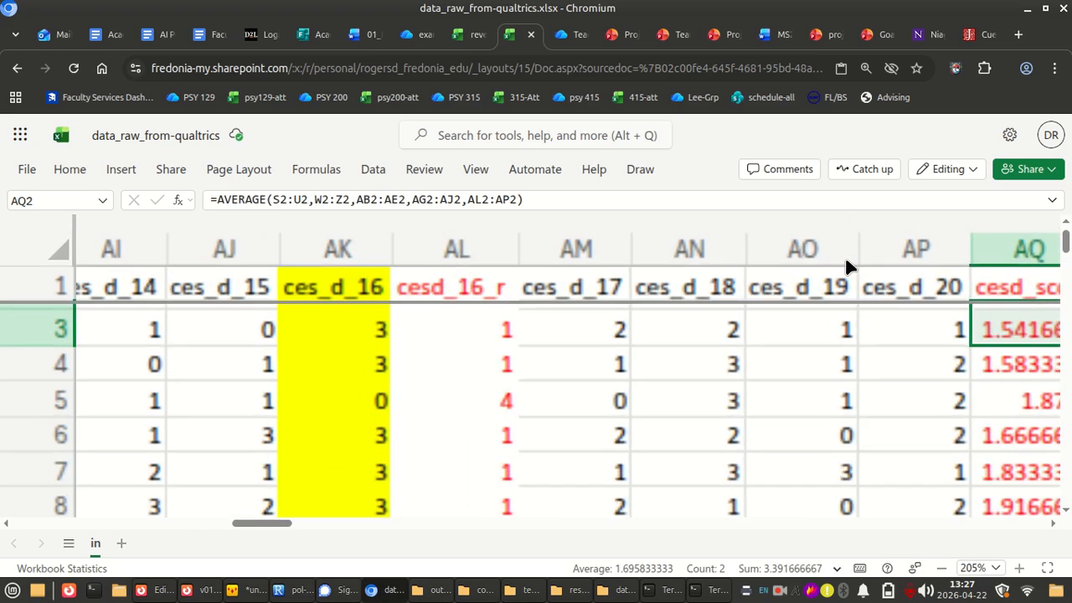
{"action": "scroll", "coordinate": [829, 352], "scroll_direction": "down", "scroll_amount": 3}
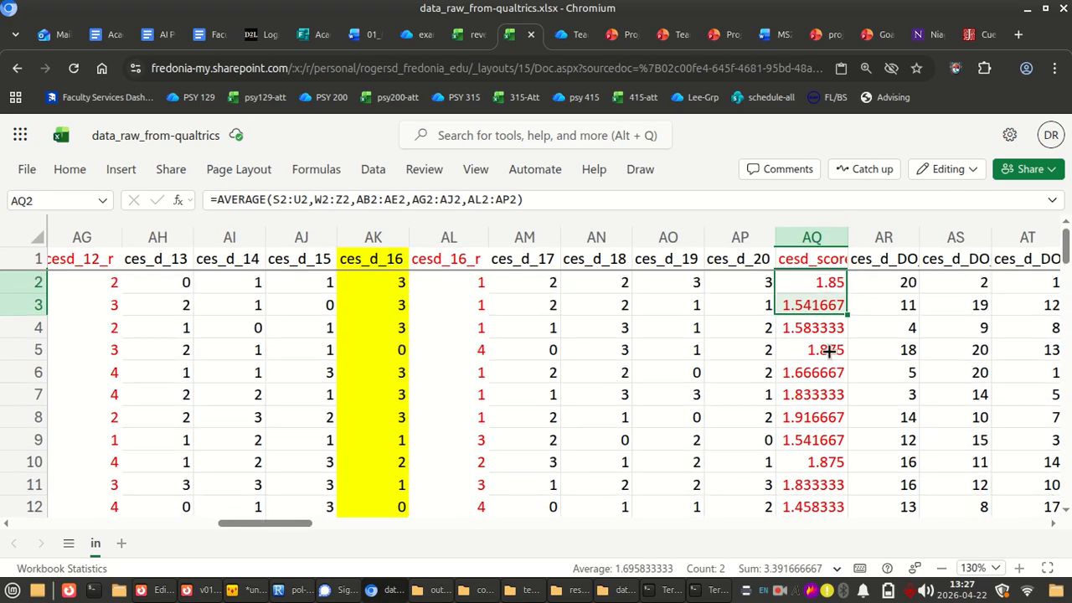
{"action": "left_click", "coordinate": [835, 282]}
{"action": "key", "text": "Down"}
{"action": "scroll", "coordinate": [834, 283], "scroll_direction": "down", "scroll_amount": 4}
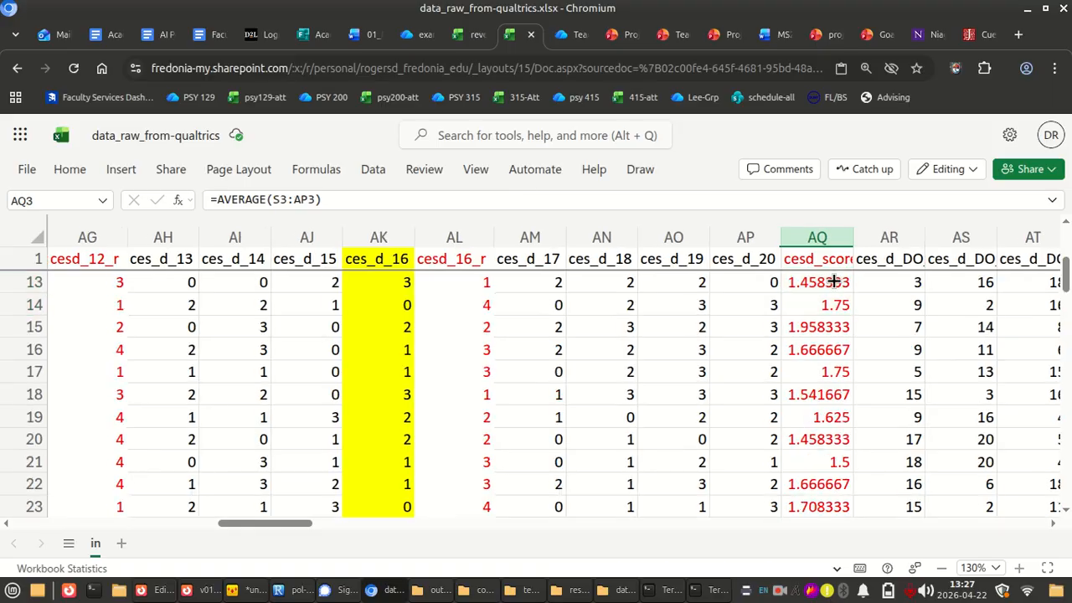
{"action": "key", "text": "ctrl+c"}
Paste the copied AVERAGE formula into the rest of the cesd_score column, from AQ3 through AQ76
{"action": "scroll", "coordinate": [835, 282], "scroll_direction": "down", "scroll_amount": 15}
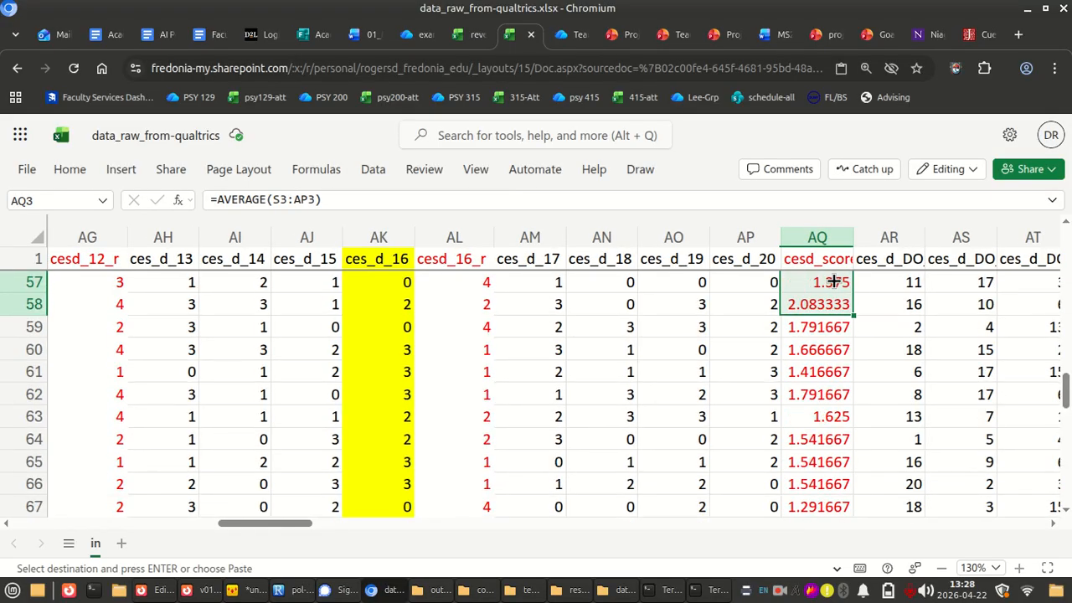
{"action": "key", "text": "shift+Page_Down"}
{"action": "key", "text": "shift+Down"}
{"action": "key", "text": "shift+Down"}
{"action": "key", "text": "shift+Down"}
{"action": "key", "text": "shift+Down"}
{"action": "key", "text": "shift+Down"}
{"action": "key", "text": "shift+Down"}
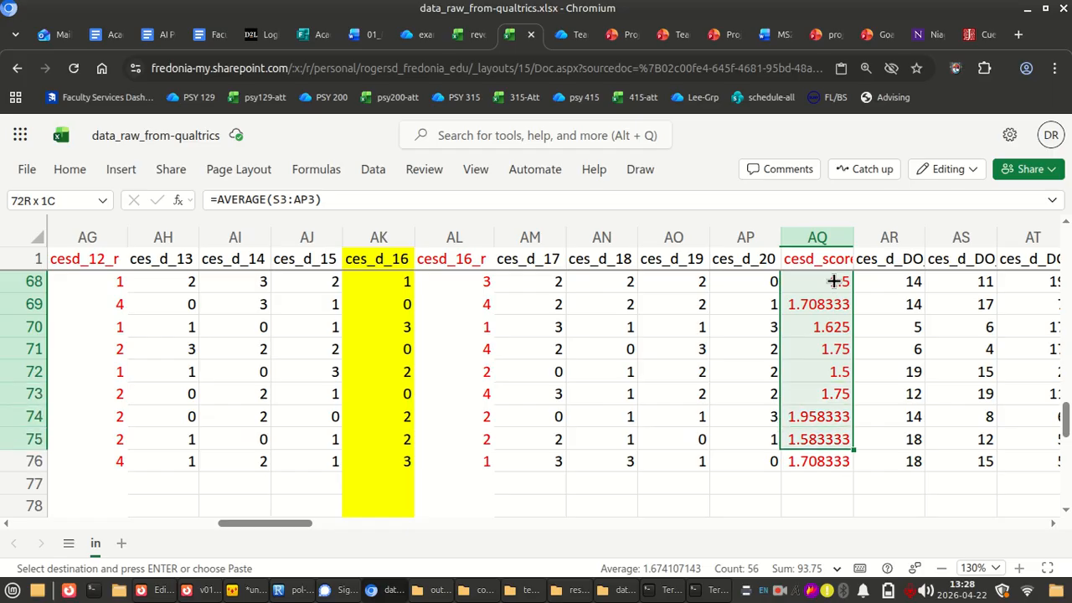
{"action": "key", "text": "shift+Down"}
{"action": "key", "text": "ctrl+v"}
Check the pasted formulas in AQ73 and AQ71 against the highlighted item ranges in their rows, leaving them unedited
{"action": "left_click_drag", "start_coordinate": [834, 282], "coordinate": [841, 389]}
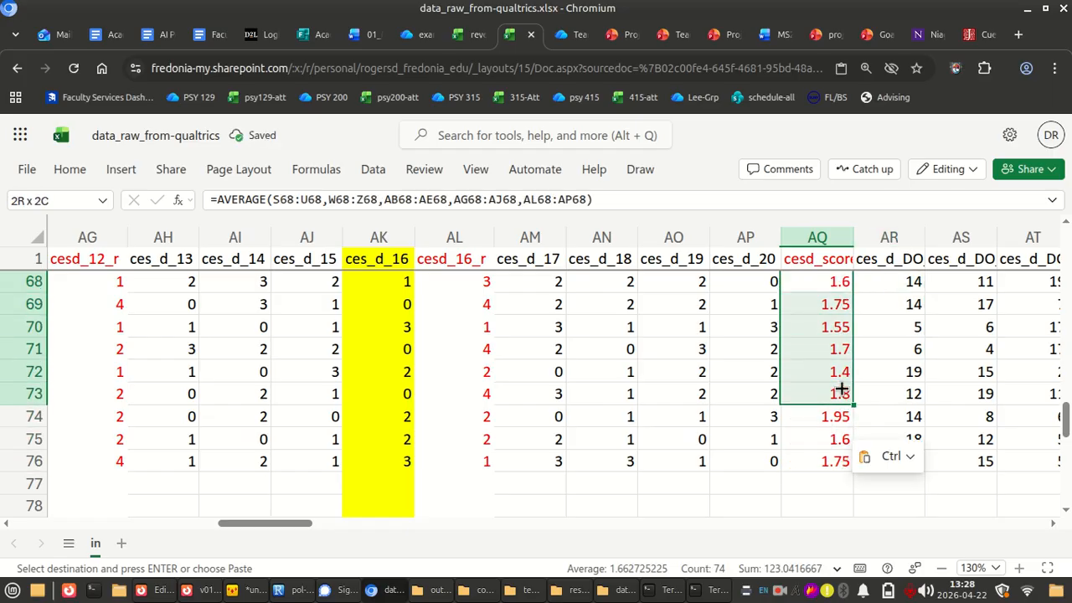
{"action": "left_click", "coordinate": [841, 389]}
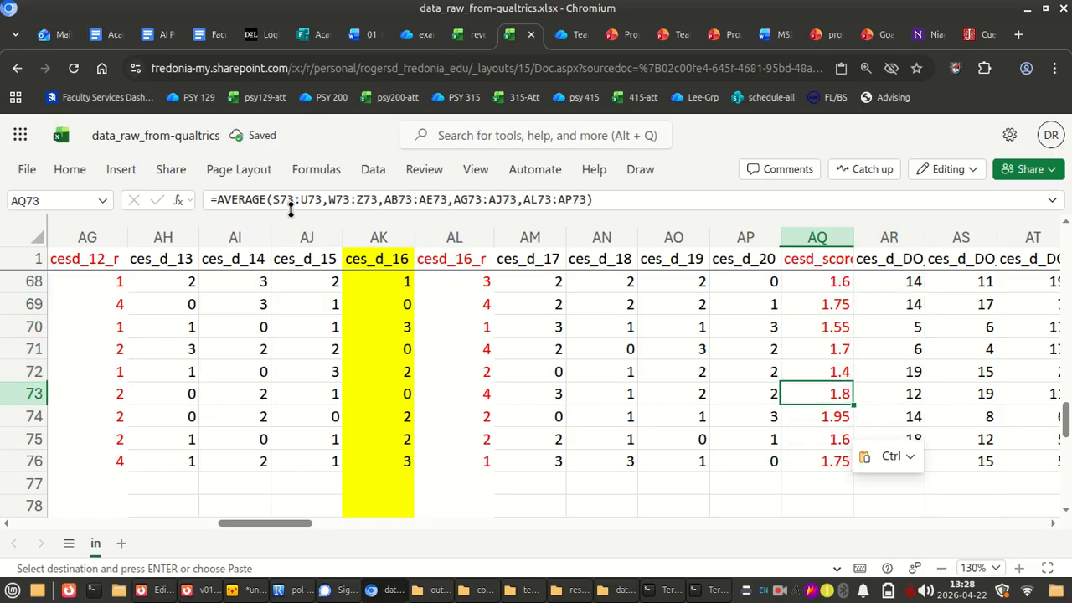
{"action": "left_click", "coordinate": [827, 343]}
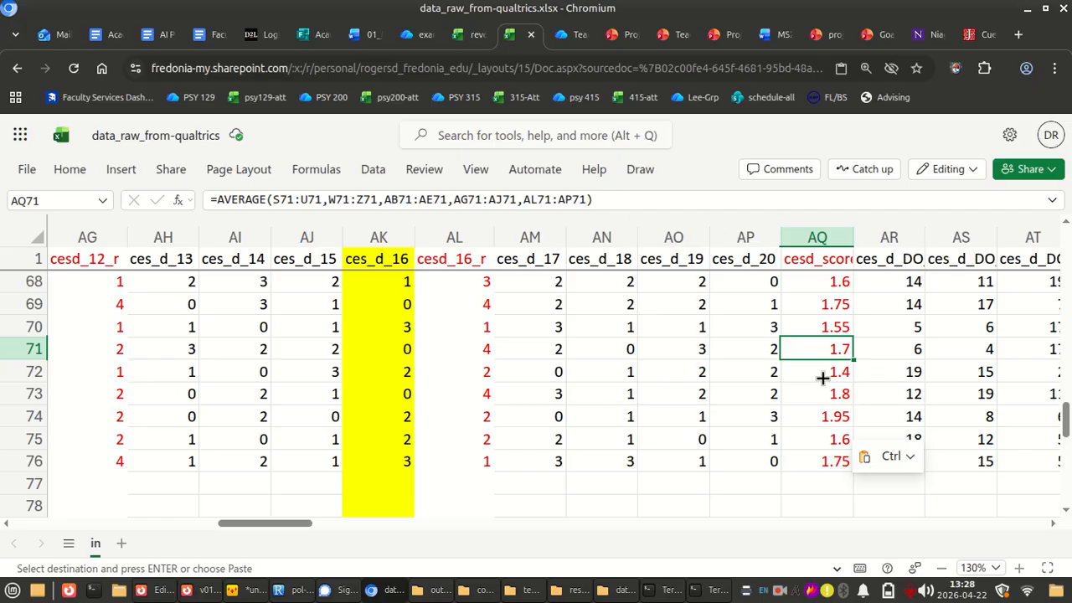
{"action": "left_click", "coordinate": [341, 200]}
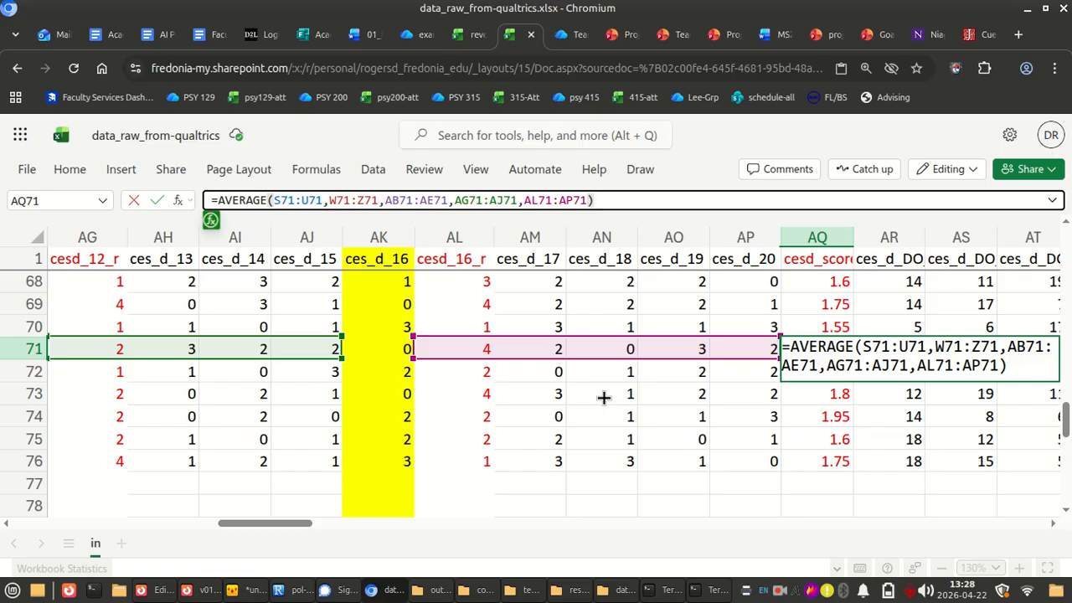
{"action": "scroll", "coordinate": [603, 398], "scroll_direction": "left", "scroll_amount": 15}
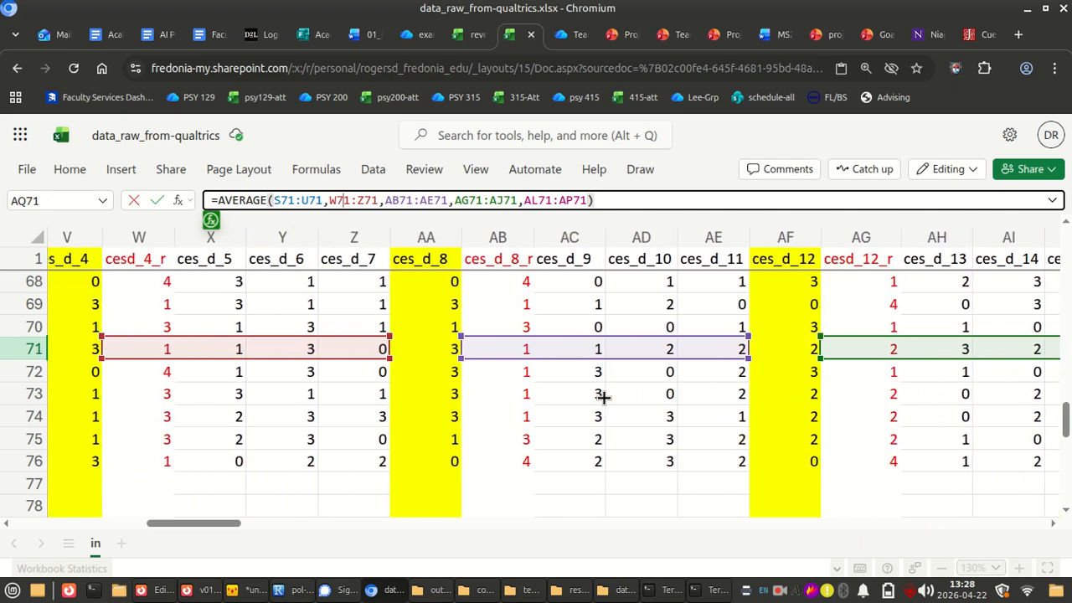
{"action": "scroll", "coordinate": [603, 398], "scroll_direction": "right", "scroll_amount": 8}
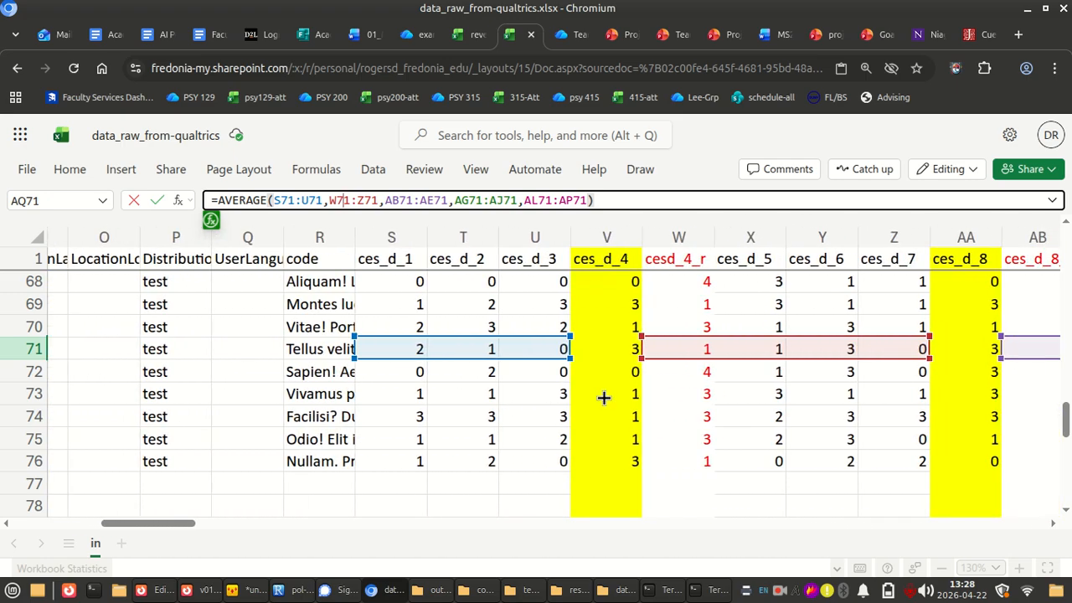
{"action": "scroll", "coordinate": [604, 398], "scroll_direction": "right", "scroll_amount": 15}
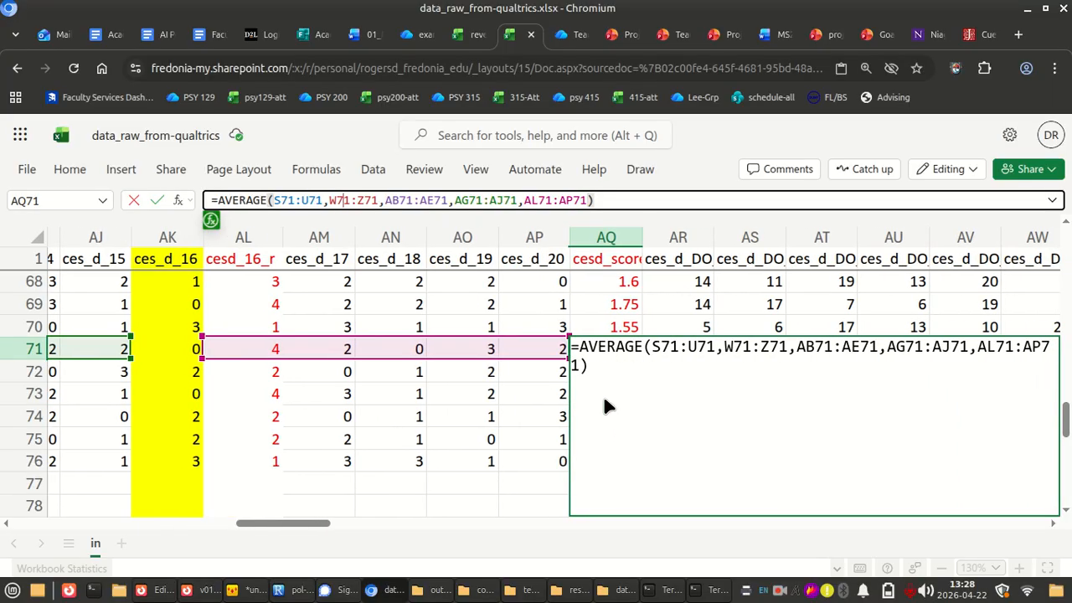
{"action": "scroll", "coordinate": [603, 398], "scroll_direction": "right", "scroll_amount": 1}
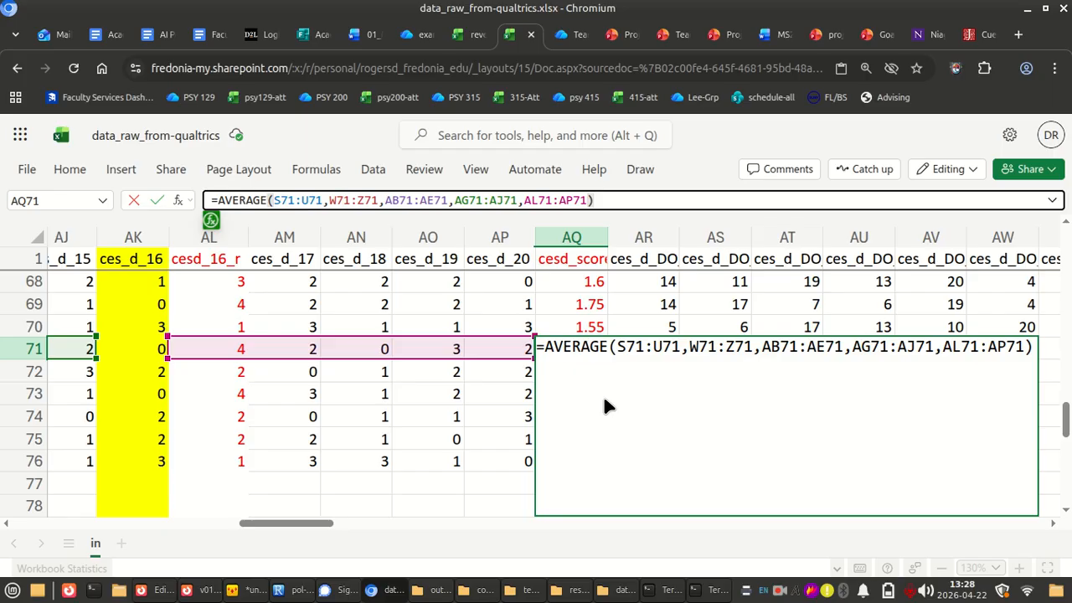
{"action": "key", "text": "Escape"}
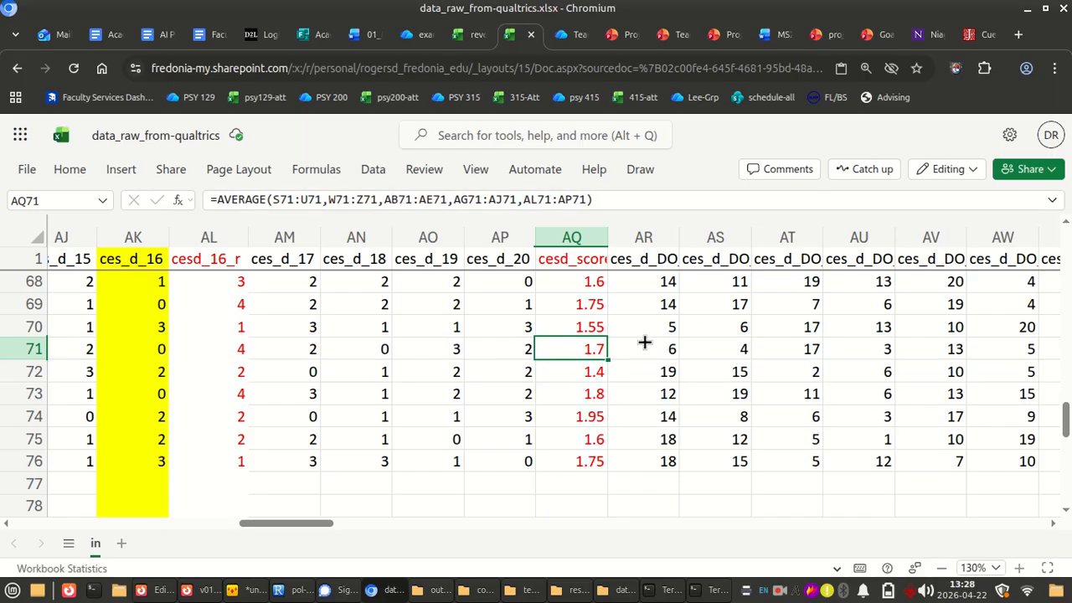
Widen the cesd_score column AQ until its full header fits, and review the scores from AQ23 back up to the first rows
{"action": "scroll", "coordinate": [627, 416], "scroll_direction": "up", "scroll_amount": 14}
{"action": "scroll", "coordinate": [630, 416], "scroll_direction": "down", "scroll_amount": 9, "text": "ctrl"}
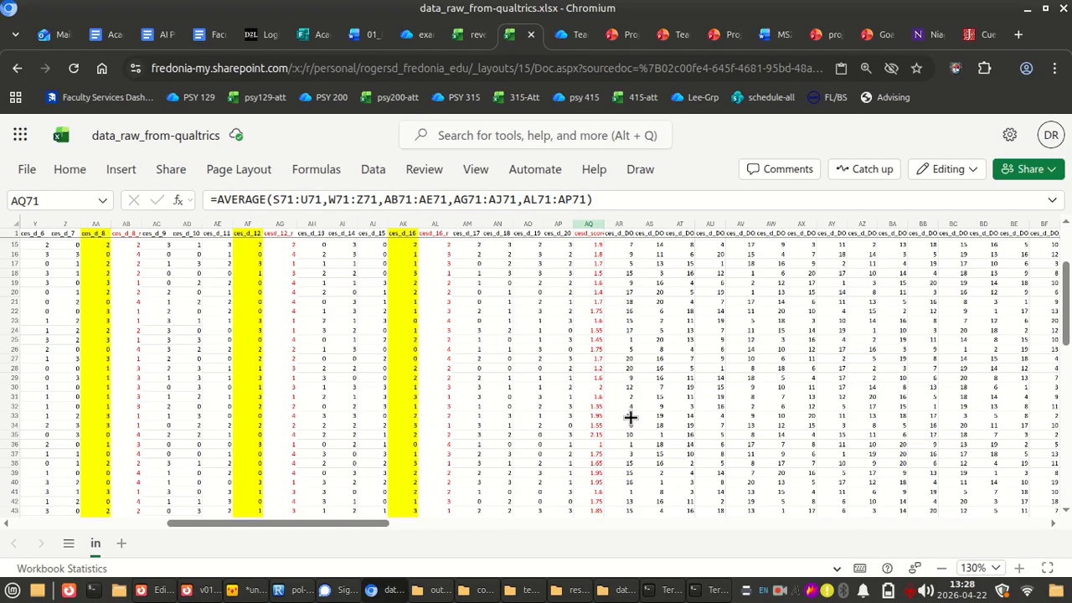
{"action": "scroll", "coordinate": [629, 416], "scroll_direction": "left", "scroll_amount": 3}
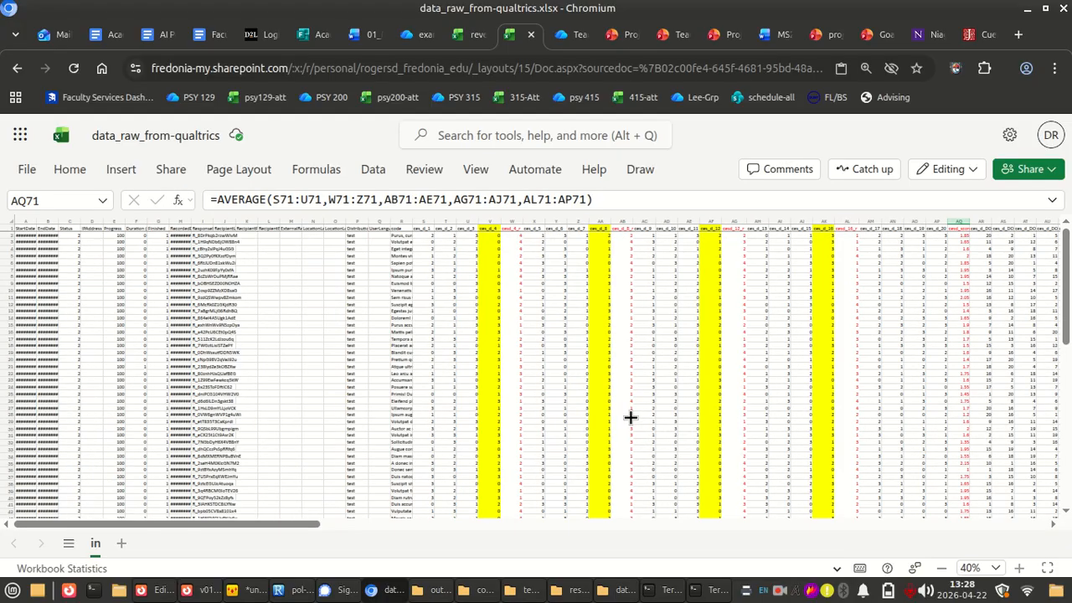
{"action": "scroll", "coordinate": [630, 416], "scroll_direction": "right", "scroll_amount": 3}
{"action": "scroll", "coordinate": [629, 416], "scroll_direction": "up", "scroll_amount": 10, "text": "ctrl"}
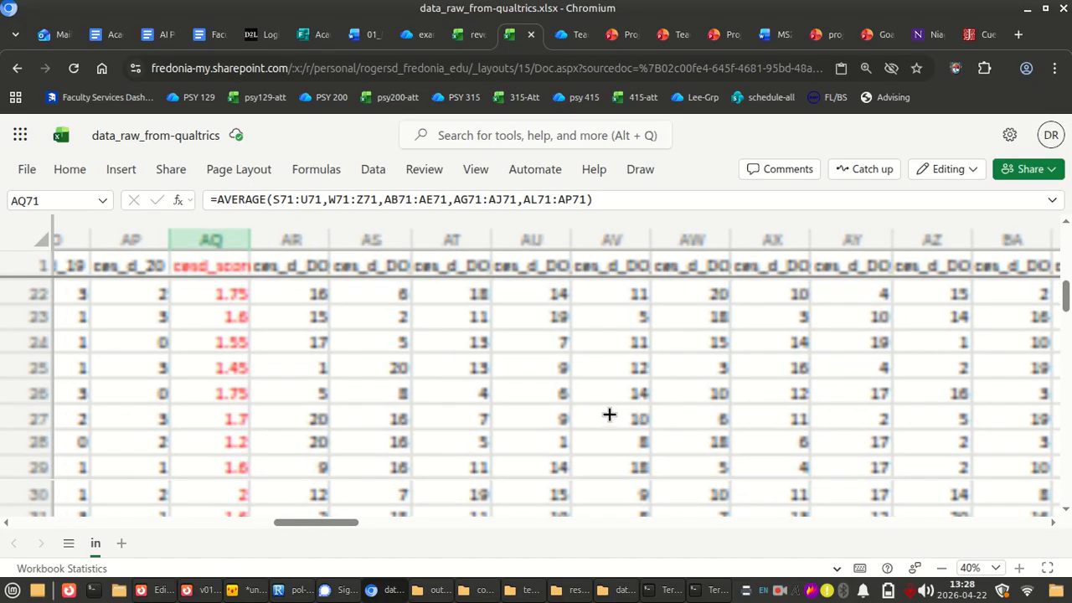
{"action": "left_click_drag", "start_coordinate": [255, 239], "coordinate": [276, 240]}
{"action": "left_click", "coordinate": [234, 315]}
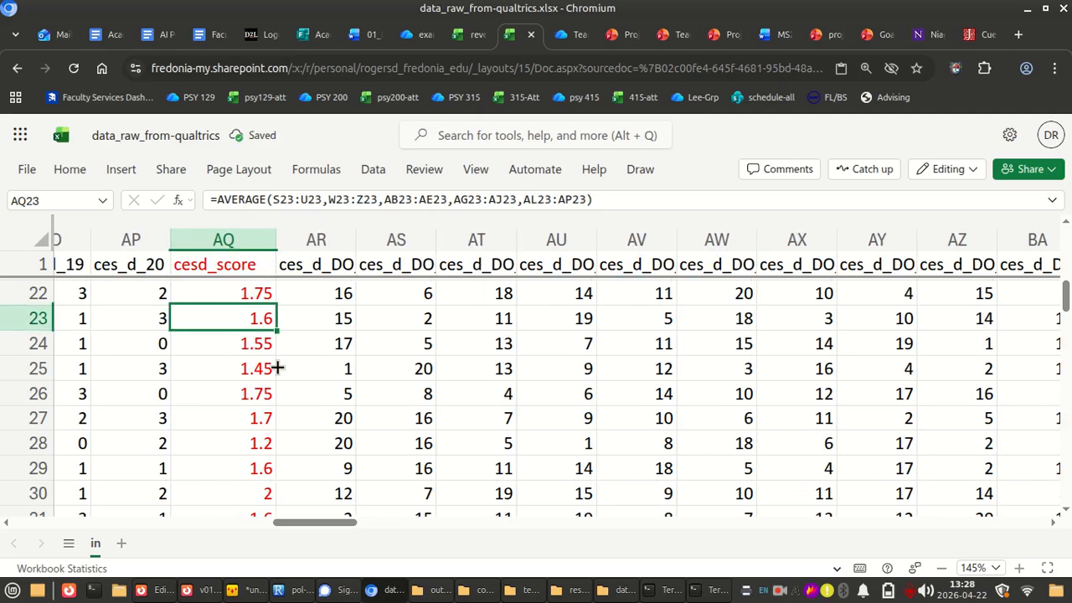
{"action": "scroll", "coordinate": [276, 367], "scroll_direction": "left", "scroll_amount": 2}
{"action": "scroll", "coordinate": [313, 405], "scroll_direction": "up", "scroll_amount": 7}
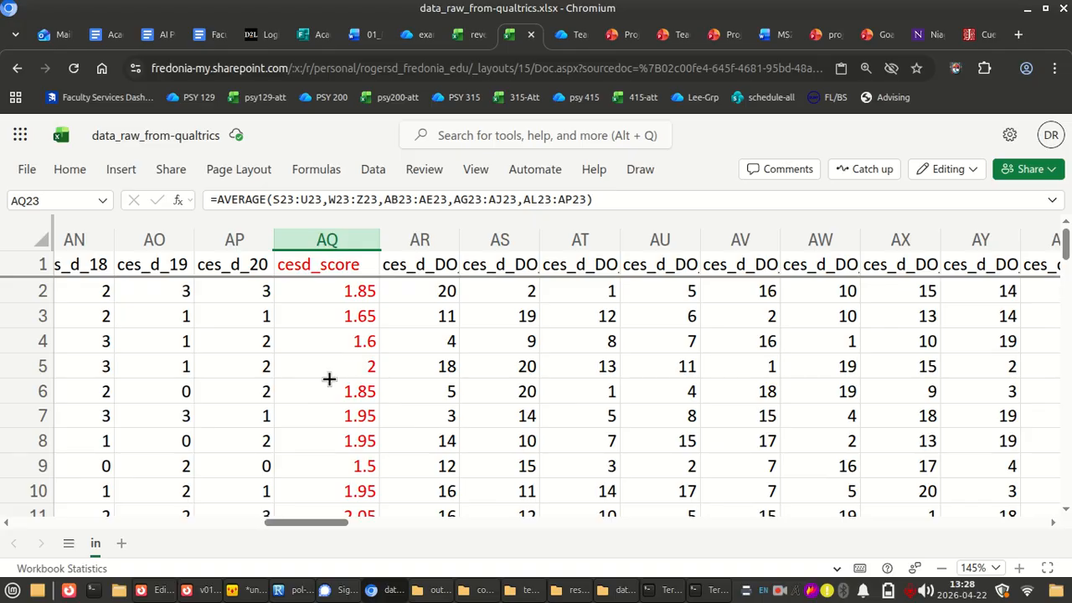
Review the CES-D item columns, their highlighted originals, the red reverse-scored columns and cesd_score side by side across the rows
{"action": "scroll", "coordinate": [329, 379], "scroll_direction": "left", "scroll_amount": 3}
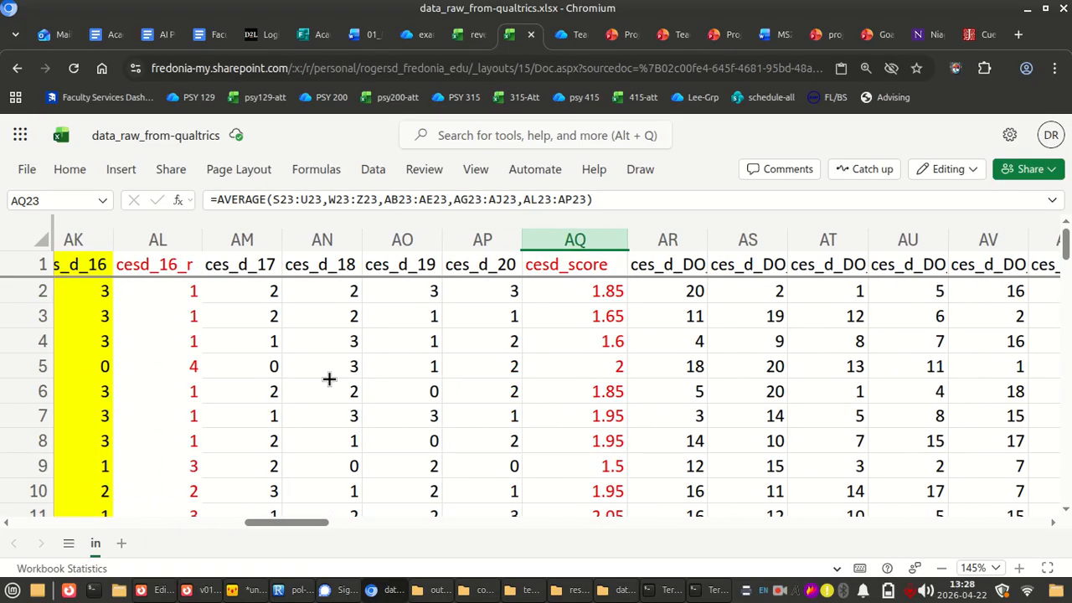
{"action": "scroll", "coordinate": [329, 378], "scroll_direction": "down", "scroll_amount": 1}
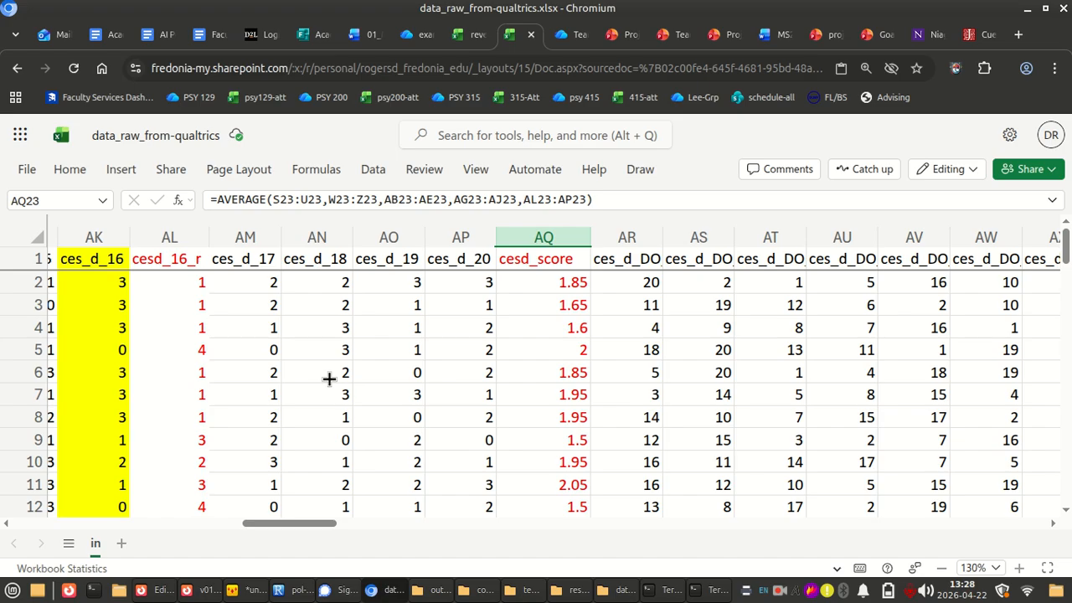
{"action": "scroll", "coordinate": [329, 378], "scroll_direction": "down", "scroll_amount": 3}
{"action": "scroll", "coordinate": [329, 379], "scroll_direction": "up", "scroll_amount": 3}
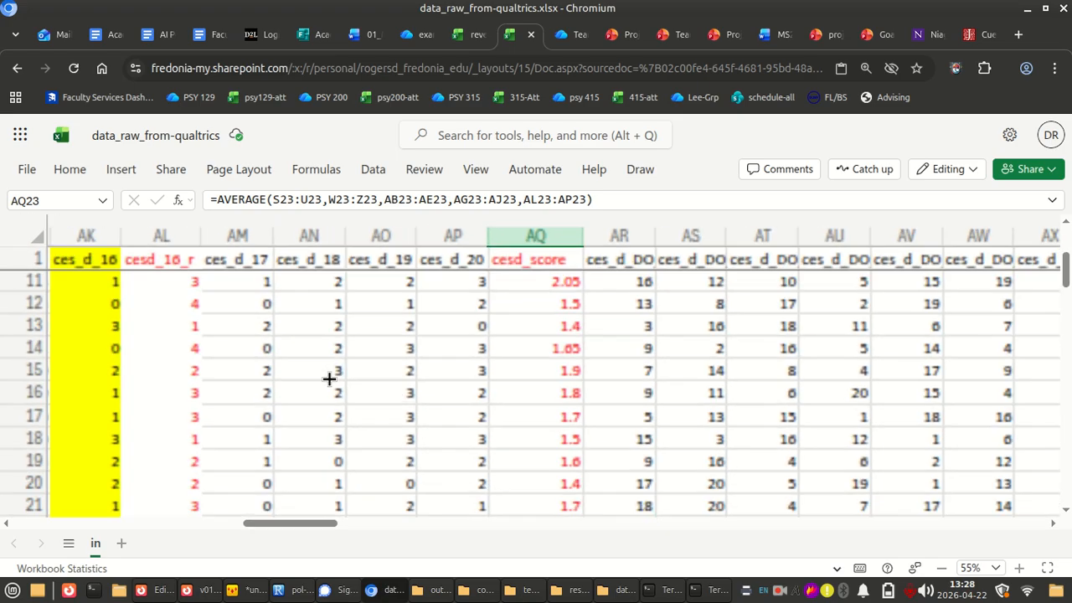
{"action": "scroll", "coordinate": [329, 379], "scroll_direction": "down", "scroll_amount": 3}
{"action": "scroll", "coordinate": [329, 378], "scroll_direction": "up", "scroll_amount": 1}
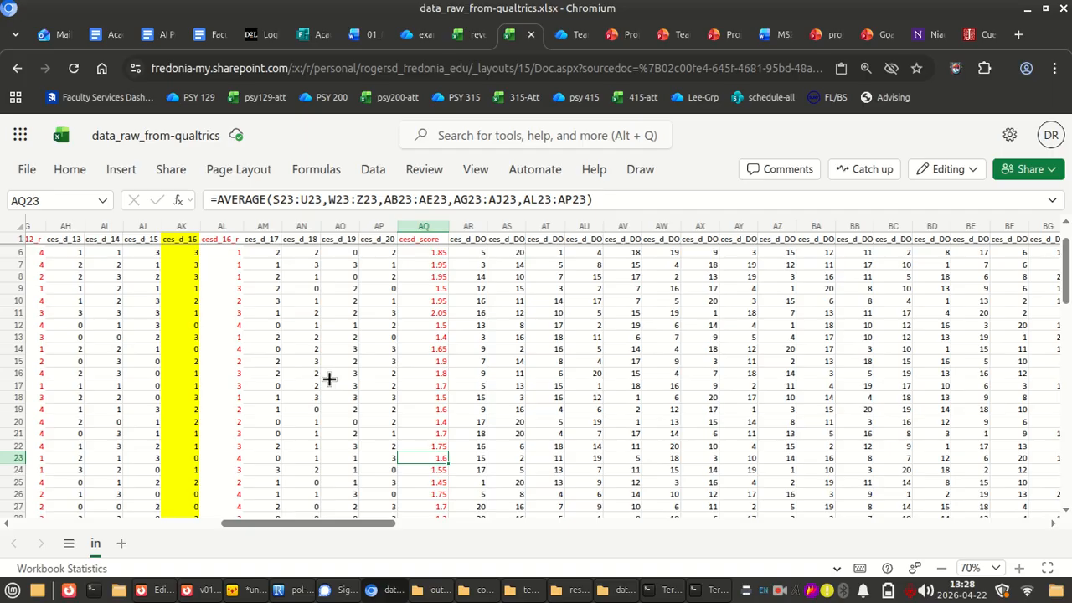
{"action": "scroll", "coordinate": [329, 379], "scroll_direction": "left", "scroll_amount": 10}
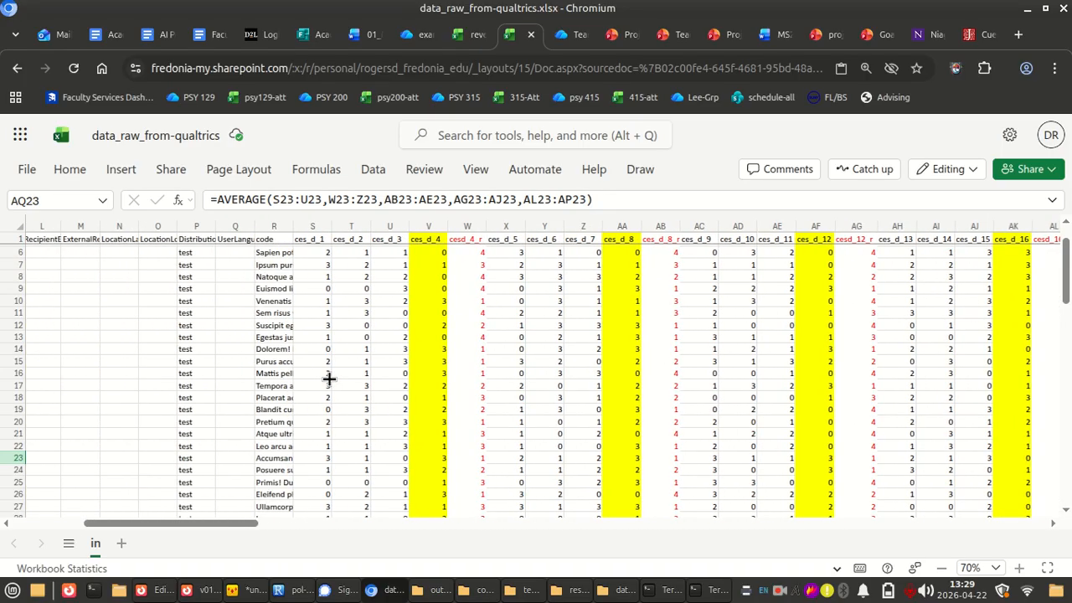
{"action": "scroll", "coordinate": [329, 379], "scroll_direction": "right", "scroll_amount": 5}
{"action": "scroll", "coordinate": [329, 378], "scroll_direction": "up", "scroll_amount": 2}
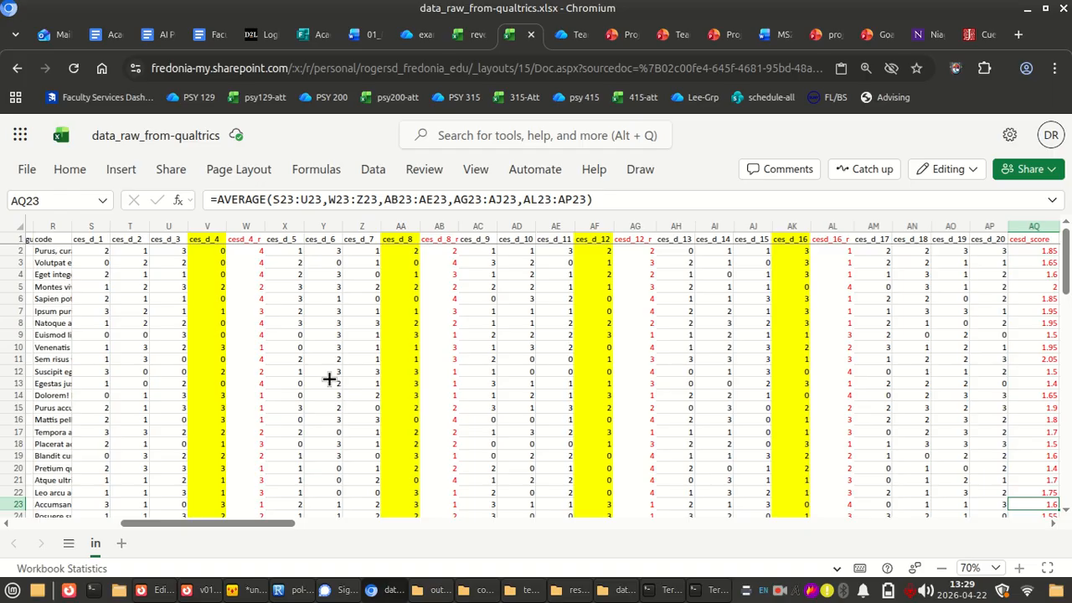
{"action": "scroll", "coordinate": [543, 326], "scroll_direction": "right", "scroll_amount": 7}
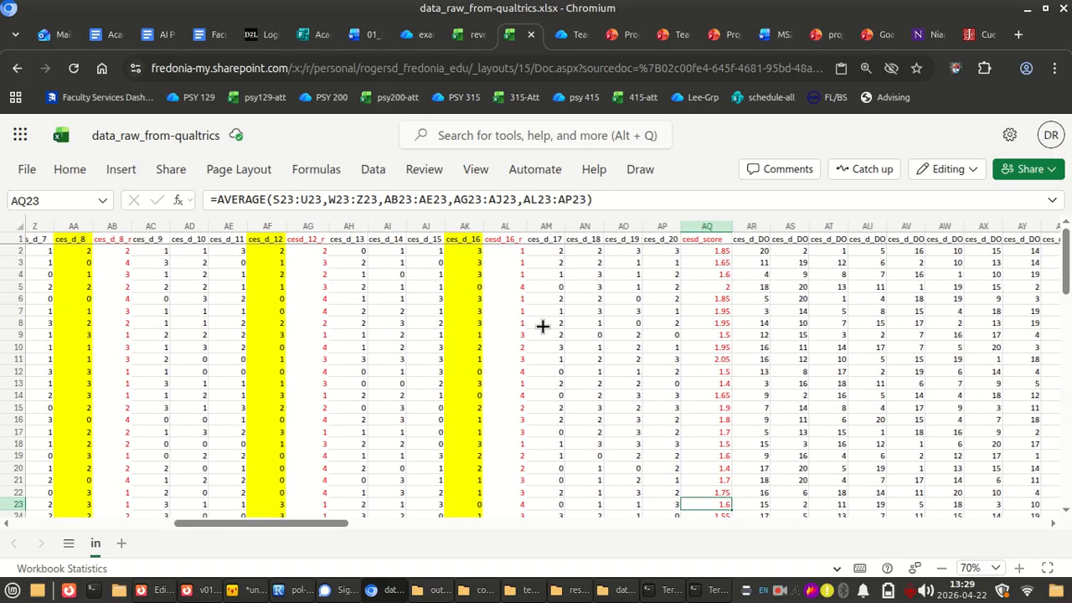
Move the whole cesd_4_r column from among the CES-D items to empty column FH, beyond the last data column
{"action": "scroll", "coordinate": [542, 325], "scroll_direction": "left", "scroll_amount": 6}
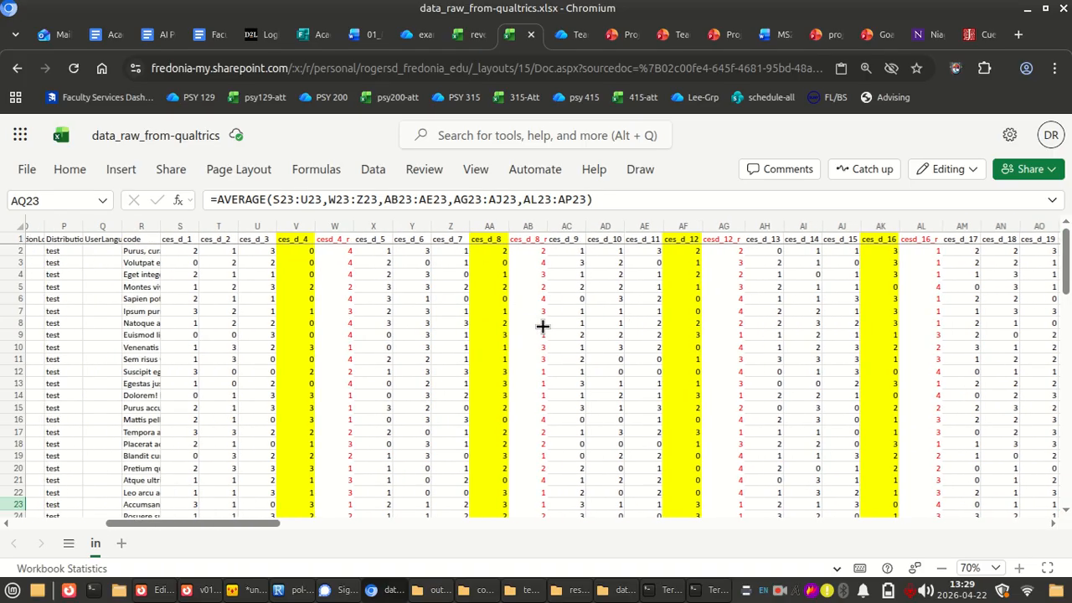
{"action": "left_click", "coordinate": [335, 226]}
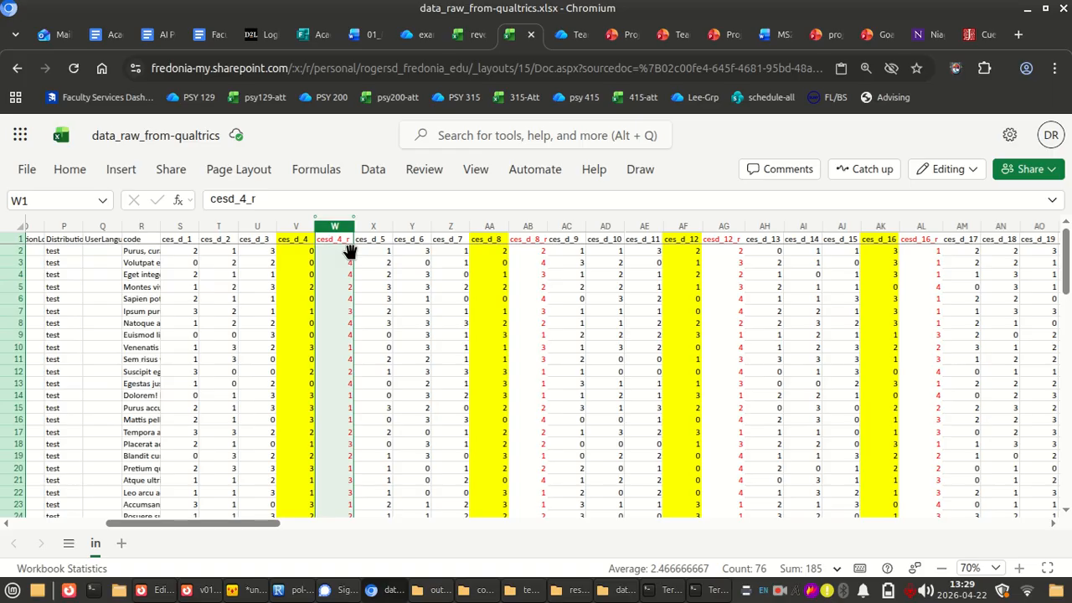
{"action": "left_click_drag", "start_coordinate": [350, 251], "coordinate": [703, 283]}
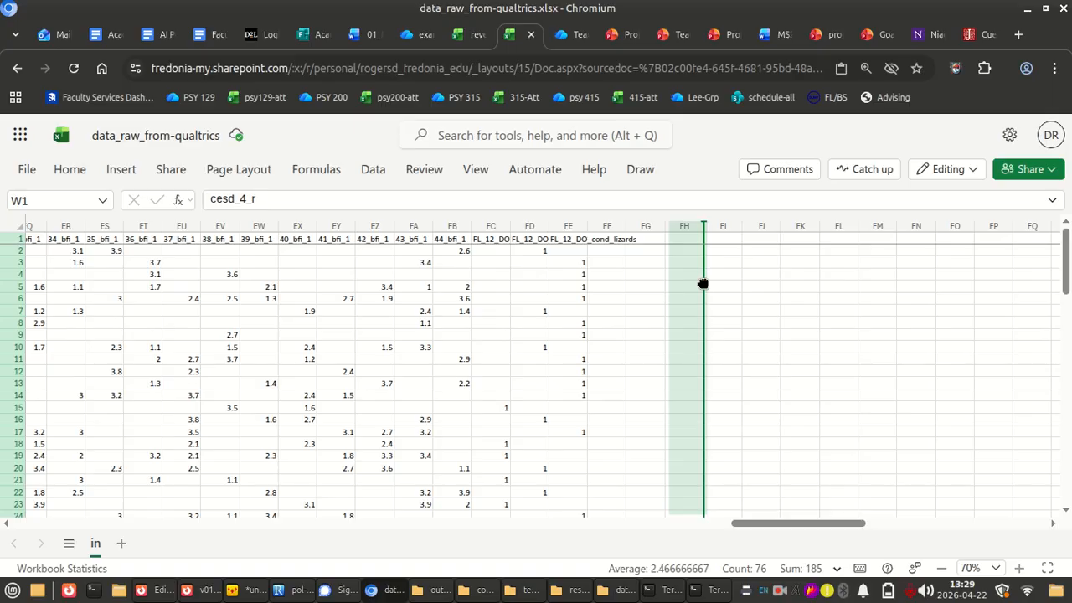
{"action": "left_click_drag", "start_coordinate": [703, 284], "coordinate": [705, 286]}
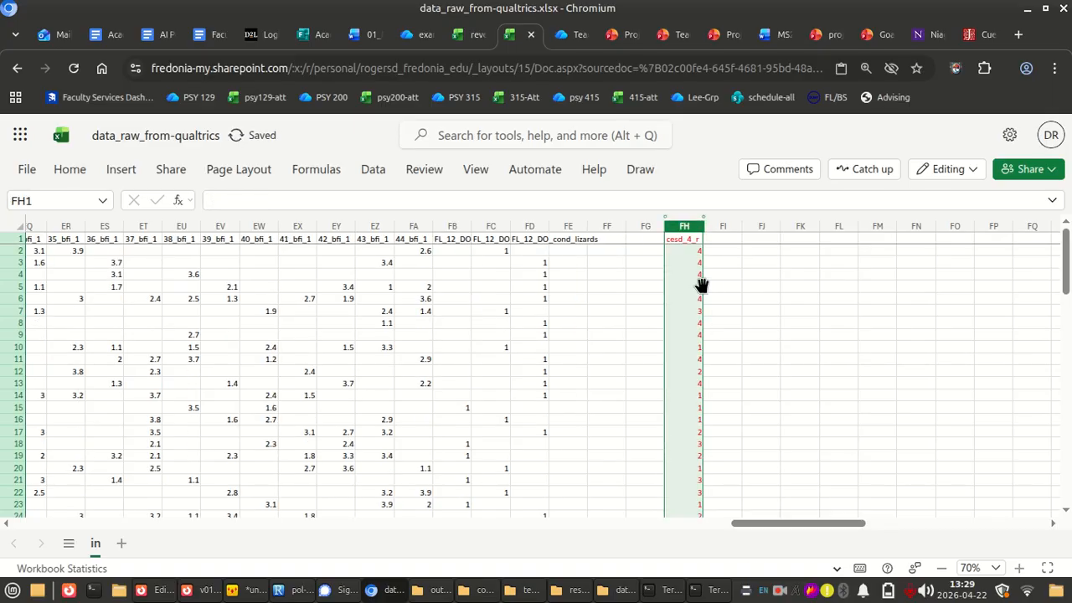
Move the whole ces_d_8_r column from beside ces_d_8 to directly after cesd_4_r, beyond the raw data
{"action": "scroll", "coordinate": [620, 276], "scroll_direction": "left", "scroll_amount": 20}
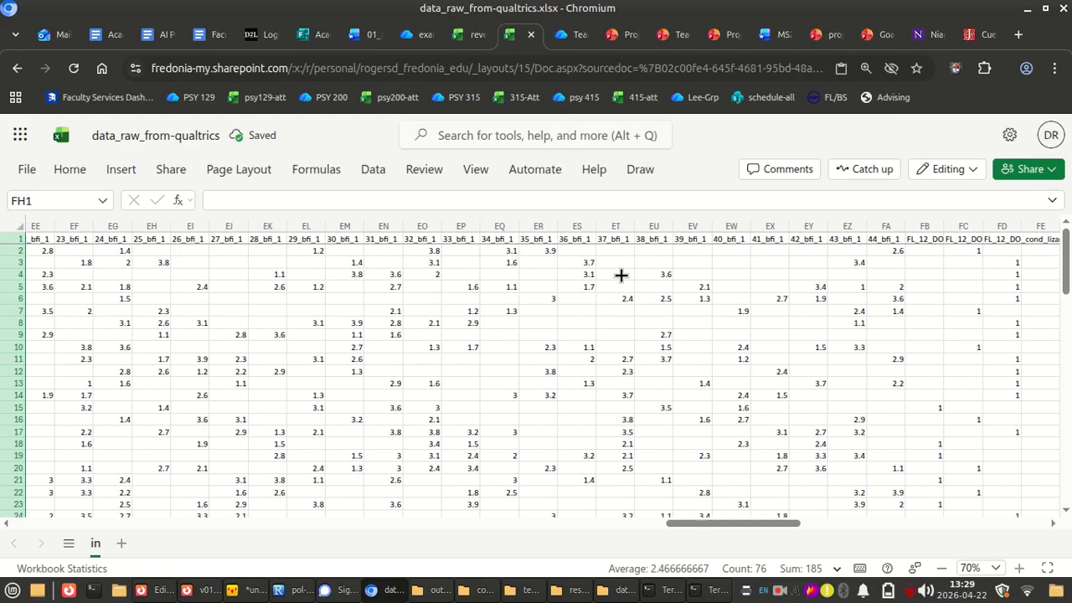
{"action": "scroll", "coordinate": [583, 289], "scroll_direction": "right", "scroll_amount": 5}
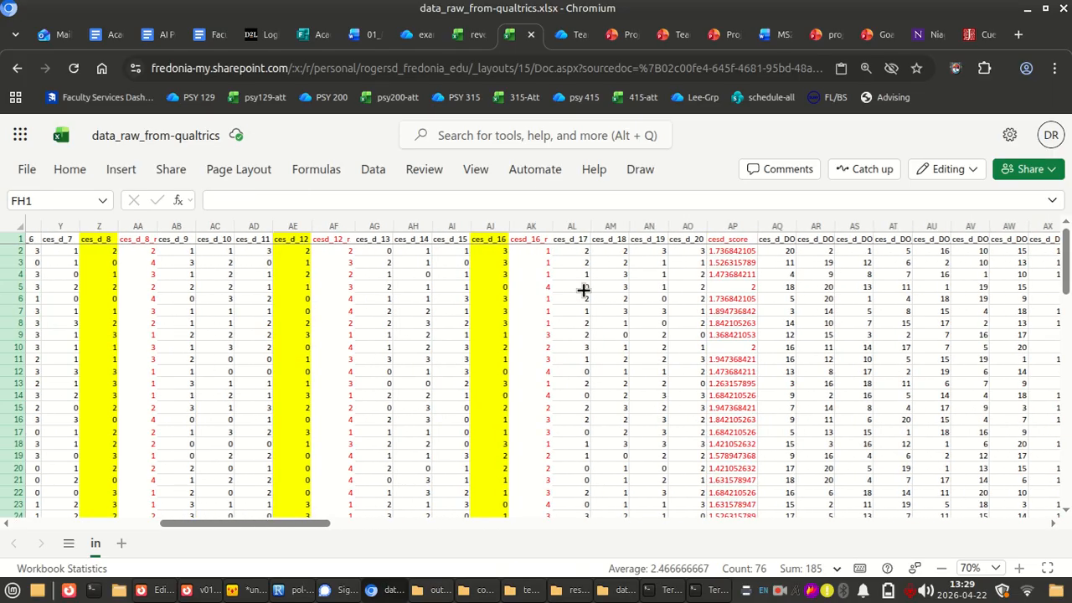
{"action": "scroll", "coordinate": [173, 298], "scroll_direction": "left", "scroll_amount": 3}
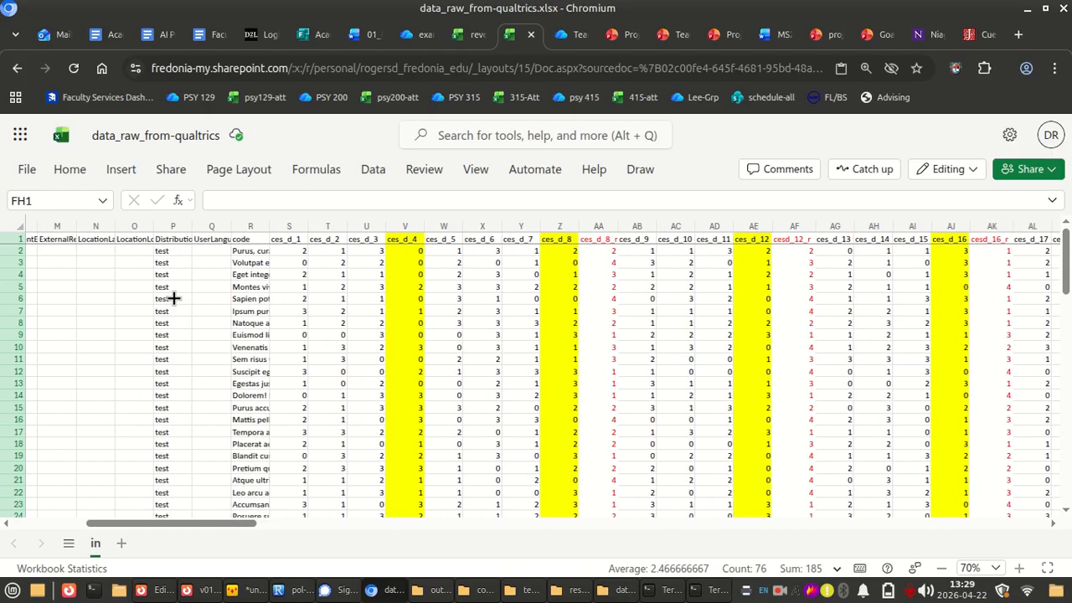
{"action": "left_click", "coordinate": [592, 226]}
{"action": "left_click_drag", "start_coordinate": [552, 298], "coordinate": [565, 249]}
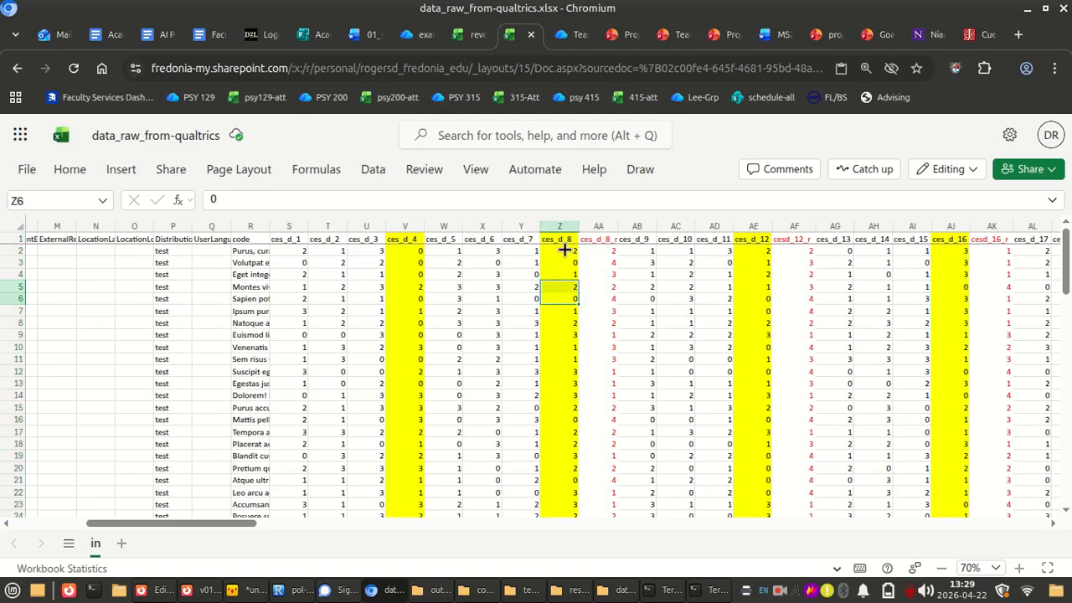
{"action": "left_click", "coordinate": [584, 251]}
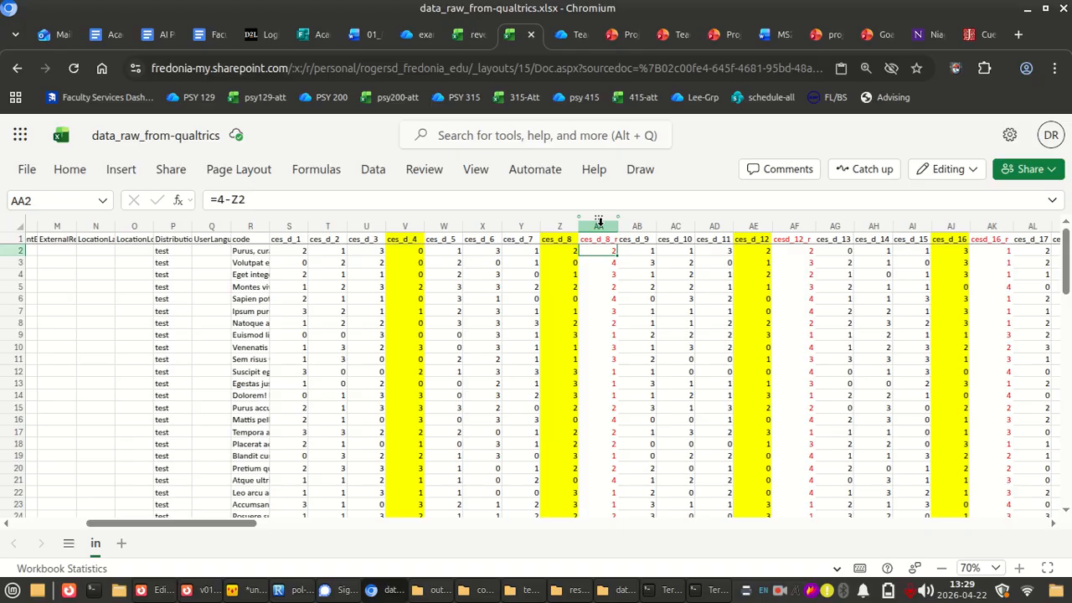
{"action": "left_click", "coordinate": [597, 222]}
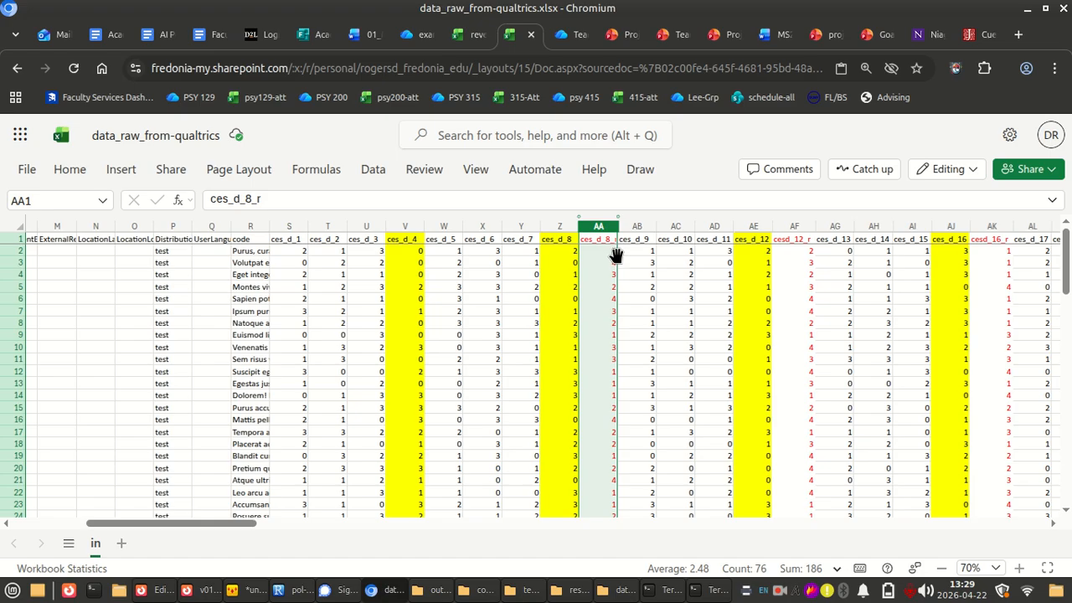
{"action": "mouse_move", "coordinate": [615, 254]}
{"action": "left_mouse_down"}
{"action": "mouse_move", "coordinate": [1046, 256]}
{"action": "mouse_move", "coordinate": [1027, 271]}
{"action": "mouse_move", "coordinate": [952, 251]}
{"action": "mouse_move", "coordinate": [883, 251]}
{"action": "left_mouse_up"}
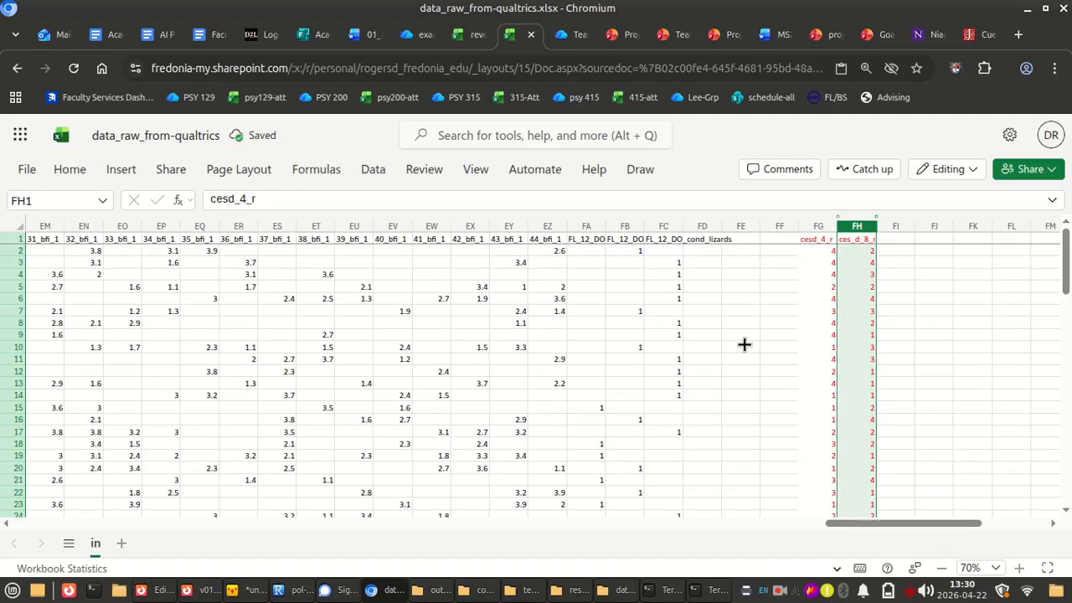
Move the whole cesd_12_r column from beside ces_d_12 to directly after ces_d_8_r, beyond the raw data
{"action": "scroll", "coordinate": [744, 344], "scroll_direction": "left", "scroll_amount": 20}
{"action": "scroll", "coordinate": [744, 344], "scroll_direction": "right", "scroll_amount": 10}
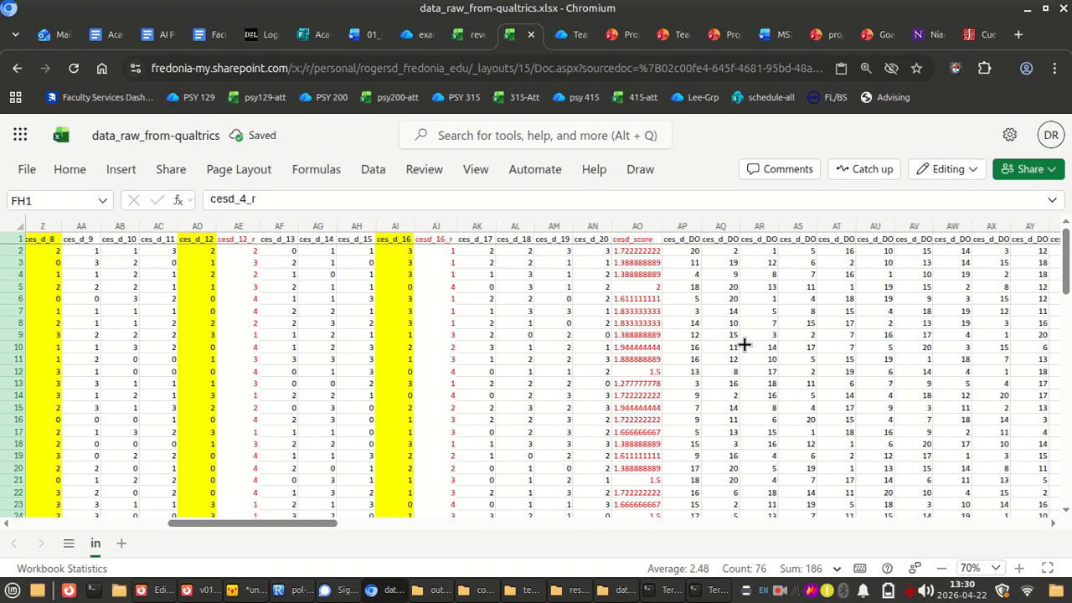
{"action": "scroll", "coordinate": [744, 344], "scroll_direction": "left", "scroll_amount": 10}
{"action": "scroll", "coordinate": [829, 286], "scroll_direction": "right", "scroll_amount": 10}
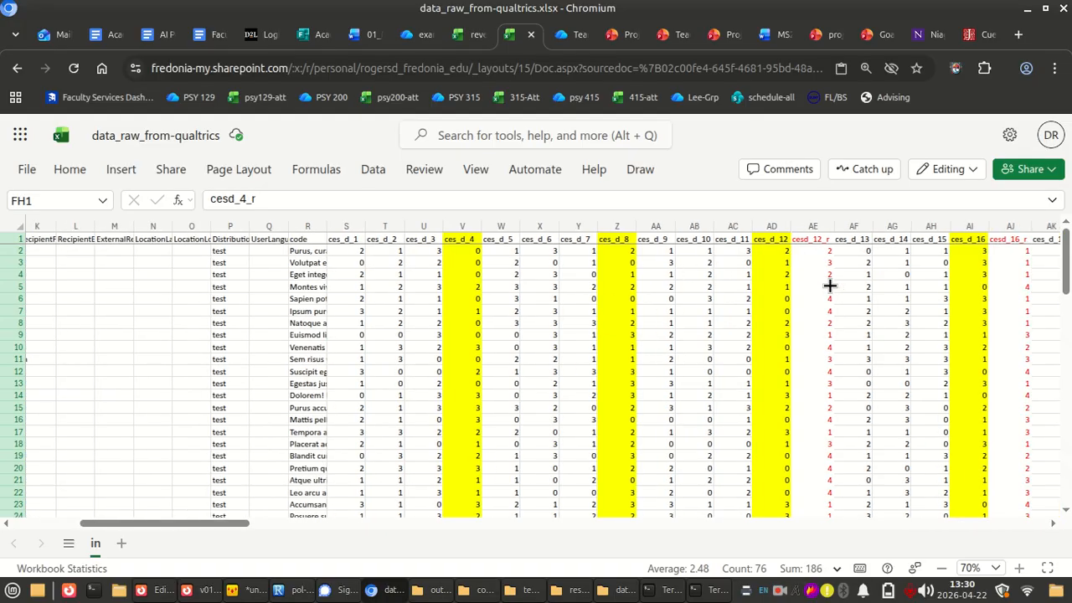
{"action": "left_click", "coordinate": [373, 226]}
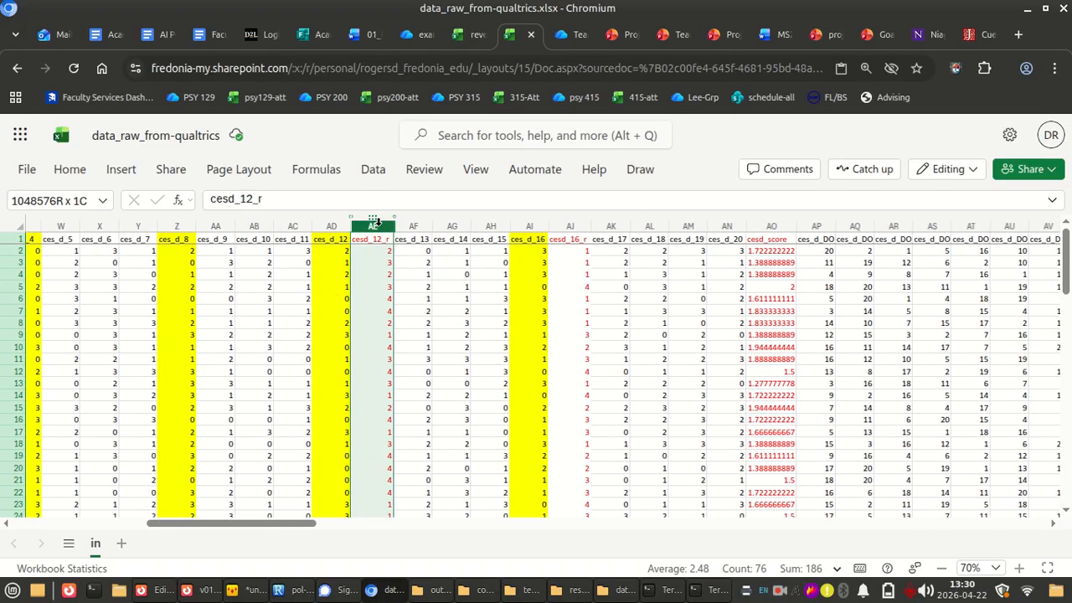
{"action": "left_click_drag", "start_coordinate": [386, 241], "coordinate": [835, 265]}
{"action": "left_click", "coordinate": [740, 337]}
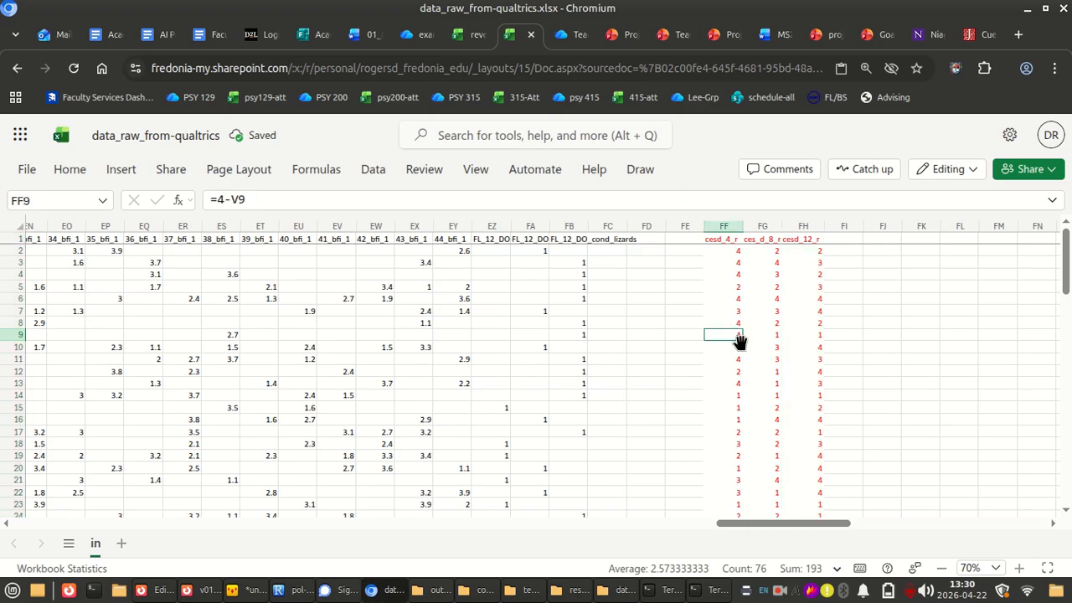
Move the whole cesd_16_r column from beside ces_d_16 to directly after cesd_12_r, beyond the raw data
{"action": "scroll", "coordinate": [696, 320], "scroll_direction": "left", "scroll_amount": 20}
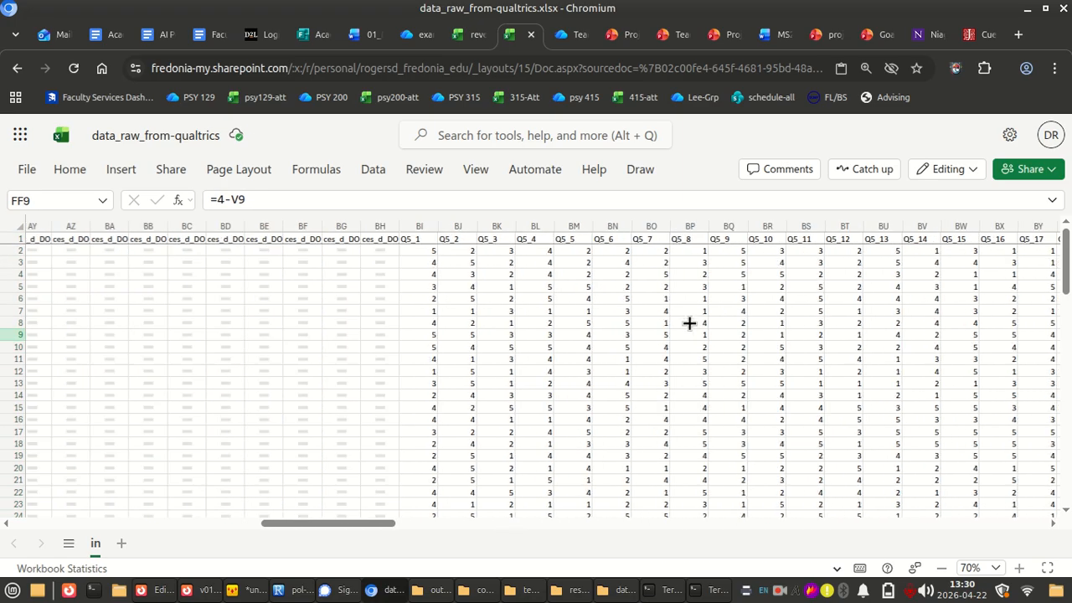
{"action": "scroll", "coordinate": [688, 322], "scroll_direction": "left", "scroll_amount": 2}
{"action": "left_click", "coordinate": [740, 225]}
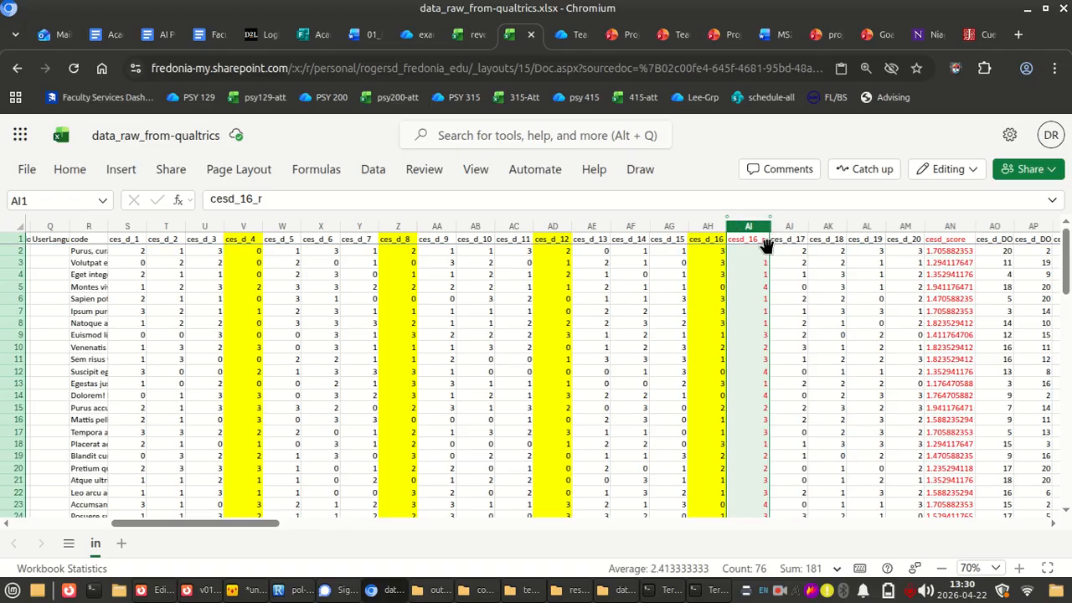
{"action": "mouse_move", "coordinate": [766, 245]}
{"action": "left_mouse_down"}
{"action": "mouse_move", "coordinate": [938, 258]}
{"action": "mouse_move", "coordinate": [753, 268]}
{"action": "left_mouse_up"}
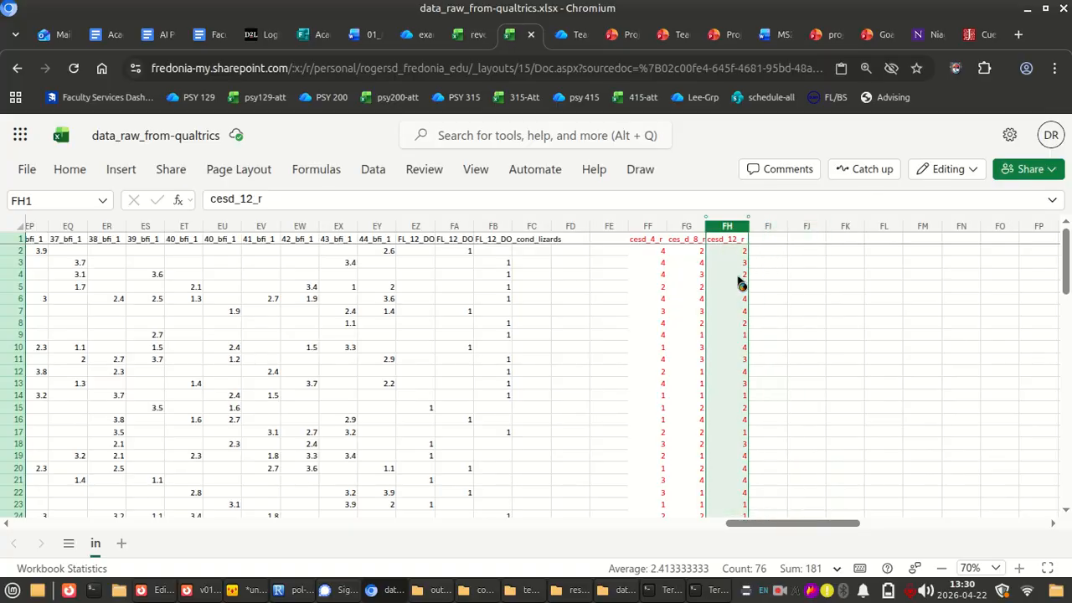
Move the whole cesd_score column from after ces_d_20 to directly after cesd_16_r, beyond the raw data
{"action": "scroll", "coordinate": [624, 290], "scroll_direction": "left", "scroll_amount": 15}
{"action": "scroll", "coordinate": [624, 290], "scroll_direction": "left", "scroll_amount": 15}
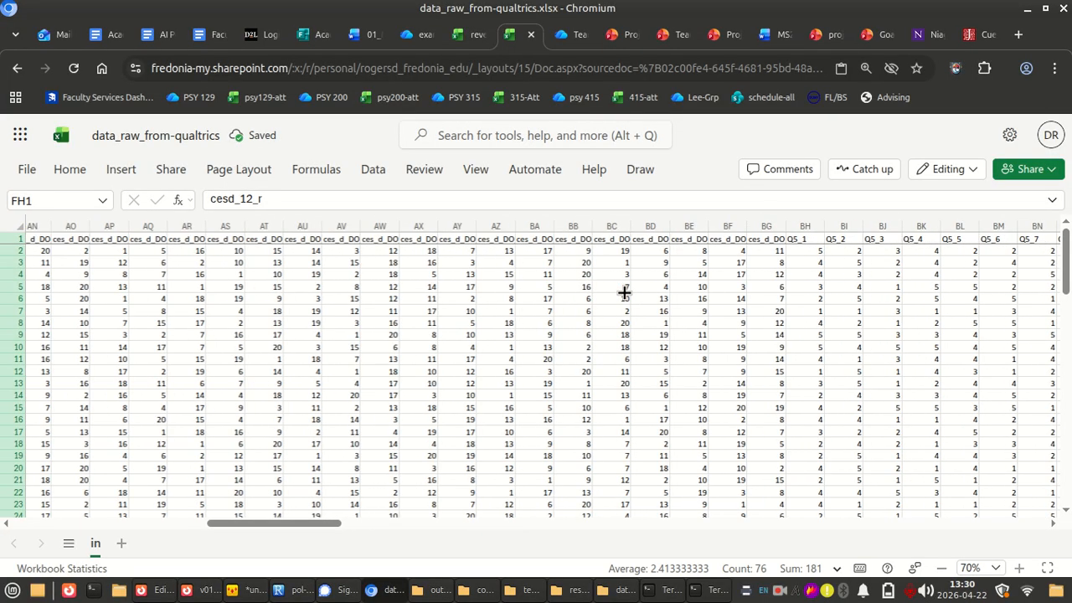
{"action": "scroll", "coordinate": [624, 291], "scroll_direction": "right", "scroll_amount": 5}
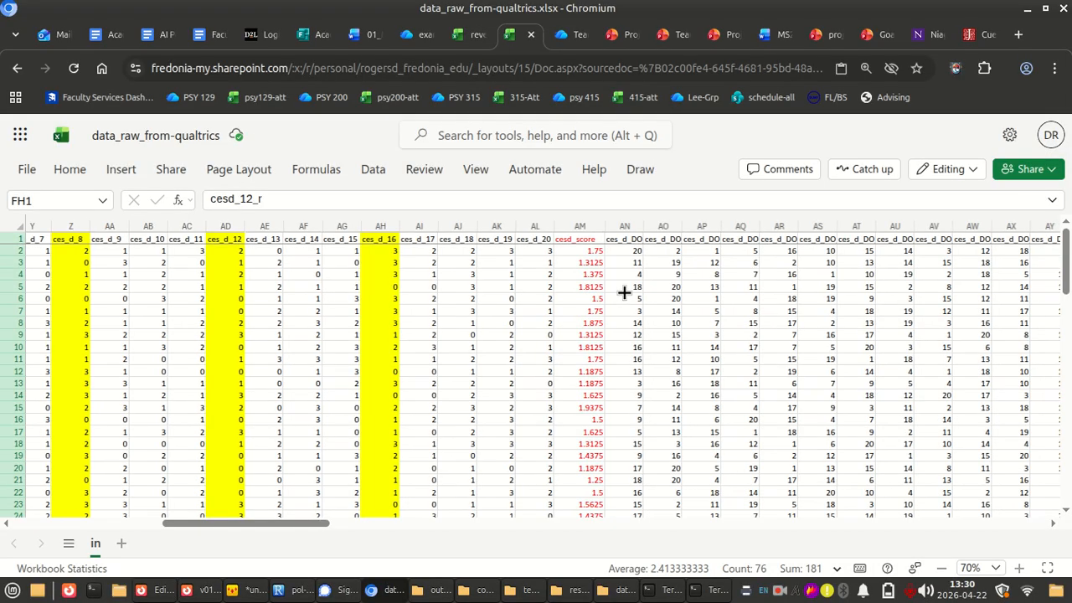
{"action": "left_click", "coordinate": [579, 226]}
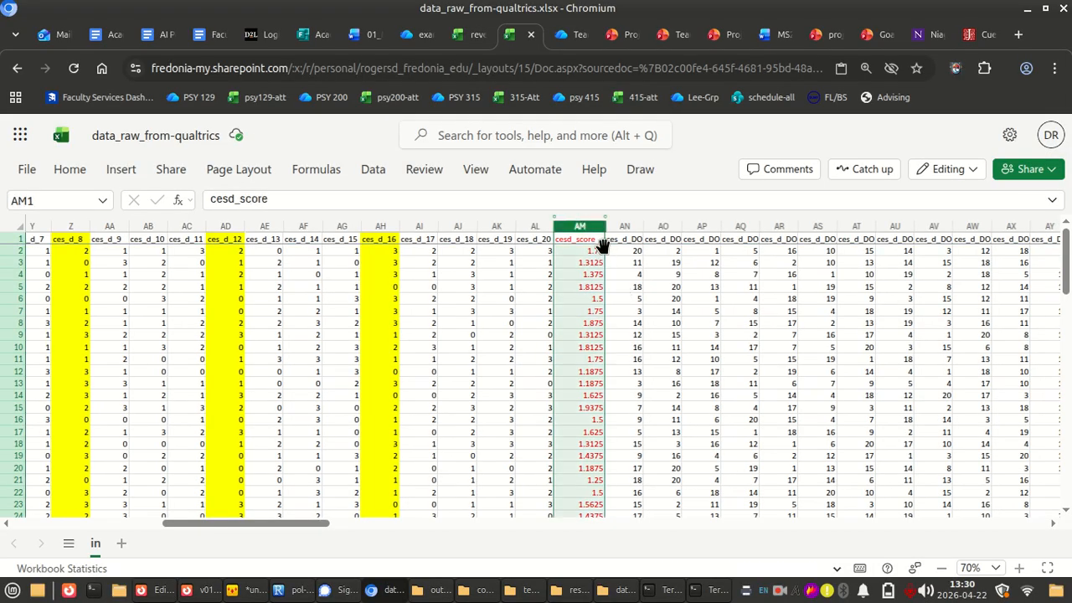
{"action": "left_click_drag", "start_coordinate": [605, 246], "coordinate": [734, 276]}
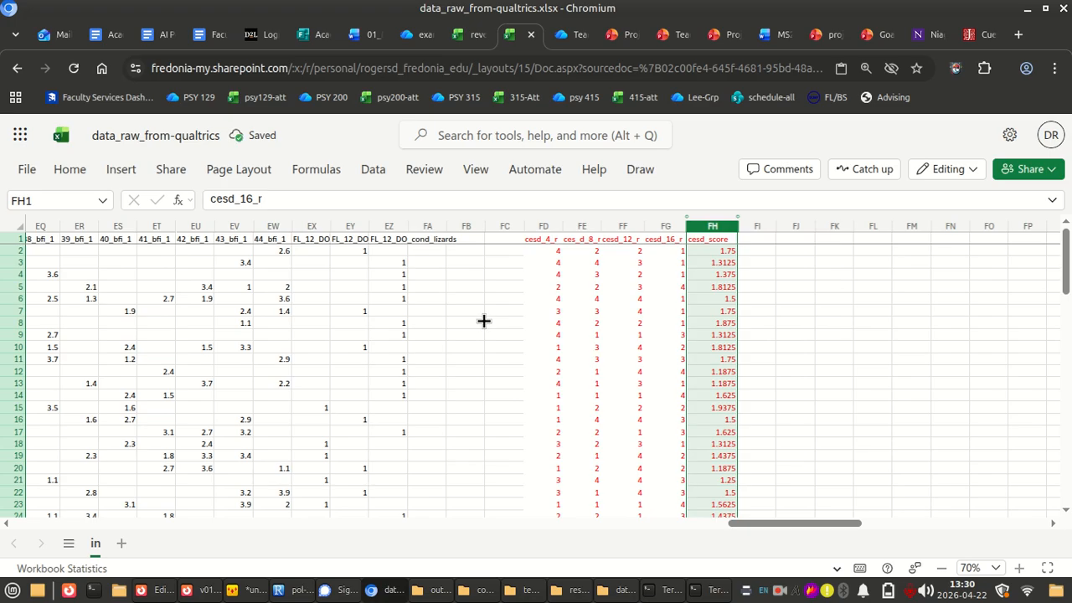
Look over the raw data columns from StartDate through the CES-D and Q5 items, checking their order without the computed columns
{"action": "scroll", "coordinate": [423, 341], "scroll_direction": "left", "scroll_amount": 20}
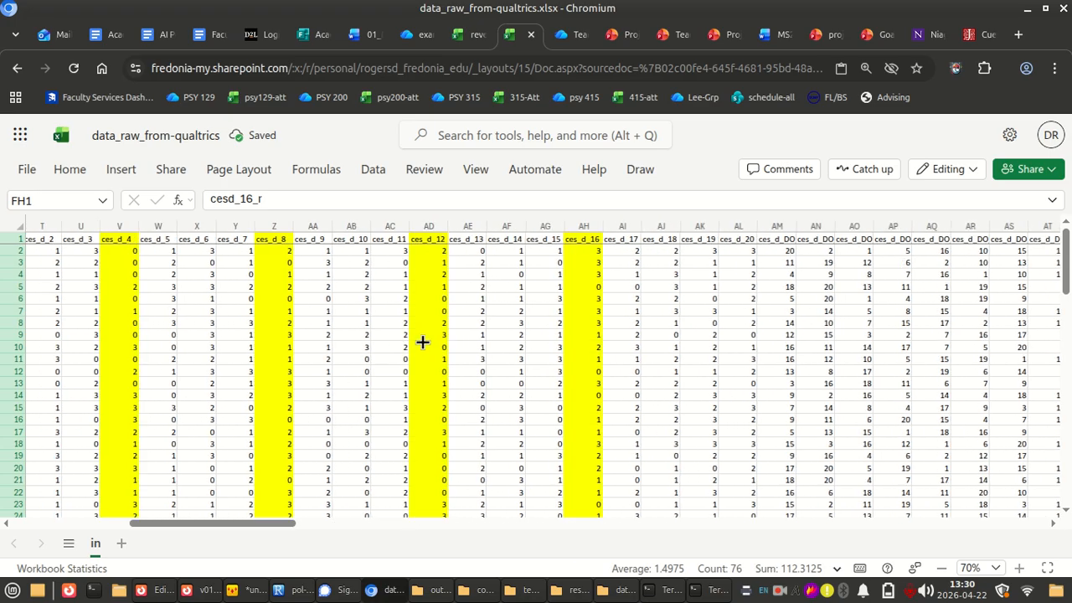
{"action": "left_click", "coordinate": [415, 358]}
{"action": "scroll", "coordinate": [609, 383], "scroll_direction": "down", "scroll_amount": 5}
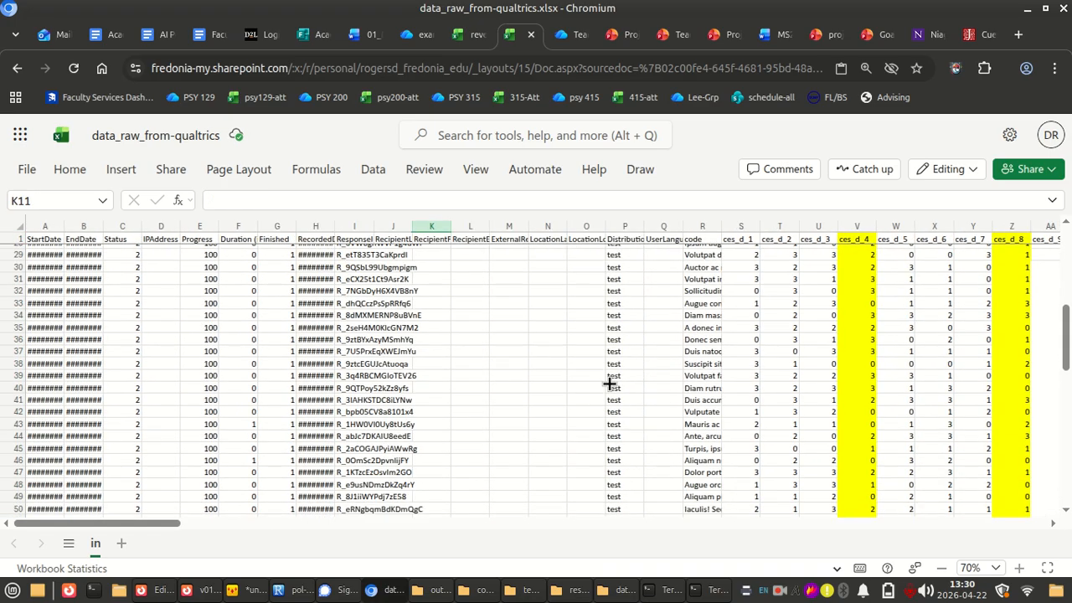
{"action": "scroll", "coordinate": [610, 382], "scroll_direction": "up", "scroll_amount": 5}
{"action": "scroll", "coordinate": [817, 394], "scroll_direction": "right", "scroll_amount": 10}
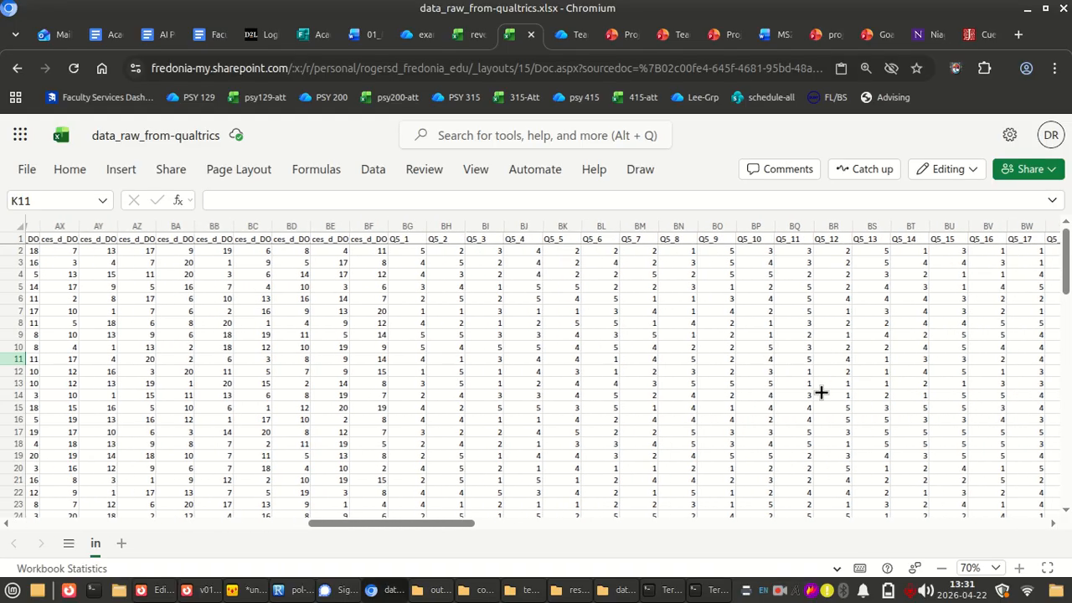
{"action": "scroll", "coordinate": [819, 392], "scroll_direction": "left", "scroll_amount": 8}
{"action": "scroll", "coordinate": [821, 392], "scroll_direction": "right", "scroll_amount": 5}
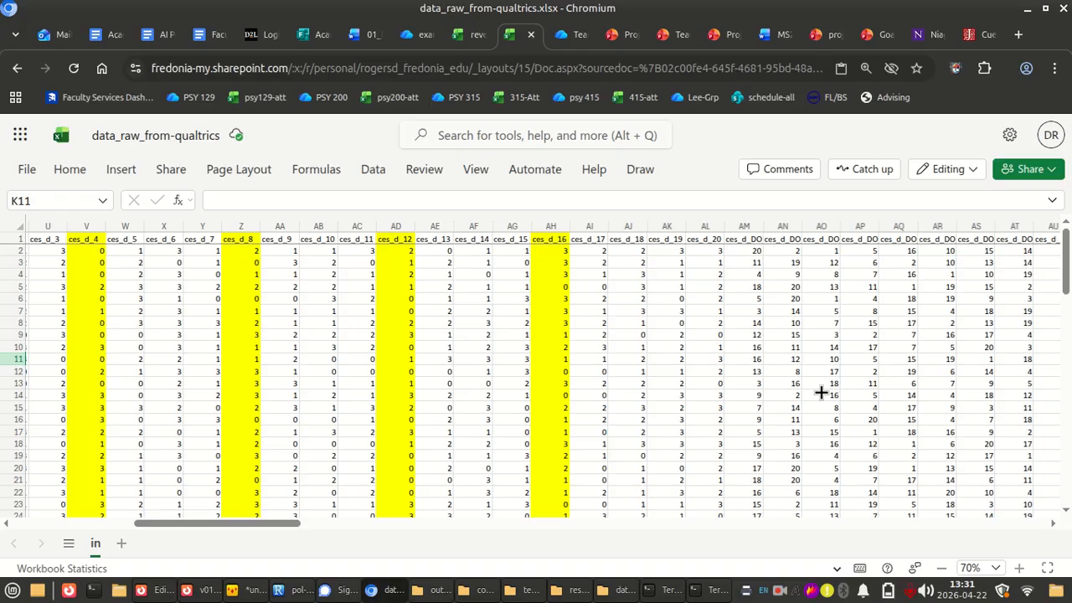
{"action": "scroll", "coordinate": [821, 392], "scroll_direction": "left", "scroll_amount": 8}
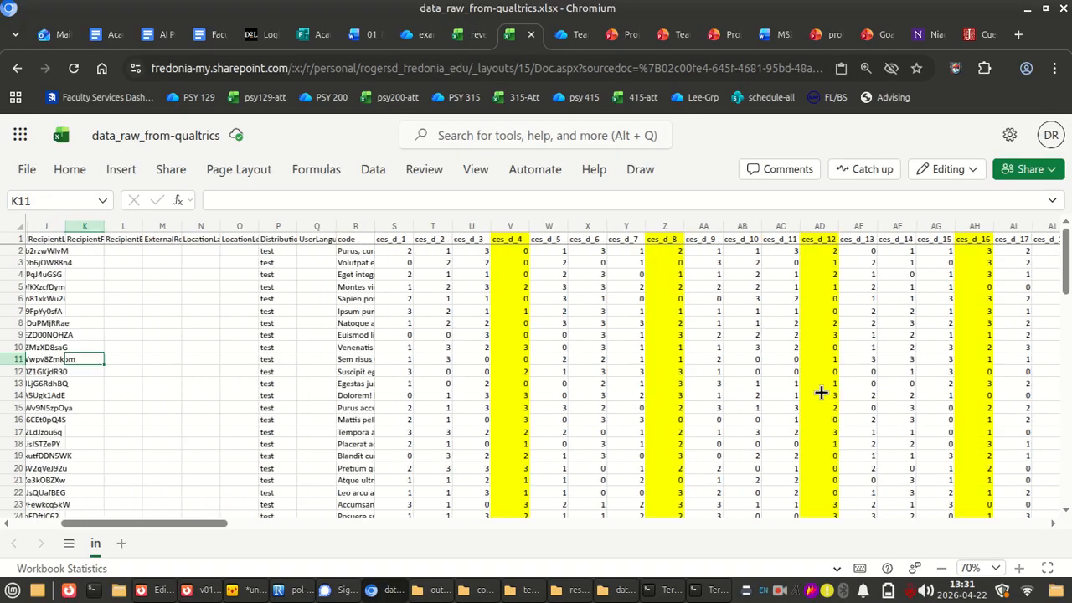
{"action": "scroll", "coordinate": [820, 392], "scroll_direction": "right", "scroll_amount": 2}
{"action": "scroll", "coordinate": [820, 391], "scroll_direction": "right", "scroll_amount": 4}
{"action": "scroll", "coordinate": [820, 392], "scroll_direction": "left", "scroll_amount": 5}
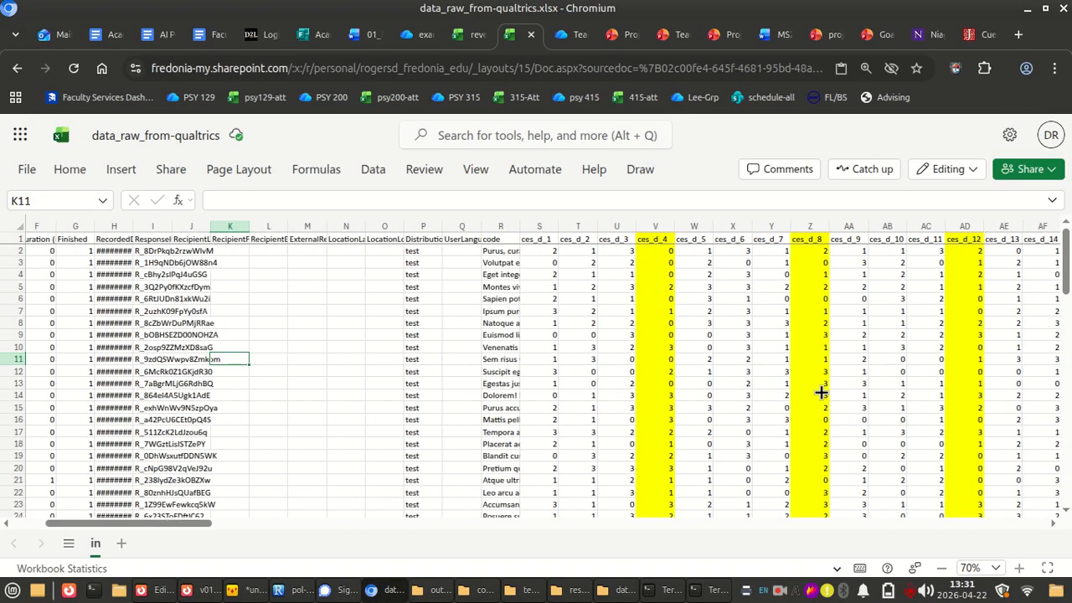
Open example_data_n100.csv from the data folder in LibreOffice Calc, importing it as comma-separated text, and maximize its window
{"action": "key", "text": "alt+Tab"}
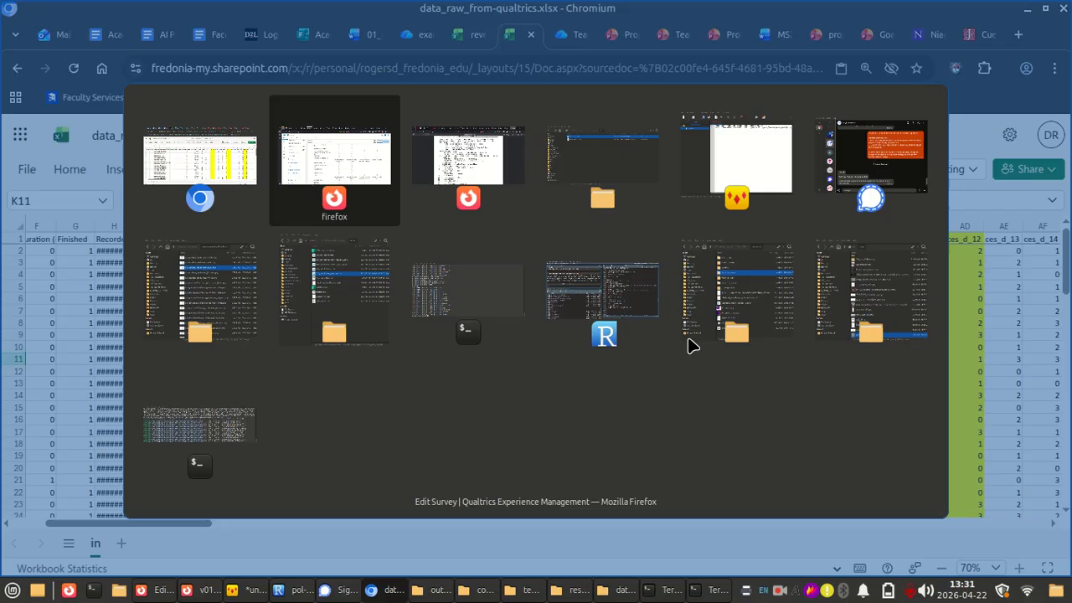
{"action": "key", "text": "alt+Tab"}
{"action": "key", "text": "alt+Tab"}
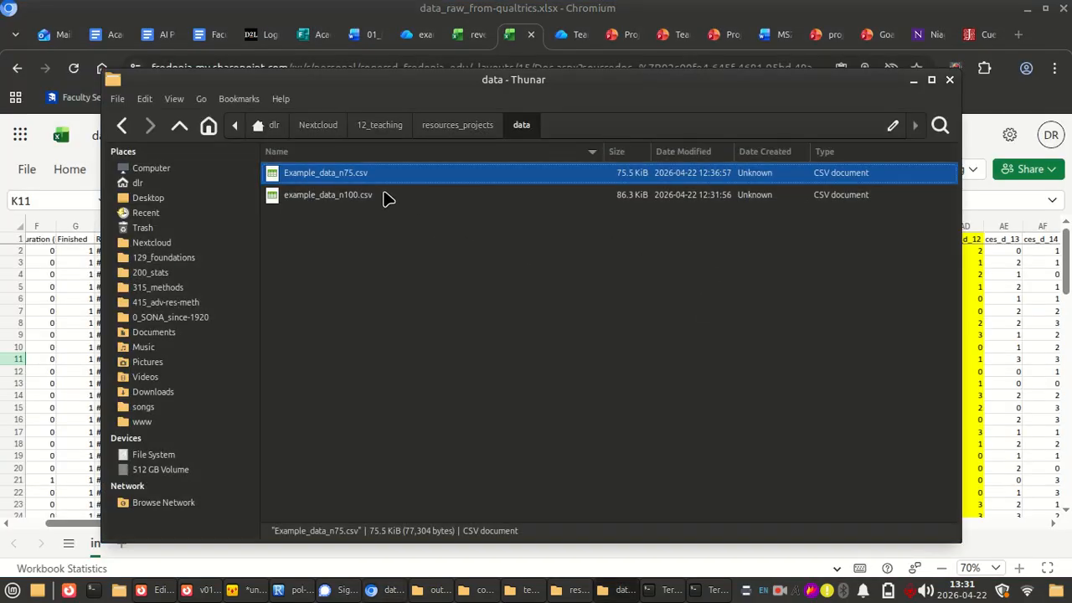
{"action": "left_click", "coordinate": [350, 201]}
{"action": "double_click", "coordinate": [352, 199]}
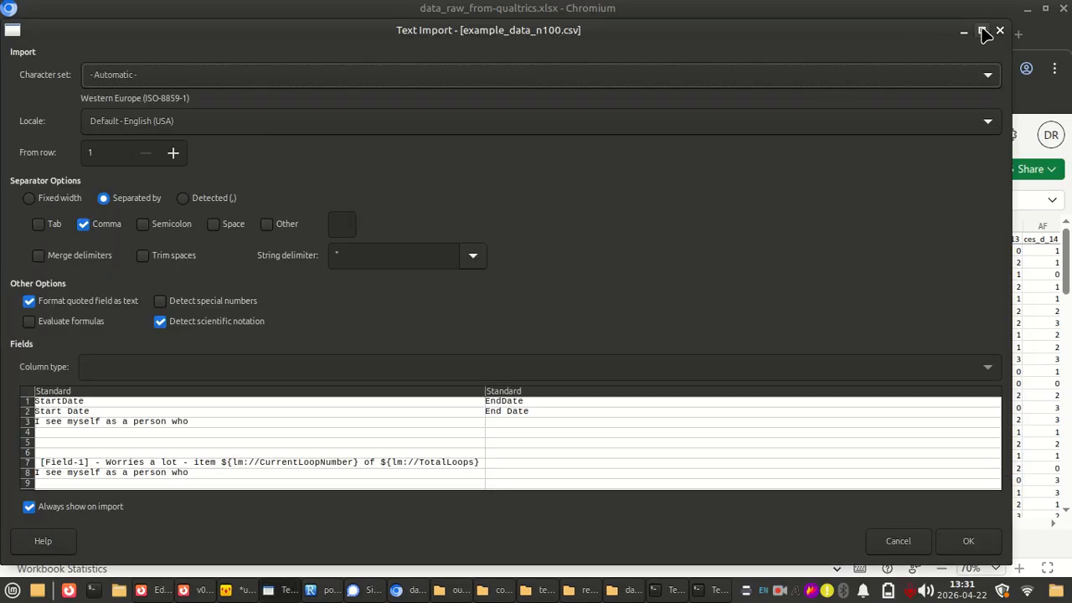
{"action": "key", "text": "Return"}
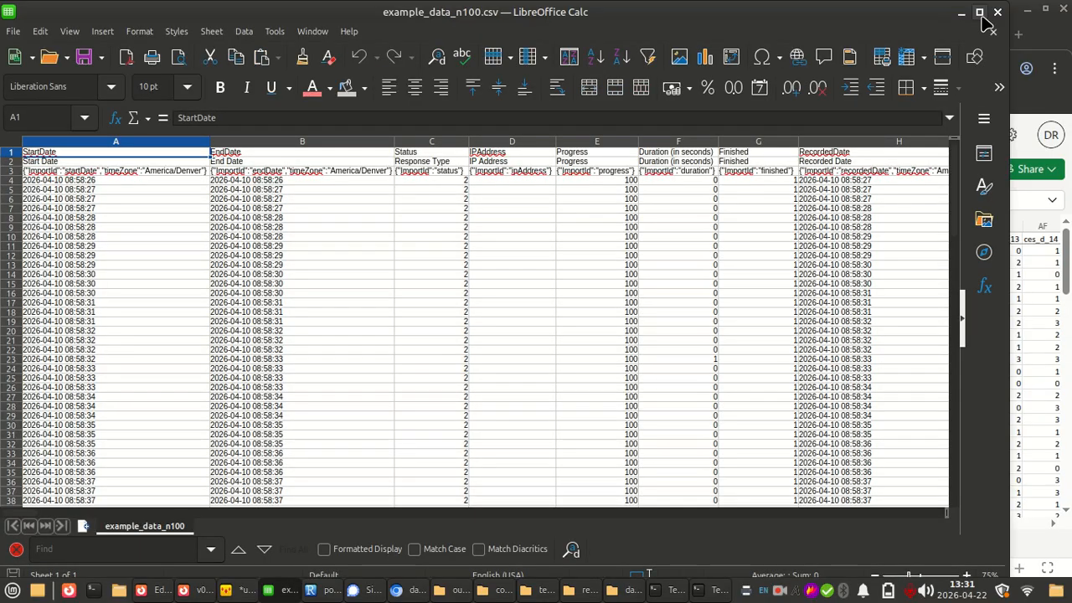
{"action": "left_click", "coordinate": [979, 12]}
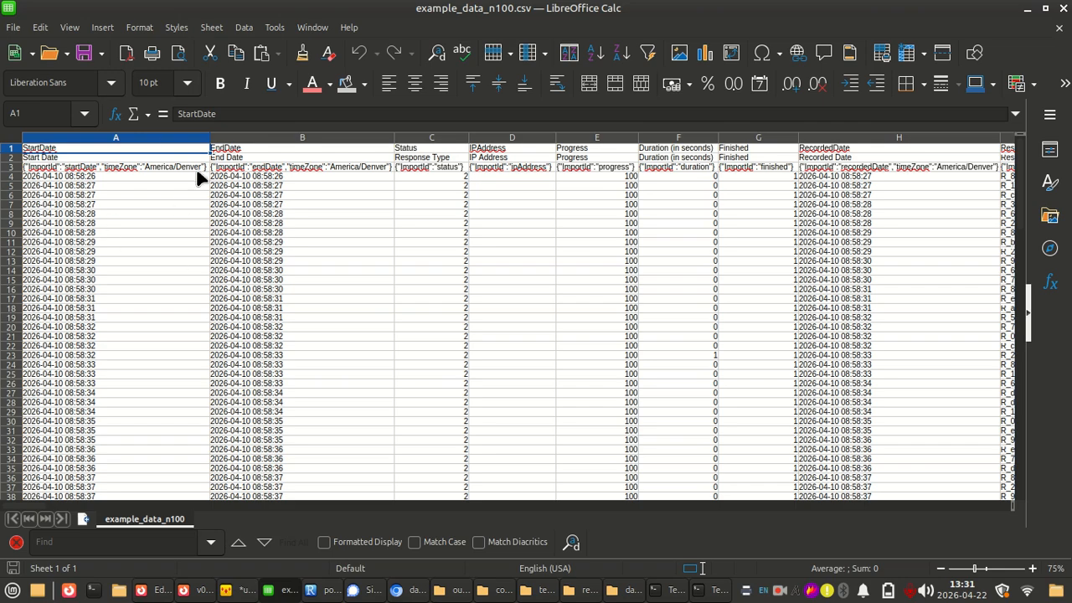
Select and copy all response rows of example_data_n100.csv, A4:EZ103, leaving out the three header rows
{"action": "left_click", "coordinate": [33, 177]}
{"action": "left_click_drag", "start_coordinate": [38, 146], "coordinate": [553, 177]}
{"action": "left_click", "coordinate": [47, 169]}
{"action": "scroll", "coordinate": [918, 387], "scroll_direction": "right", "scroll_amount": 15}
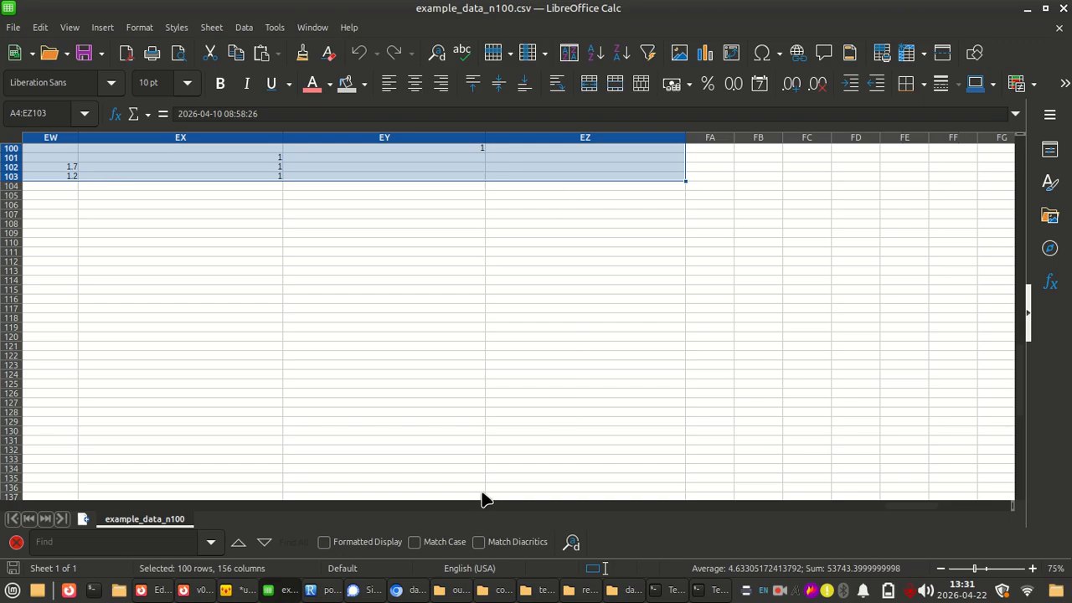
{"action": "left_click_drag", "start_coordinate": [909, 506], "coordinate": [48, 521]}
{"action": "scroll", "coordinate": [90, 414], "scroll_direction": "up", "scroll_amount": 11}
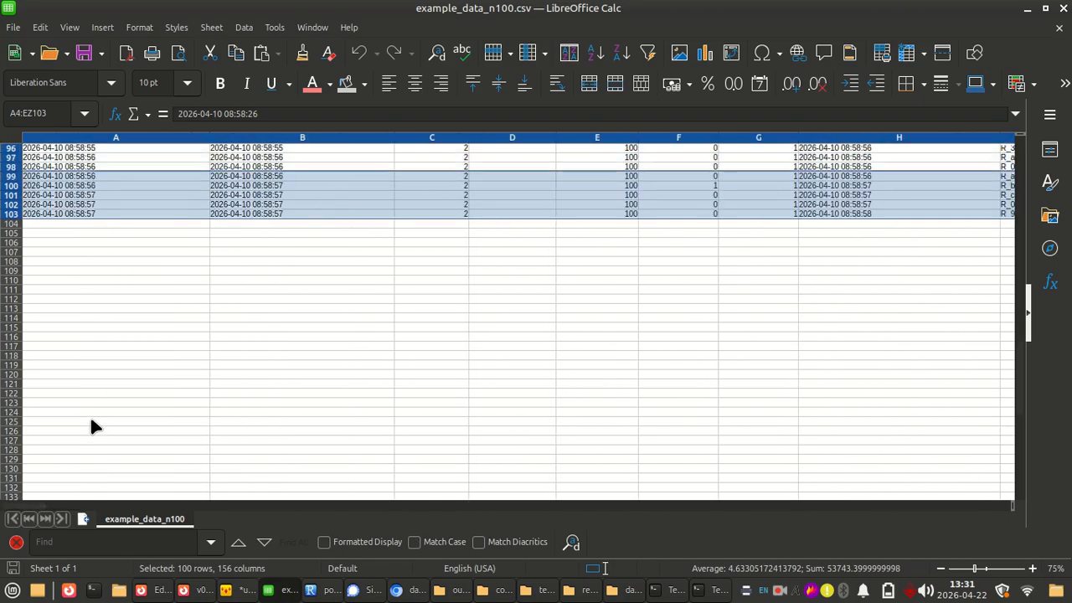
{"action": "scroll", "coordinate": [91, 421], "scroll_direction": "up", "scroll_amount": 20}
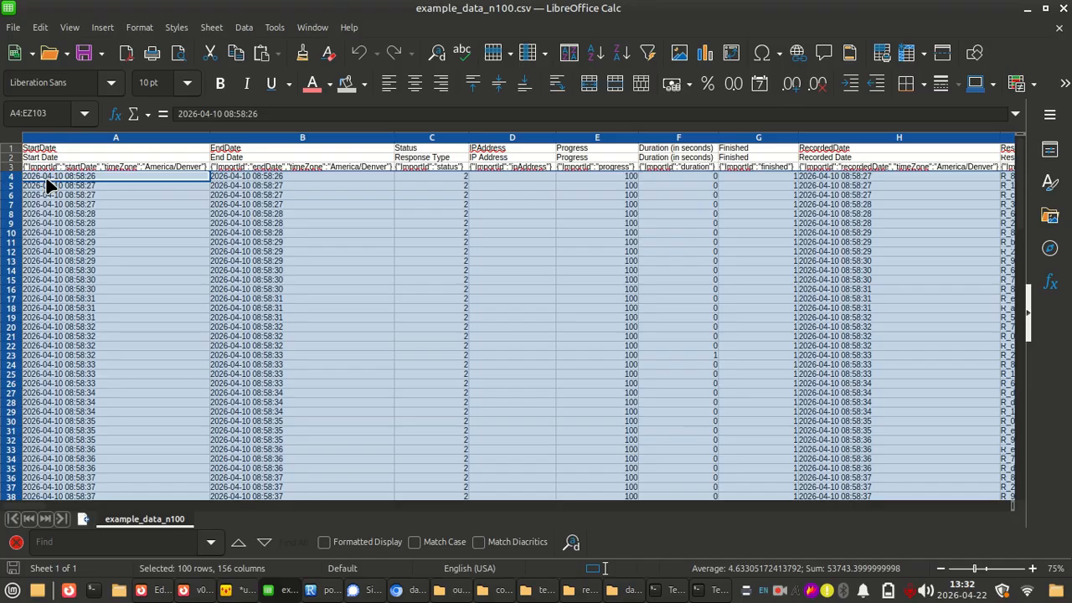
Switch to the data_raw_from-qualtrics workbook in Chromium, widen the StartDate column, and paste the copied responses over the raw data from A2
{"action": "key", "text": "alt+Tab"}
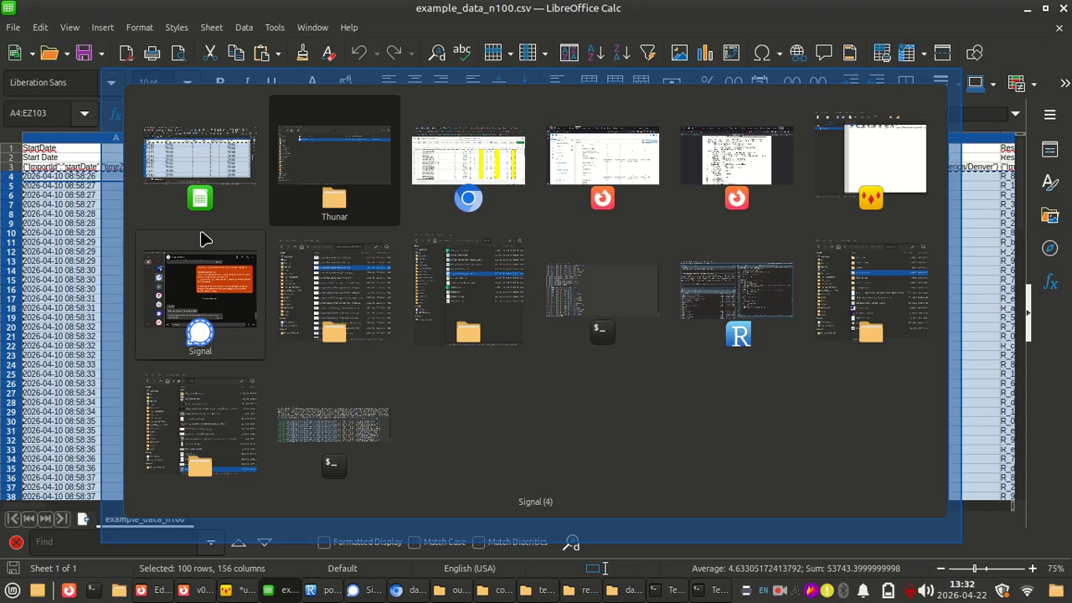
{"action": "key", "text": "alt+Tab"}
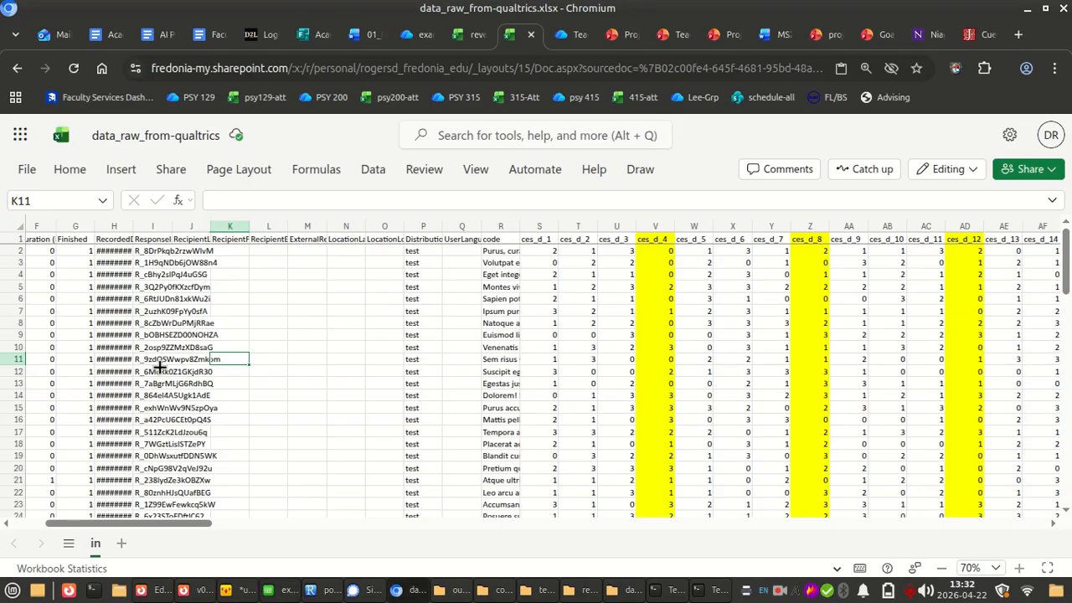
{"action": "scroll", "coordinate": [159, 367], "scroll_direction": "down", "scroll_amount": 15}
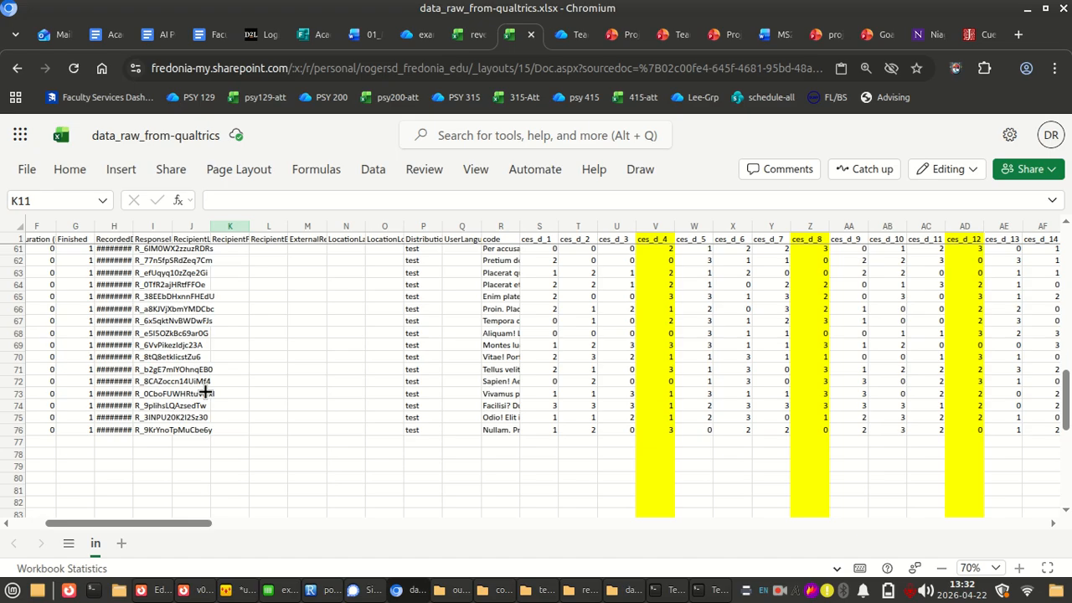
{"action": "scroll", "coordinate": [205, 391], "scroll_direction": "up", "scroll_amount": 15}
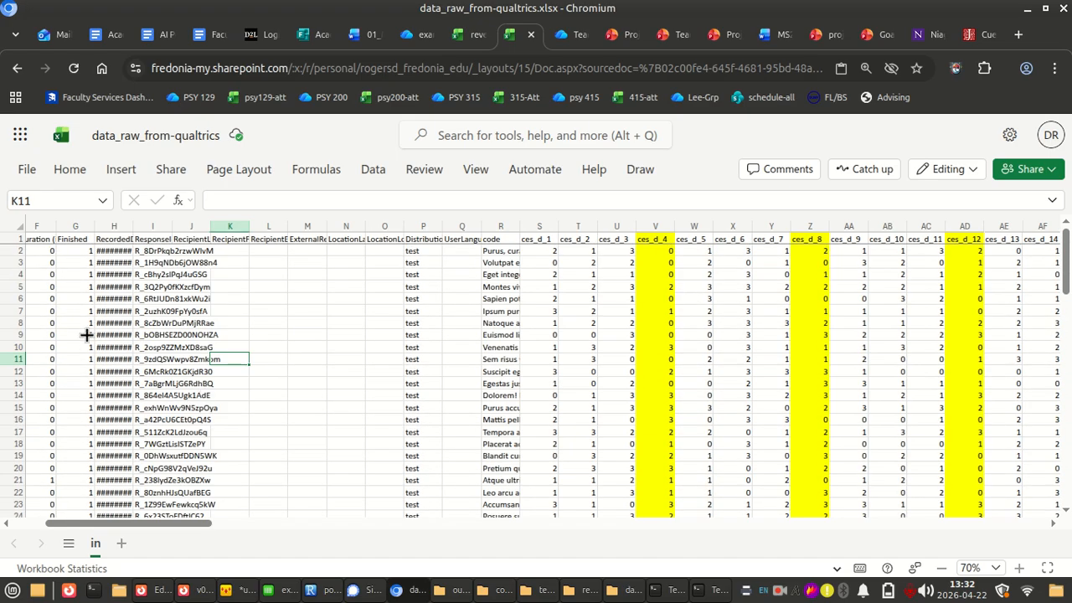
{"action": "scroll", "coordinate": [86, 335], "scroll_direction": "left", "scroll_amount": 3}
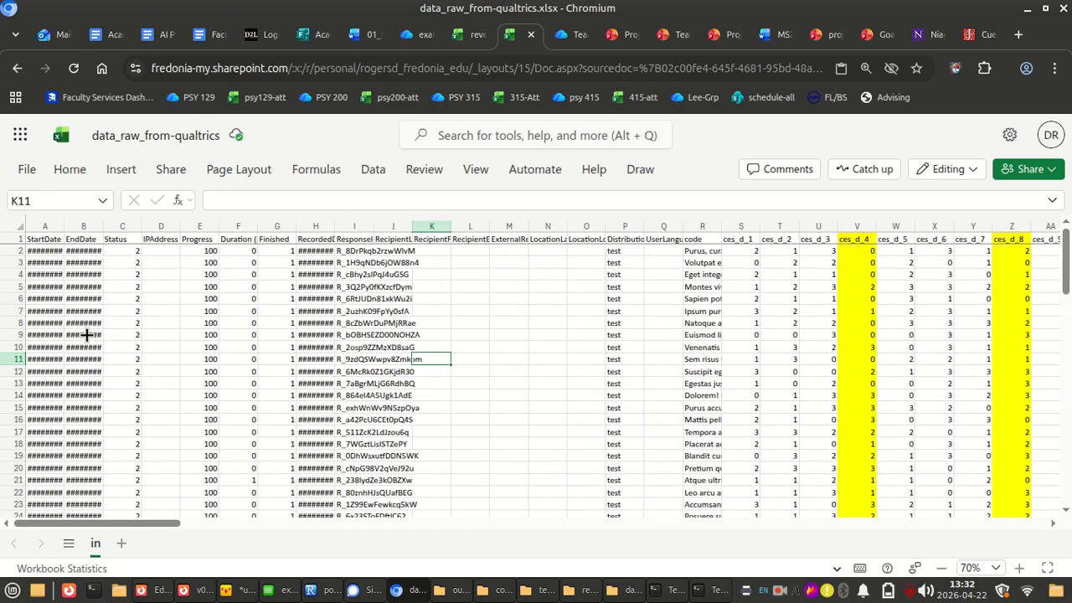
{"action": "left_click", "coordinate": [38, 250]}
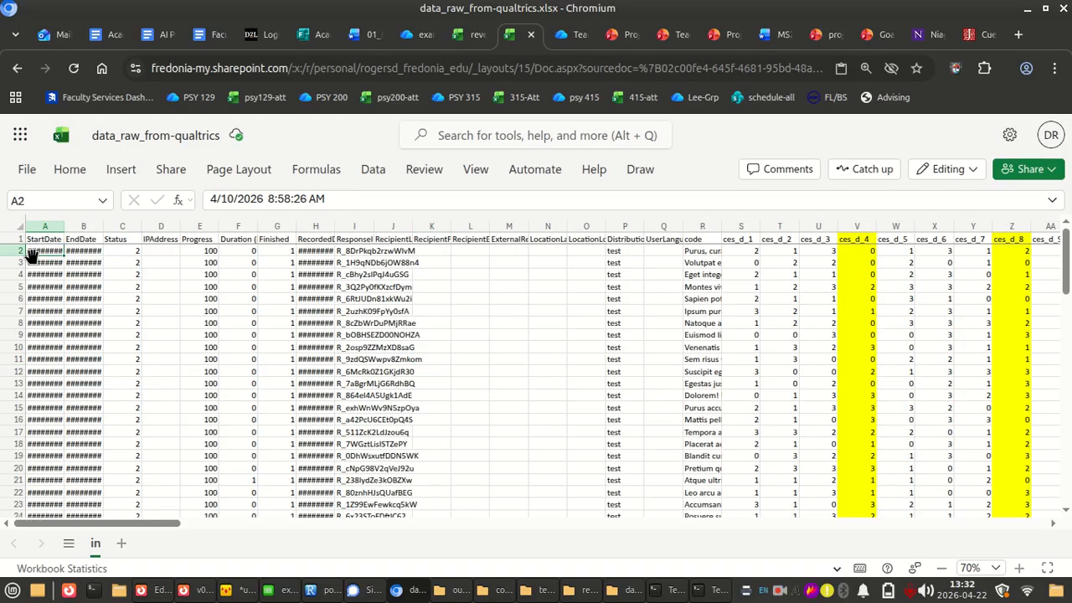
{"action": "mouse_move", "coordinate": [64, 232]}
{"action": "left_mouse_down"}
{"action": "mouse_move", "coordinate": [138, 240]}
{"action": "mouse_move", "coordinate": [77, 223]}
{"action": "left_mouse_up"}
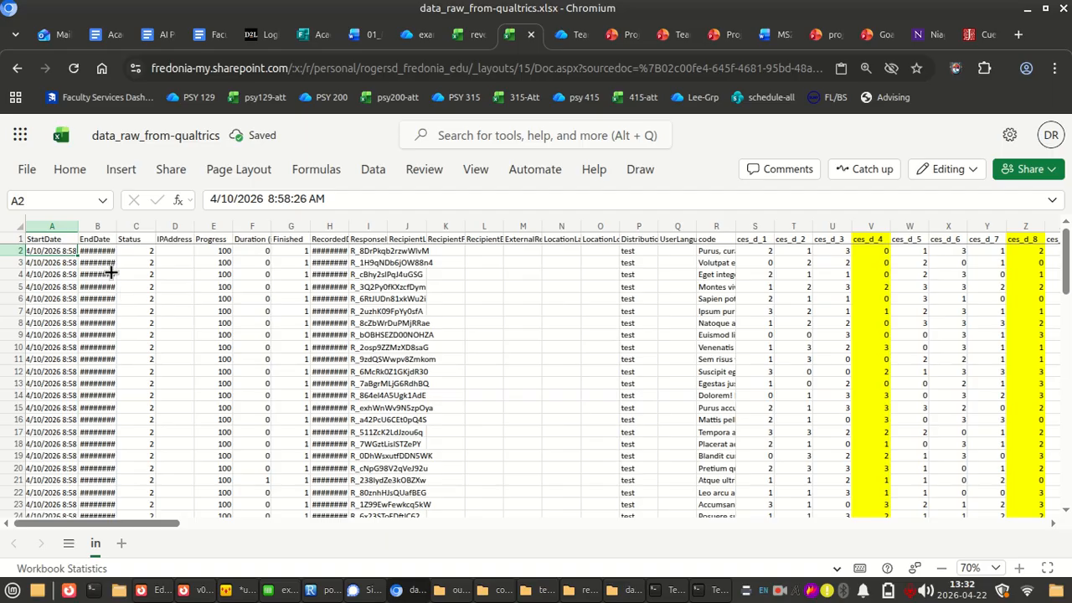
{"action": "scroll", "coordinate": [262, 307], "scroll_direction": "down", "scroll_amount": 15}
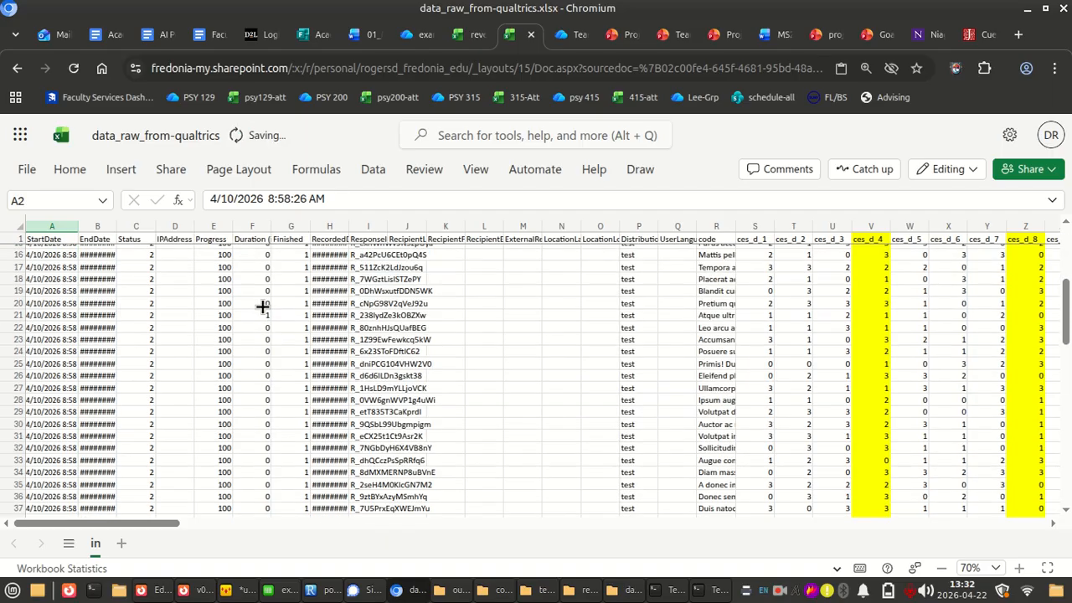
{"action": "key", "text": "ctrl+v"}
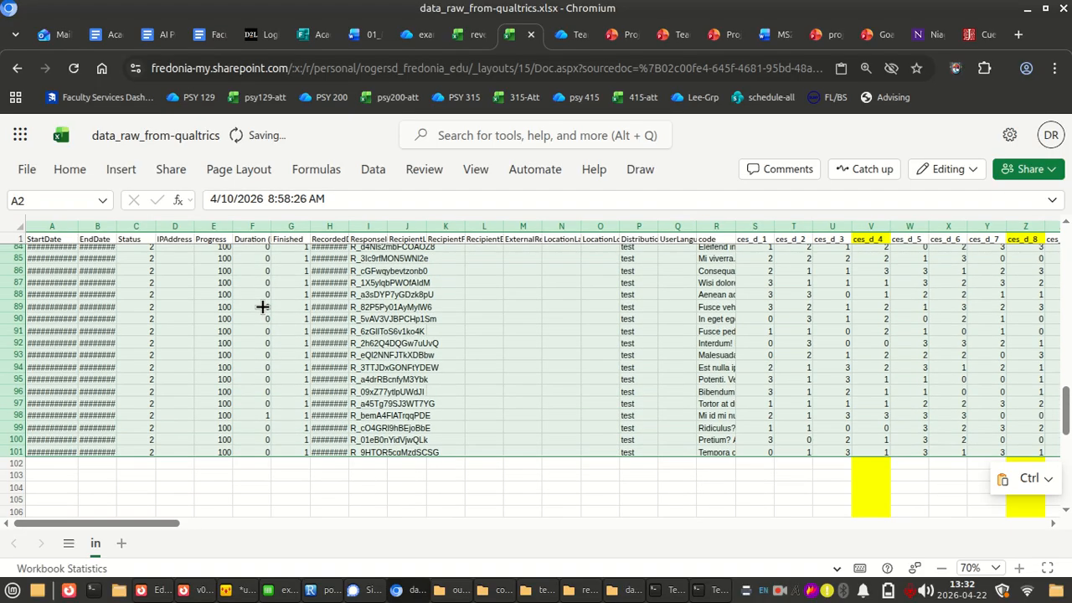
Examine the pasted responses down to the last row and across all columns to the computed CES-D columns
{"action": "left_click", "coordinate": [109, 436]}
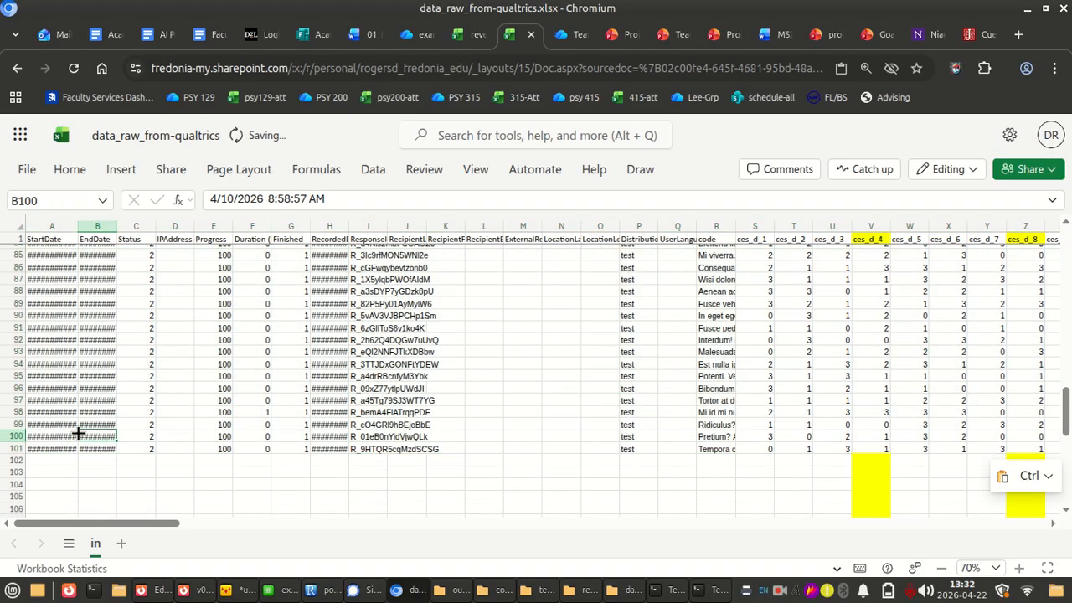
{"action": "scroll", "coordinate": [205, 423], "scroll_direction": "right", "scroll_amount": 6}
{"action": "scroll", "coordinate": [205, 423], "scroll_direction": "up", "scroll_amount": 15}
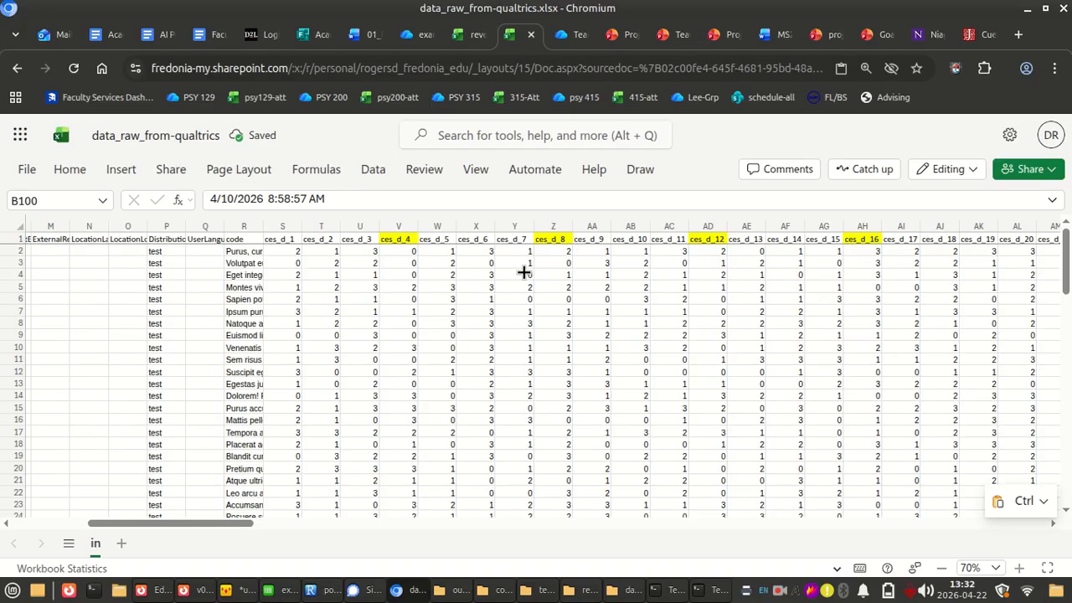
{"action": "scroll", "coordinate": [575, 324], "scroll_direction": "right", "scroll_amount": 10}
{"action": "scroll", "coordinate": [575, 324], "scroll_direction": "left", "scroll_amount": 6}
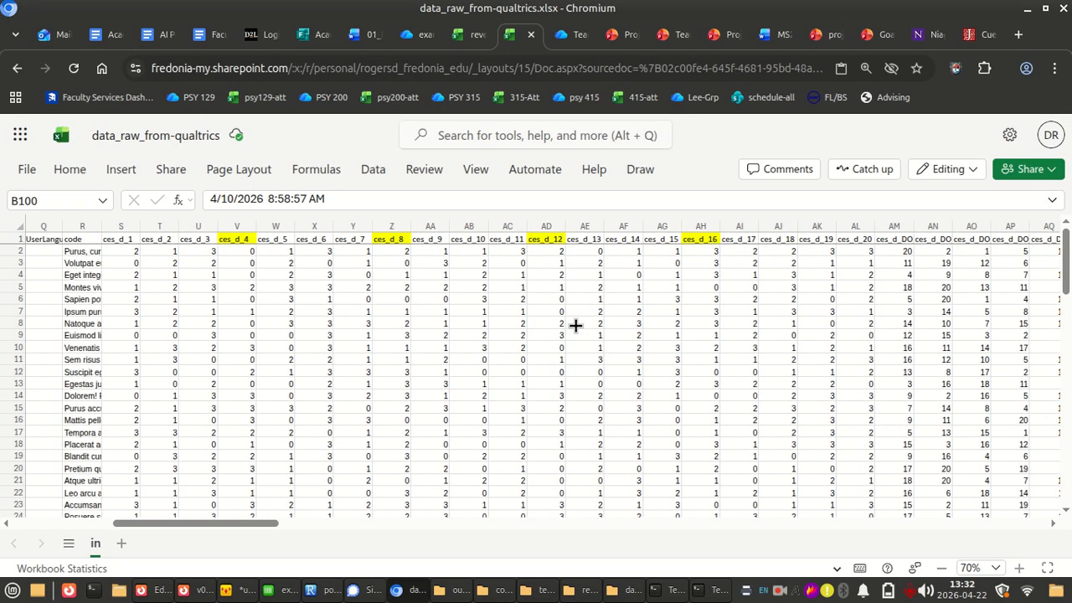
{"action": "scroll", "coordinate": [575, 324], "scroll_direction": "right", "scroll_amount": 12}
{"action": "scroll", "coordinate": [575, 325], "scroll_direction": "right", "scroll_amount": 15}
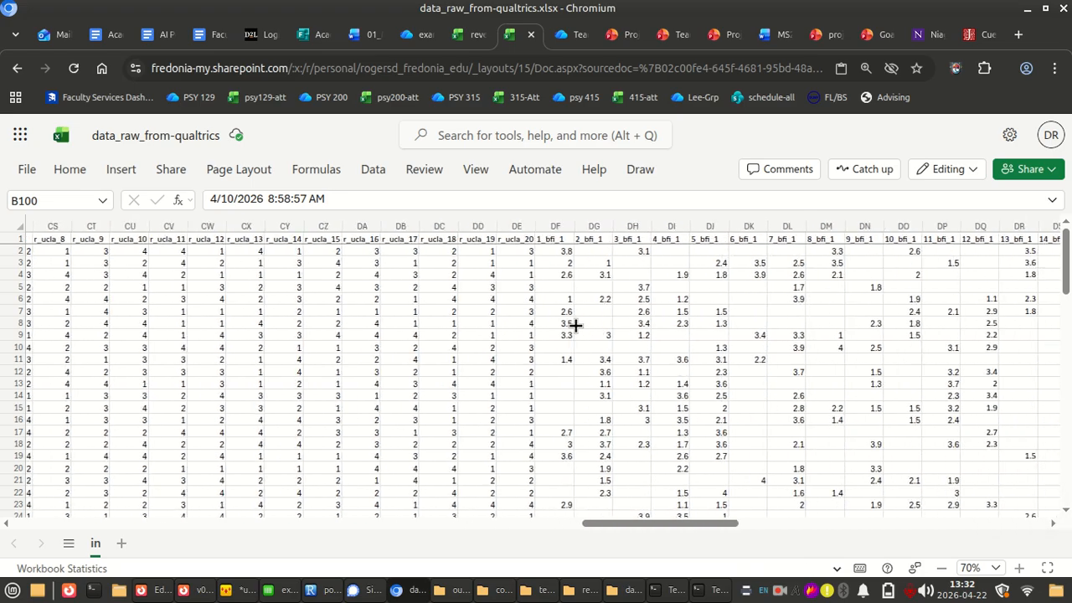
{"action": "scroll", "coordinate": [575, 325], "scroll_direction": "left", "scroll_amount": 6}
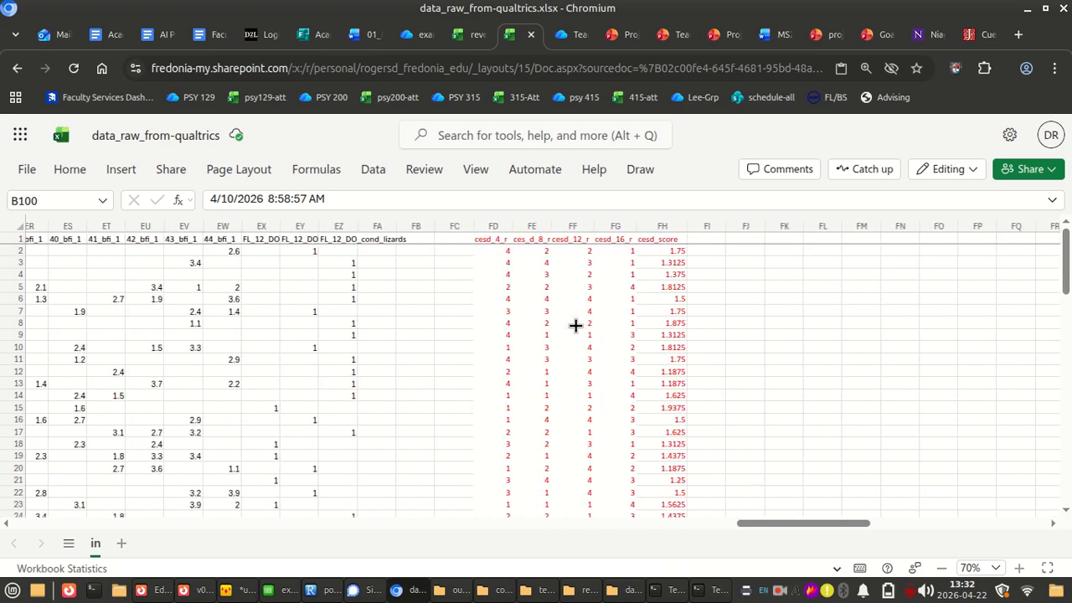
{"action": "scroll", "coordinate": [575, 324], "scroll_direction": "right", "scroll_amount": 1}
Check that the cesd_4_r formula in FD2 refers to the ces_d_4 item in the raw data
{"action": "left_click", "coordinate": [431, 254]}
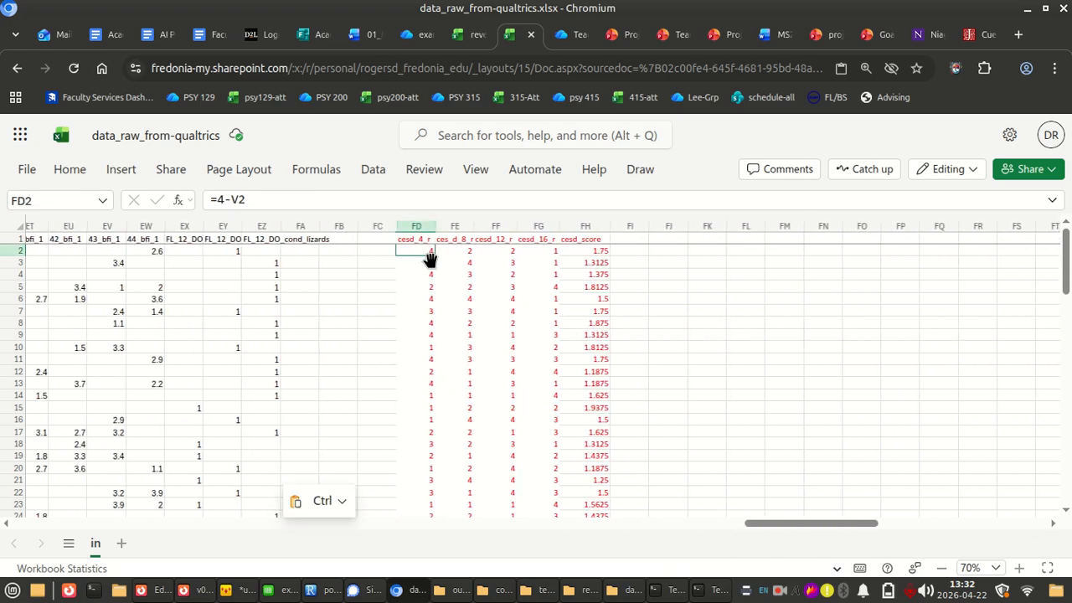
{"action": "left_click", "coordinate": [235, 199]}
{"action": "scroll", "coordinate": [287, 300], "scroll_direction": "left", "scroll_amount": 15}
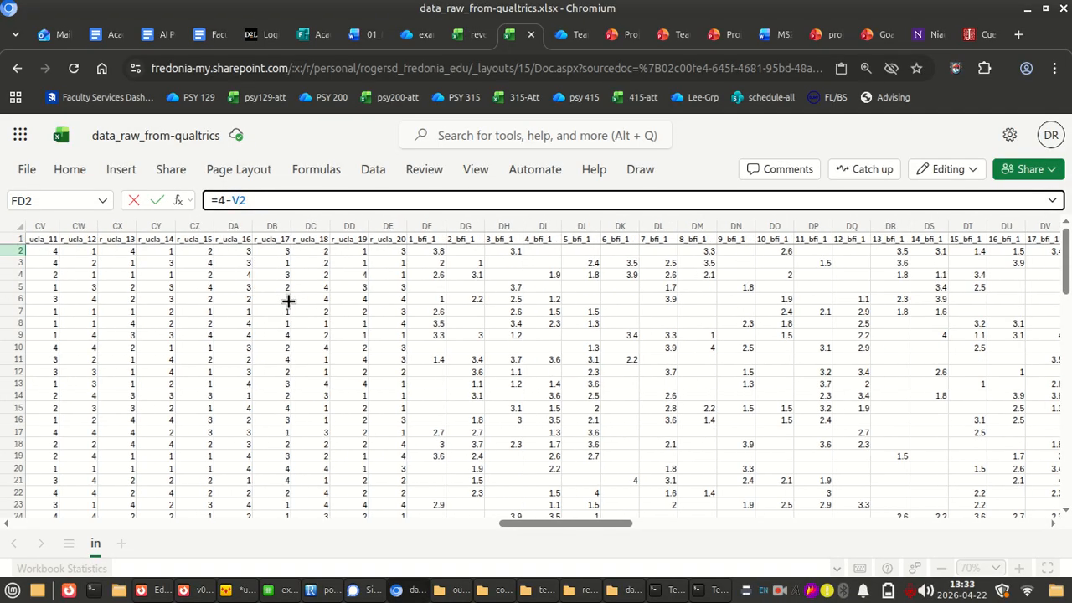
{"action": "scroll", "coordinate": [288, 300], "scroll_direction": "left", "scroll_amount": 3}
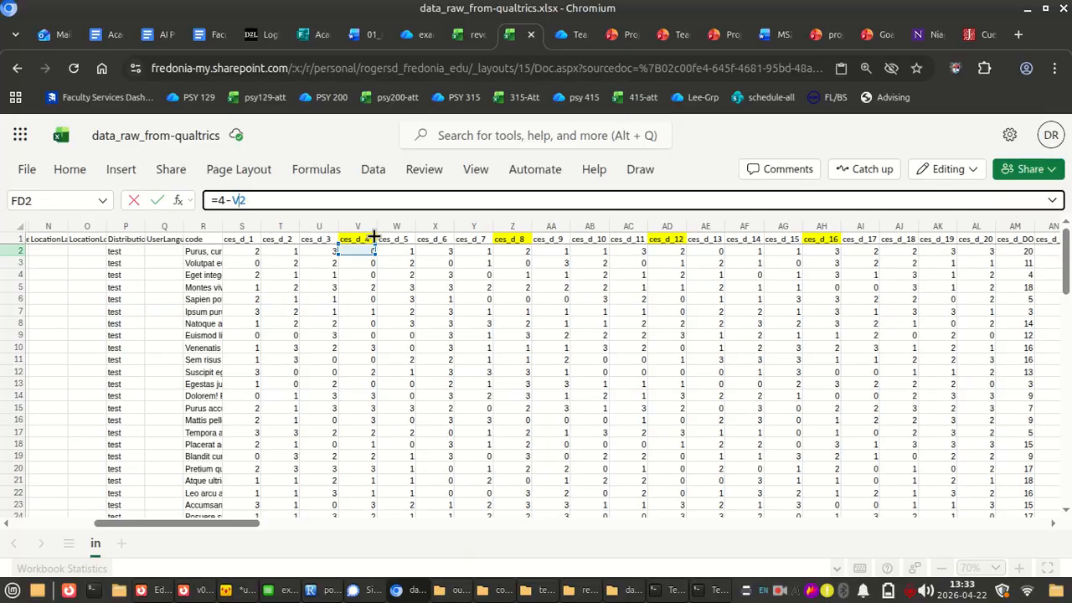
{"action": "scroll", "coordinate": [519, 333], "scroll_direction": "right", "scroll_amount": 18}
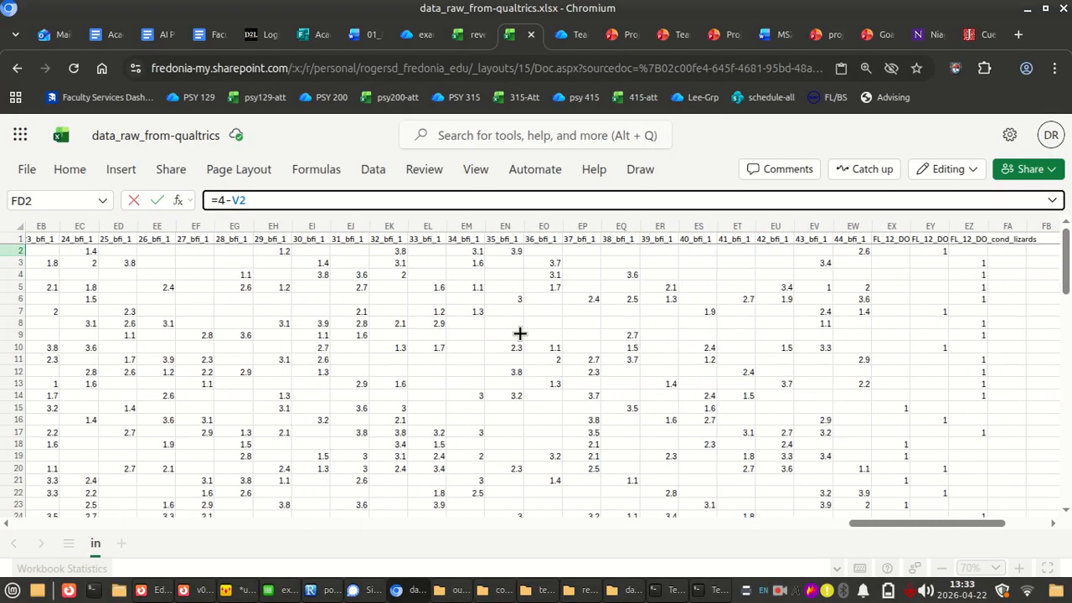
{"action": "scroll", "coordinate": [540, 319], "scroll_direction": "left", "scroll_amount": 5}
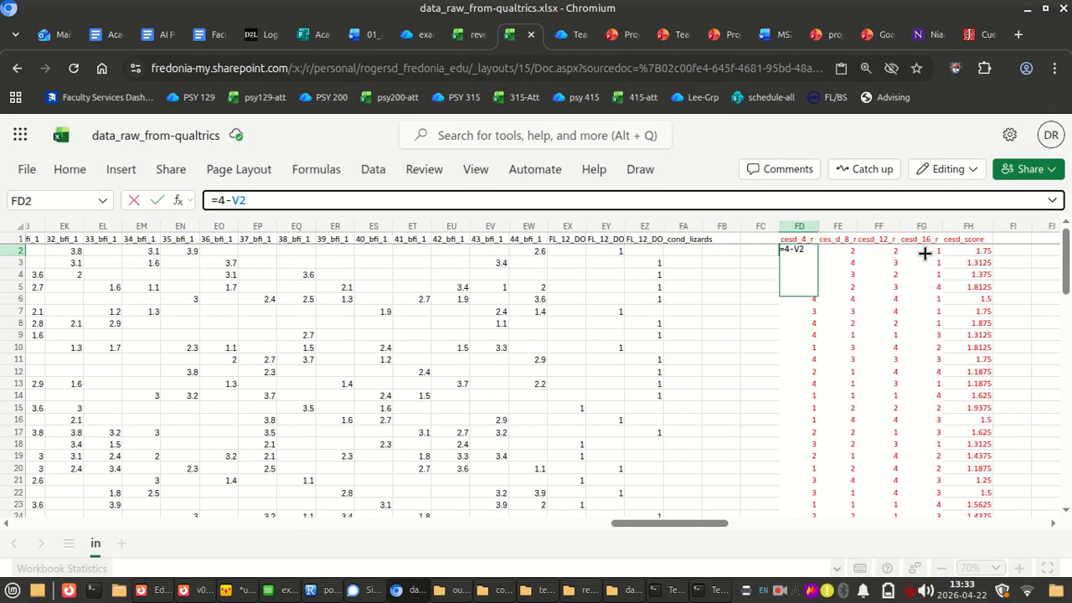
Check the ranges in the cesd_score AVERAGE formula in FH2 against the CES-D item columns, and look down the computed columns
{"action": "left_click", "coordinate": [969, 249]}
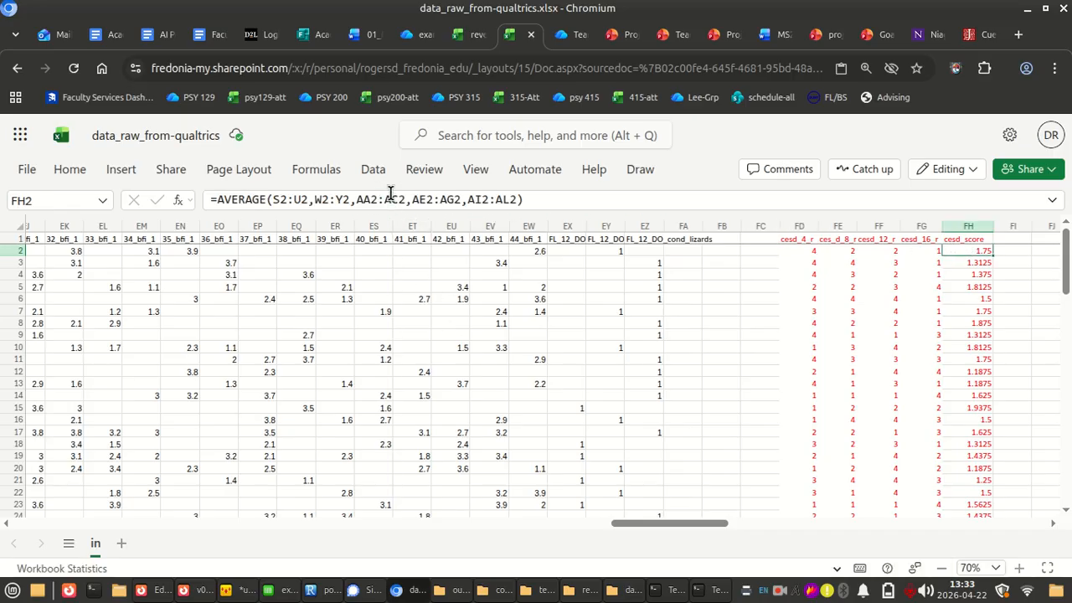
{"action": "left_click", "coordinate": [393, 199]}
{"action": "scroll", "coordinate": [530, 359], "scroll_direction": "left", "scroll_amount": 10}
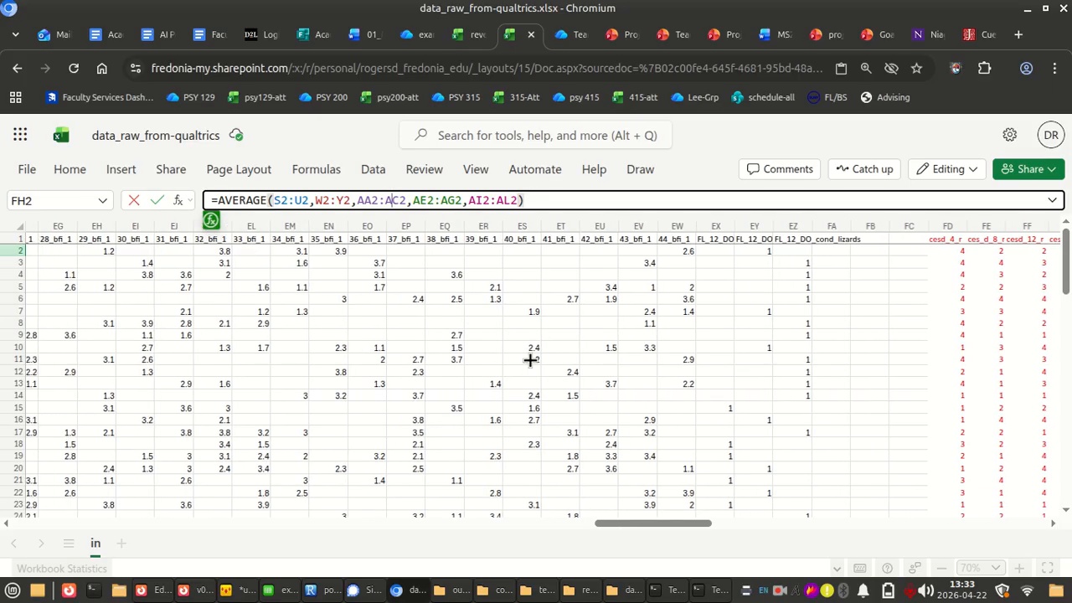
{"action": "scroll", "coordinate": [530, 359], "scroll_direction": "left", "scroll_amount": 4}
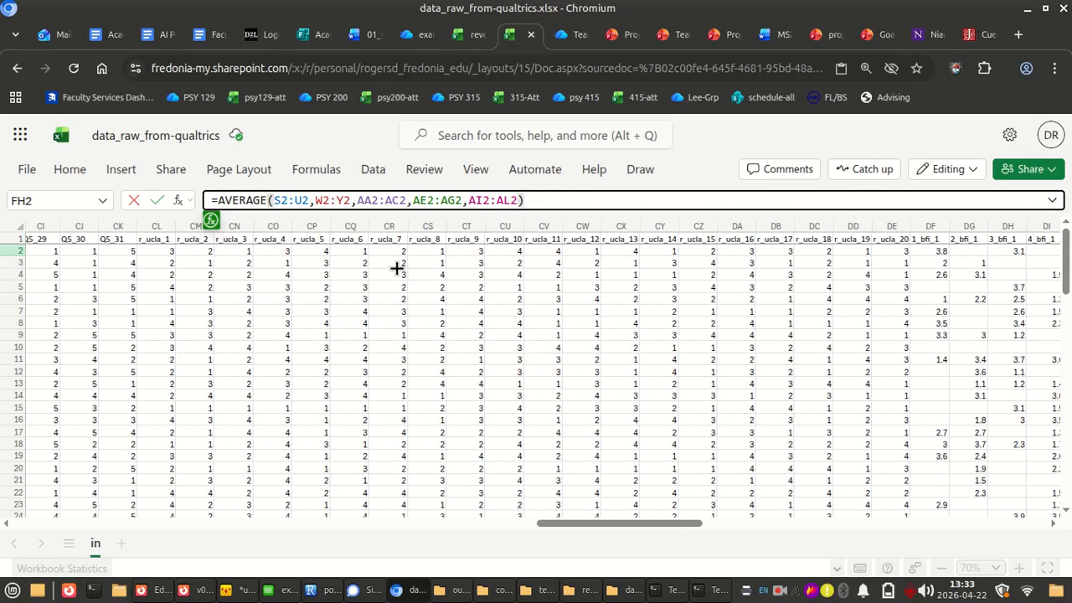
{"action": "scroll", "coordinate": [394, 266], "scroll_direction": "left", "scroll_amount": 20}
{"action": "scroll", "coordinate": [396, 266], "scroll_direction": "right", "scroll_amount": 4}
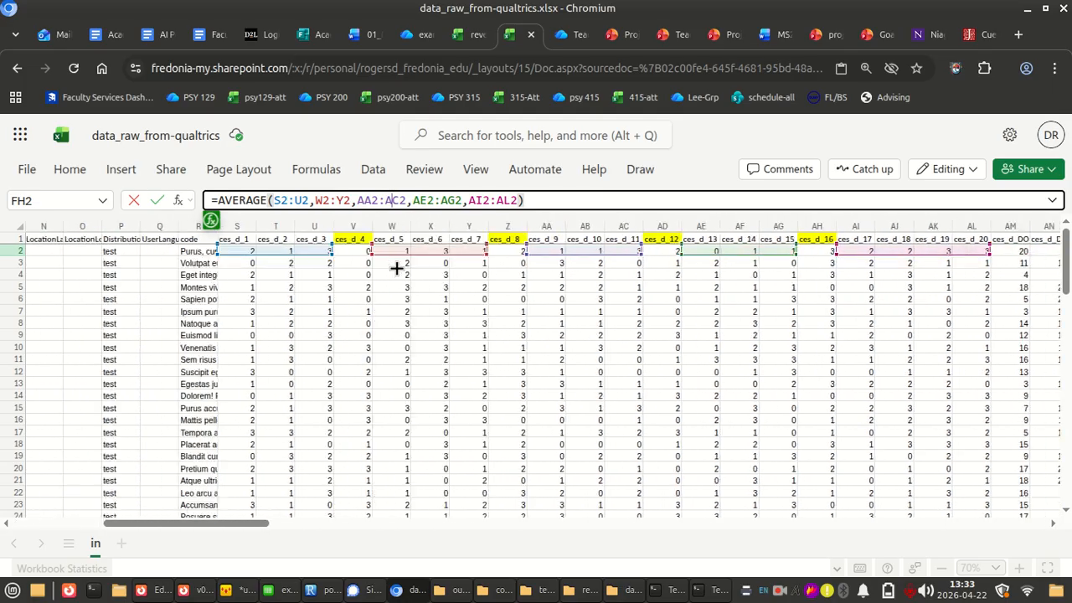
{"action": "scroll", "coordinate": [396, 267], "scroll_direction": "right", "scroll_amount": 18}
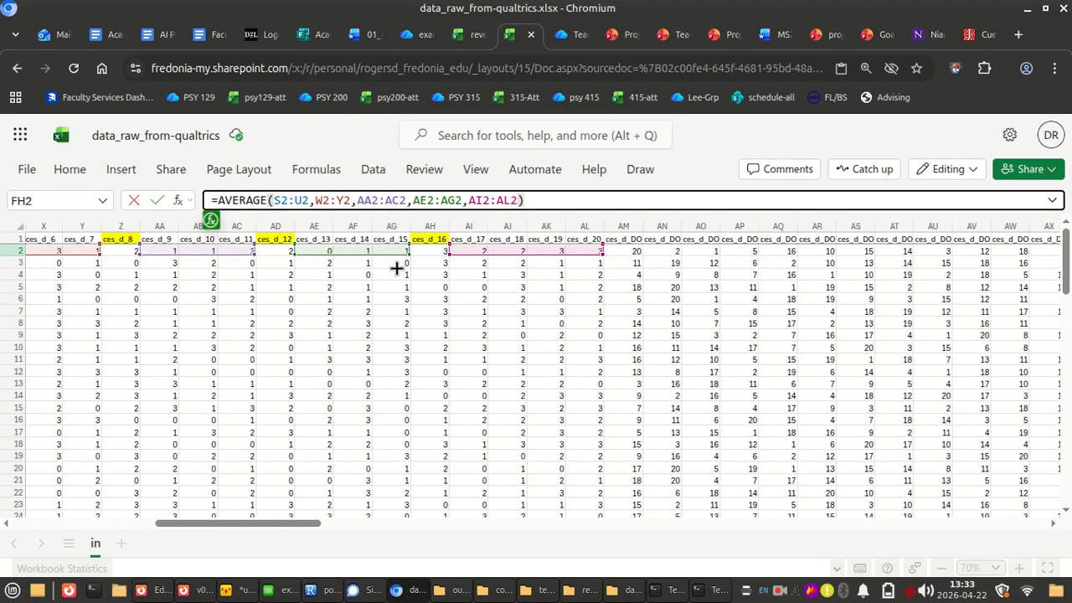
{"action": "scroll", "coordinate": [396, 268], "scroll_direction": "right", "scroll_amount": 15}
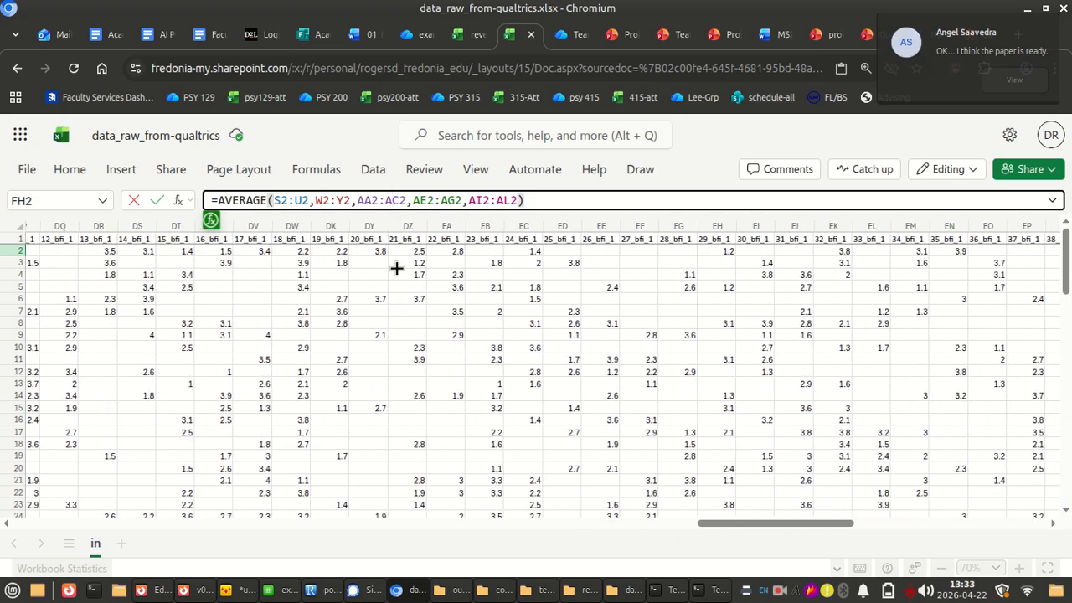
{"action": "scroll", "coordinate": [396, 266], "scroll_direction": "right", "scroll_amount": 1}
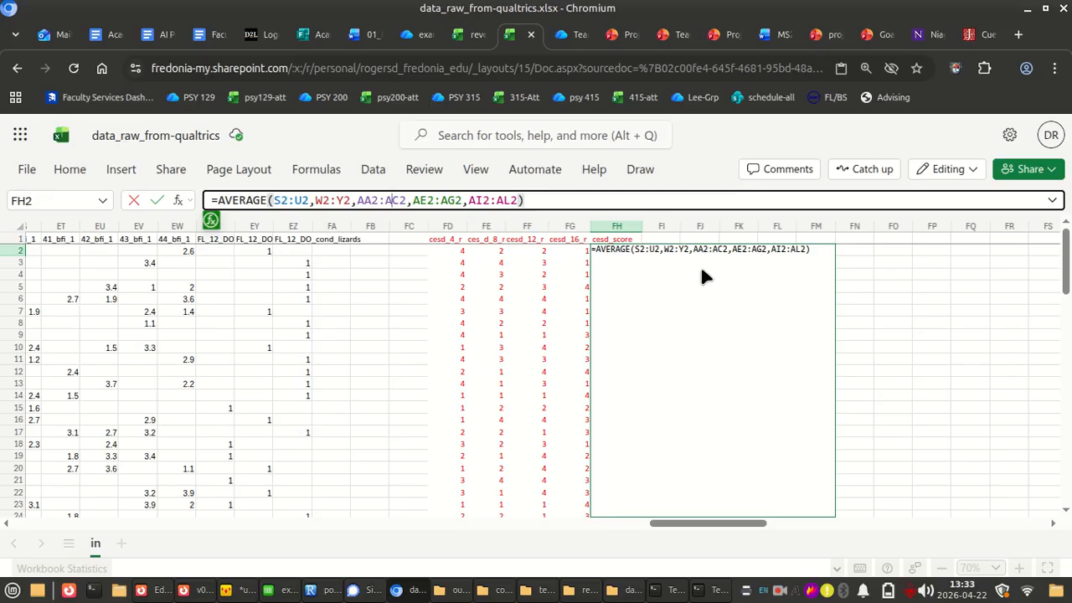
{"action": "key", "text": "ctrl+Return"}
{"action": "scroll", "coordinate": [590, 347], "scroll_direction": "down", "scroll_amount": 5}
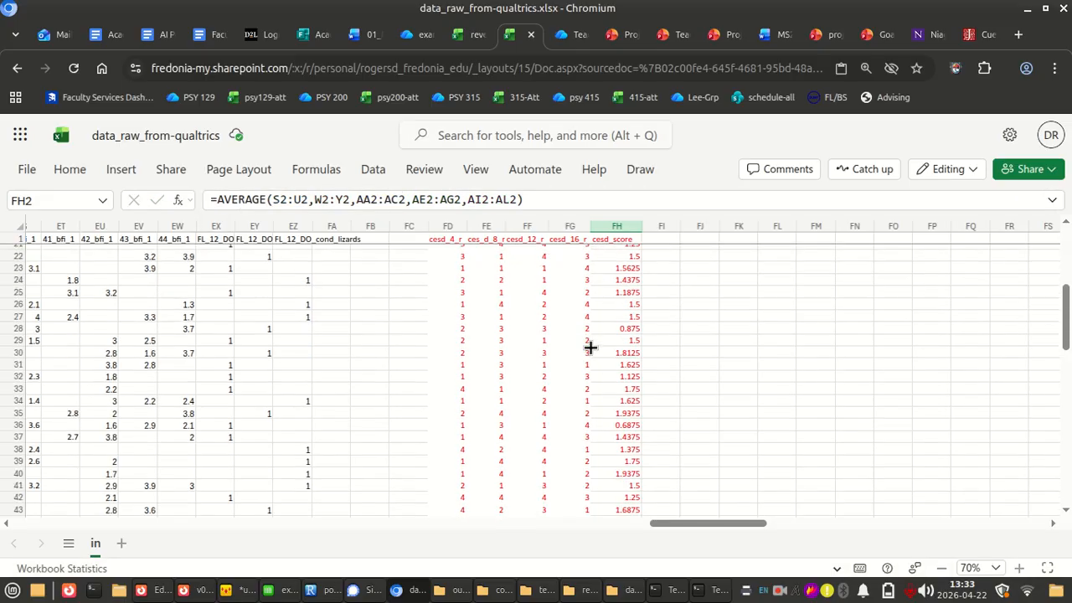
Copy the last filled row of computed CES-D formulas, FD76:FH76, from cesd_4_r through cesd_score
{"action": "scroll", "coordinate": [590, 346], "scroll_direction": "down", "scroll_amount": 10}
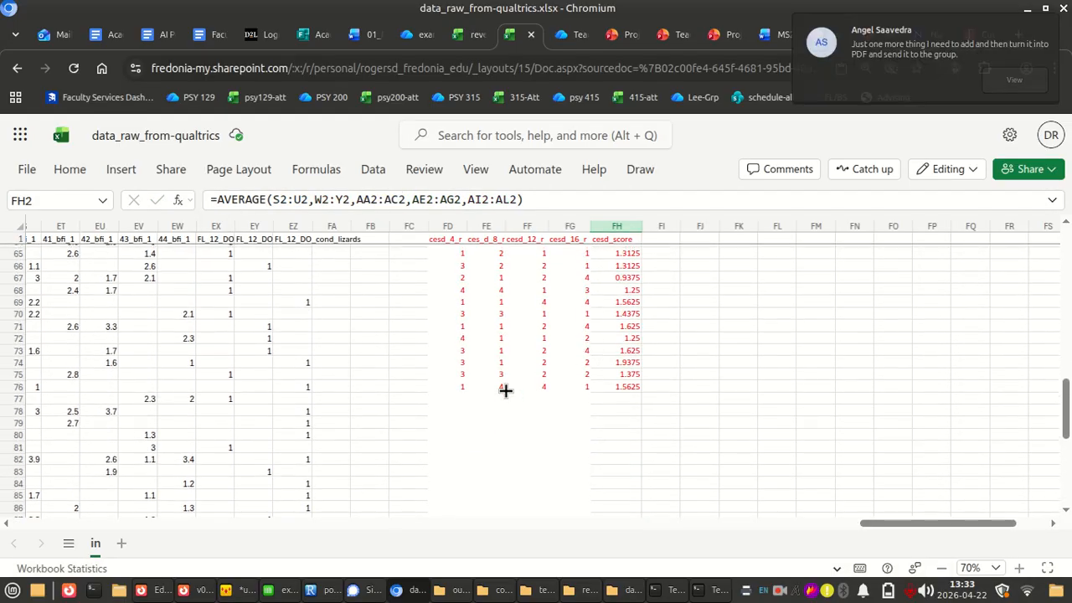
{"action": "right_click", "coordinate": [467, 397]}
{"action": "key", "text": "Escape"}
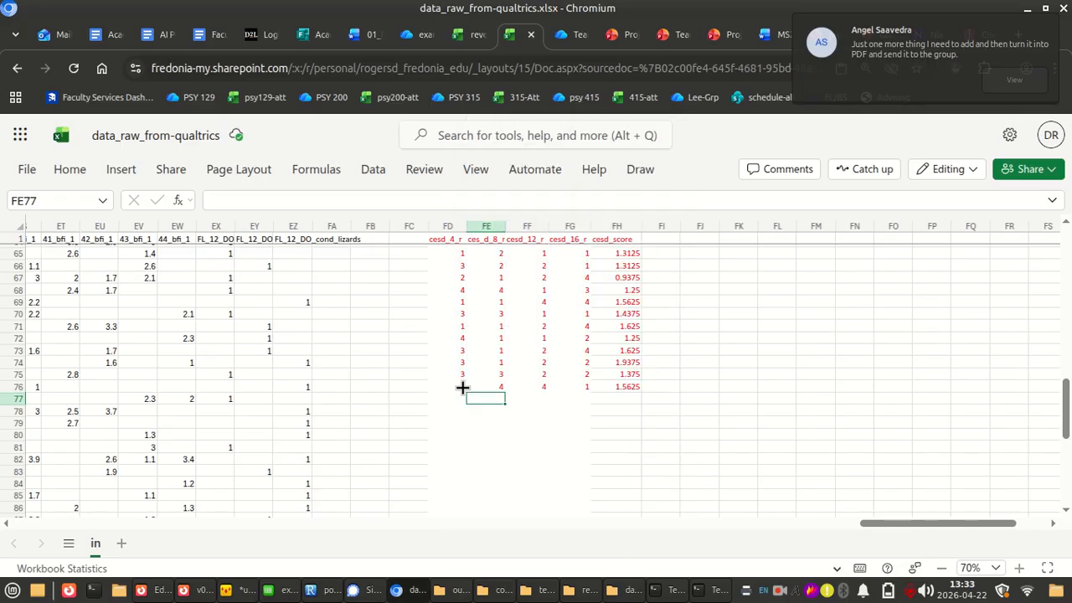
{"action": "left_click", "coordinate": [462, 388]}
{"action": "key", "text": "shift+Right"}
{"action": "key", "text": "shift+Right"}
{"action": "key", "text": "shift+Right"}
{"action": "key", "text": "shift+Right"}
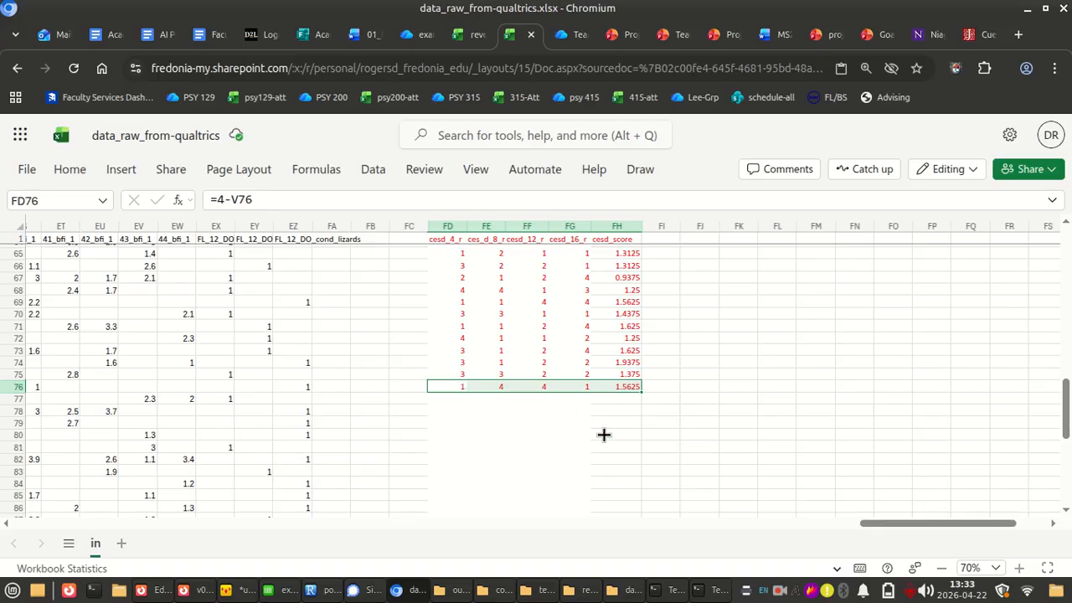
{"action": "key", "text": "ctrl+c"}
Paste the copied formulas into FD77:FH101 down to the last response row, and check the cesd_score formula in FH85
{"action": "key", "text": "Down"}
{"action": "key", "text": "shift+Right"}
{"action": "key", "text": "shift+Right"}
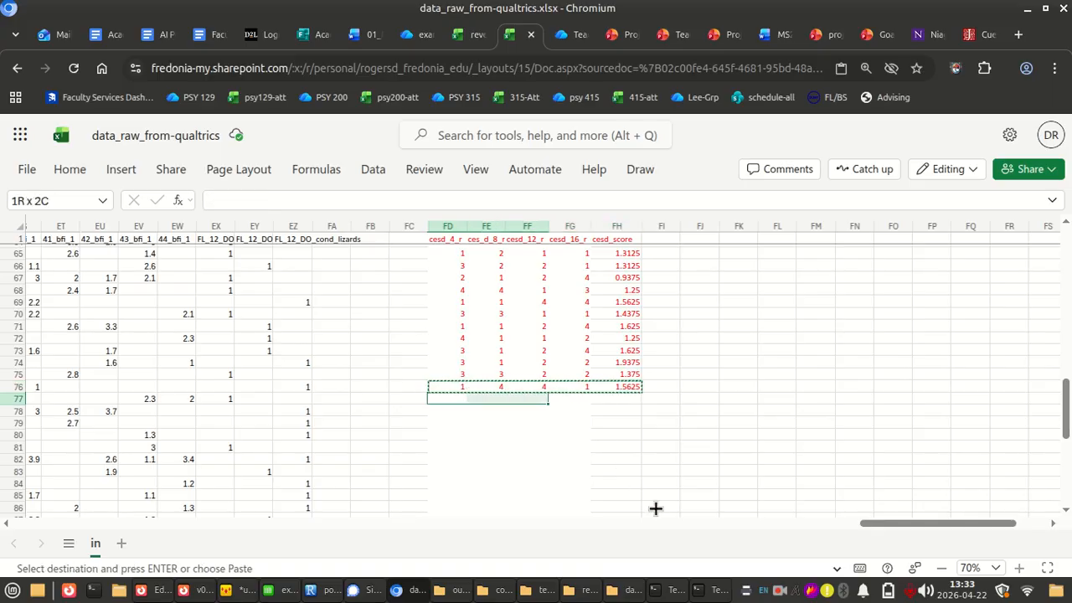
{"action": "key", "text": "shift+Right"}
{"action": "key", "text": "shift+Right"}
{"action": "key", "text": "shift+Down"}
{"action": "key", "text": "shift+Down"}
{"action": "key", "text": "shift+Down"}
{"action": "key", "text": "shift+Down"}
{"action": "key", "text": "shift+Down"}
{"action": "key", "text": "shift+Down"}
{"action": "key", "text": "shift+Down"}
{"action": "key", "text": "shift+Down"}
{"action": "key", "text": "shift+Down"}
{"action": "key", "text": "shift+Down"}
{"action": "key", "text": "shift+Down"}
{"action": "key", "text": "shift+Down"}
{"action": "key", "text": "shift+Down"}
{"action": "key", "text": "shift+Down"}
{"action": "key", "text": "shift+Down"}
{"action": "key", "text": "shift+Down"}
{"action": "key", "text": "shift+Down"}
{"action": "key", "text": "shift+Down"}
{"action": "key", "text": "shift+Down"}
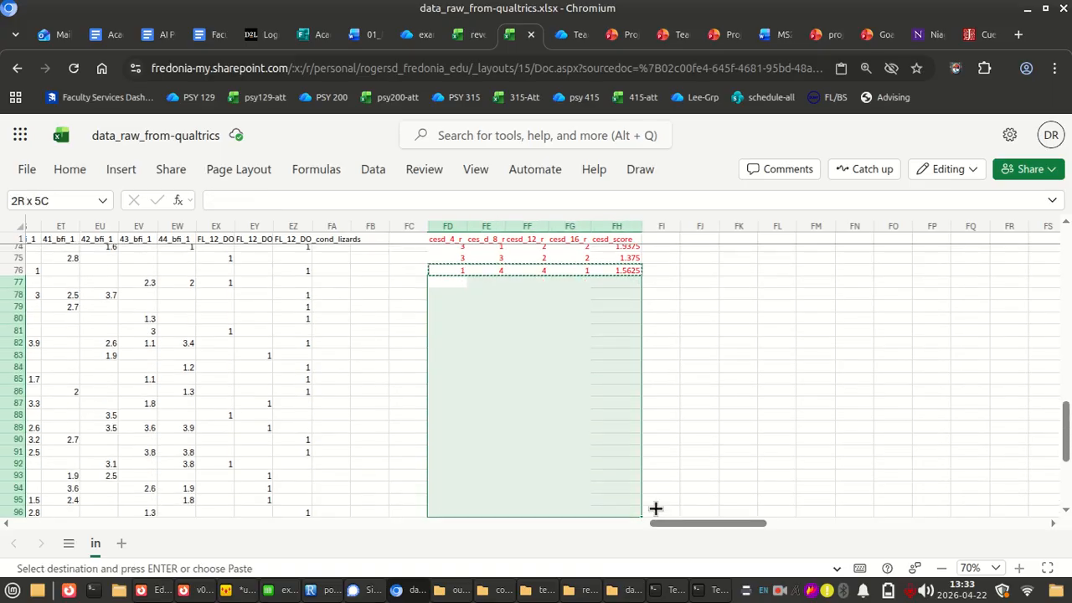
{"action": "key", "text": "shift+Down"}
{"action": "key", "text": "shift+Down"}
{"action": "key", "text": "shift+Down"}
{"action": "key", "text": "shift+Down"}
{"action": "key", "text": "shift+Down"}
{"action": "key", "text": "shift+Down"}
{"action": "key", "text": "shift+Down"}
{"action": "key", "text": "shift+Down"}
{"action": "key", "text": "shift+Down"}
{"action": "key", "text": "shift+Up"}
{"action": "key", "text": "shift+Up"}
{"action": "key", "text": "shift+Up"}
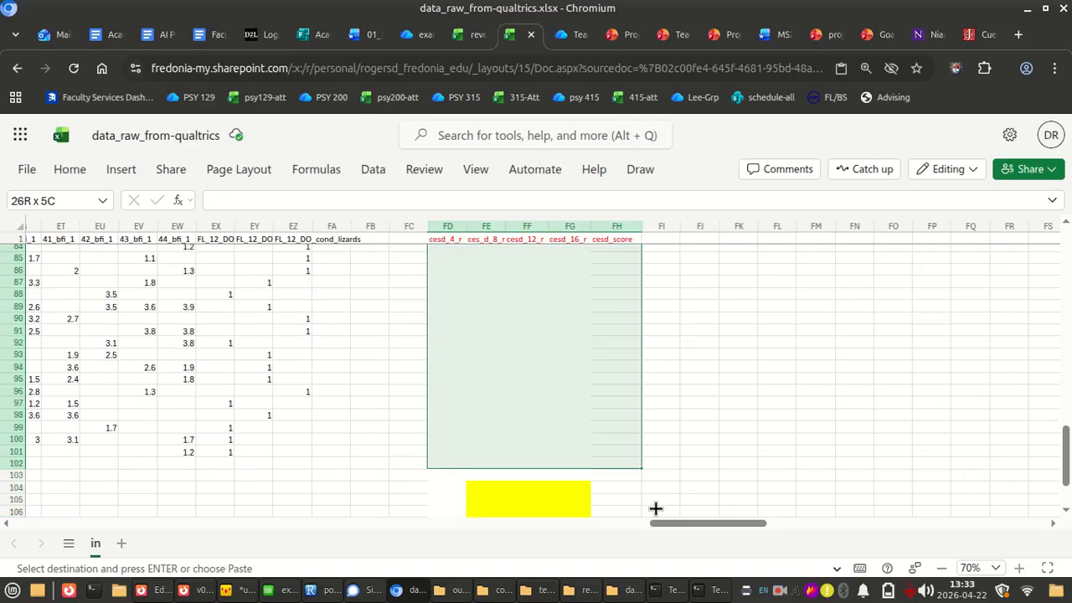
{"action": "key", "text": "shift+Up"}
{"action": "key", "text": "ctrl+v"}
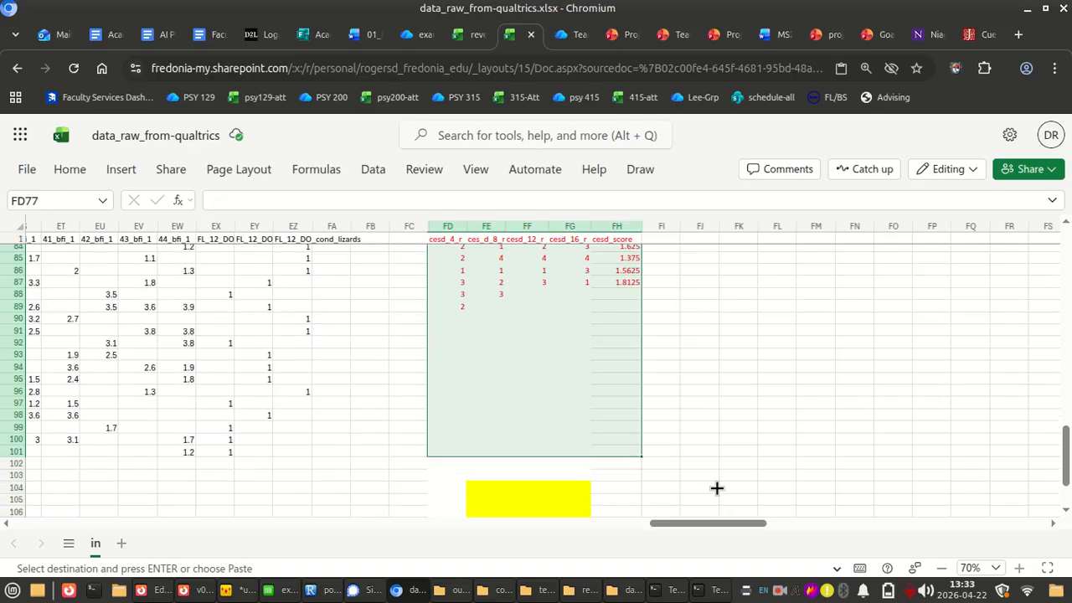
{"action": "left_click", "coordinate": [706, 366]}
{"action": "left_click", "coordinate": [631, 259]}
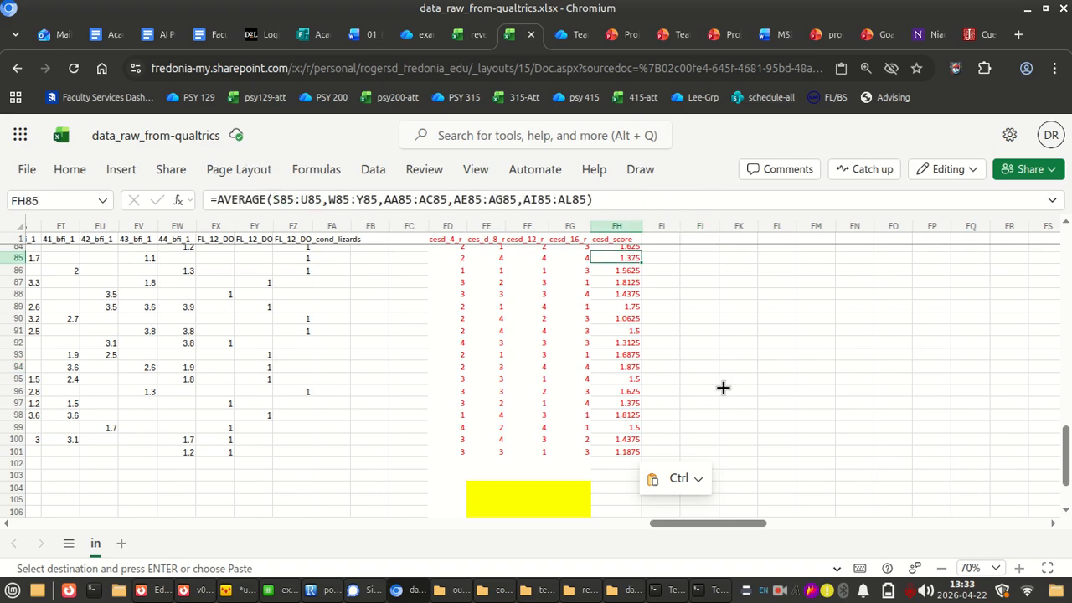
{"action": "left_click", "coordinate": [778, 591]}
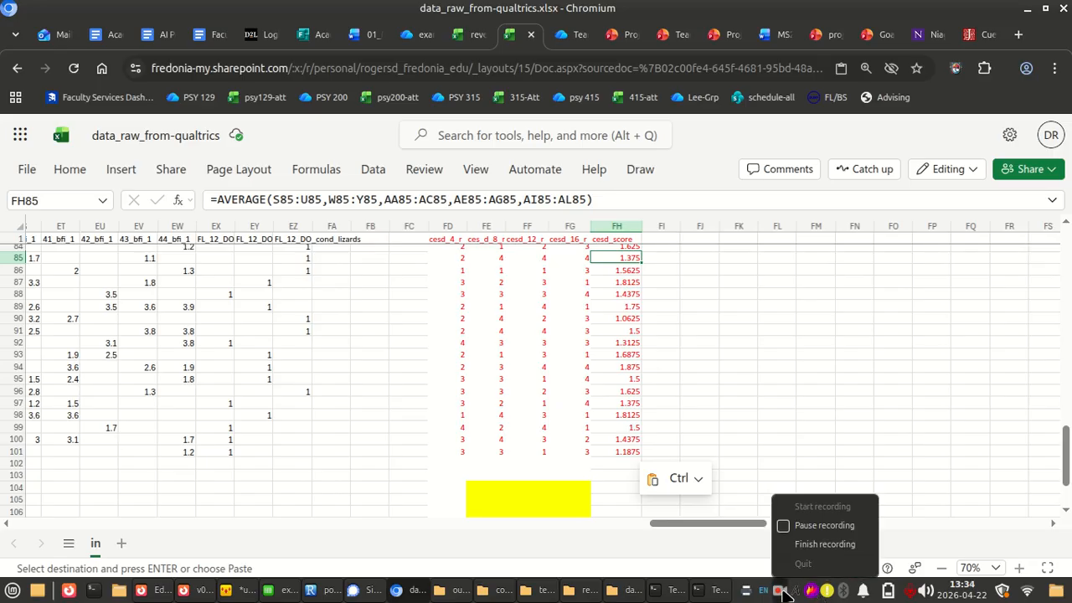